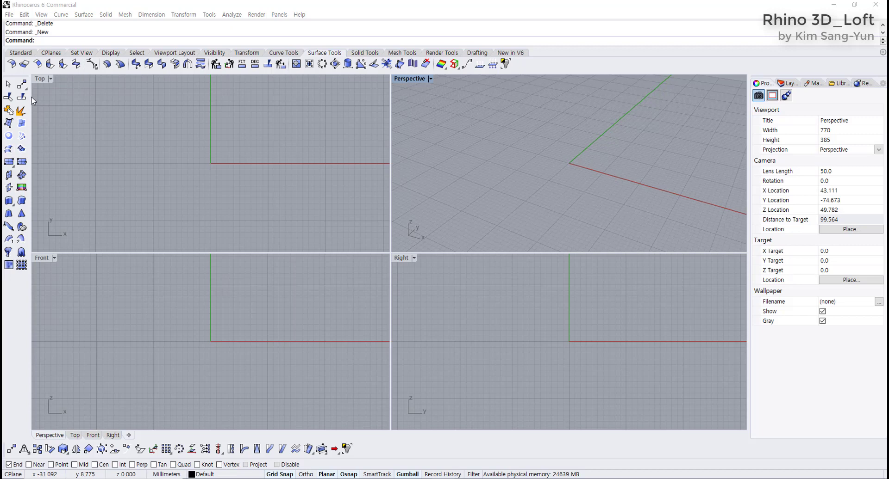
- Draw a circle centred at the origin on the ground plane
click(21, 53)
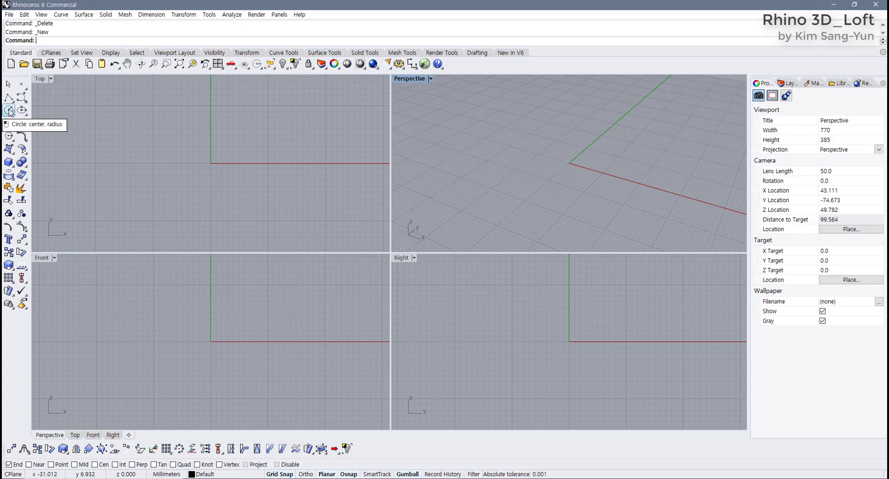
click(9, 110)
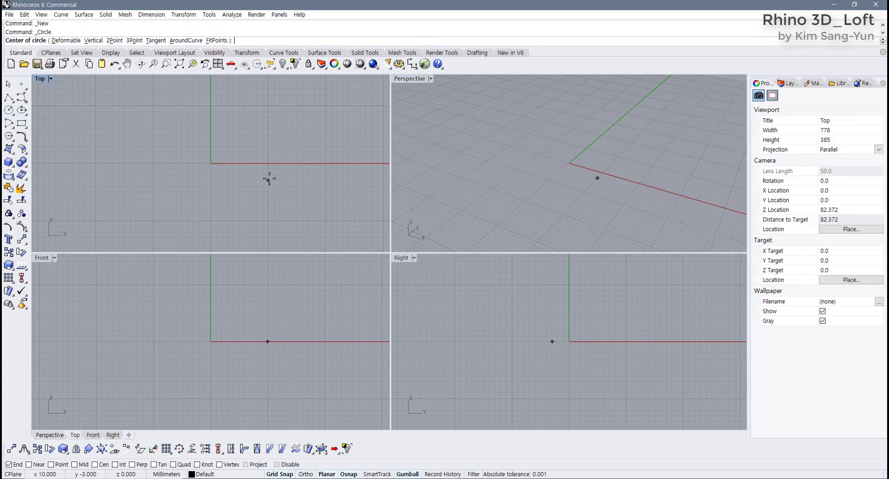
key(Return)
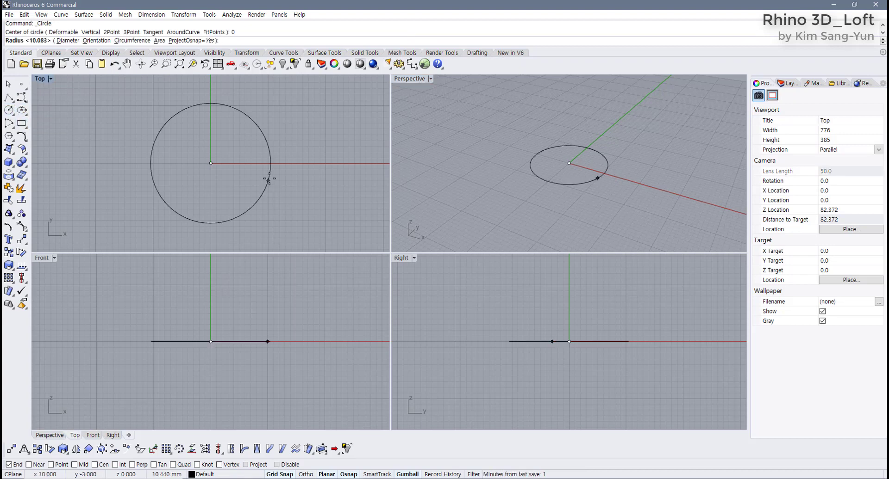
scroll(269, 180, up, 2)
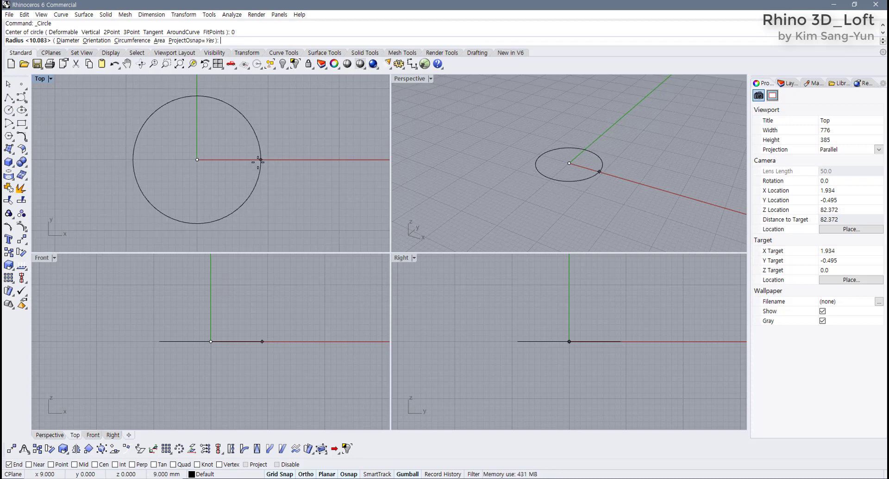
click(256, 161)
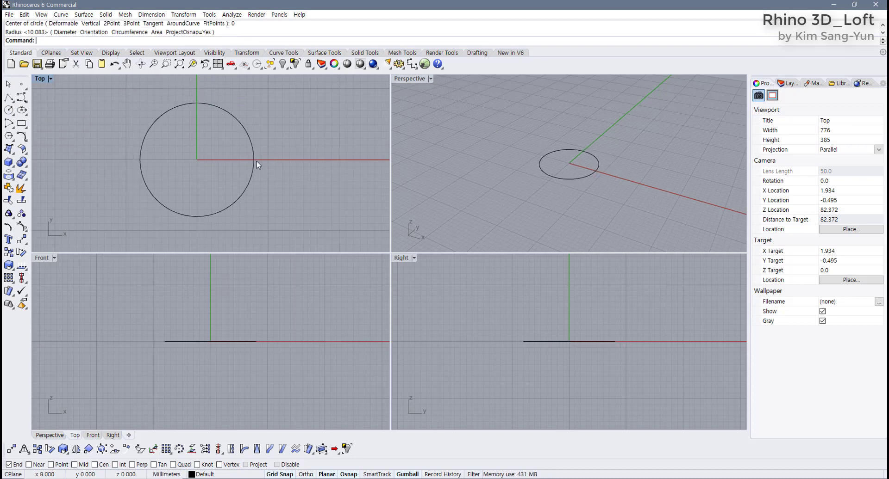
- Place a point at the origin and raise it 15 mm above the circle's centre
click(22, 85)
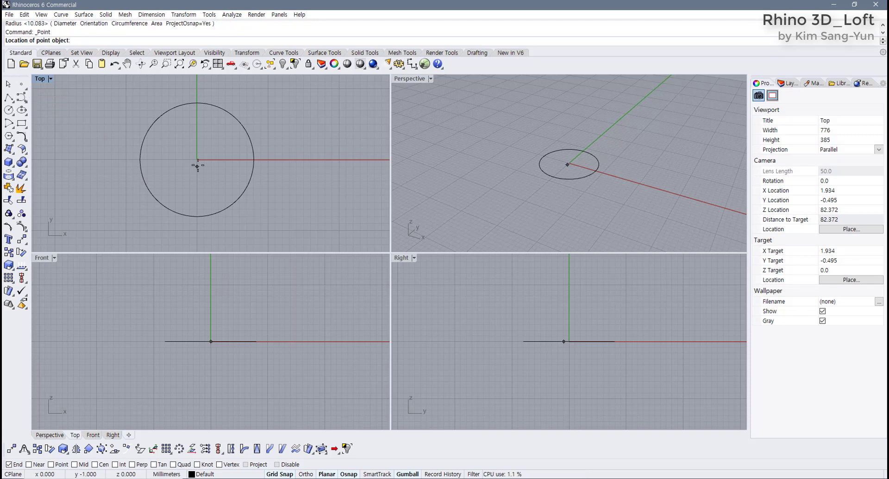
text(0)
key(Return)
drag(182, 175, 208, 155)
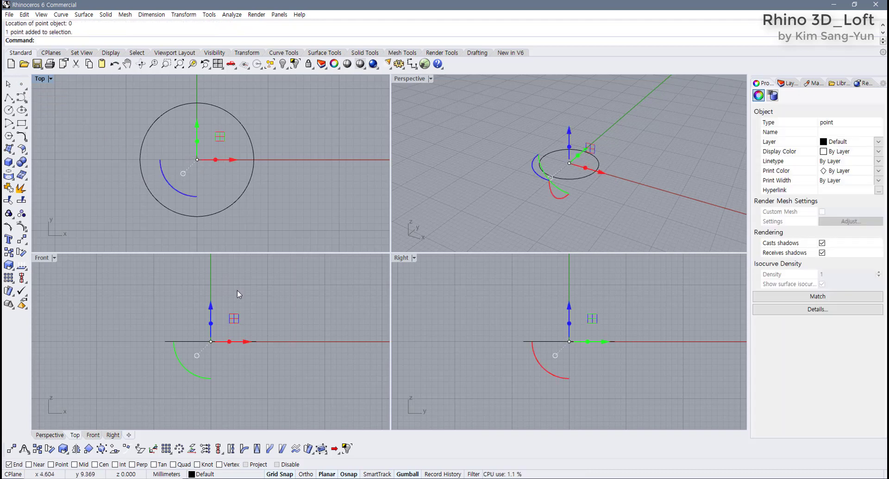
scroll(237, 291, down, 4)
right_drag(226, 323, 214, 359)
drag(208, 328, 214, 256)
- Select the circle and the raised point together in the perspective view
click(579, 198)
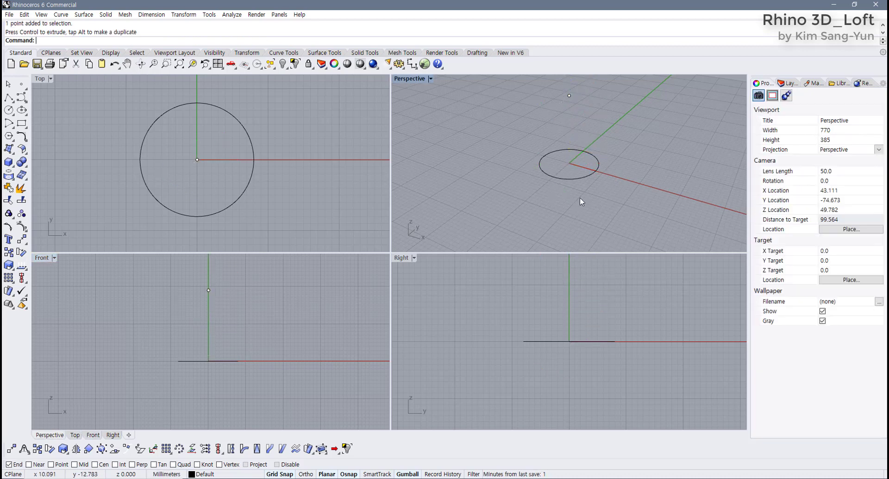
scroll(580, 198, down, 4)
shift+right_drag(579, 198, 500, 230)
drag(535, 225, 479, 135)
scroll(479, 152, up, 2)
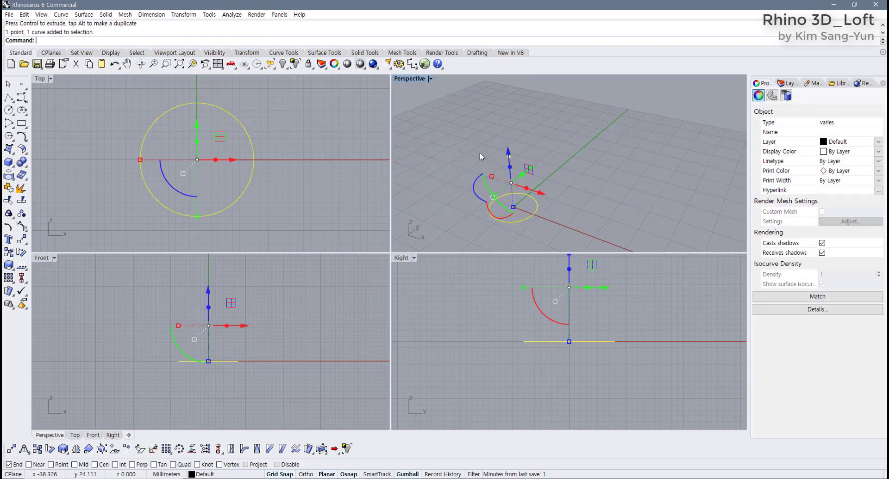
right_drag(480, 152, 528, 155)
click(324, 52)
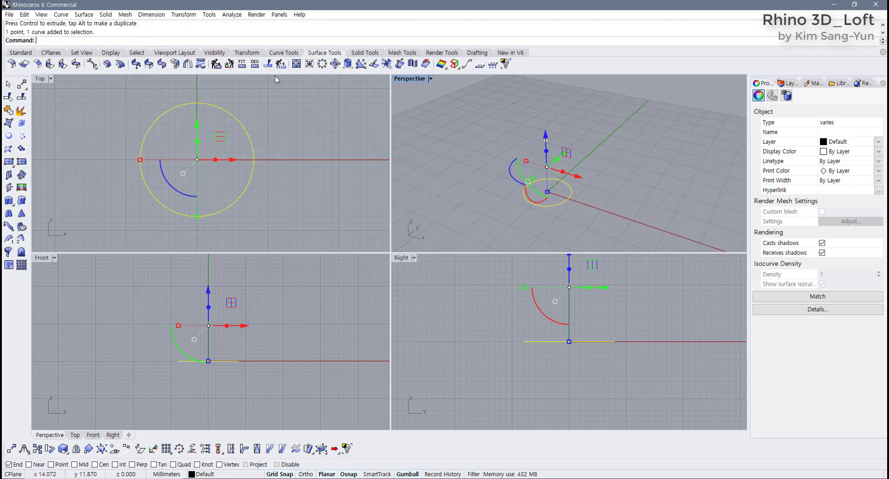
- Loft a cone surface from the circle up to the raised point
click(9, 149)
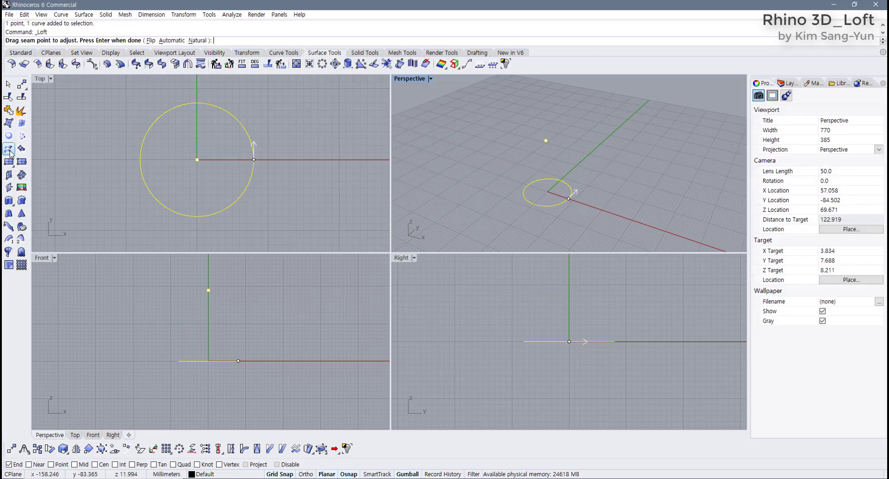
scroll(564, 184, up, 6)
right_drag(523, 193, 547, 203)
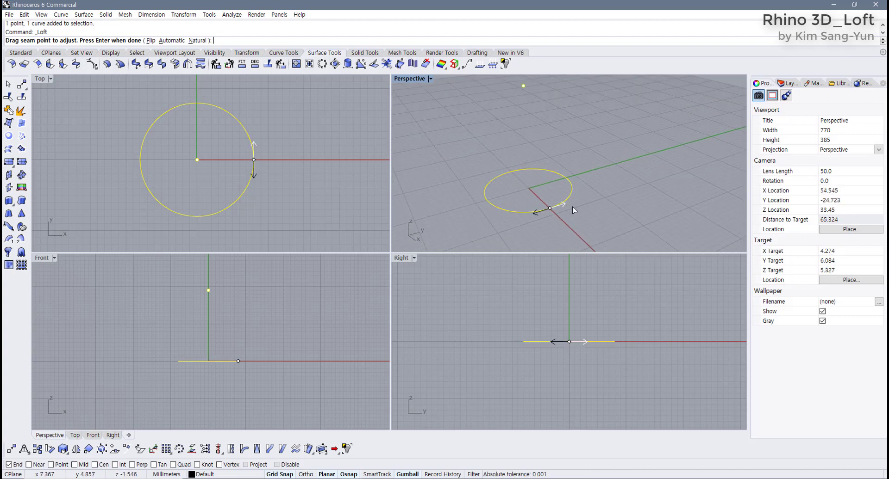
shift+right_drag(573, 209, 561, 227)
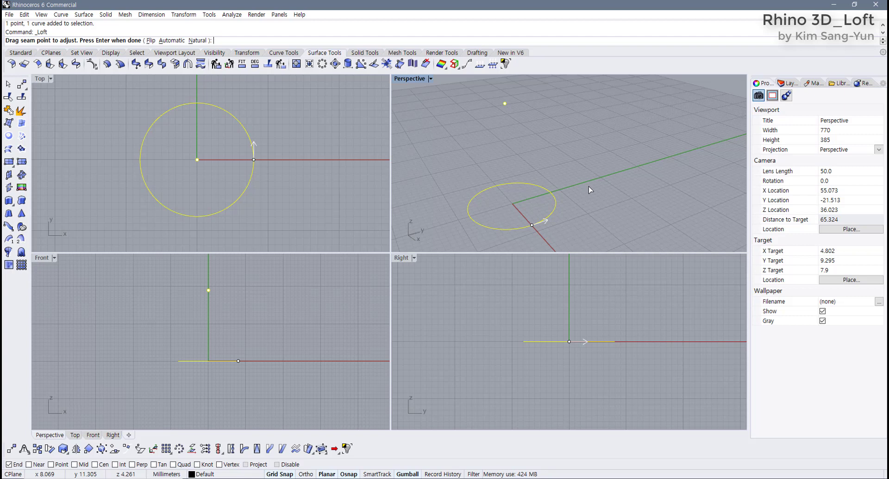
key(Return)
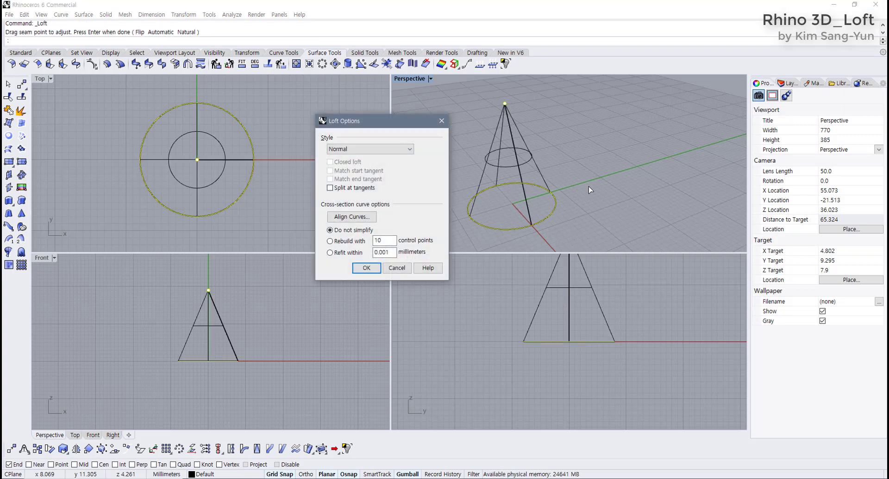
click(366, 267)
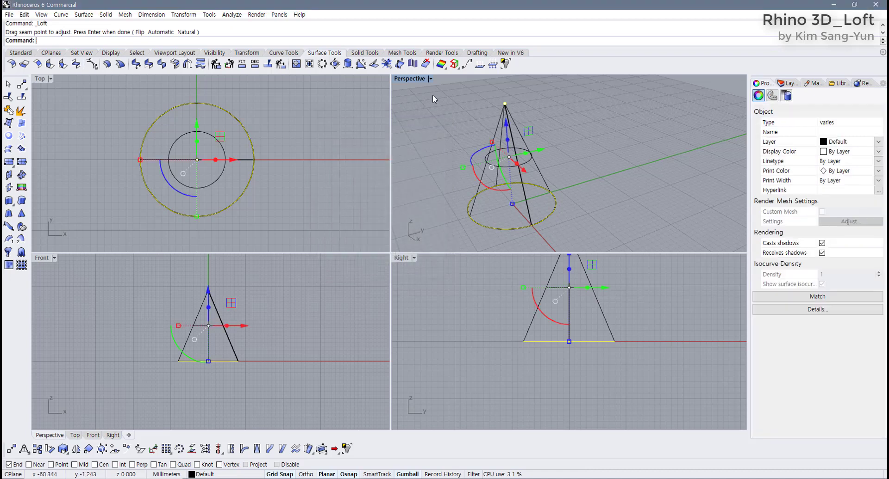
- Show the Perspective view Shaded to inspect the cone, then delete the cone surface
click(430, 80)
click(422, 117)
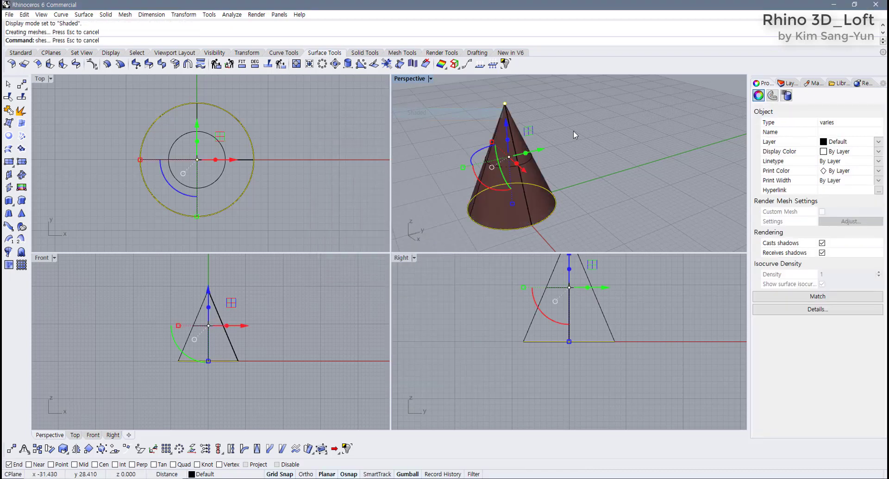
mouse_move(491, 121)
right_down()
mouse_move(556, 152)
mouse_move(613, 243)
mouse_move(516, 169)
mouse_move(537, 139)
mouse_move(532, 157)
right_up()
click(531, 169)
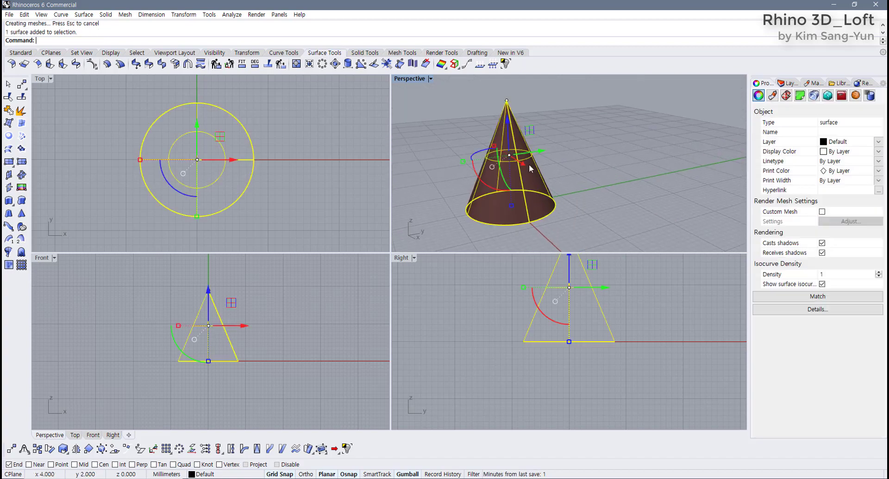
key(Delete)
- Isolate and delete the apex point, then select the remaining circle
click(506, 100)
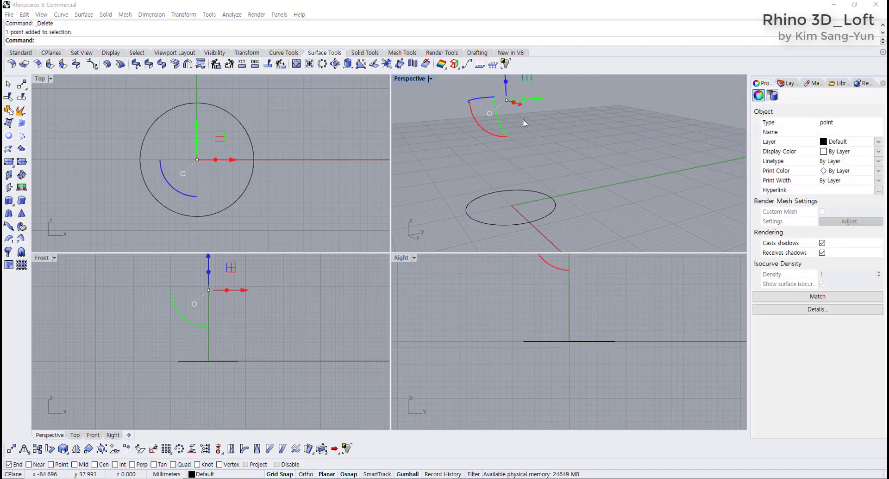
drag(531, 123, 489, 91)
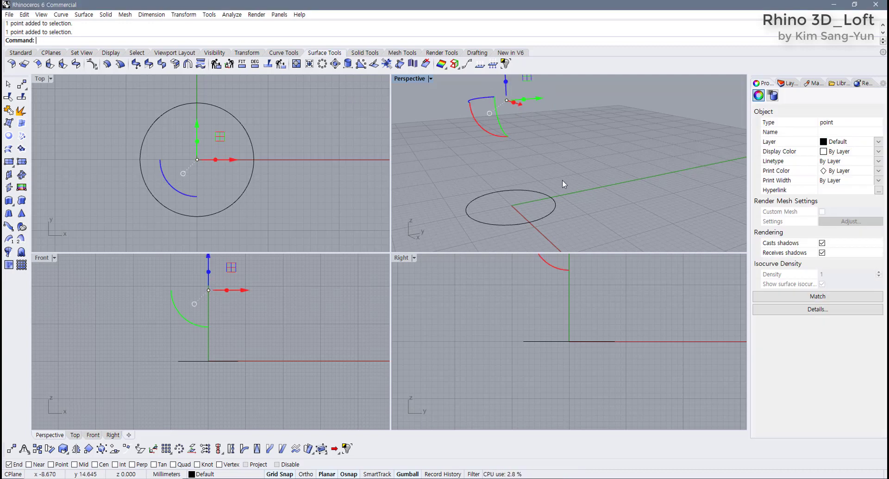
click(533, 193)
drag(574, 224, 456, 95)
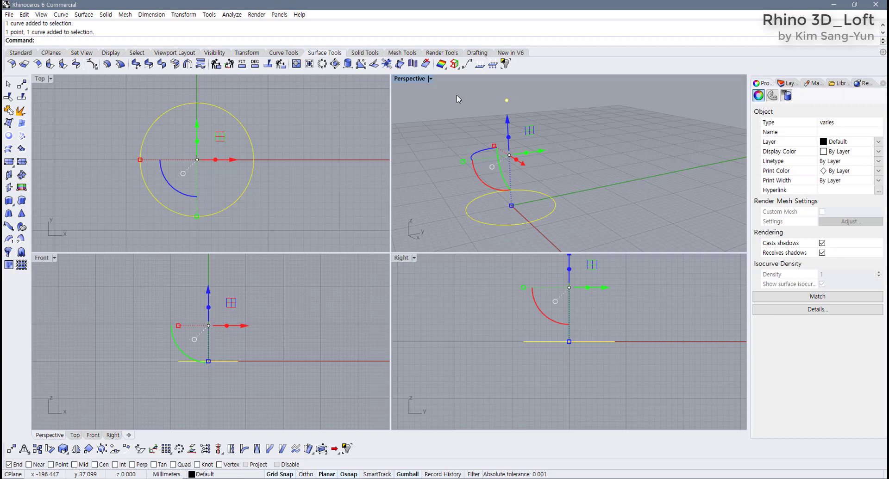
click(506, 100)
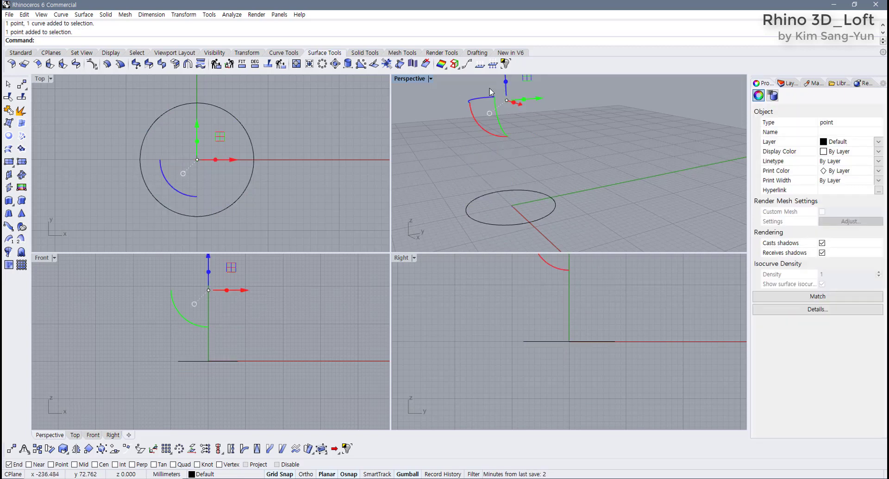
key(Delete)
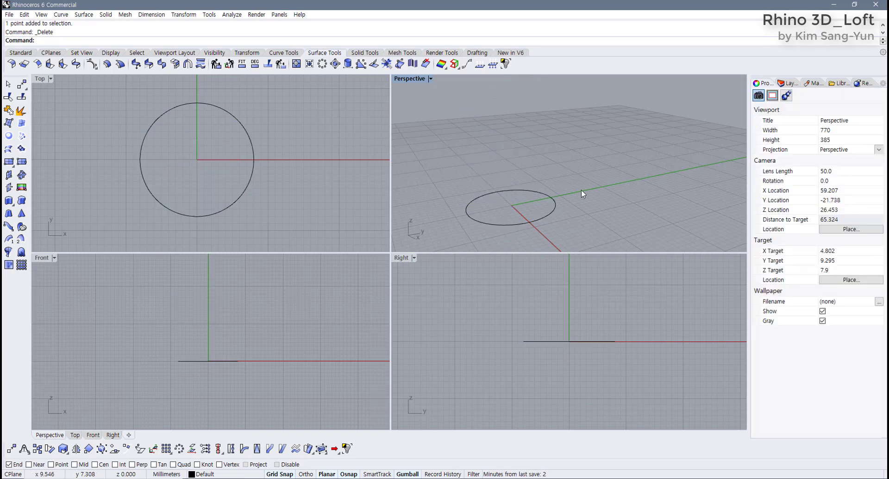
click(532, 193)
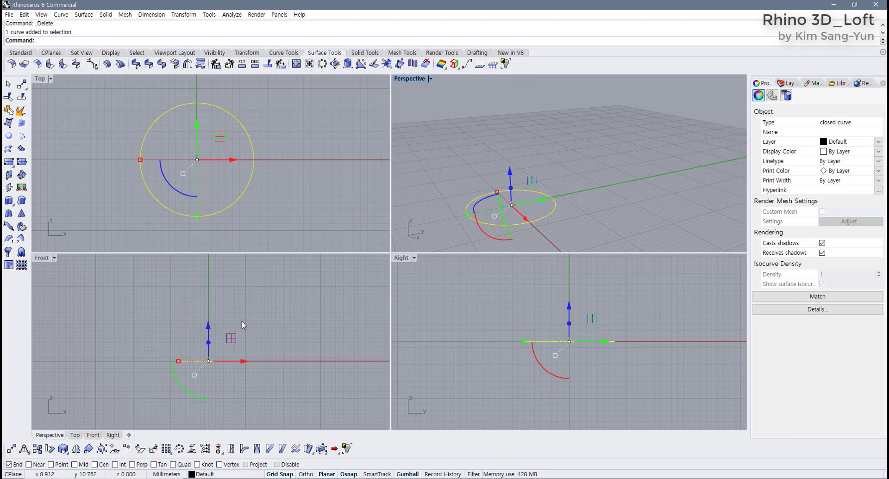
- Copy the circle straight upward with the gumball Z arrow
right_drag(241, 321, 236, 355)
drag(207, 367, 216, 267)
click(540, 193)
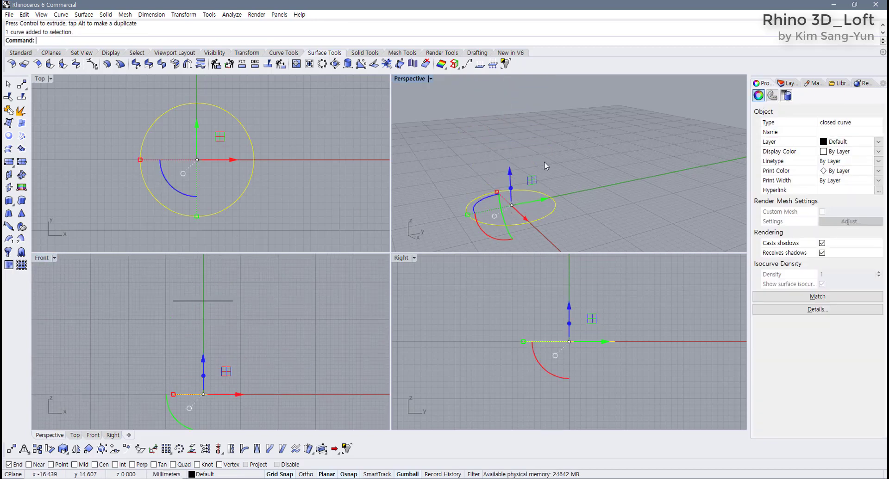
- Select both circles and loft between them to preview a tube
right_drag(543, 165, 581, 240)
click(554, 177)
drag(581, 241, 479, 101)
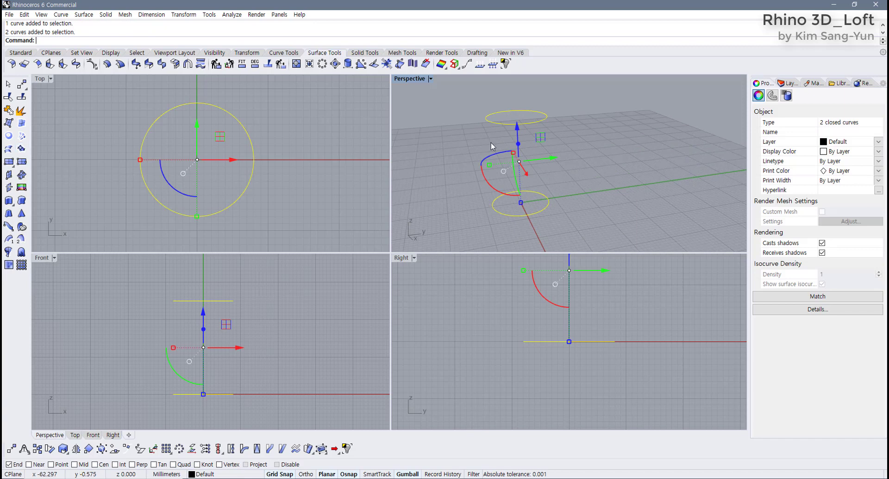
click(8, 149)
key(Return)
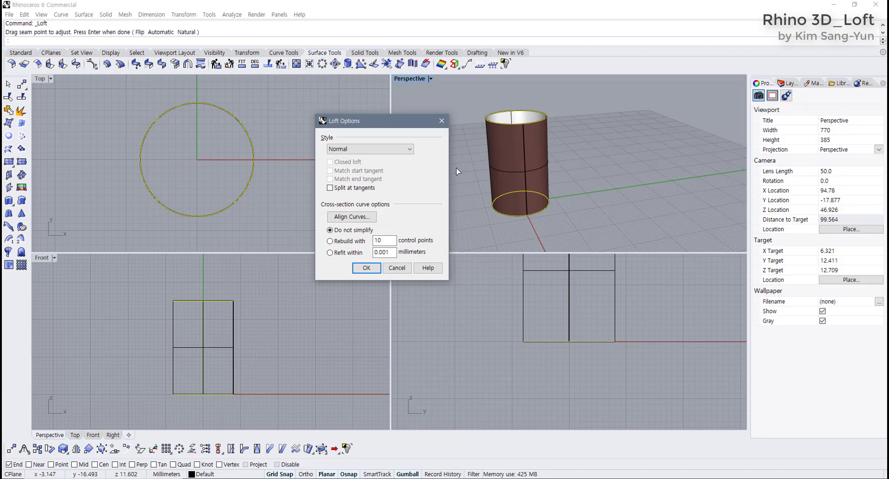
- Try the Loose and Normal loft styles on the tube, then cancel the loft
click(410, 150)
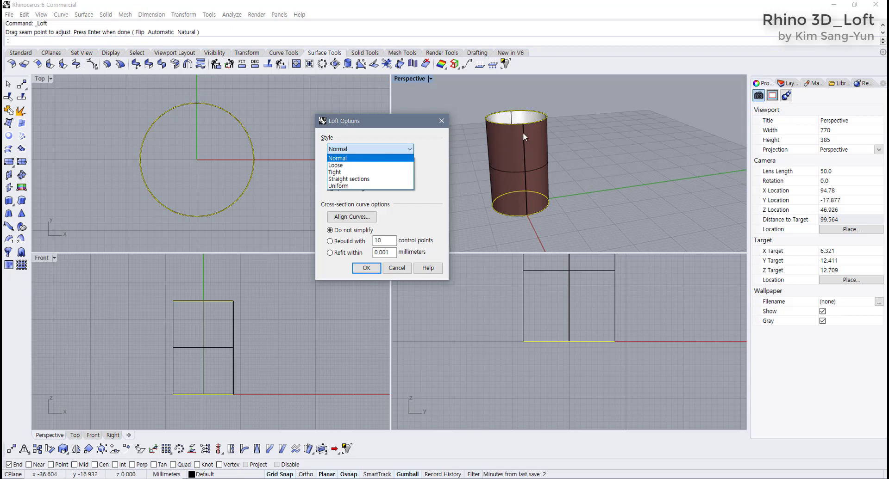
click(342, 165)
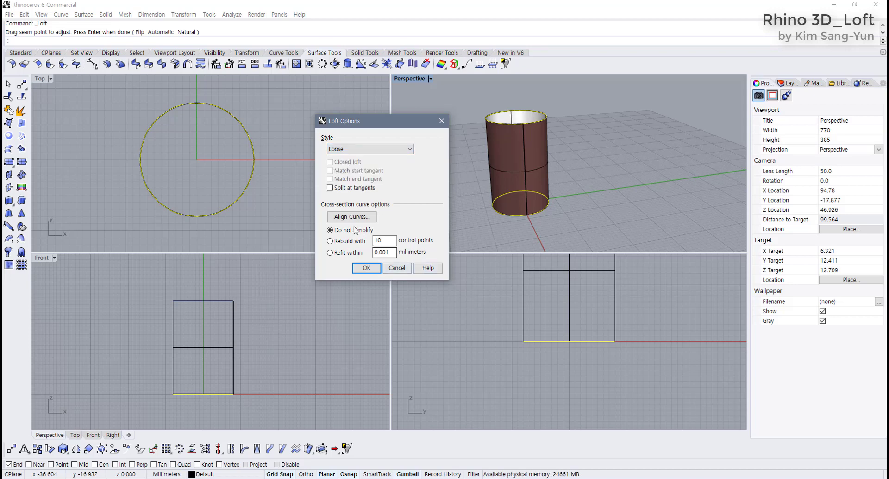
click(387, 150)
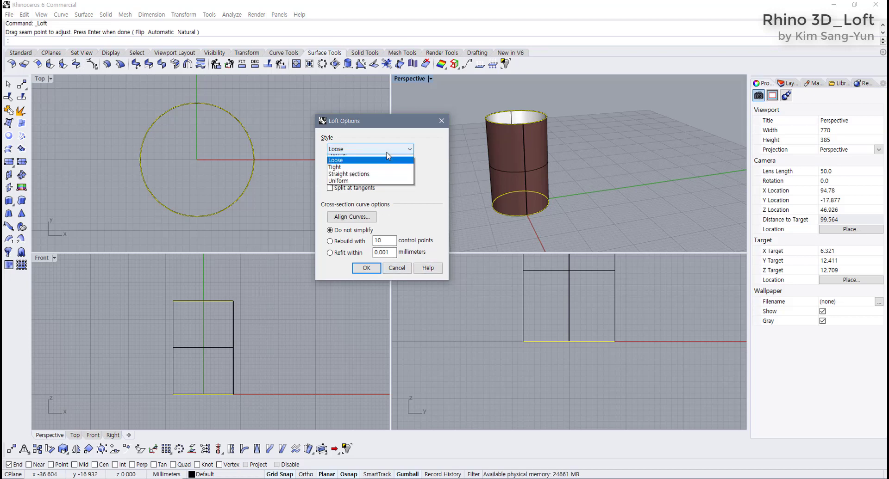
click(369, 159)
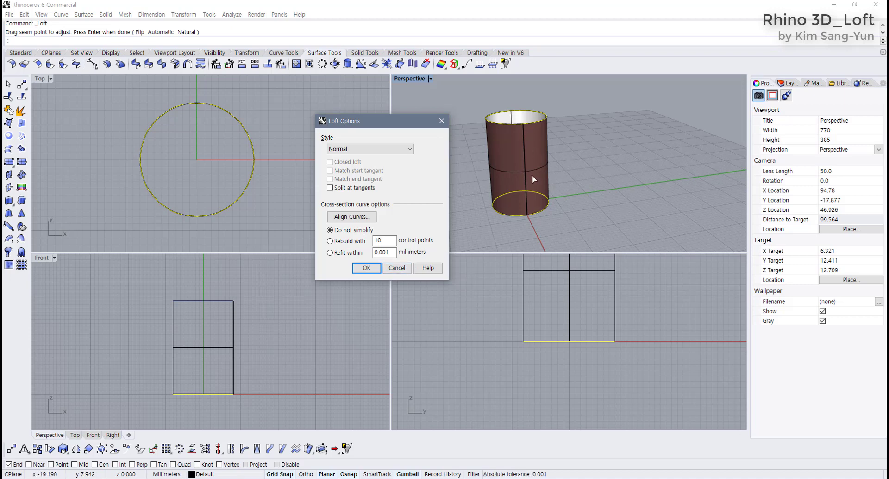
drag(416, 128, 403, 124)
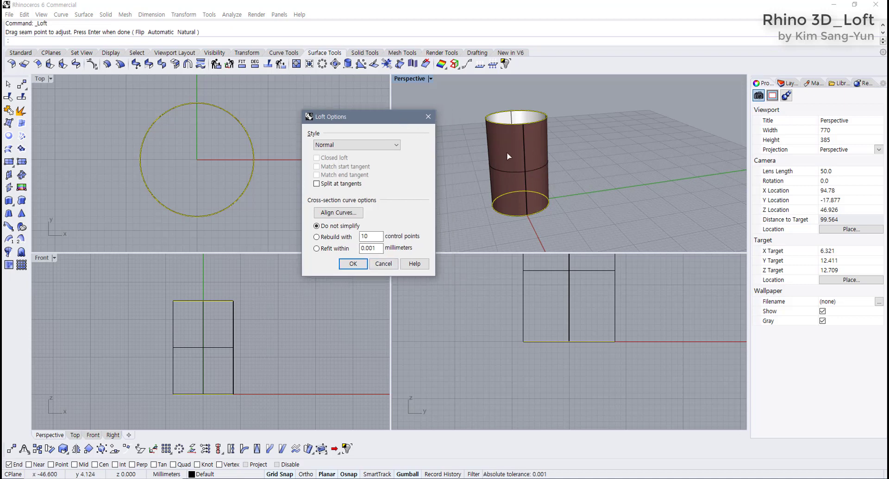
click(371, 144)
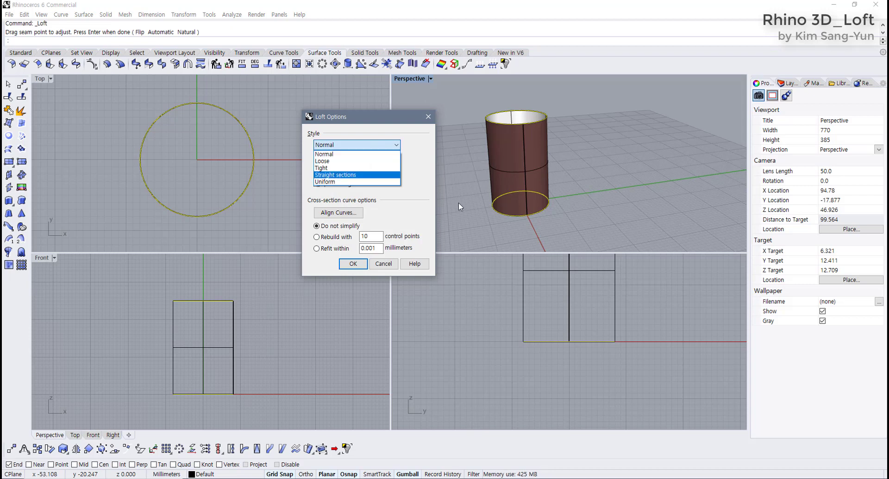
click(424, 184)
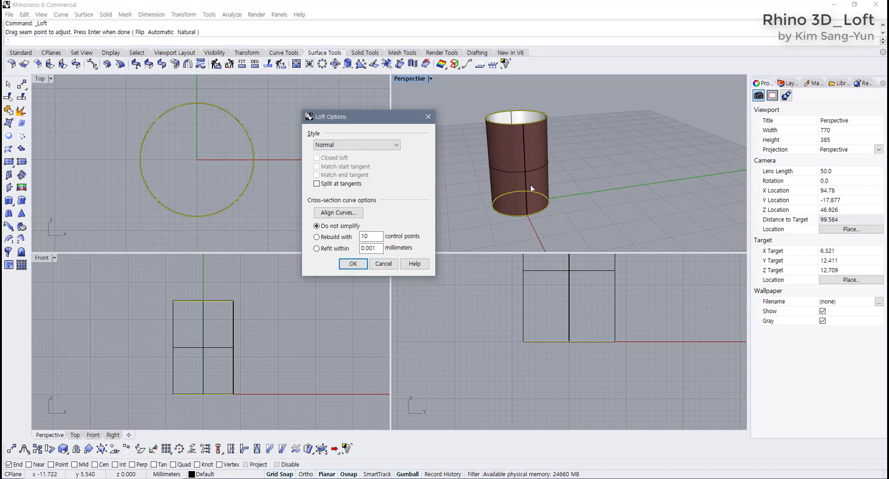
click(384, 145)
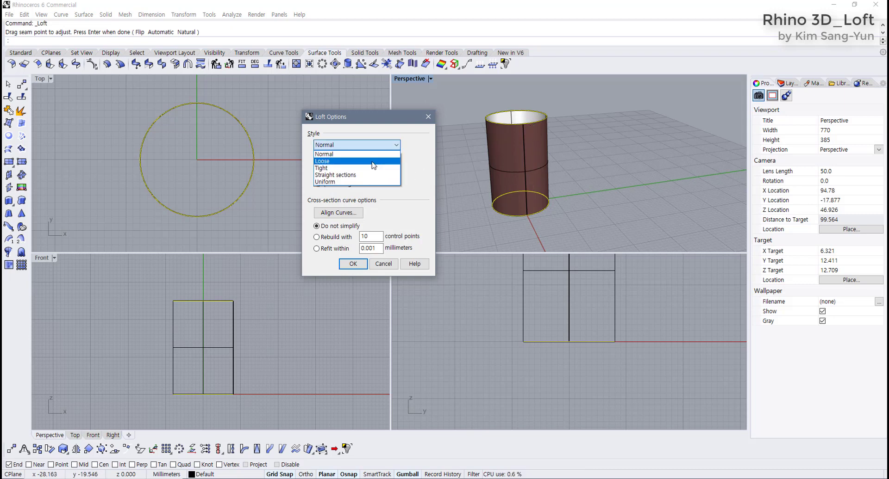
click(379, 161)
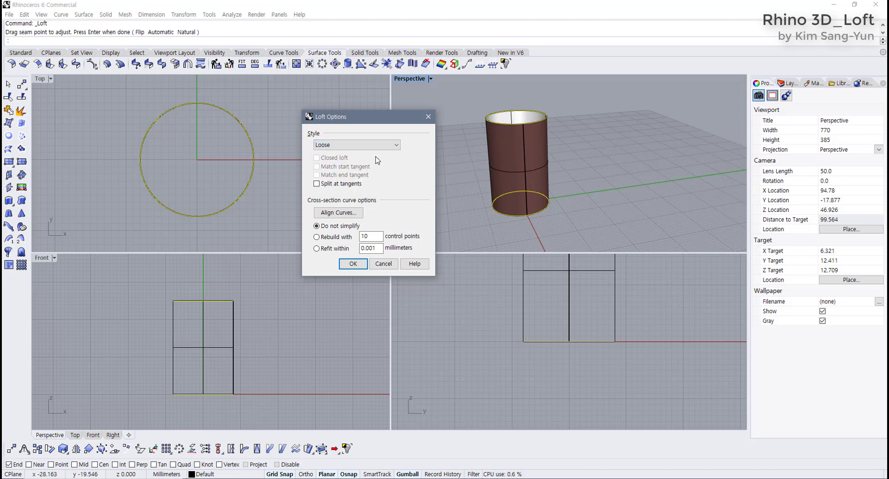
click(384, 264)
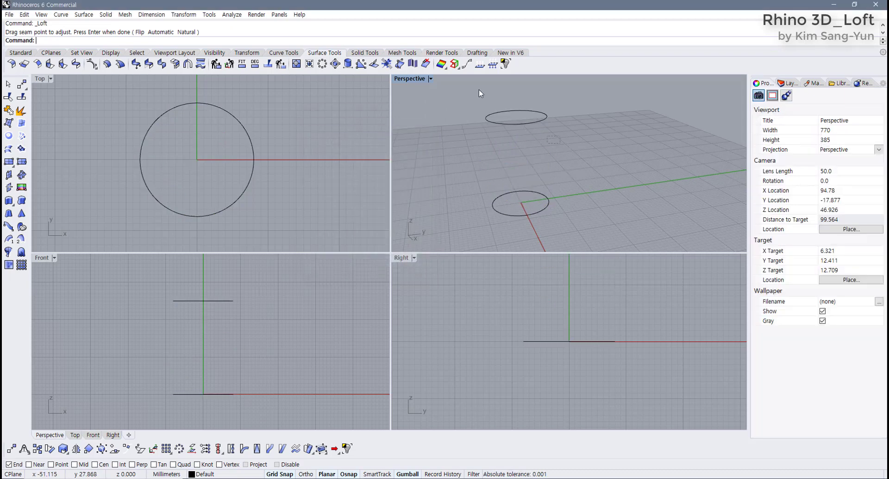
- Copy the upper circles further upward with the gumball to add more sections
click(486, 117)
scroll(228, 358, down, 3)
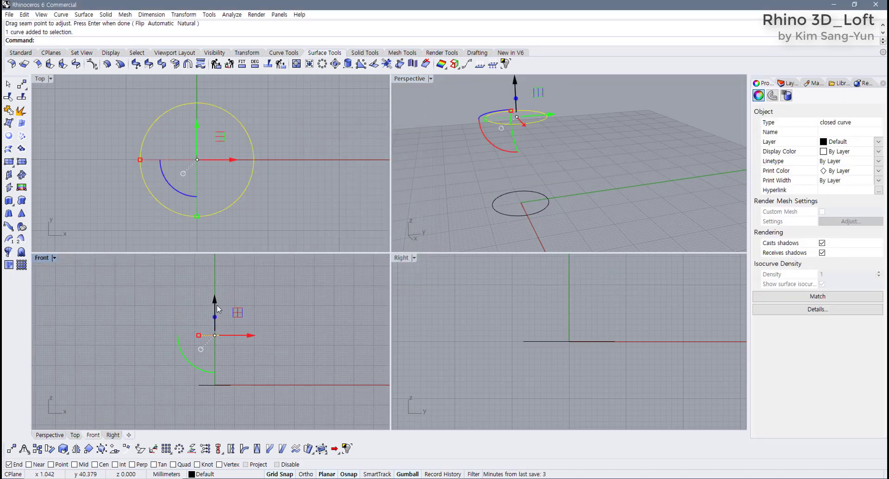
drag(214, 302, 212, 276)
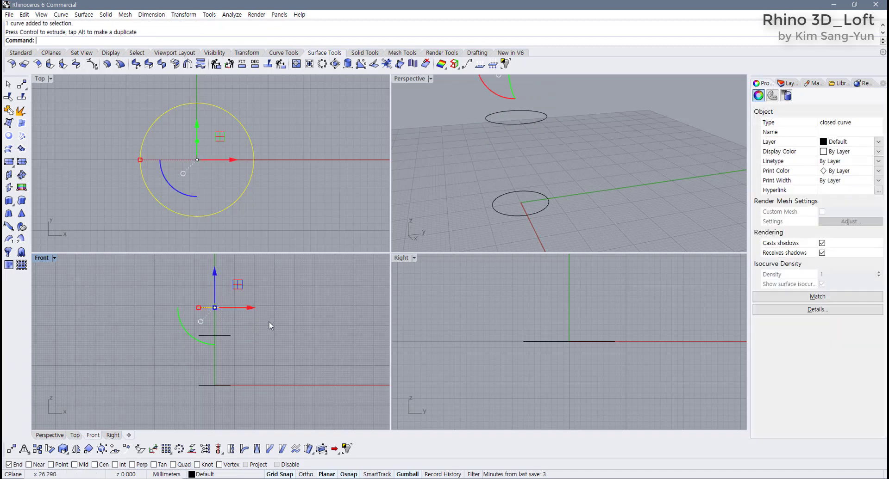
click(266, 320)
scroll(251, 325, down, 4)
right_drag(248, 325, 241, 334)
scroll(241, 334, up, 2)
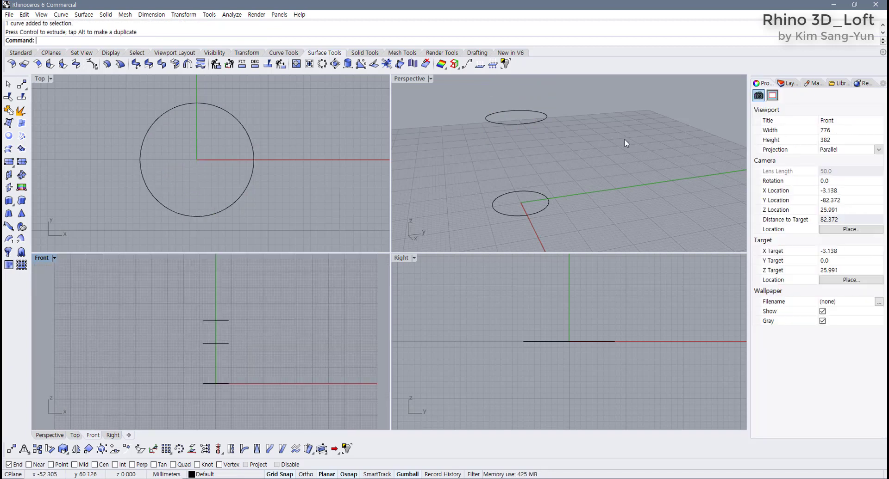
right_drag(623, 141, 548, 201)
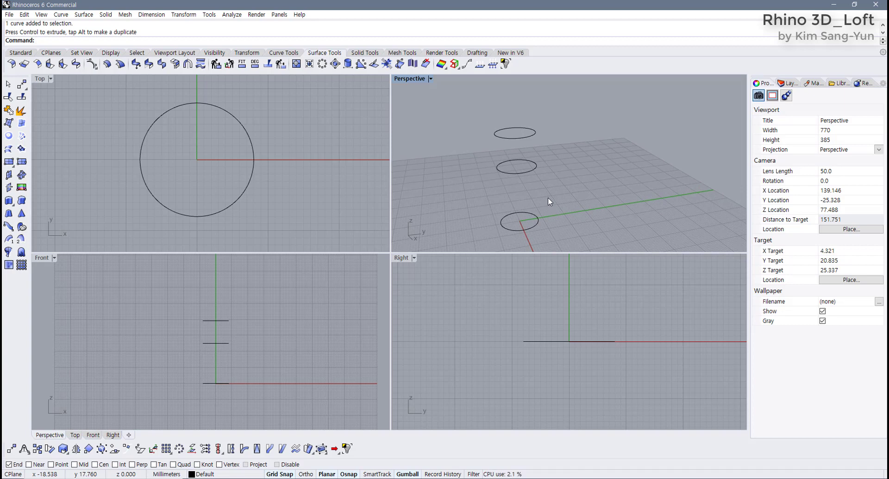
drag(237, 353, 196, 315)
right_drag(264, 355, 285, 376)
scroll(279, 329, up, 2)
click(279, 329)
click(211, 345)
right_drag(231, 356, 243, 333)
alt+drag(240, 295, 240, 275)
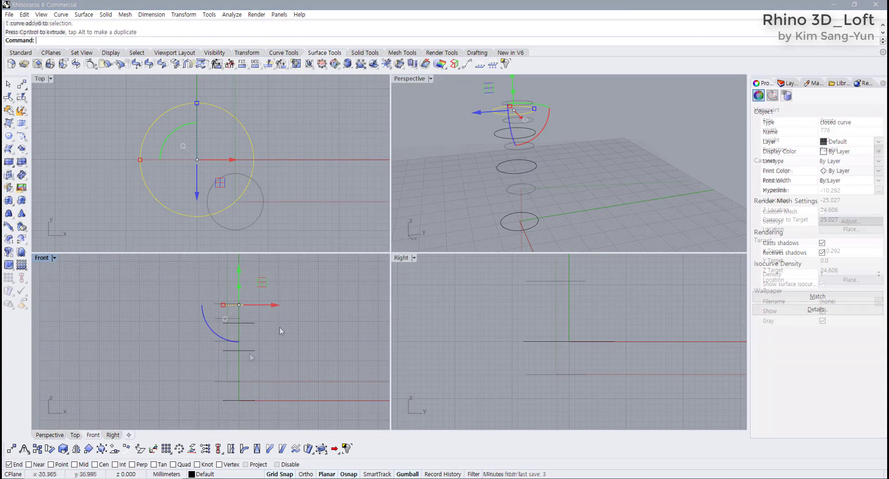
right_drag(259, 367, 259, 367)
scroll(254, 359, up, 2)
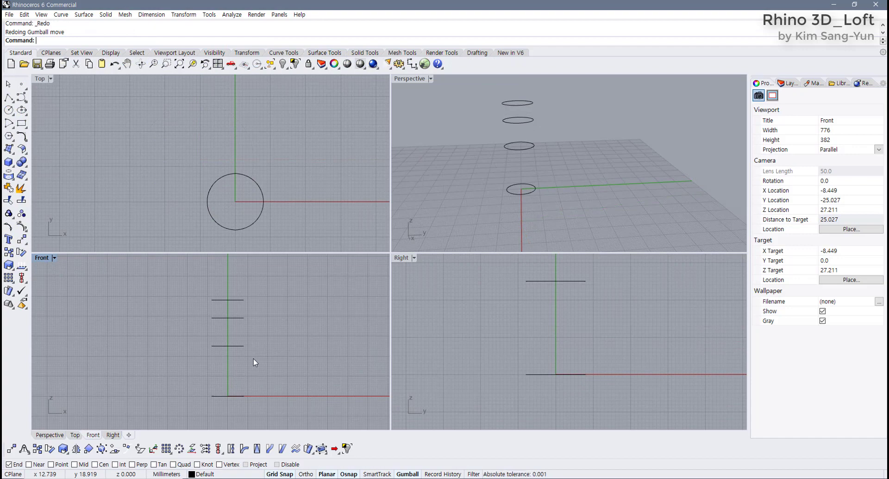
- Lower the second circle, shrink the bottom circle, and enlarge the next into the belly
click(238, 346)
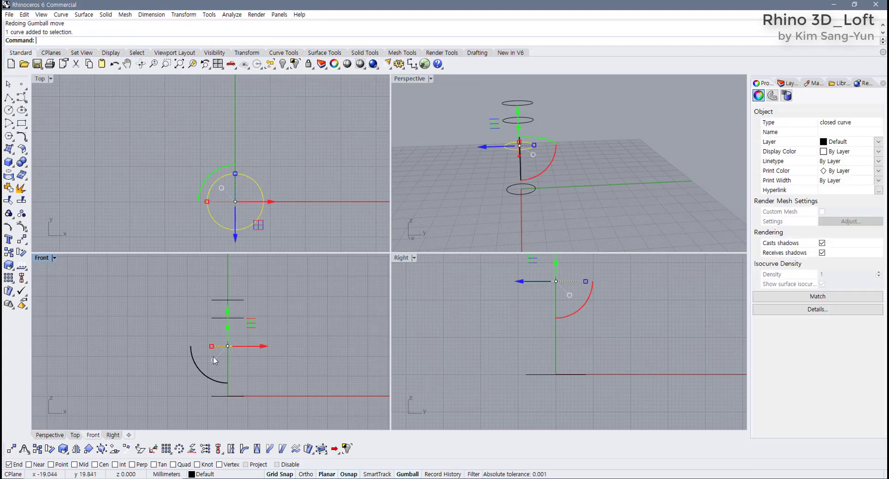
scroll(217, 371, up, 1)
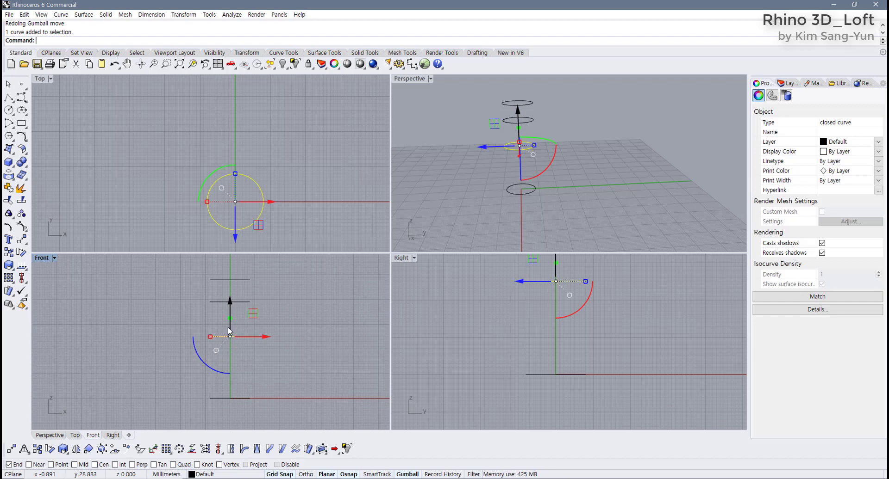
click(230, 336)
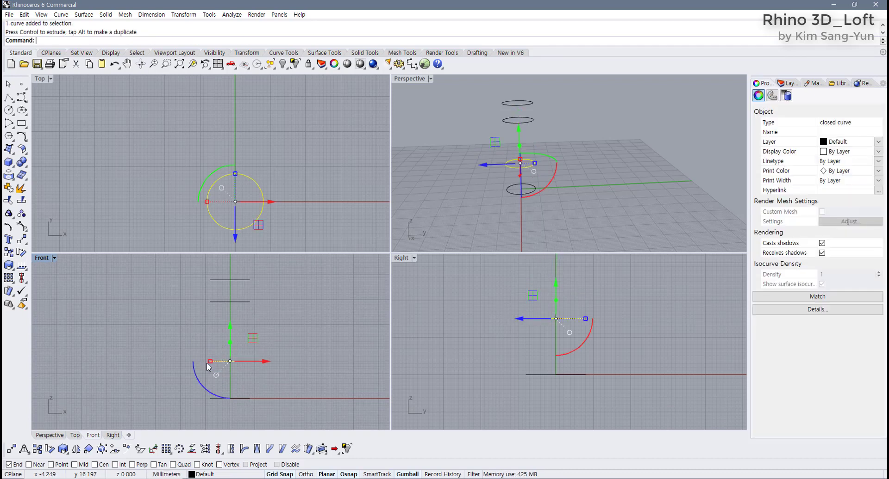
click(277, 412)
click(216, 400)
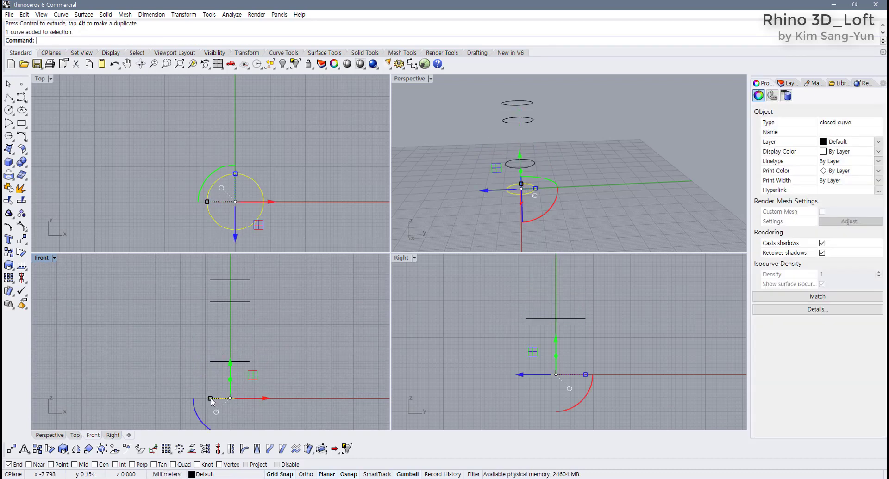
drag(211, 400, 220, 399)
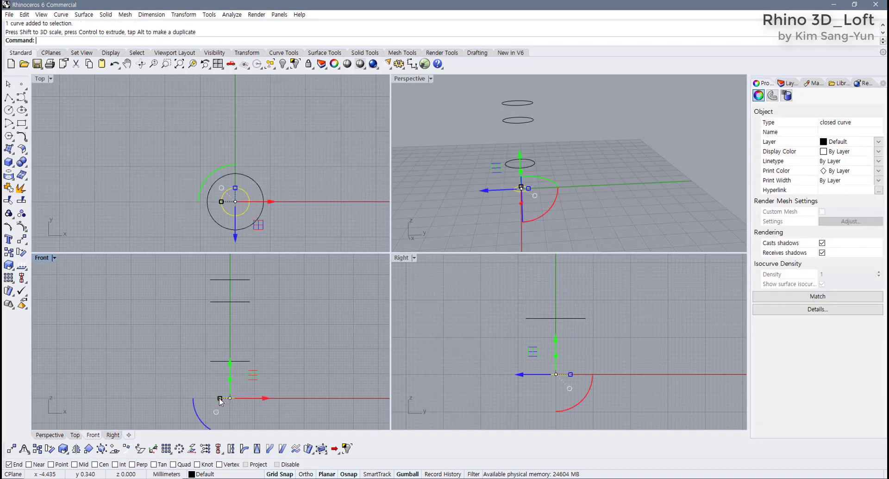
click(298, 334)
click(211, 362)
drag(211, 362, 197, 365)
- Shrink the upper circle and copy the top circle higher to finish the five sections
click(235, 311)
click(208, 302)
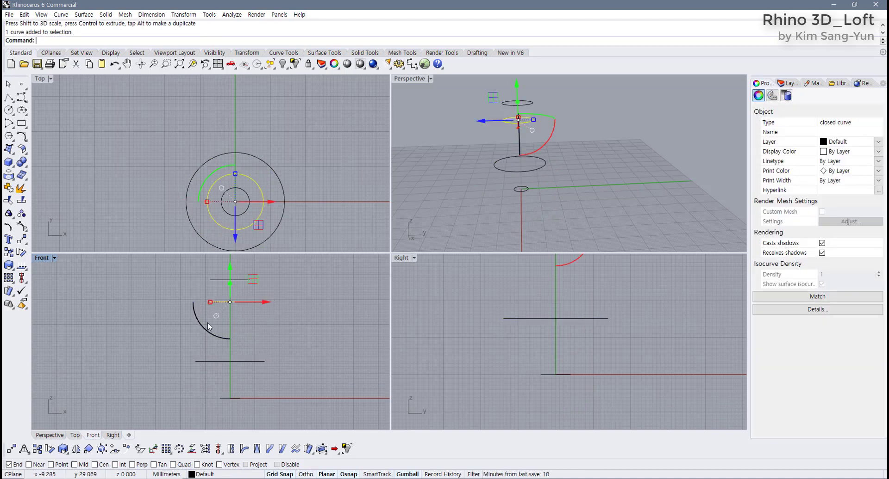
right_drag(239, 323, 243, 341)
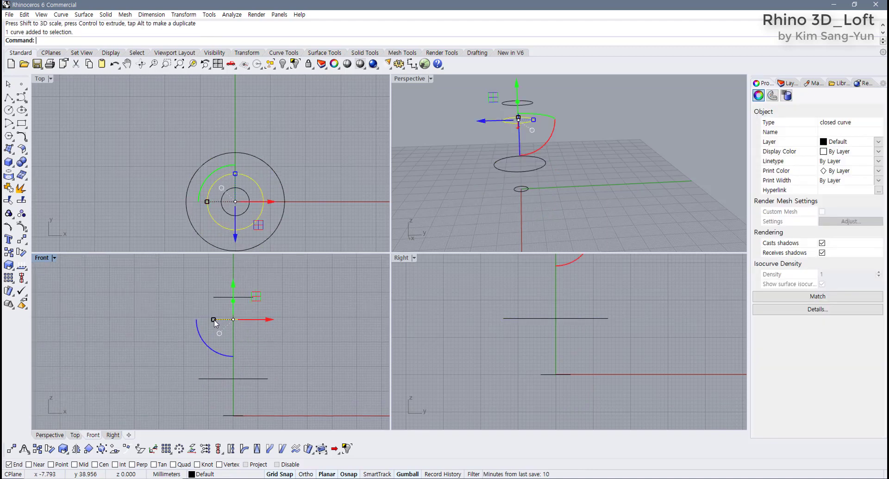
drag(214, 320, 227, 299)
click(255, 293)
click(223, 298)
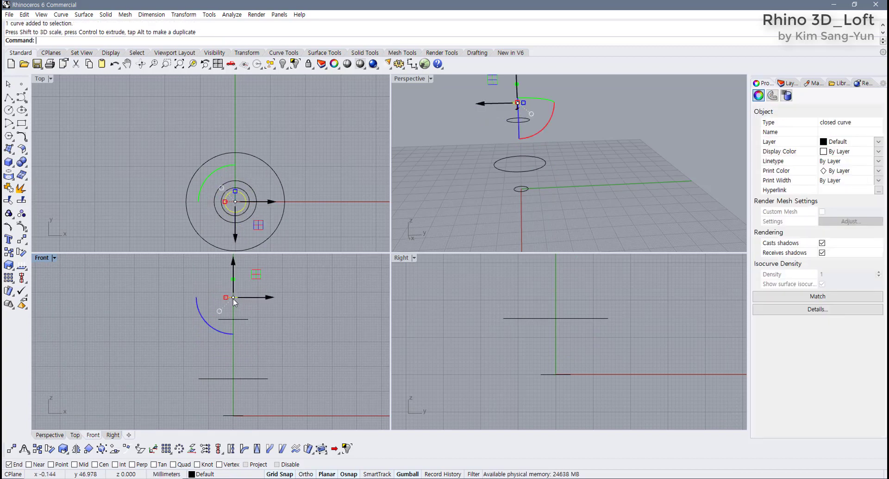
right_drag(243, 290, 245, 332)
alt+drag(233, 309, 216, 322)
scroll(229, 331, up, 4)
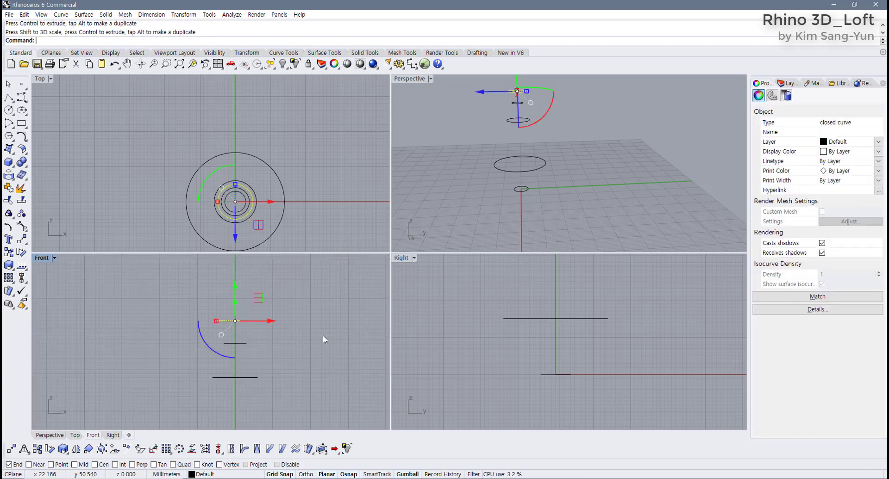
click(324, 336)
scroll(510, 230, down, 4)
right_drag(510, 230, 495, 192)
scroll(290, 349, down, 4)
right_drag(275, 352, 232, 287)
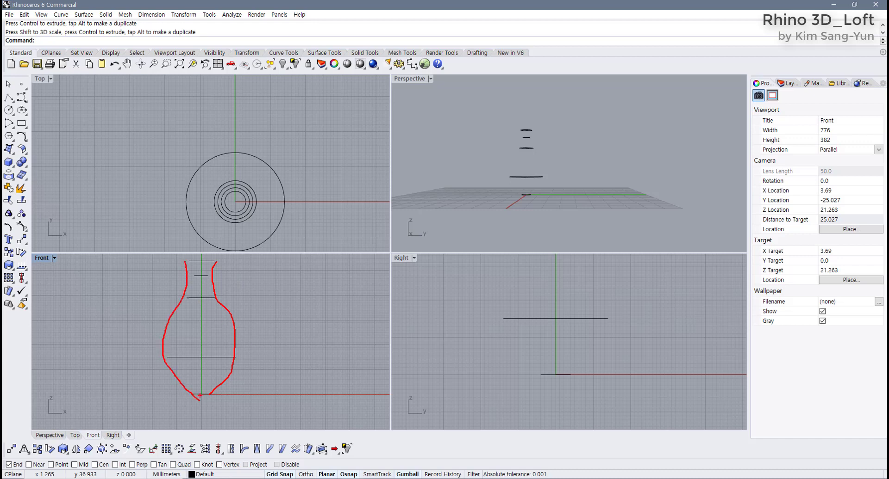
- Select all five circles, turn on Record History, and loft them accepting the seam
key(Escape)
scroll(237, 350, down, 4)
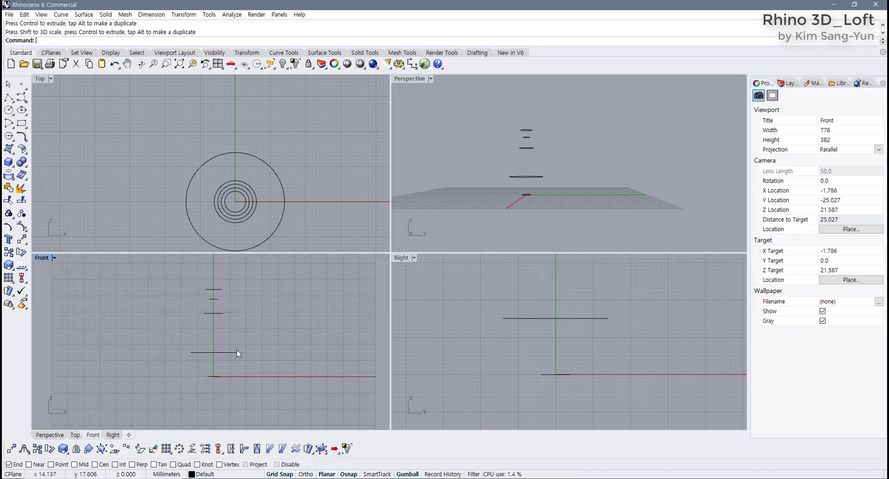
drag(162, 417, 162, 418)
scroll(300, 335, up, 1)
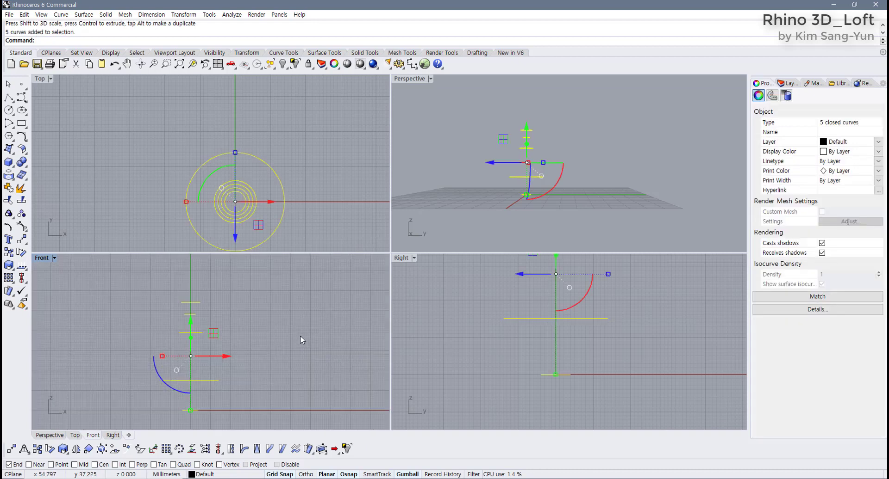
click(443, 474)
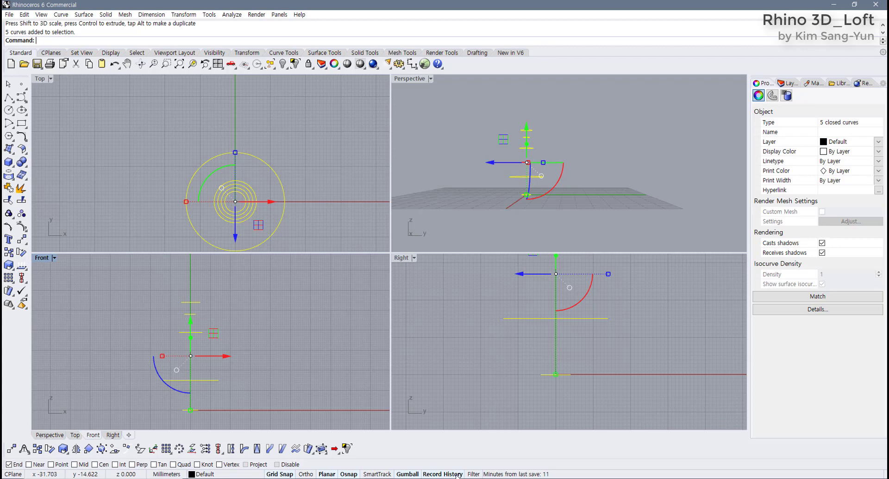
click(316, 53)
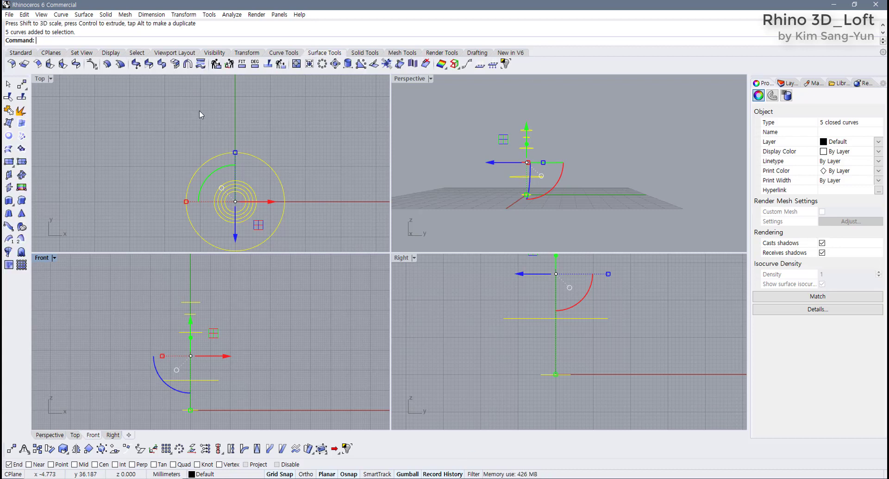
click(8, 149)
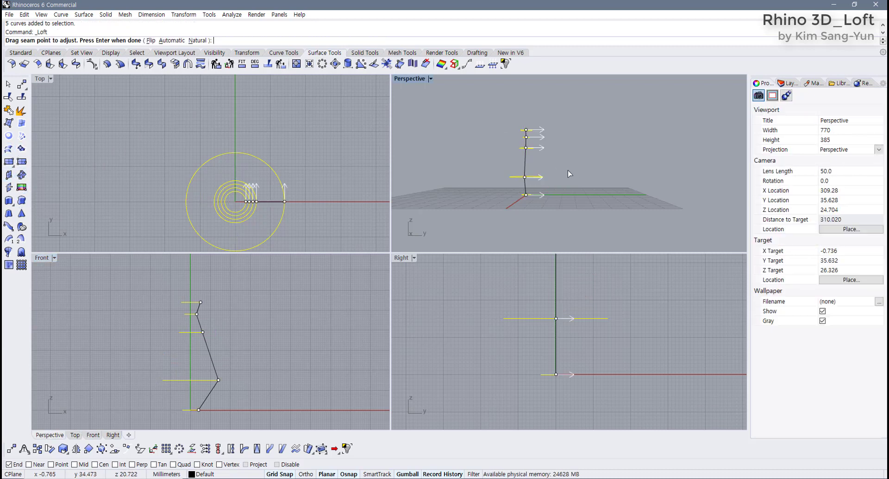
key(Return)
double_click(407, 79)
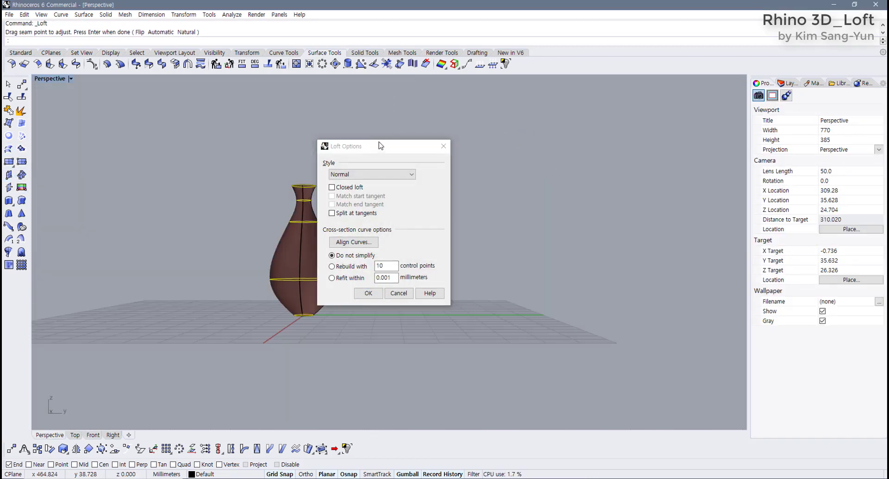
- Move Loft Options aside and preview the vase with the Loose style
drag(379, 146, 466, 151)
scroll(323, 249, up, 5)
right_drag(327, 262, 456, 213)
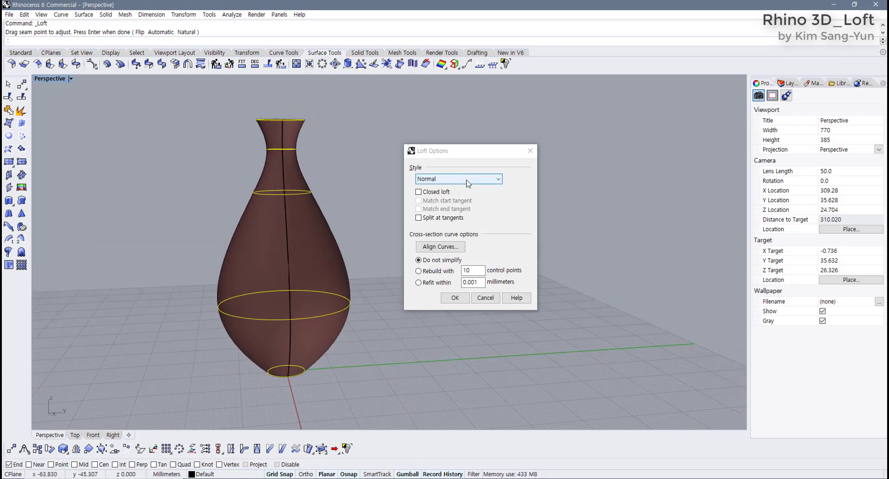
click(466, 180)
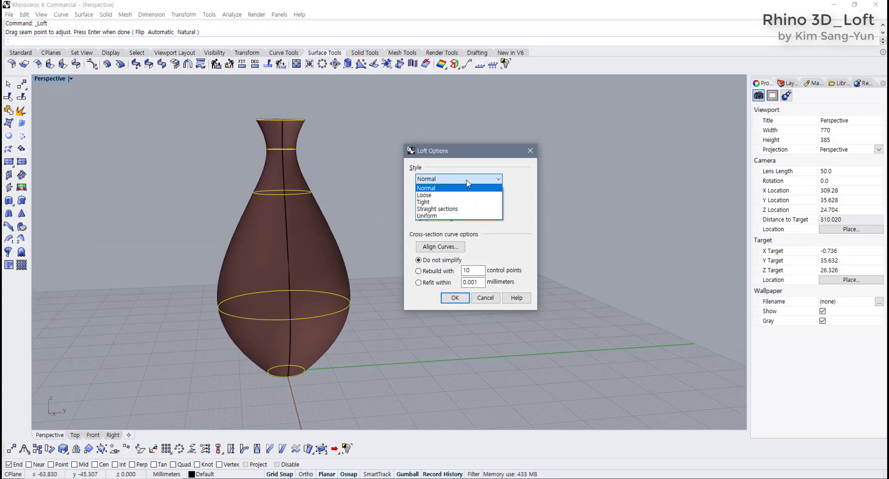
click(453, 195)
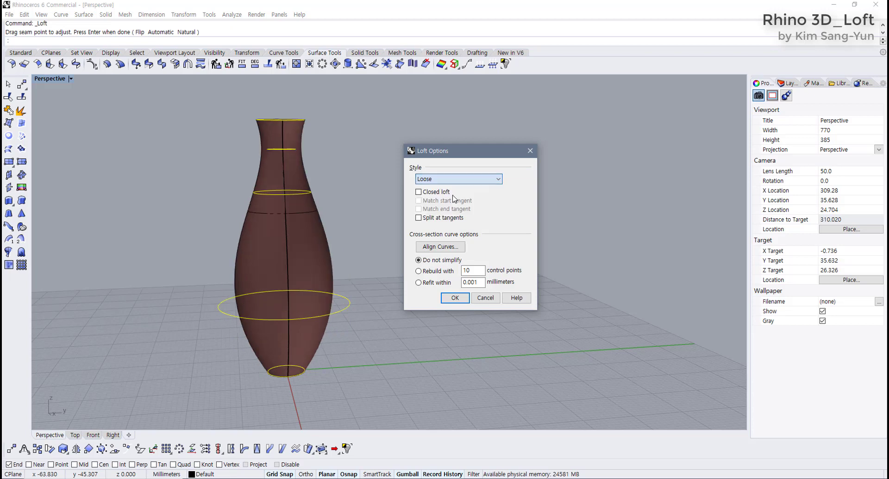
click(453, 180)
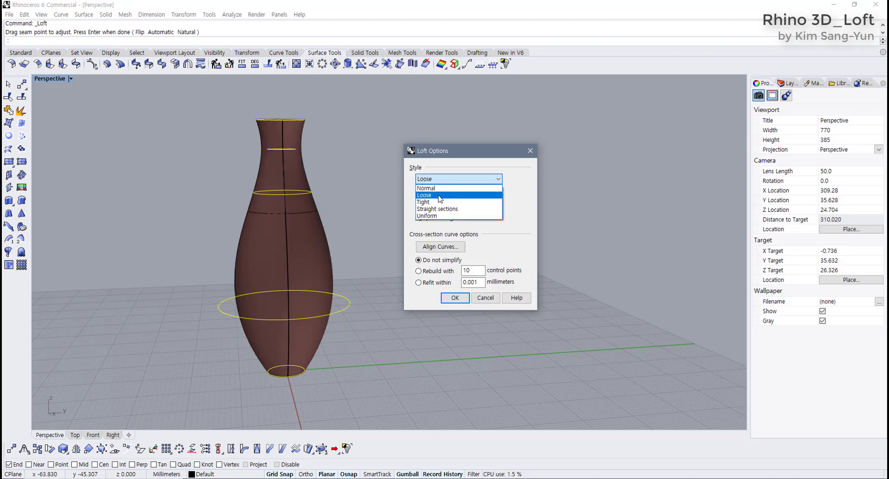
click(440, 195)
- Preview the Tight and Straight sections styles, then settle on Uniform
click(451, 180)
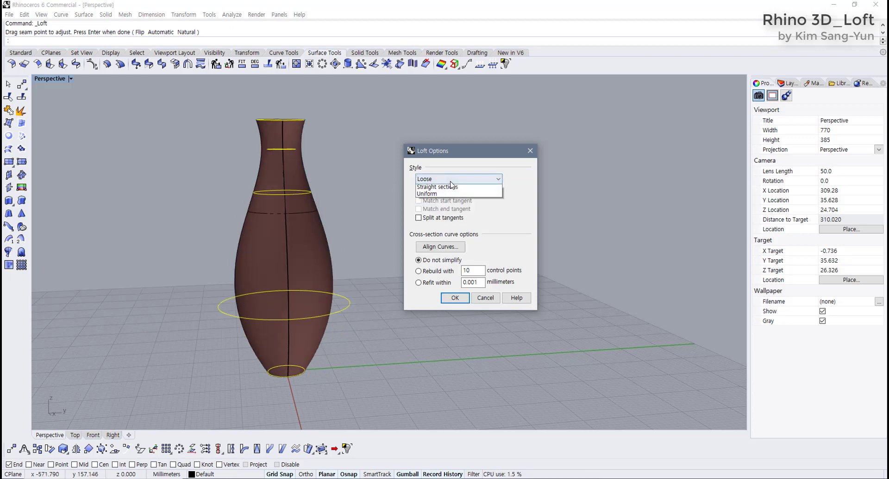
click(434, 202)
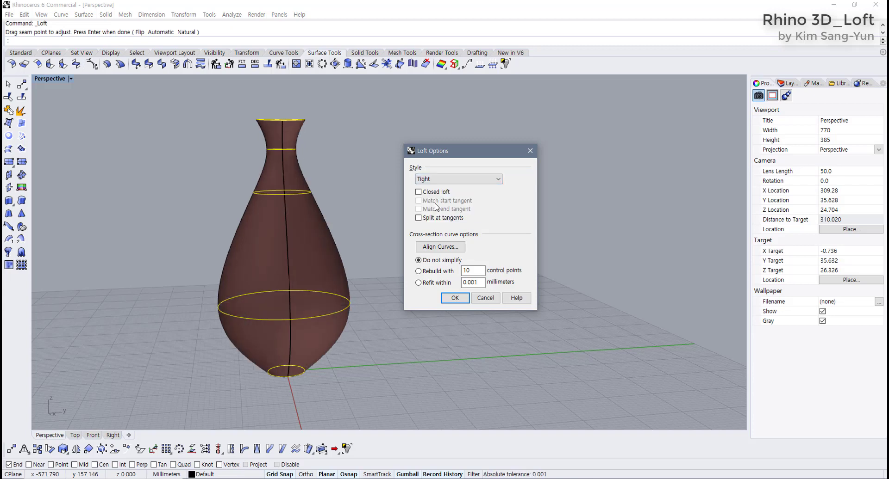
right_drag(346, 244, 324, 247)
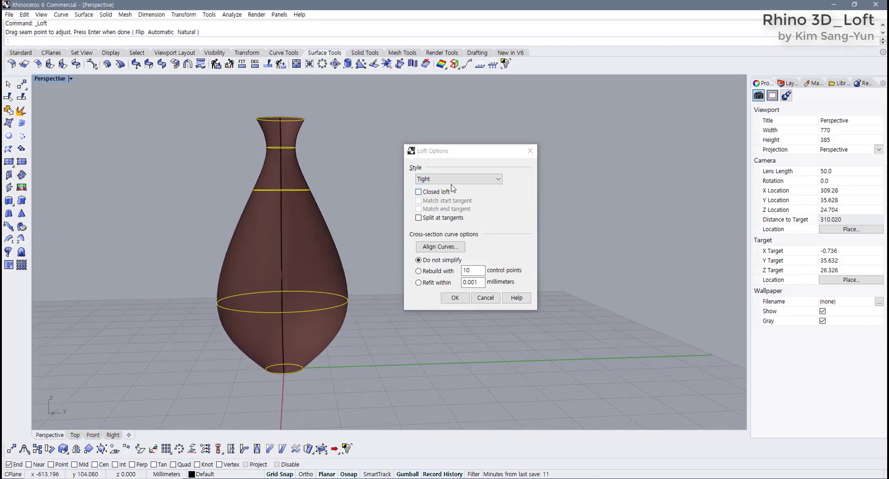
click(453, 179)
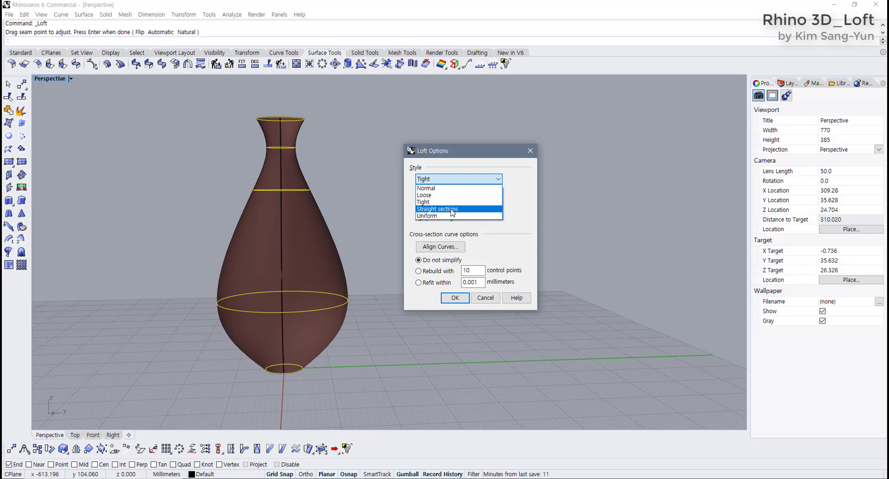
click(451, 209)
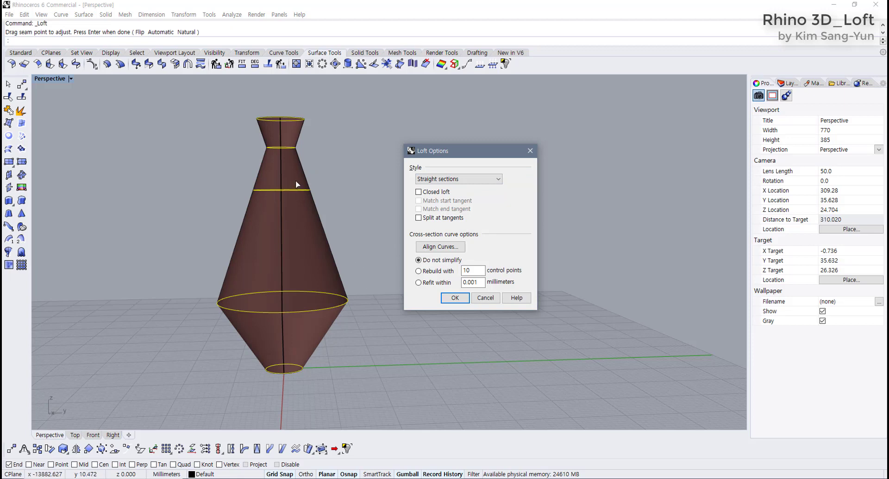
click(450, 180)
click(433, 218)
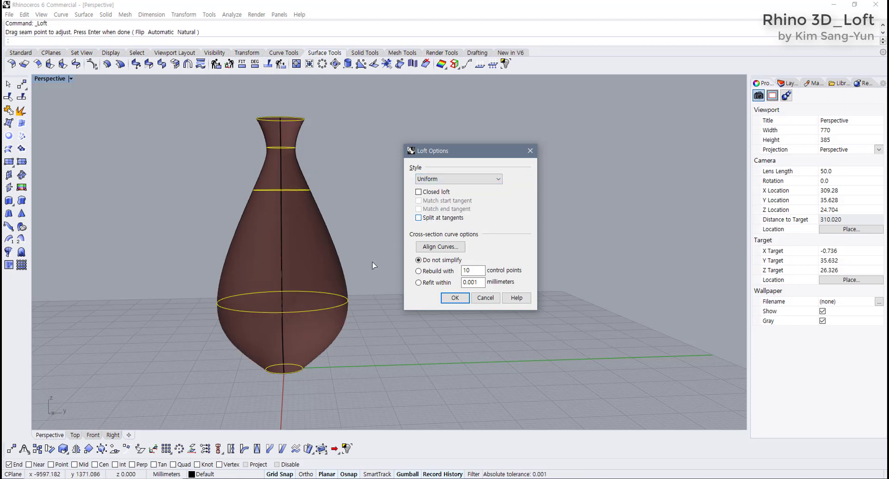
mouse_move(350, 278)
right_down()
mouse_move(343, 223)
mouse_move(354, 275)
right_up()
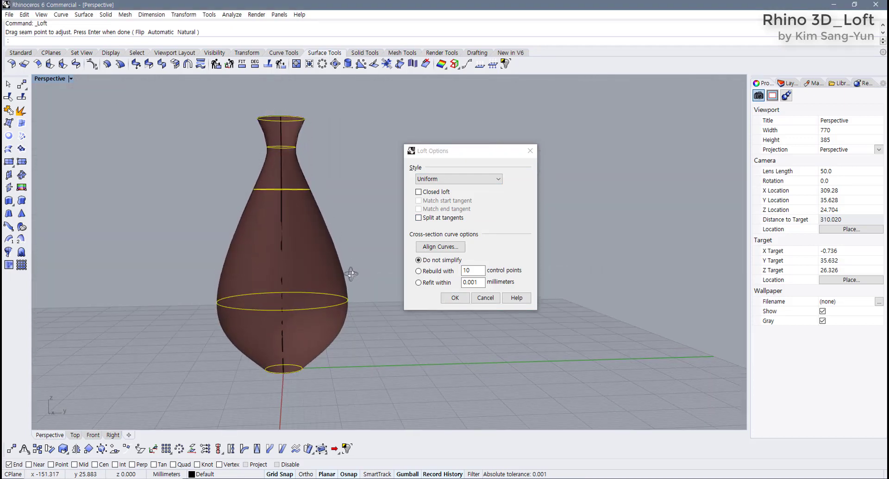
- Cycle the loft style through Normal, Straight sections and Uniform, ending on Normal
click(447, 180)
click(446, 190)
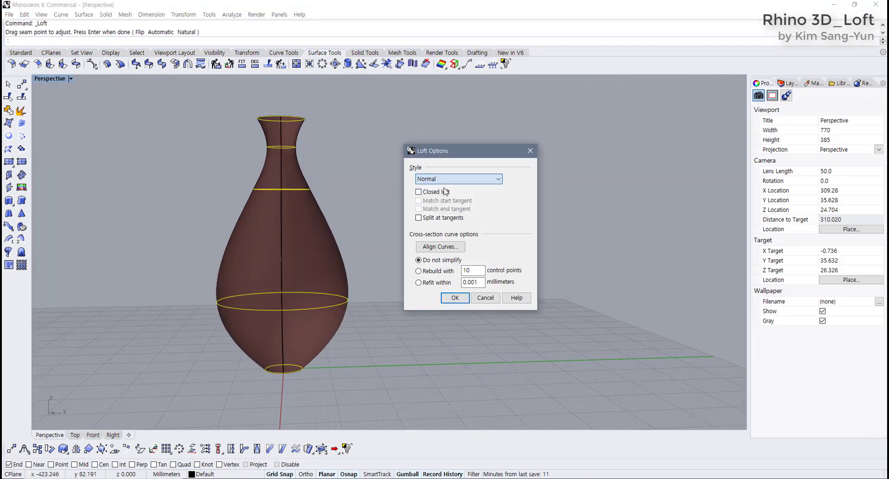
click(447, 180)
click(438, 209)
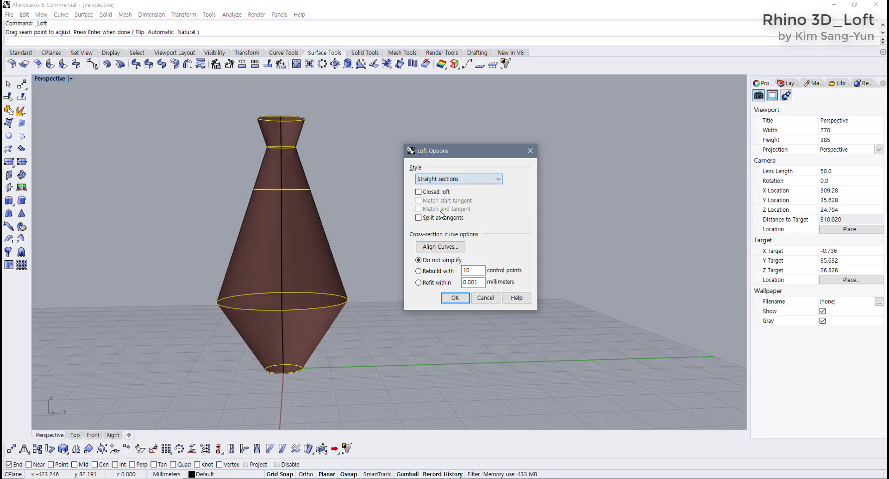
click(443, 180)
click(440, 217)
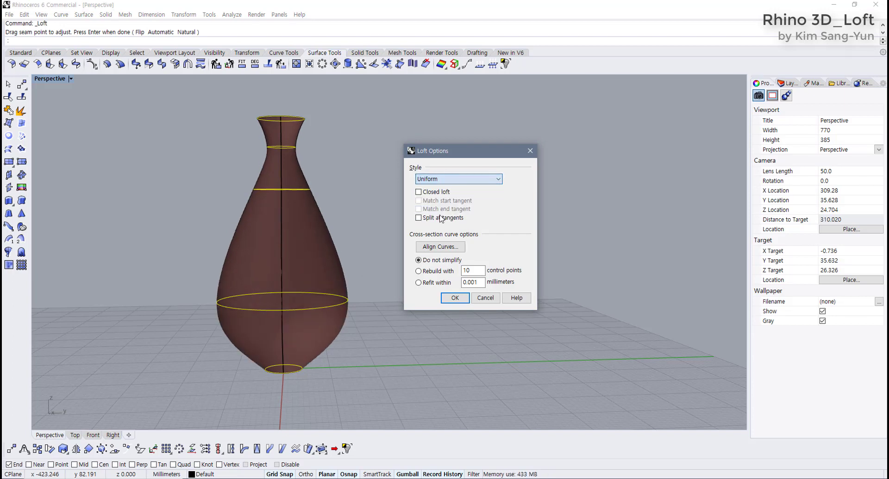
click(440, 180)
click(435, 189)
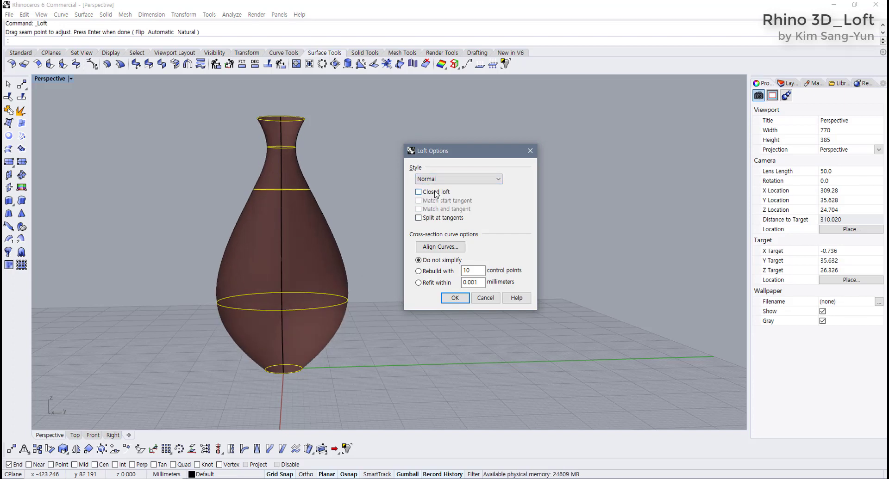
click(439, 180)
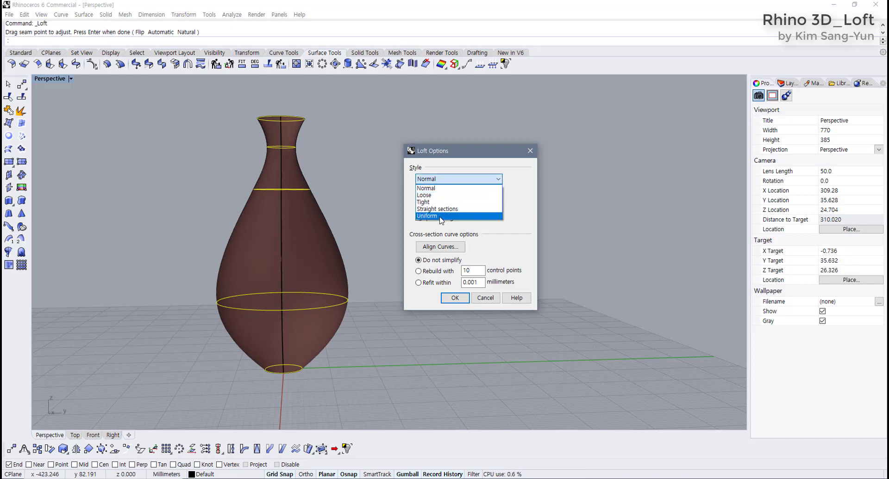
click(440, 217)
click(440, 179)
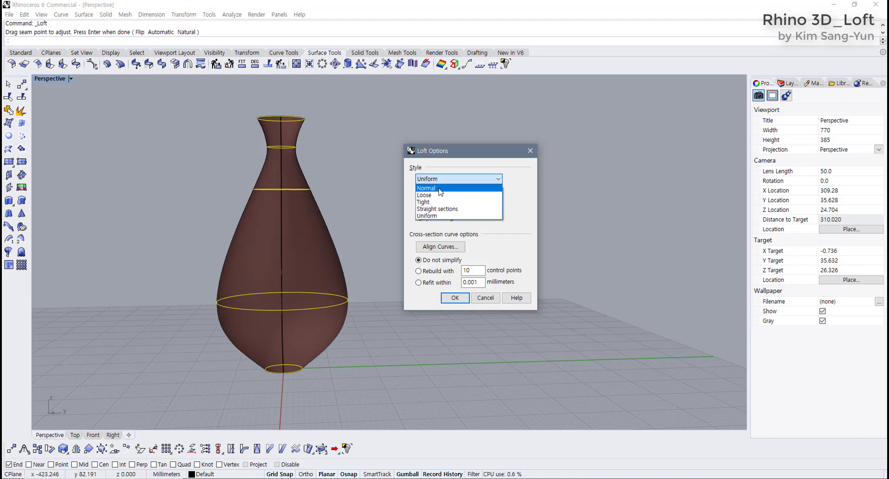
click(440, 190)
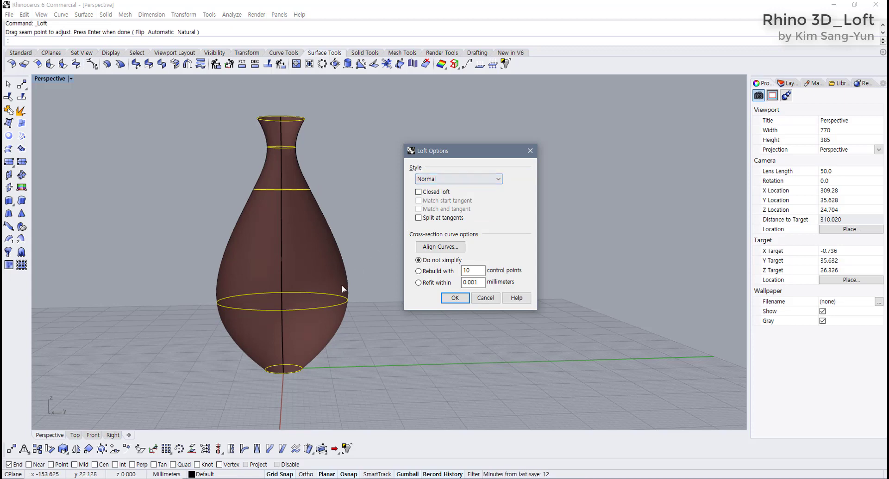
right_drag(332, 277, 329, 285)
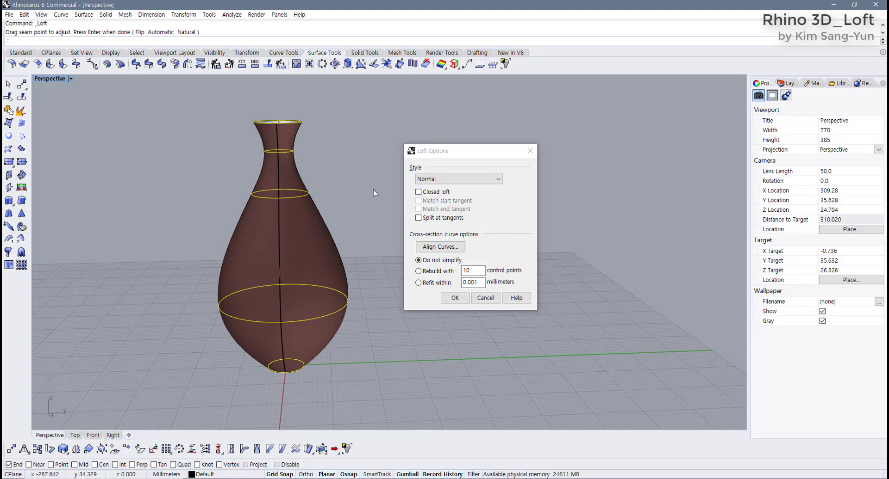
- Toggle Closed loft on and off, leaving the vase as an open loft
click(422, 192)
click(422, 194)
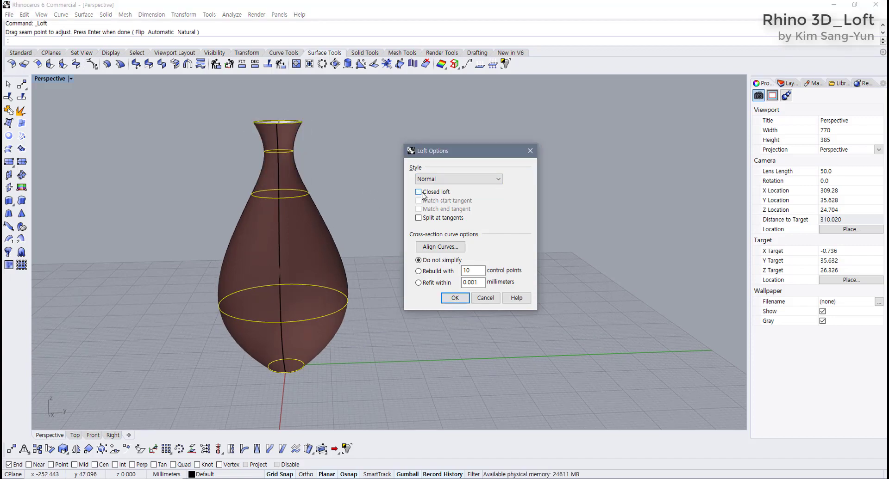
click(421, 194)
click(422, 195)
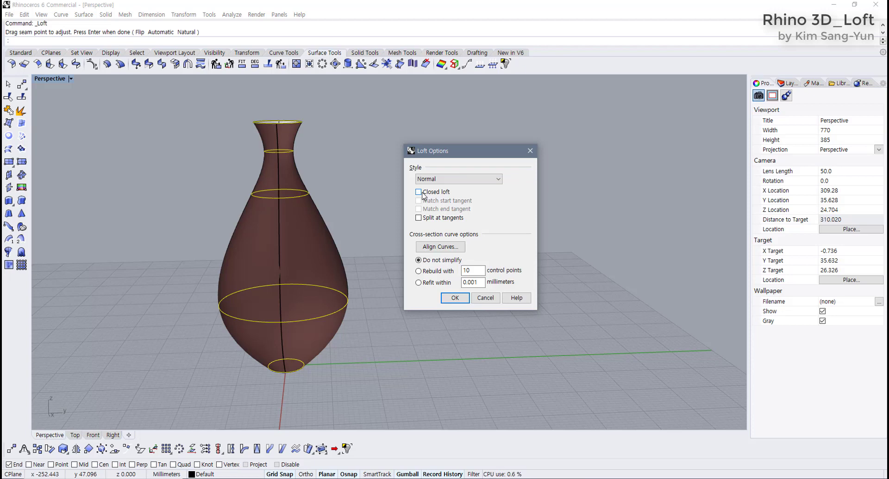
click(447, 196)
click(447, 196)
- Try rebuilding the loft sections with 10 control points, then refitting within 0.001
right_drag(300, 271, 302, 247)
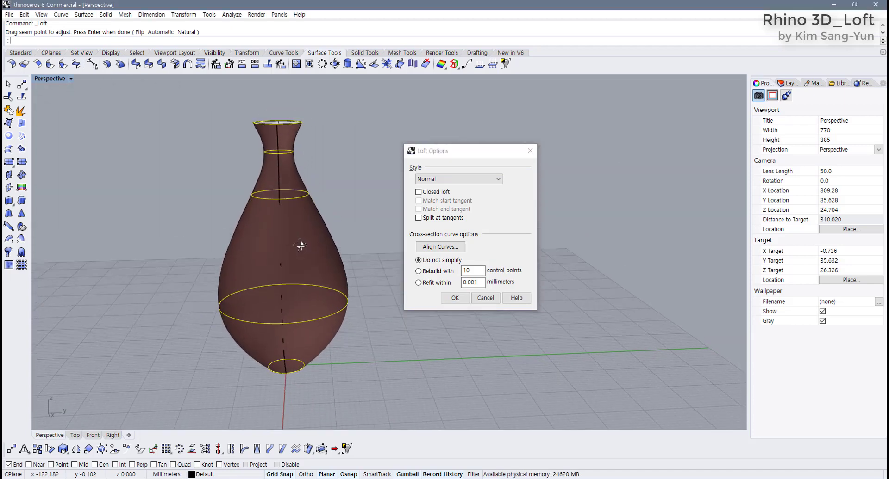
click(419, 271)
right_drag(389, 277, 353, 280)
click(457, 271)
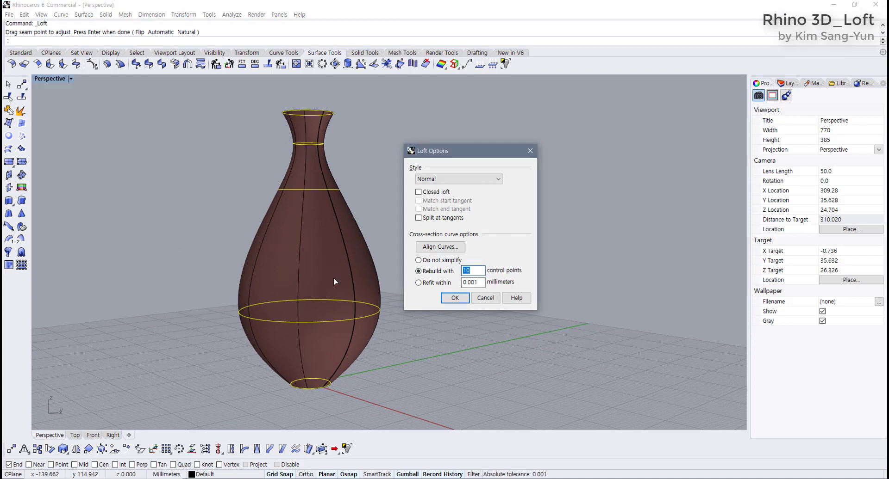
click(416, 283)
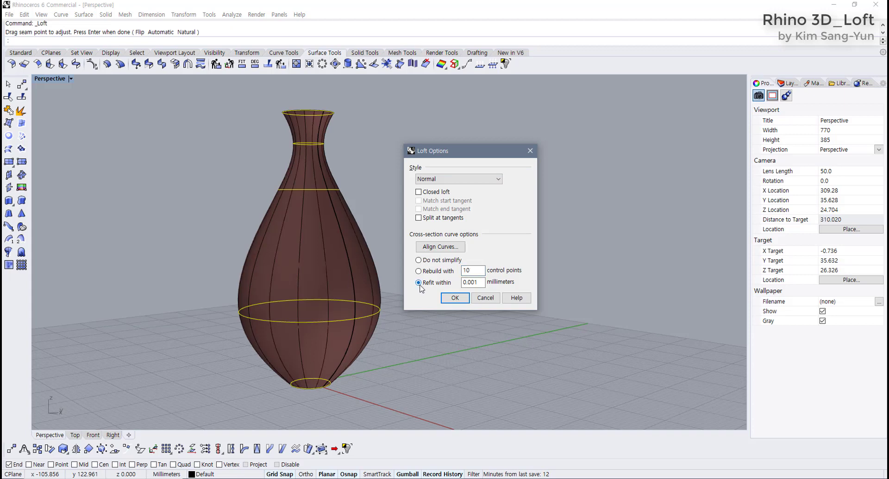
- Switch back to Do not simplify and create the lofted vase surface
right_drag(278, 302, 255, 289)
scroll(312, 243, up, 4)
mouse_move(312, 243)
right_down()
mouse_move(313, 214)
mouse_move(306, 243)
right_up()
scroll(313, 215, up, 2)
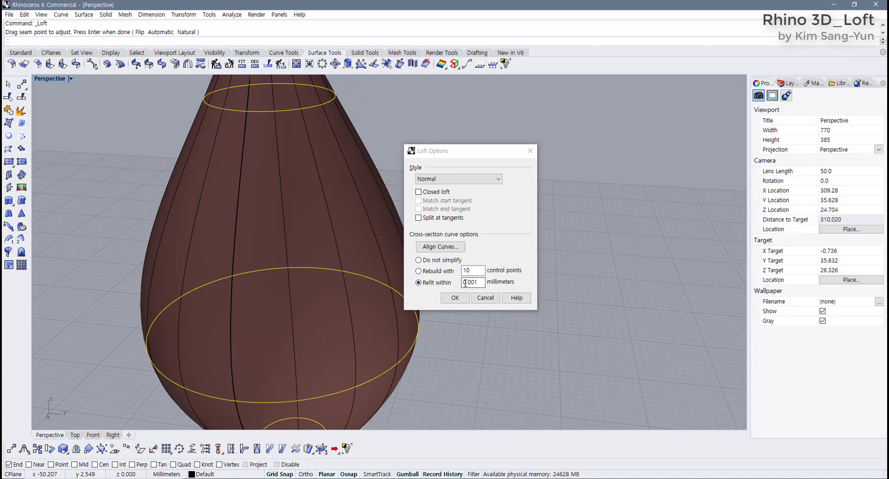
scroll(210, 337, down, 4)
right_drag(210, 337, 365, 264)
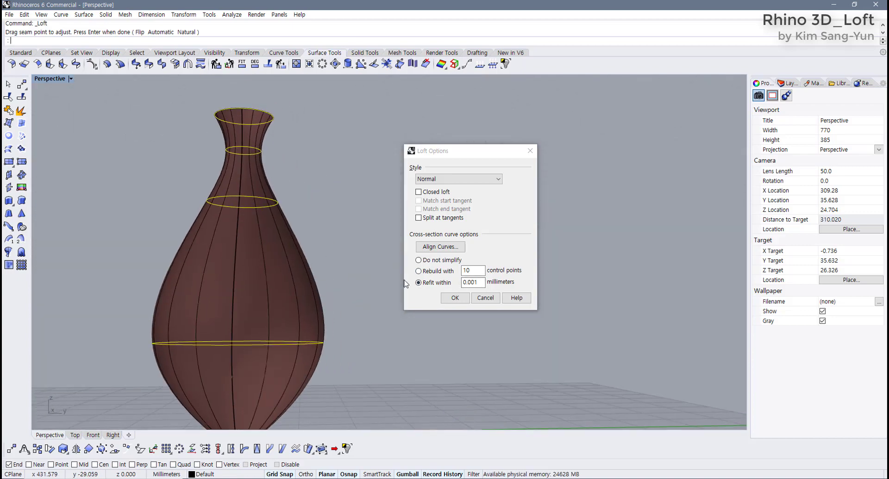
click(418, 261)
scroll(245, 318, down, 2)
right_drag(246, 318, 257, 296)
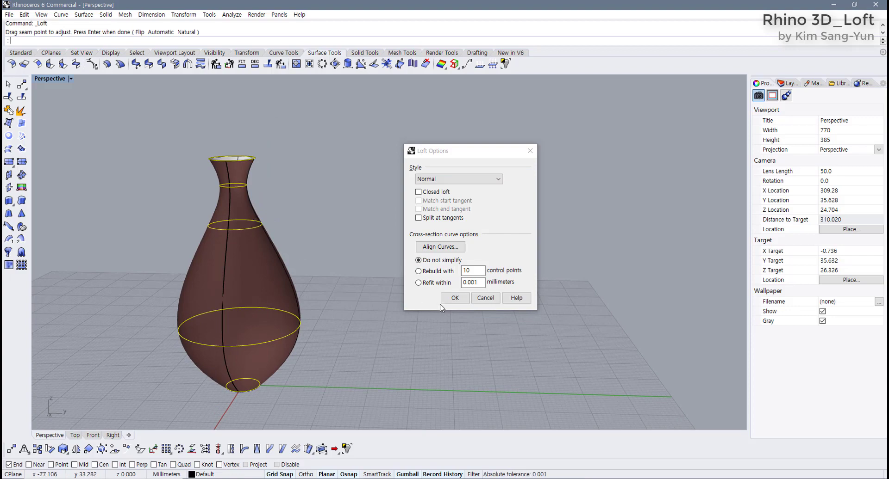
click(453, 299)
right_drag(448, 294, 375, 311)
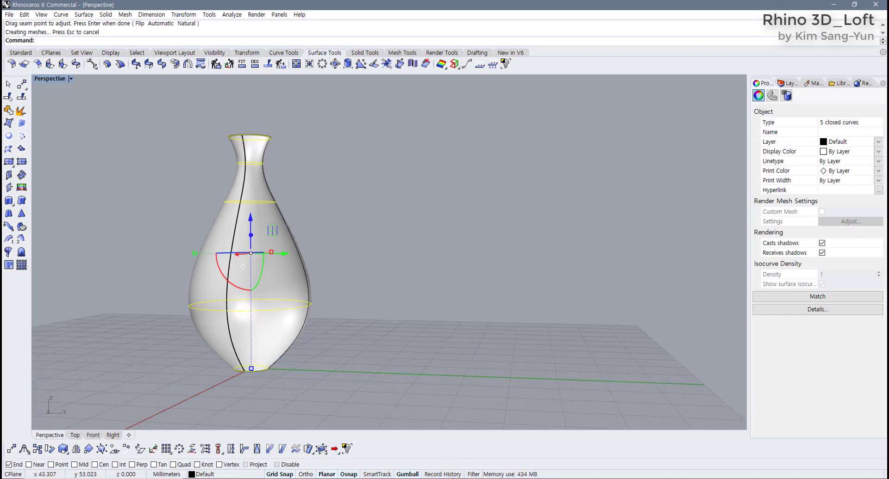
- Test the history loft by moving the widest section circle down and back up
click(431, 404)
drag(141, 275, 383, 333)
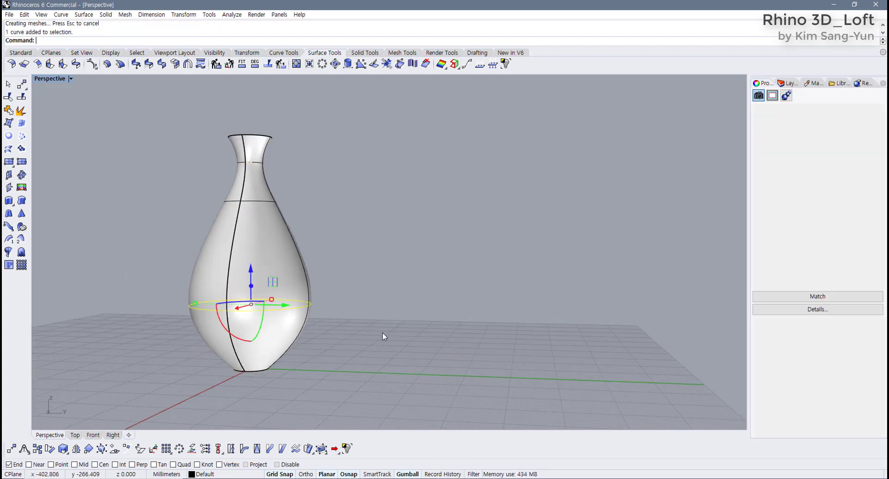
right_drag(383, 333, 380, 322)
drag(250, 272, 250, 304)
right_drag(251, 298, 251, 308)
drag(251, 300, 251, 272)
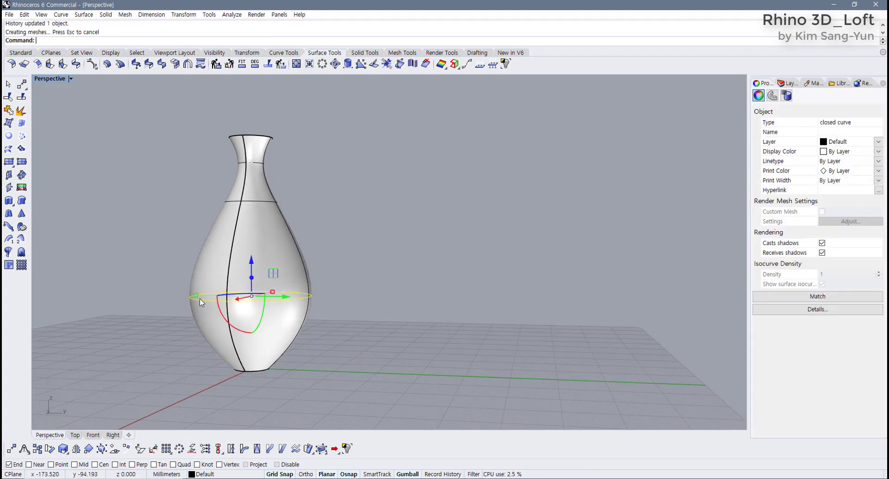
- Adjust the belly circle's width with the Gumball, then narrow the upper circle
shift+drag(196, 295, 173, 297)
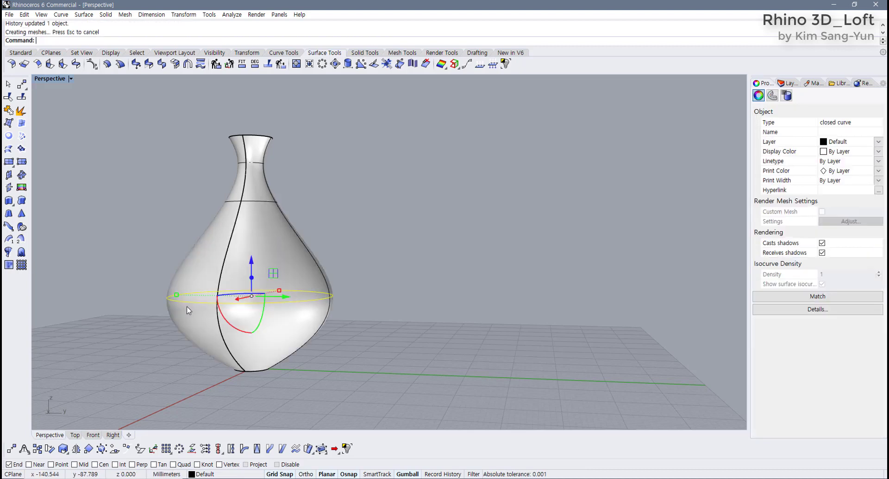
right_drag(188, 310, 212, 309)
shift+drag(158, 298, 179, 300)
click(202, 188)
click(233, 201)
shift+drag(214, 202, 222, 202)
- Narrow the upper neck circle and scale the rim circle at the vase top
right_drag(258, 173, 259, 188)
drag(207, 151, 270, 178)
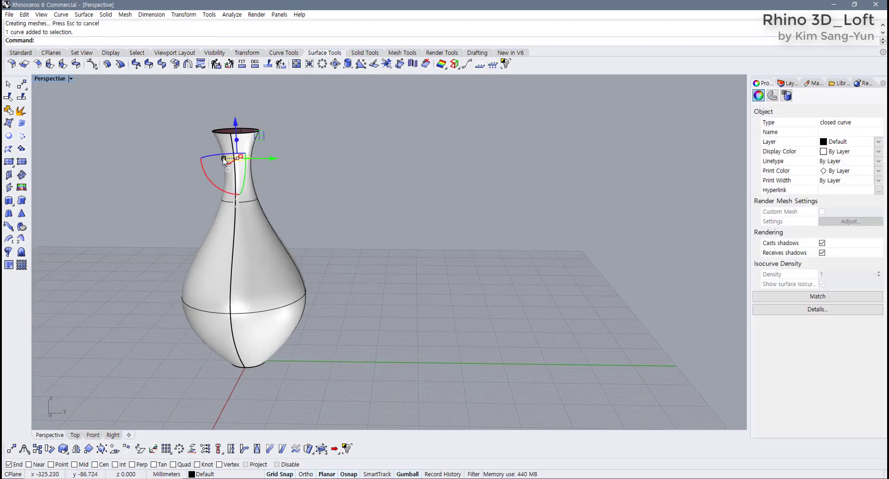
shift+drag(223, 159, 228, 159)
click(276, 173)
drag(196, 111, 271, 136)
drag(200, 131, 221, 134)
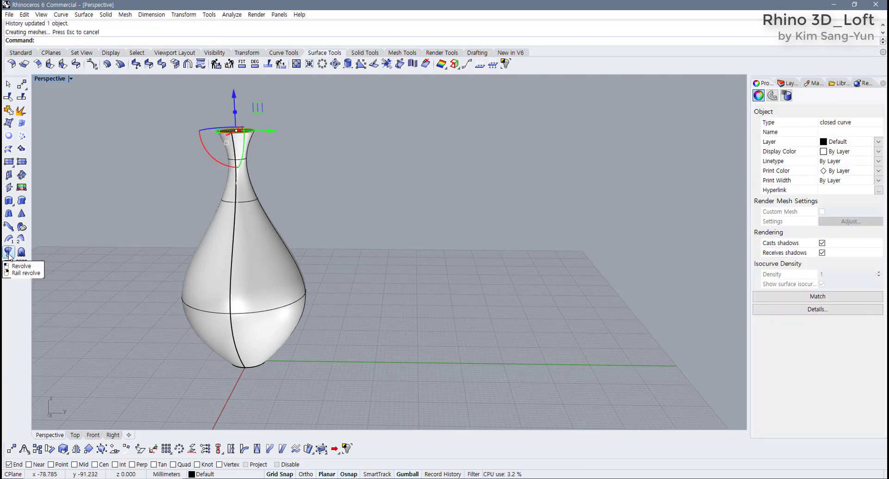
- Widen the neck circle to reshape the vase
mouse_move(292, 193)
right_down()
mouse_move(299, 174)
mouse_move(277, 187)
right_up()
click(323, 197)
drag(201, 187, 334, 236)
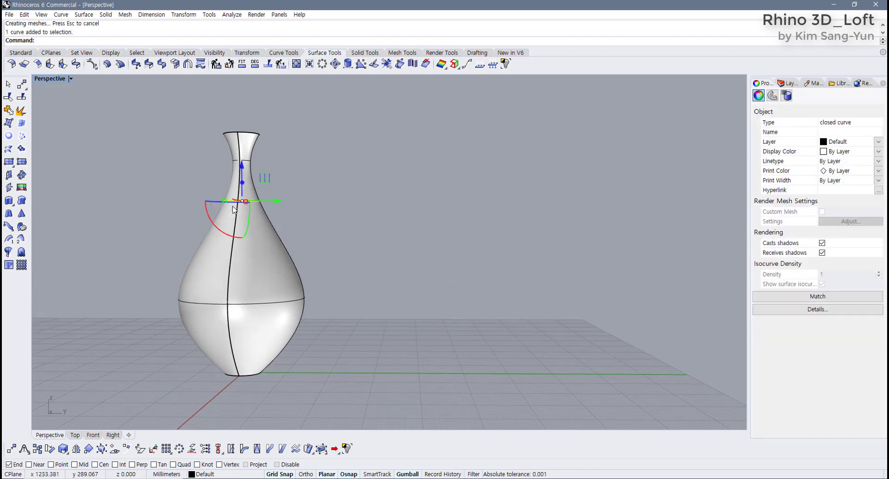
drag(224, 203, 211, 202)
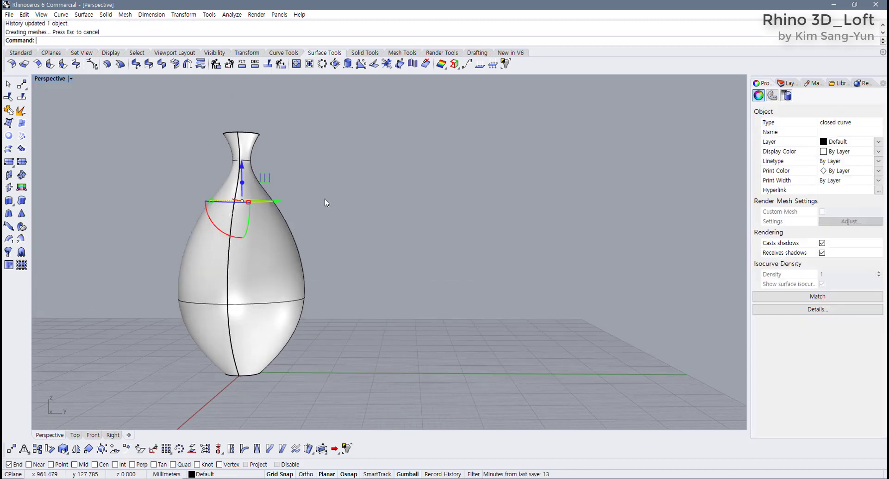
right_drag(286, 222, 268, 209)
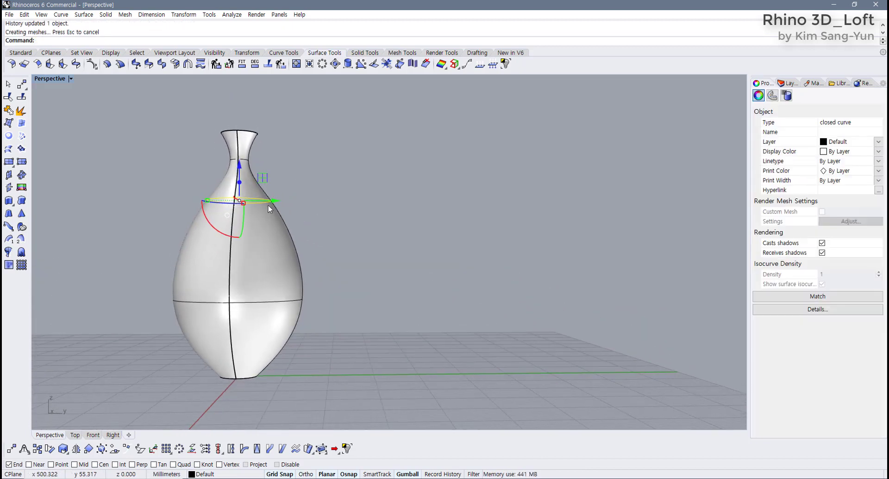
key(Escape)
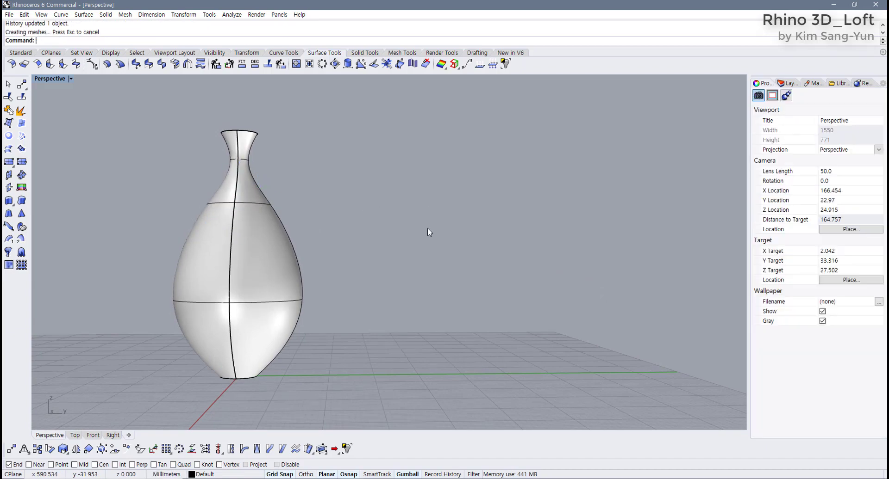
- Try moving the middle circle lower, undo it, and delete the vase surface
right_drag(426, 227, 339, 263)
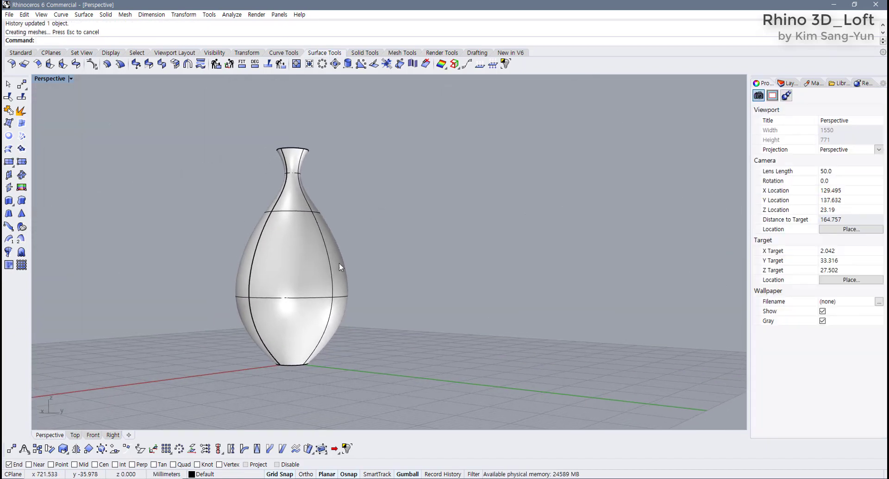
drag(229, 271, 360, 321)
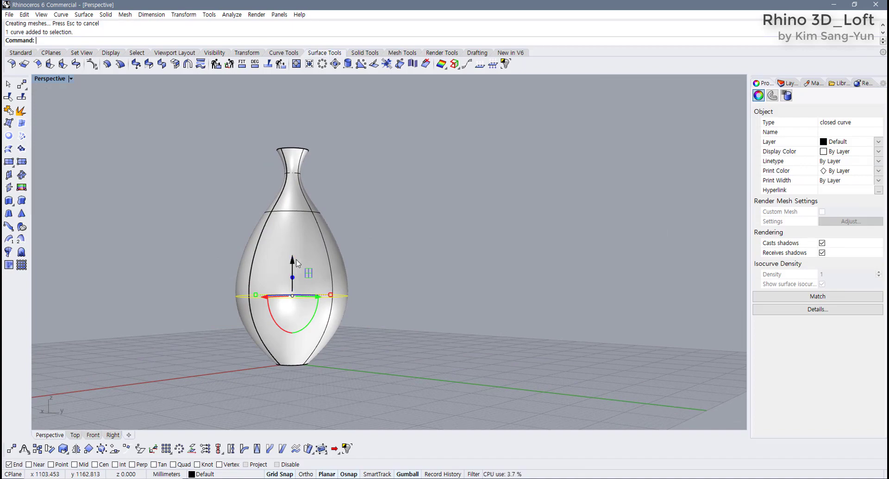
drag(292, 261, 293, 284)
click(388, 268)
right_drag(380, 252, 363, 291)
key(ctrl+z)
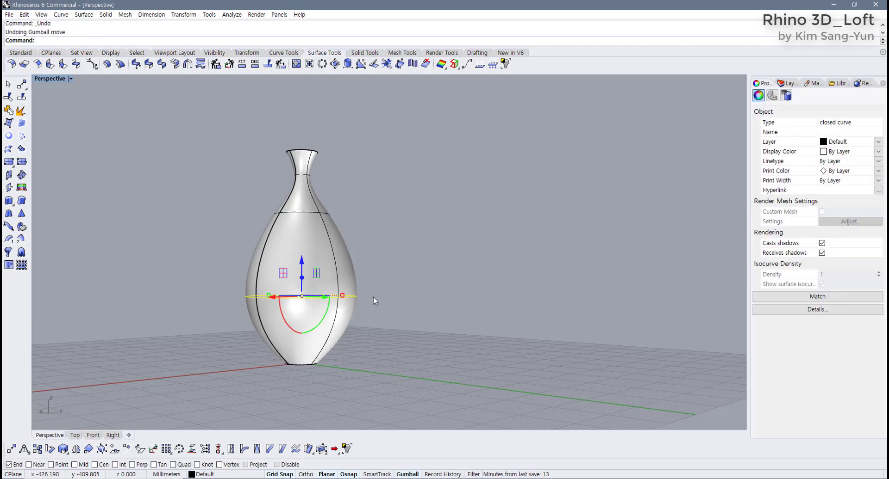
click(326, 266)
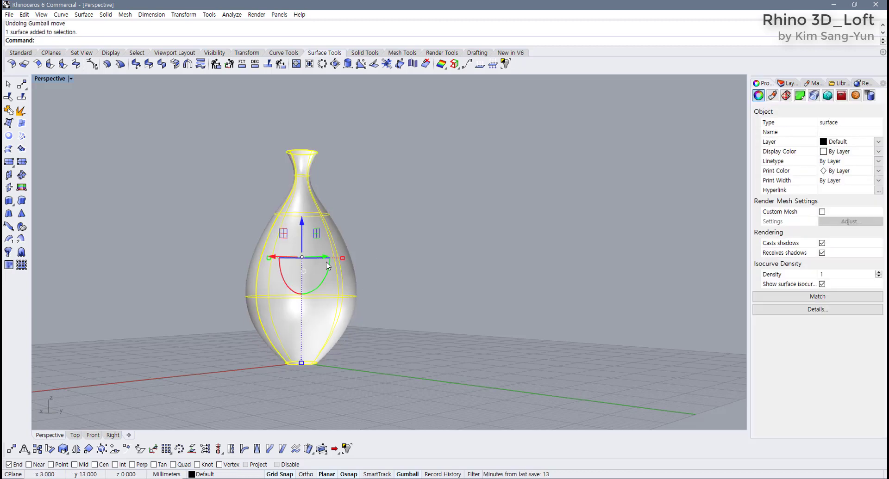
key(Delete)
drag(373, 105, 276, 341)
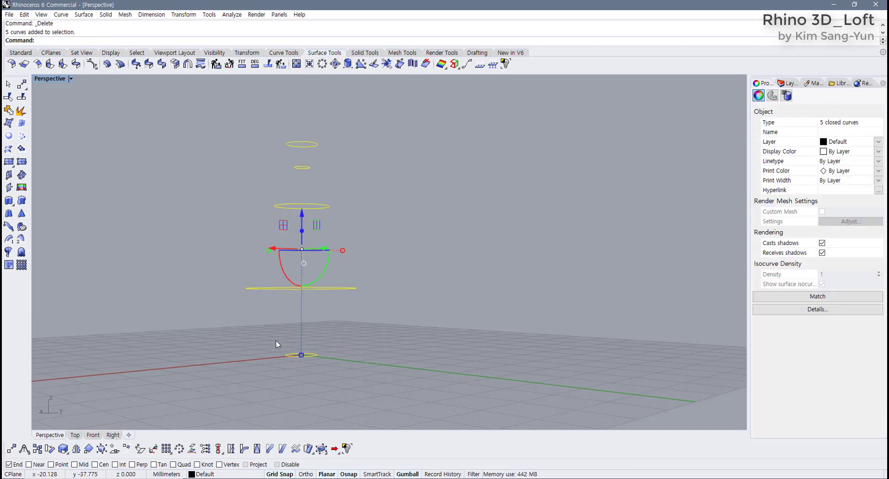
right_drag(275, 341, 252, 313)
click(20, 161)
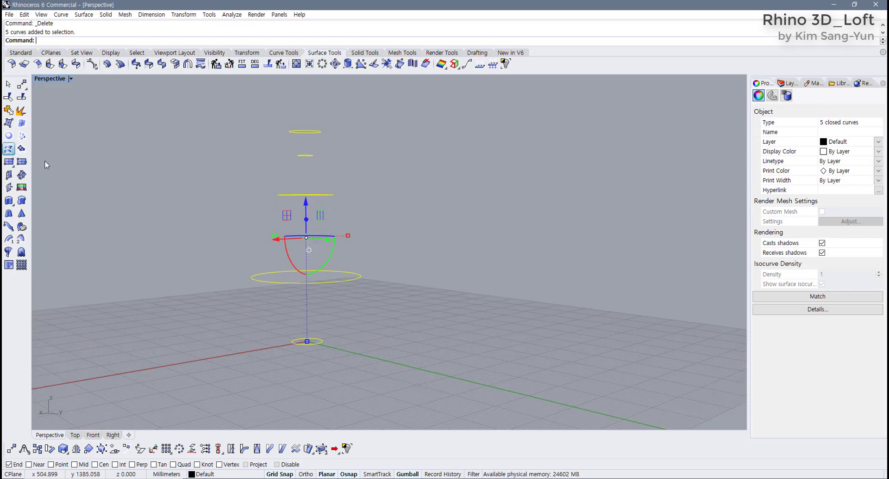
right_drag(391, 260, 421, 277)
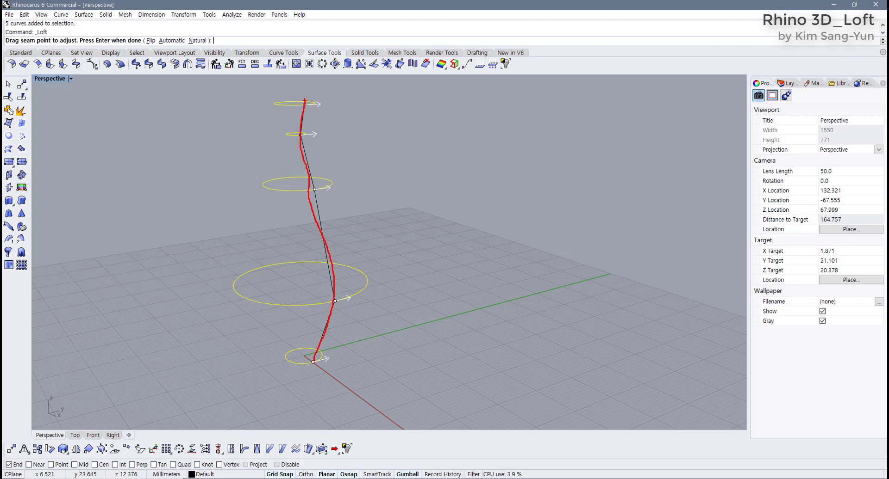
key(Escape)
right_drag(327, 144, 302, 149)
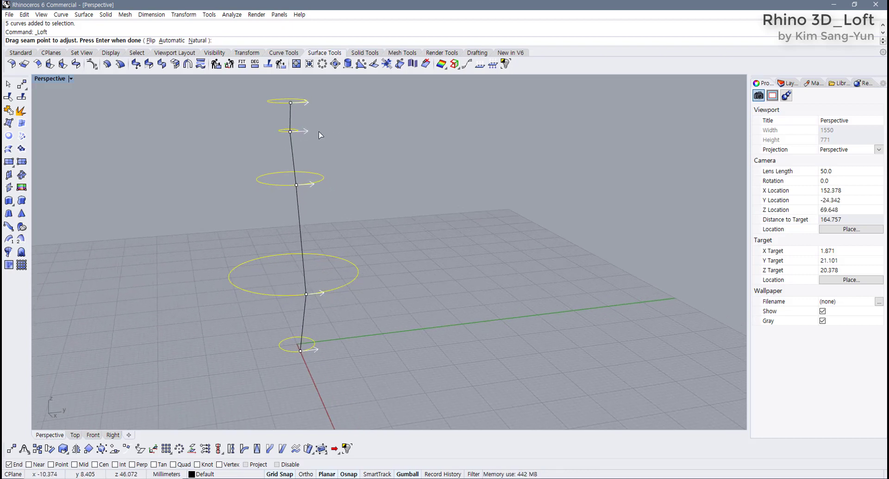
mouse_move(319, 135)
right_down()
mouse_move(333, 154)
mouse_move(323, 135)
right_up()
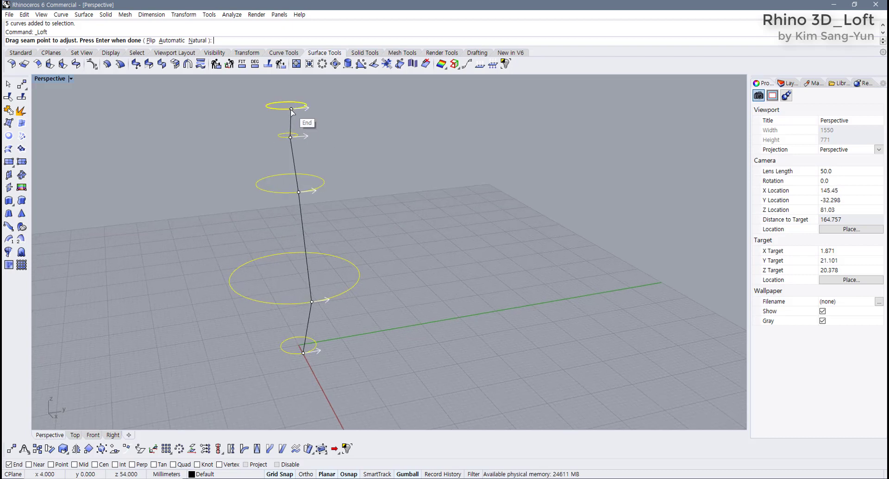
click(309, 111)
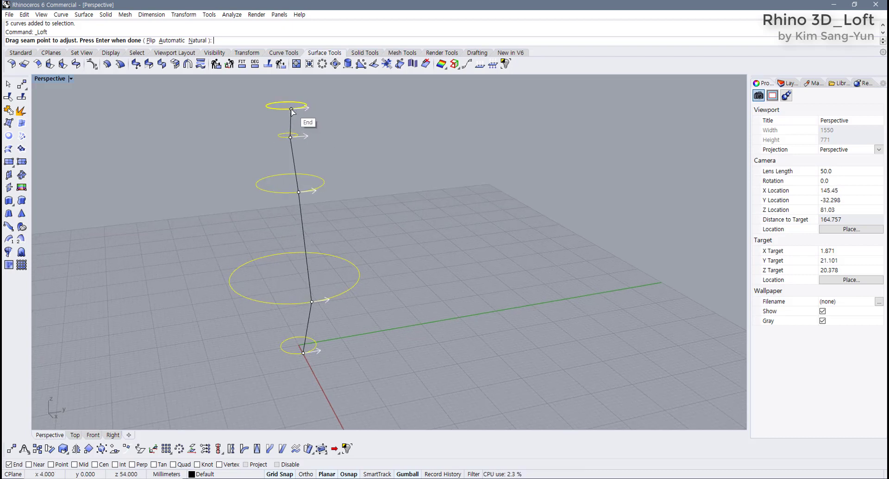
click(291, 109)
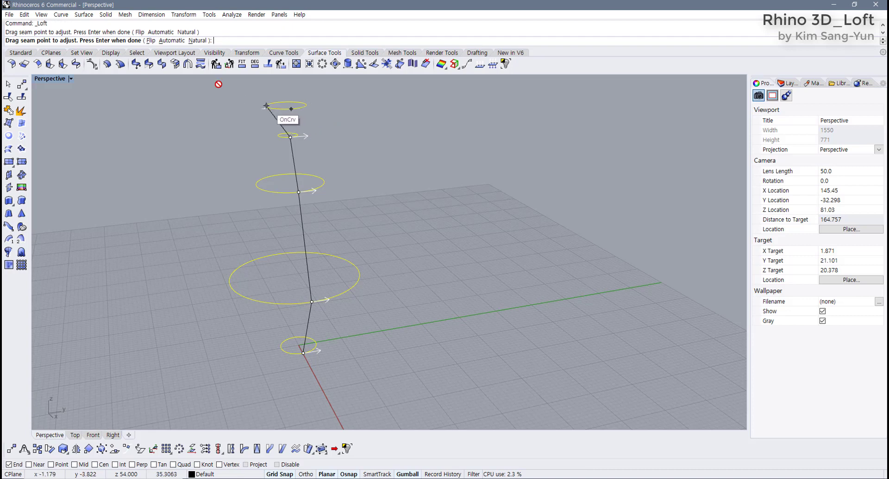
key(Escape)
right_click(304, 134)
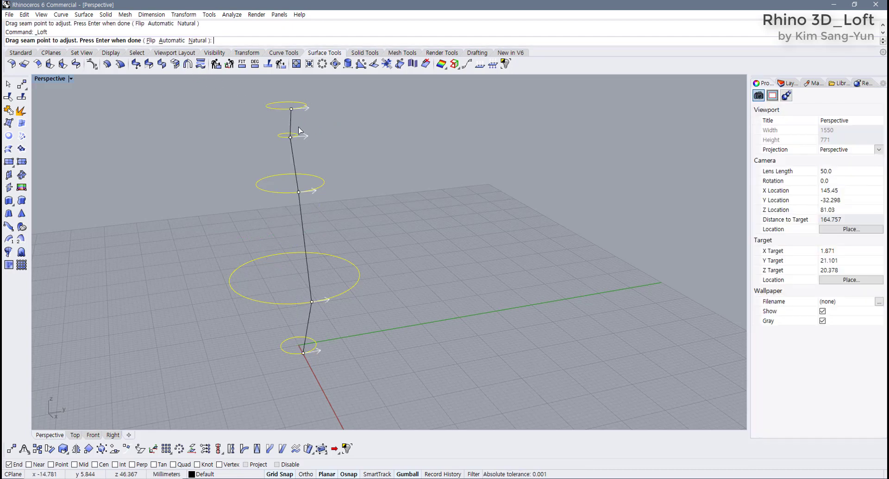
click(151, 41)
click(270, 102)
key(Return)
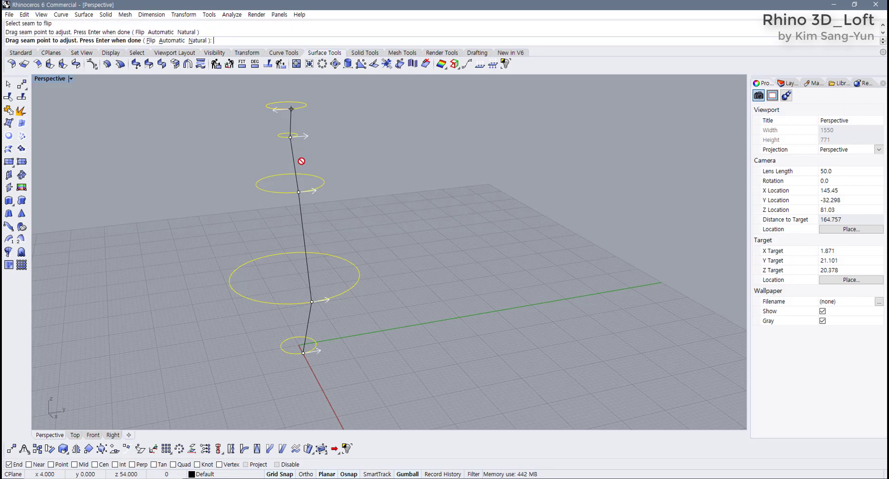
right_drag(323, 168, 327, 167)
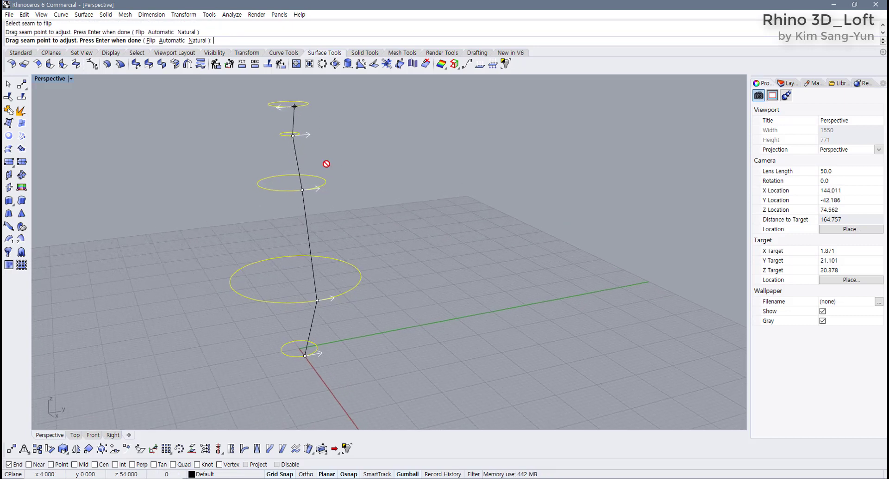
click(293, 136)
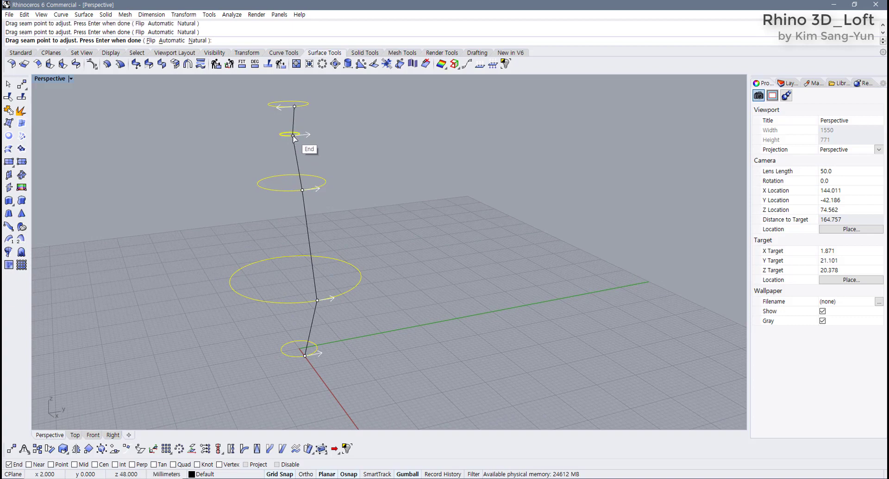
click(151, 40)
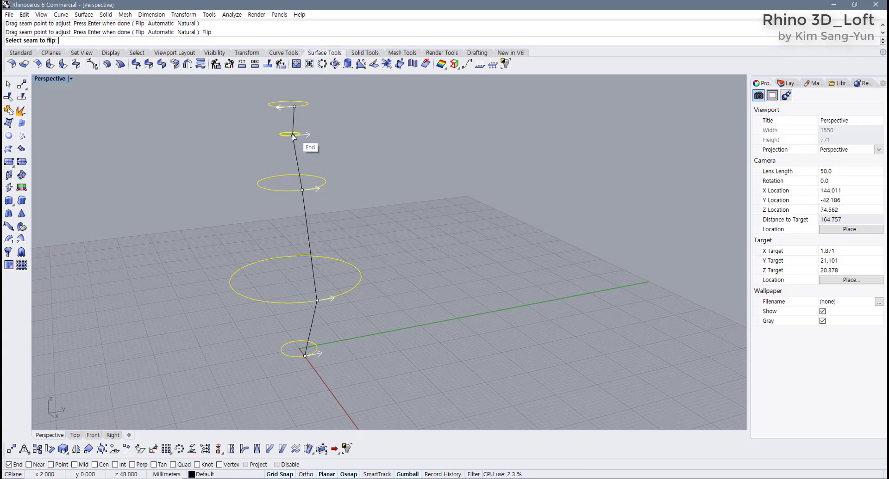
click(293, 137)
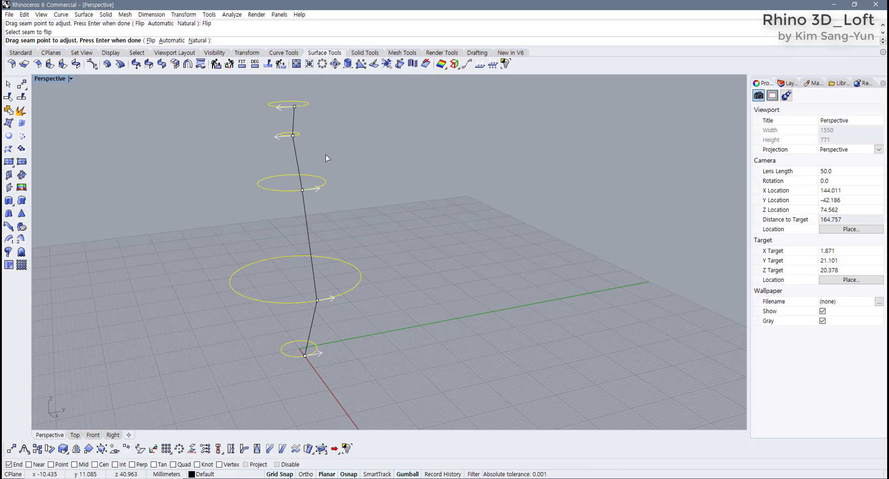
right_drag(326, 155, 308, 140)
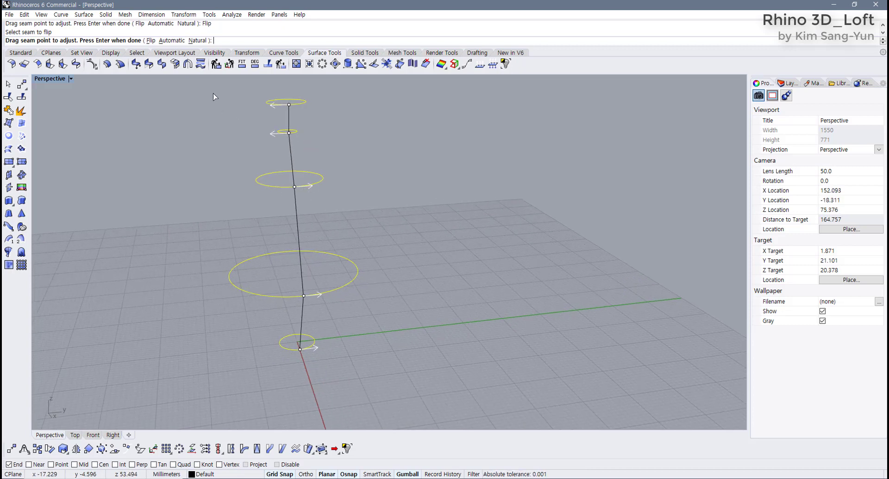
key(Return)
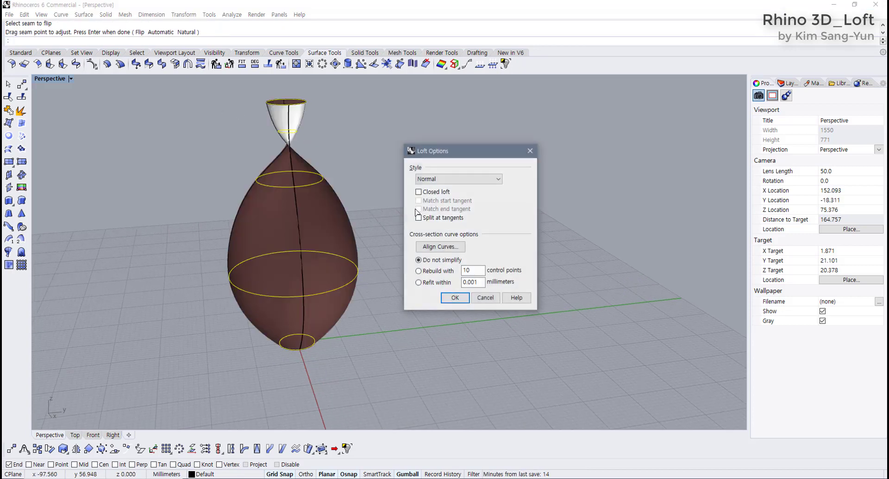
right_drag(414, 211, 376, 216)
click(485, 299)
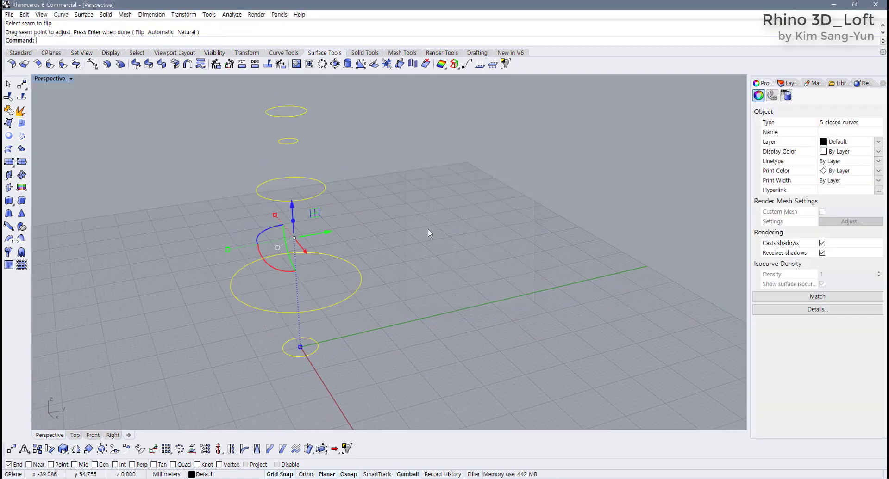
- Rerun Loft, drag the middle and large circles' seam points, preview, then cancel
right_click(233, 135)
right_drag(286, 143, 348, 128)
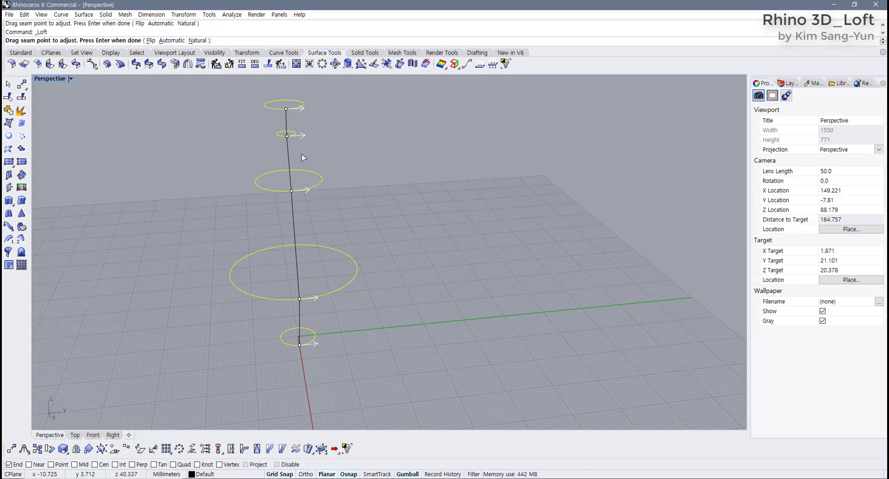
right_drag(302, 153, 291, 188)
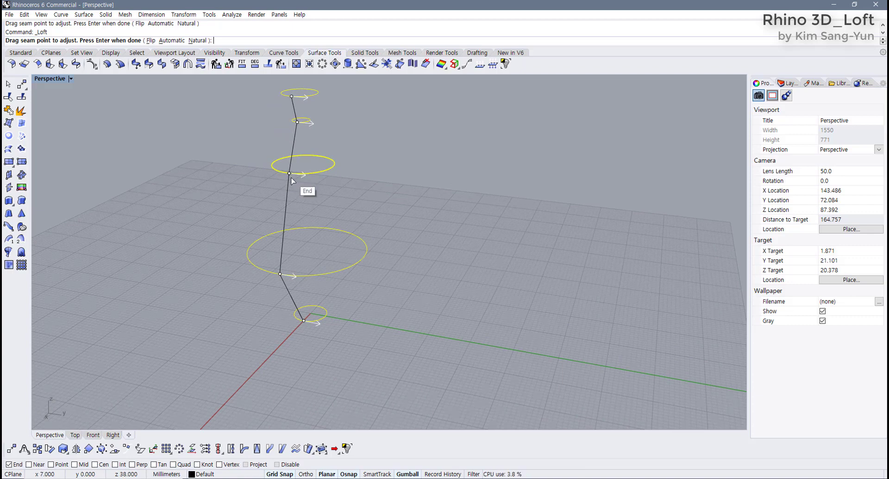
drag(289, 175, 330, 169)
right_drag(331, 170, 346, 221)
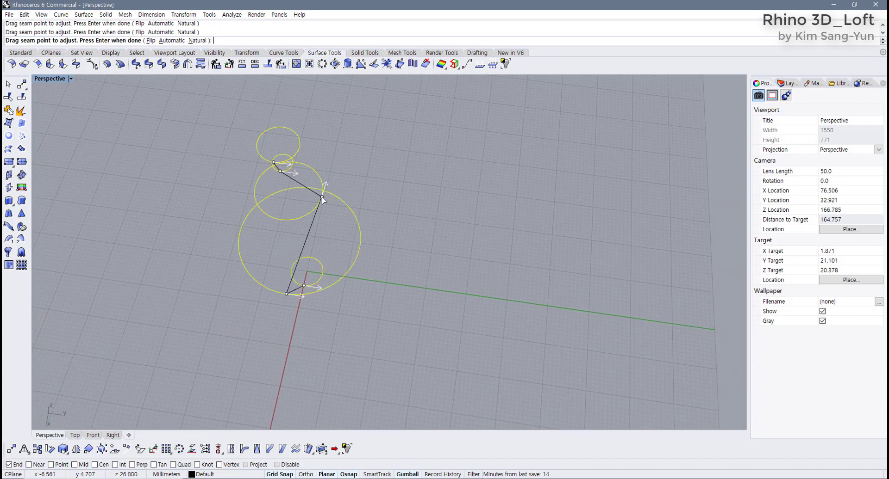
drag(322, 200, 266, 215)
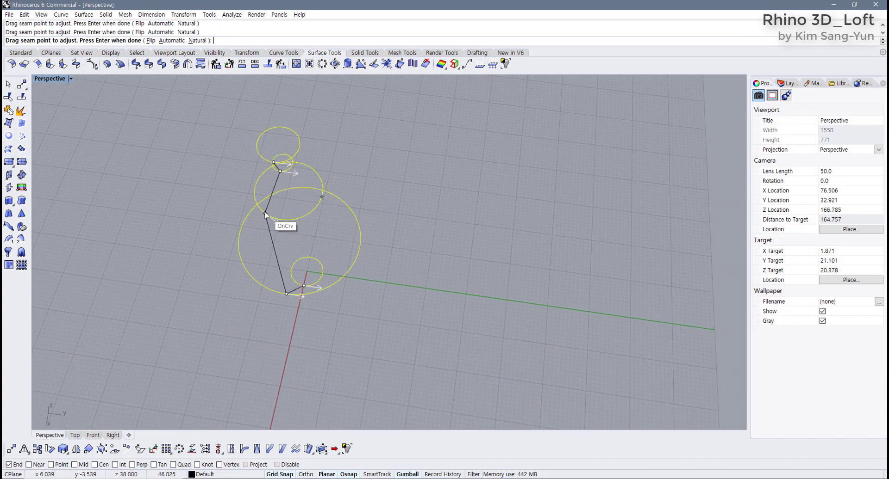
right_drag(296, 240, 416, 232)
key(Return)
click(483, 298)
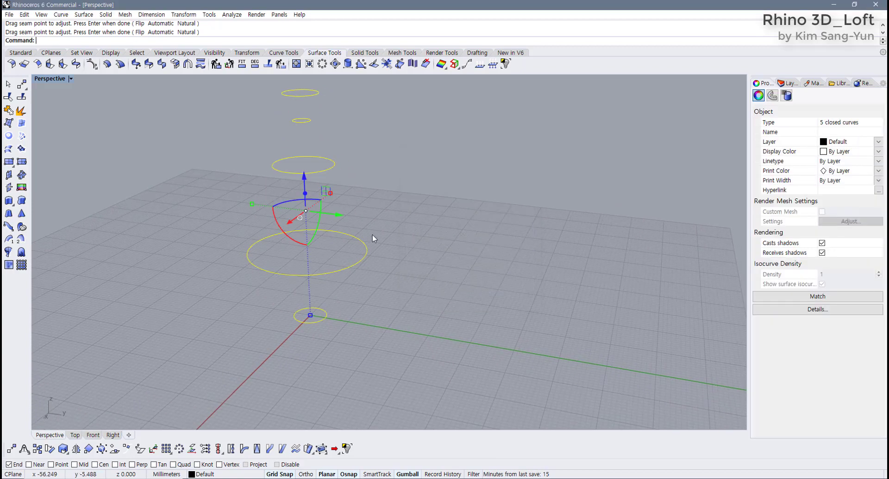
- Restart the loft, try Natural seams, then align them Automatic and preview the loft
right_click(372, 235)
drag(297, 177, 340, 187)
right_drag(360, 213, 252, 197)
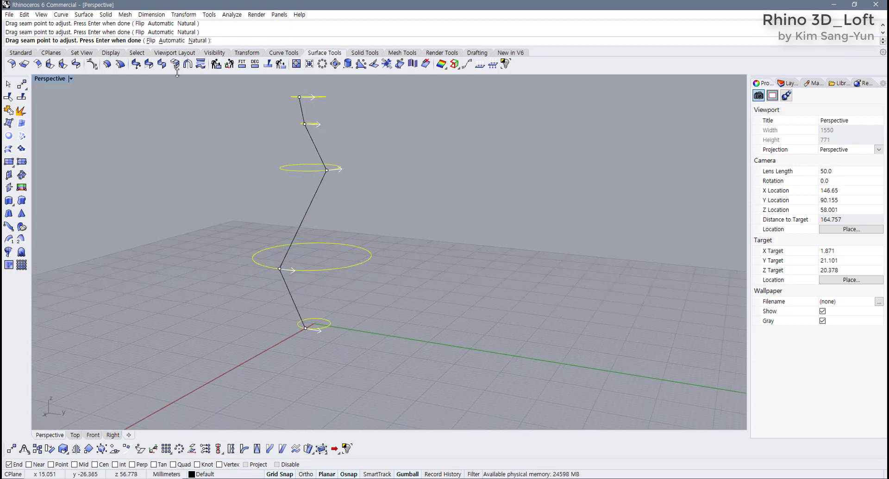
click(197, 40)
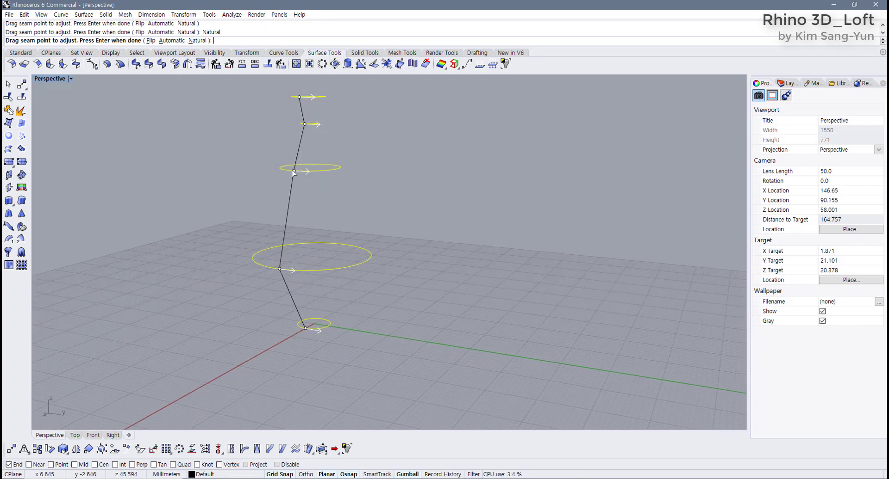
drag(294, 171, 326, 170)
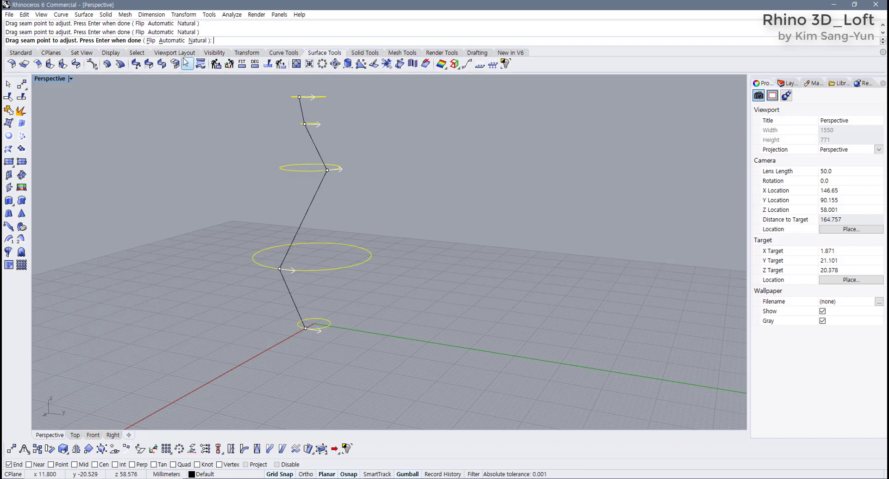
click(171, 41)
right_drag(278, 185, 291, 148)
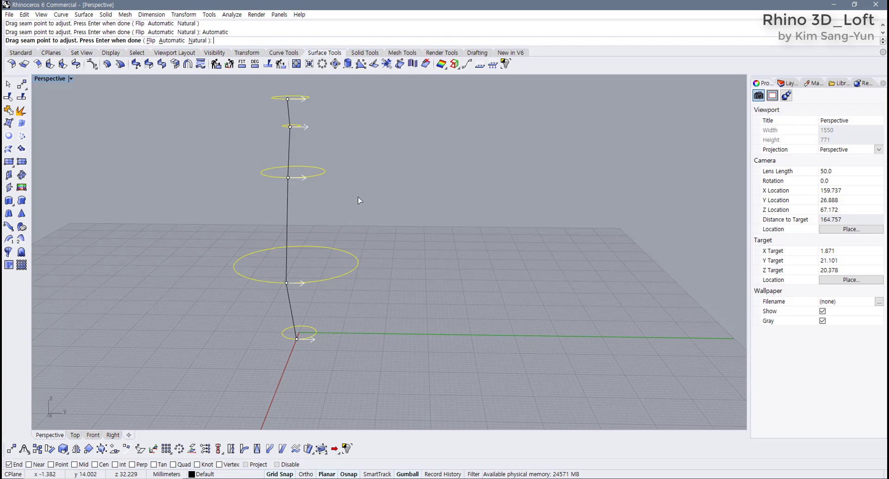
key(Return)
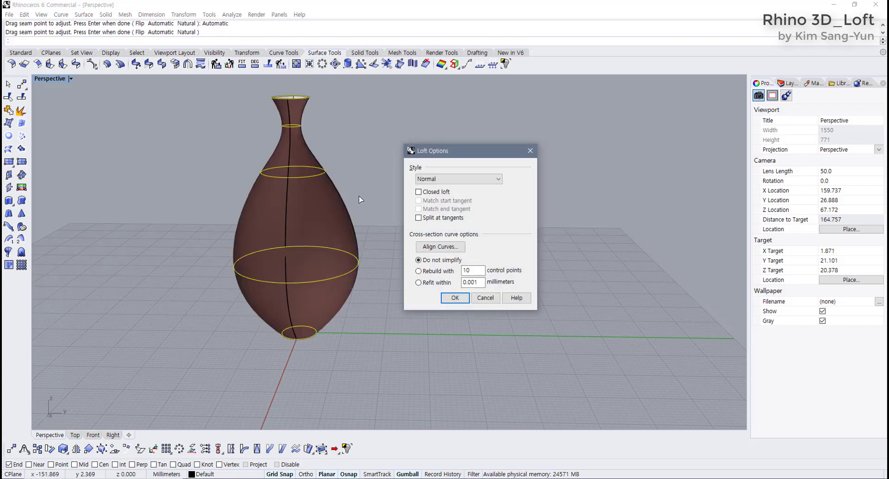
- Create the vase loft, then delete the circle at its widest part
click(458, 299)
right_drag(335, 304, 391, 290)
click(178, 233)
drag(192, 230, 393, 313)
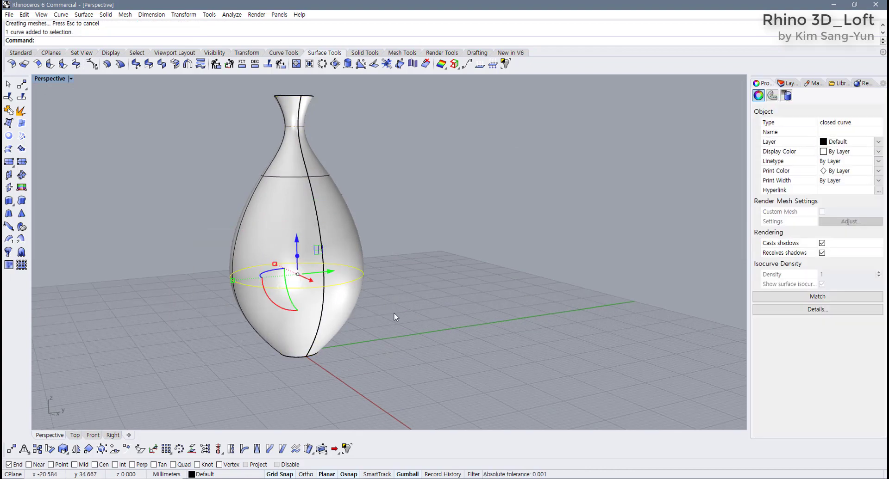
key(Delete)
- Delete the vase surface and return to the four-viewport layout
click(364, 248)
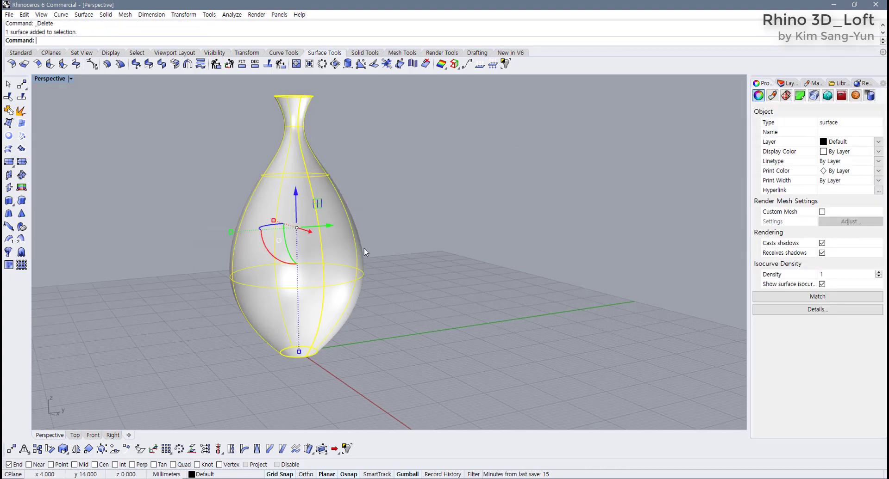
key(Delete)
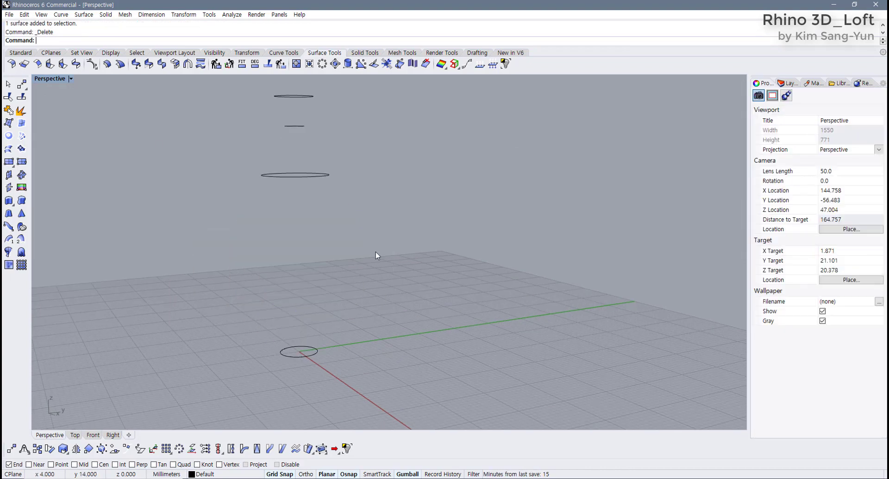
double_click(59, 80)
scroll(130, 150, up, 3)
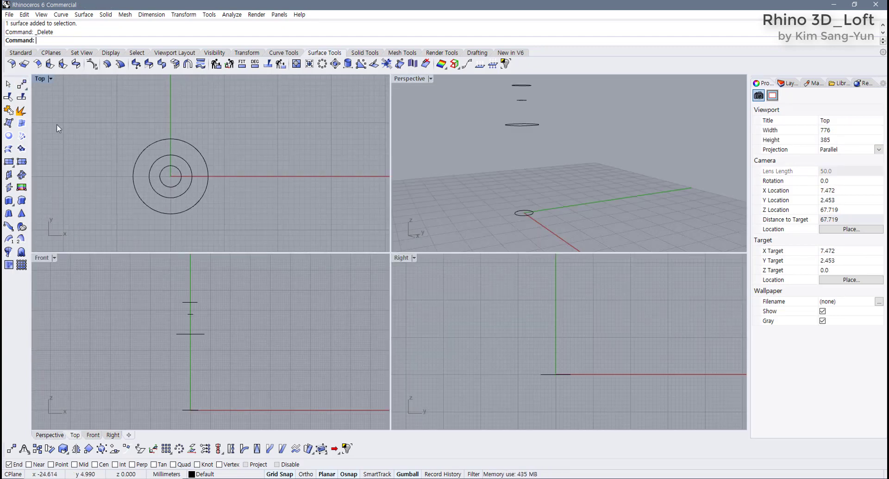
- Draw a Center, Rounded rectangle at origin 0 enclosing the largest circle, setting its corner radius
click(282, 53)
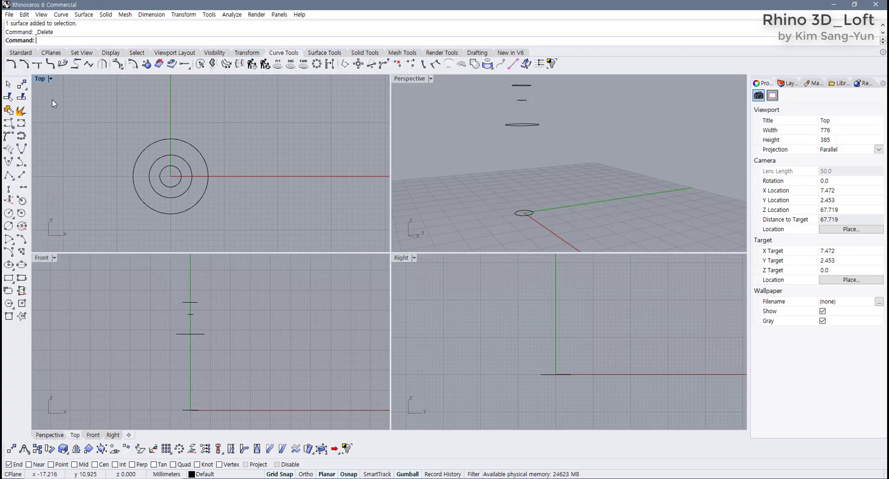
click(20, 53)
click(21, 125)
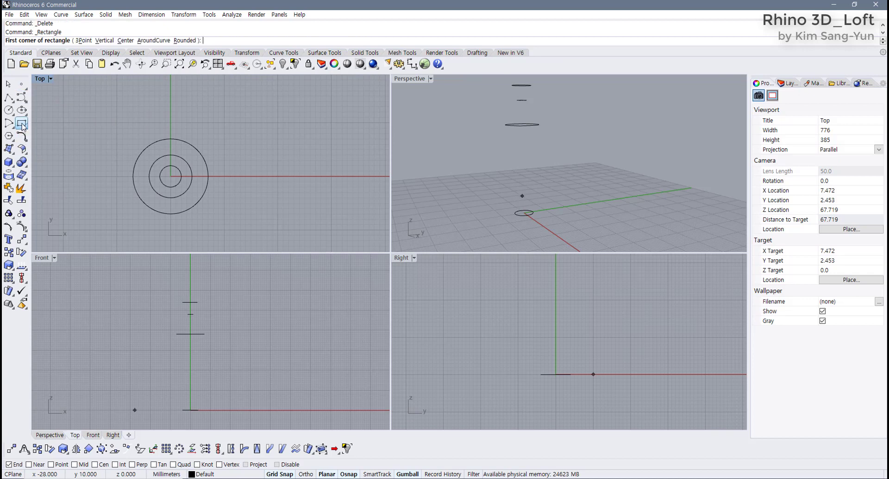
click(125, 41)
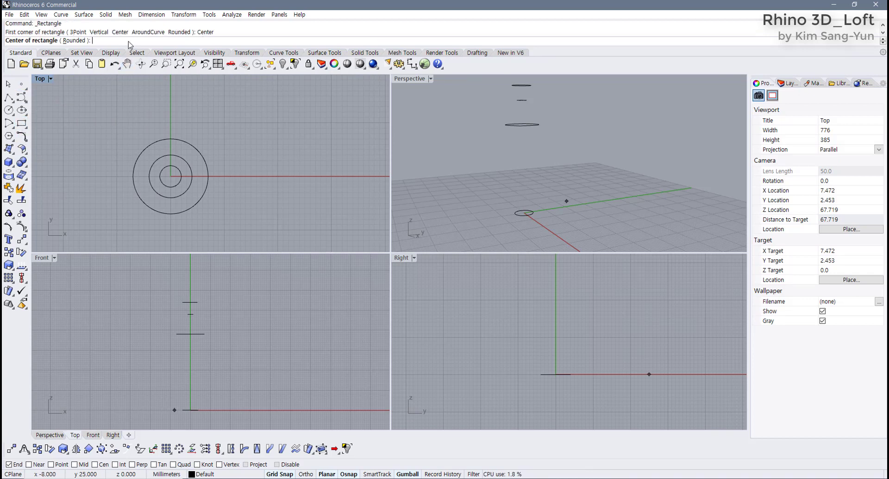
click(74, 41)
text(0)
key(Return)
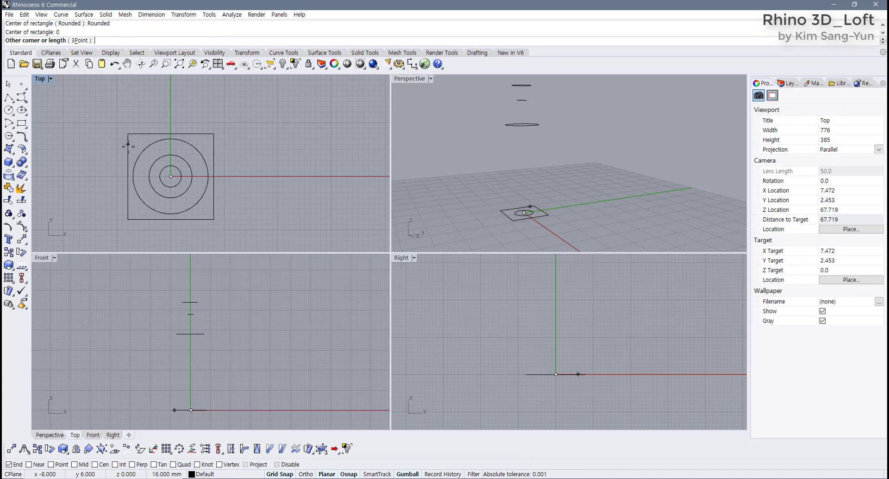
click(139, 156)
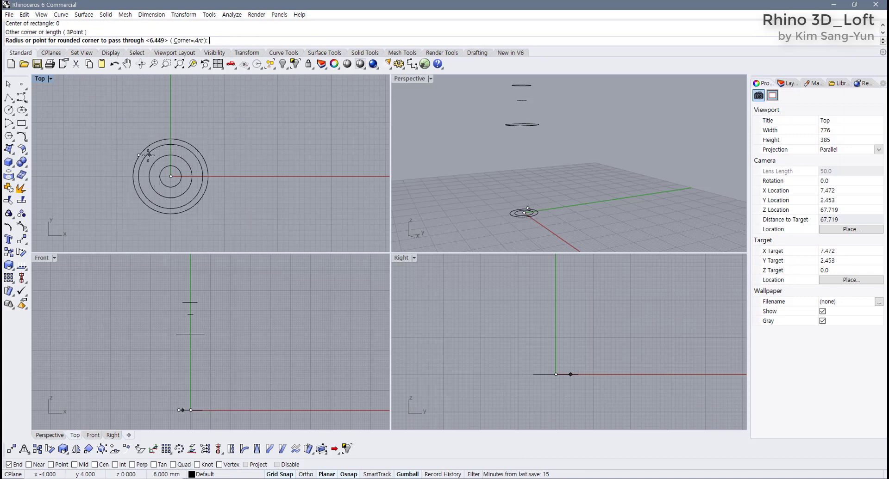
scroll(133, 150, up, 4)
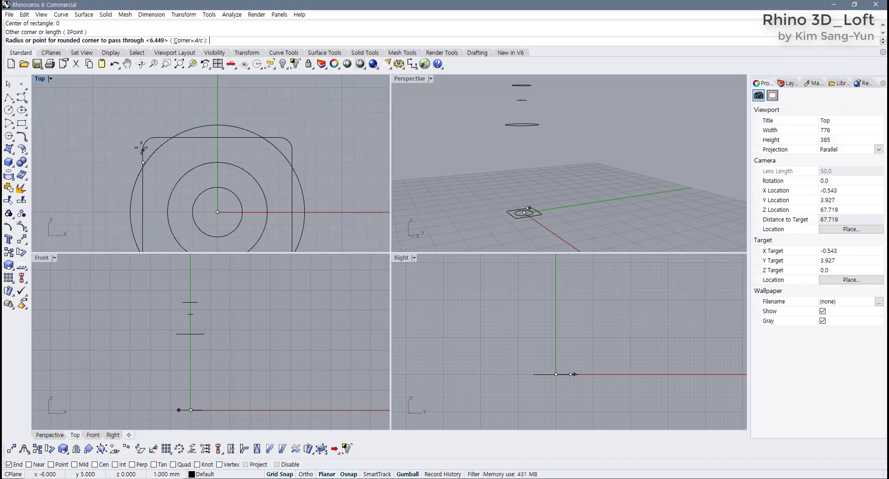
click(142, 149)
click(144, 144)
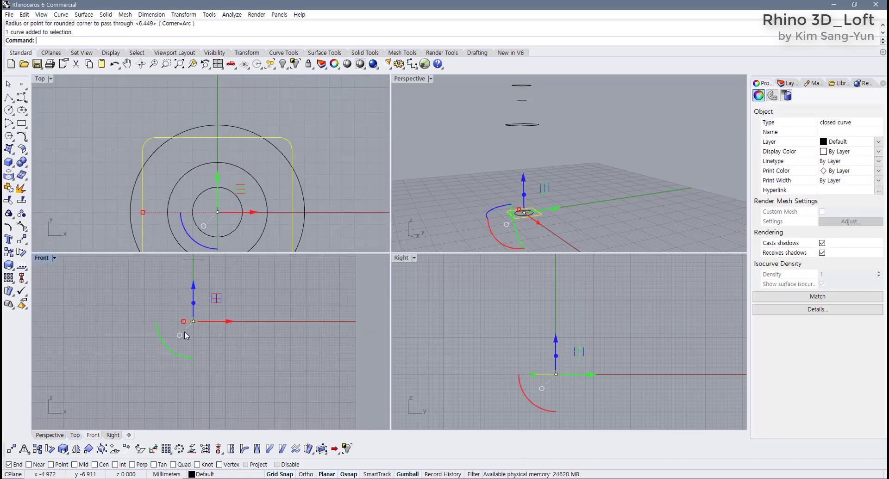
- Raise the rounded rectangle and widen it along x with the Gumball
right_drag(195, 285, 197, 321)
drag(197, 329, 196, 301)
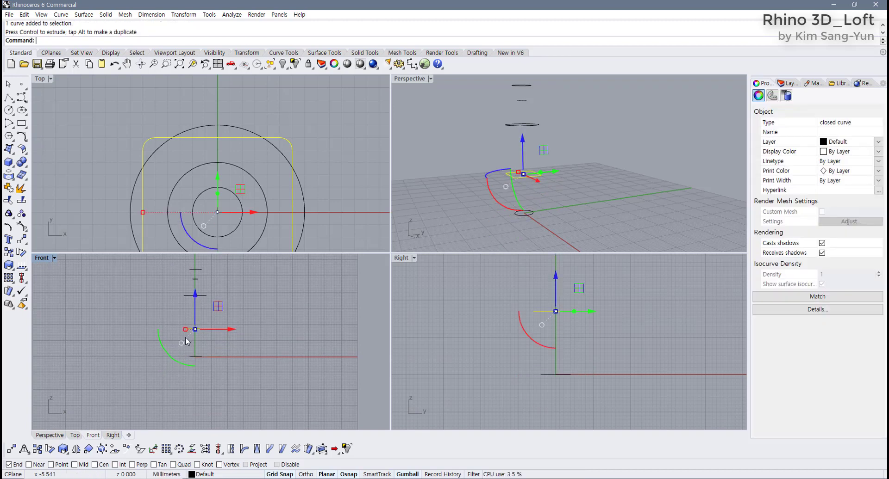
right_drag(160, 215, 158, 169)
drag(142, 166, 79, 167)
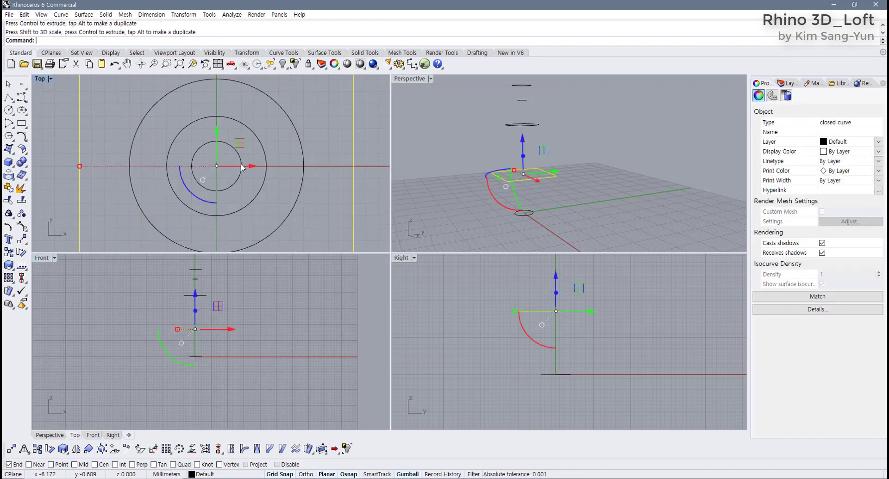
- Select all five profile curves and loft them
right_drag(602, 126, 562, 162)
click(553, 193)
drag(532, 223, 473, 110)
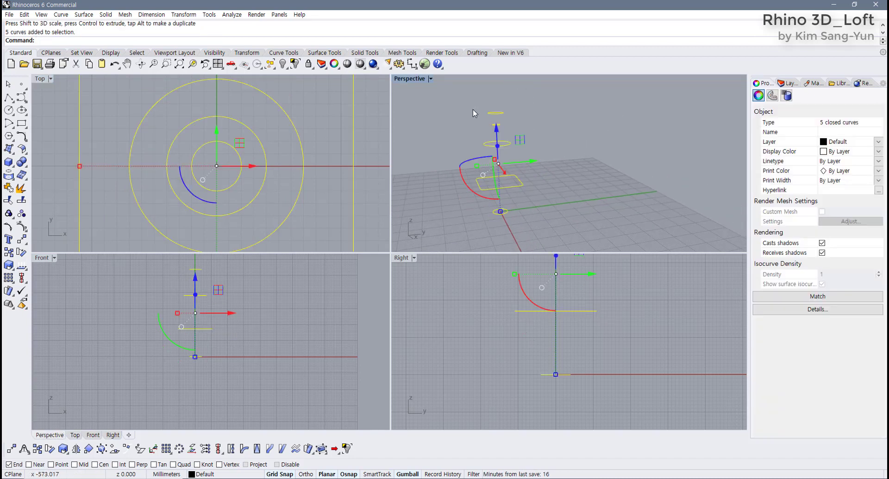
click(335, 57)
click(8, 149)
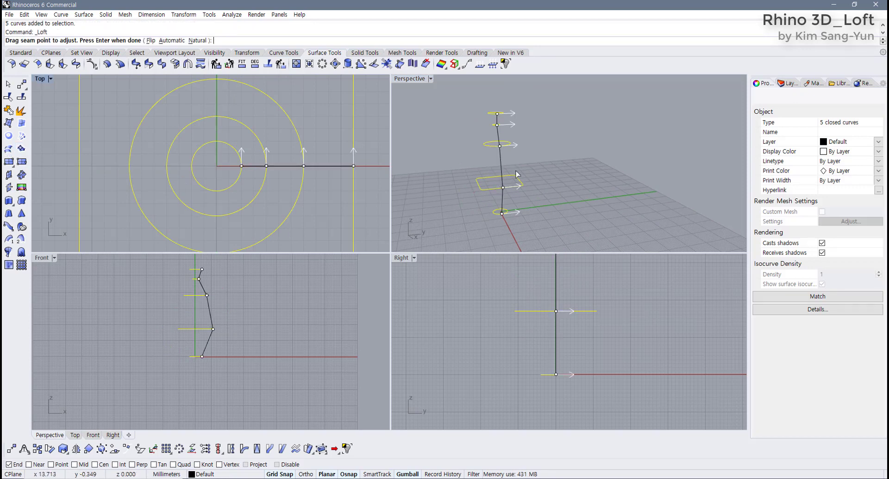
- Move the rectangle's seam to its corner and confirm the twisted vase loft
click(558, 157)
double_click(400, 80)
right_drag(366, 139, 227, 304)
click(237, 300)
drag(315, 254, 315, 254)
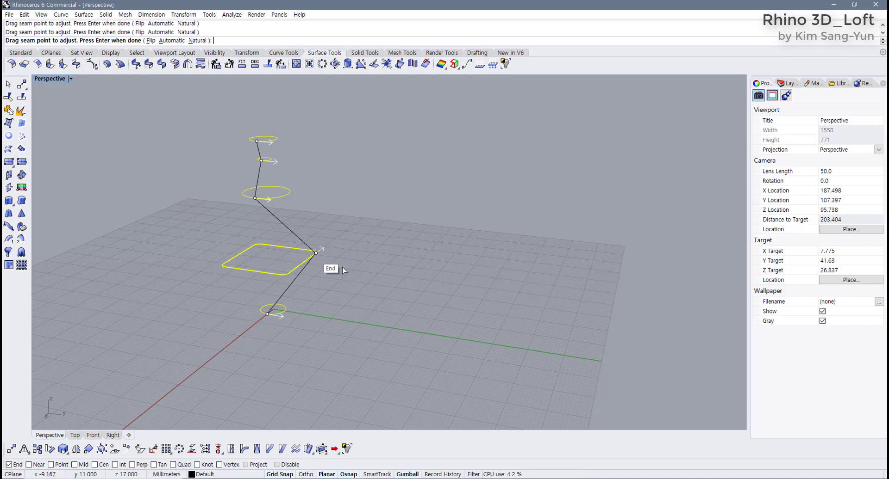
right_drag(343, 268, 402, 296)
right_click(347, 247)
scroll(280, 262, up, 4)
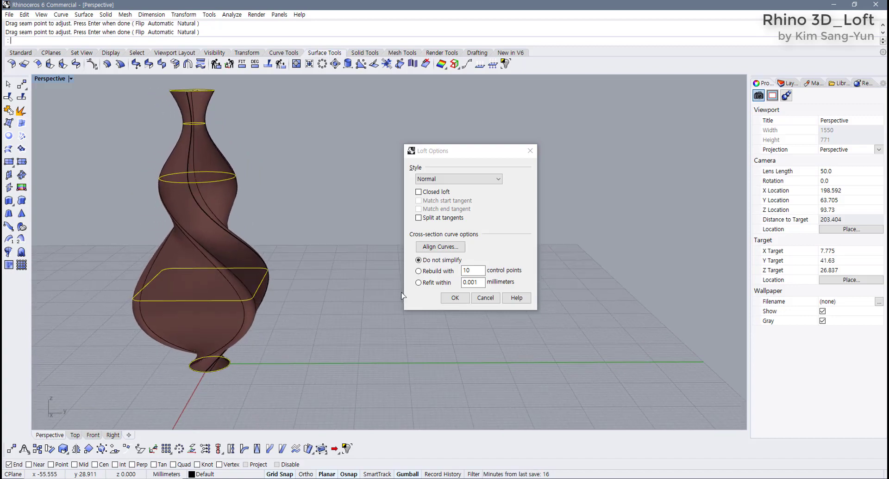
click(454, 299)
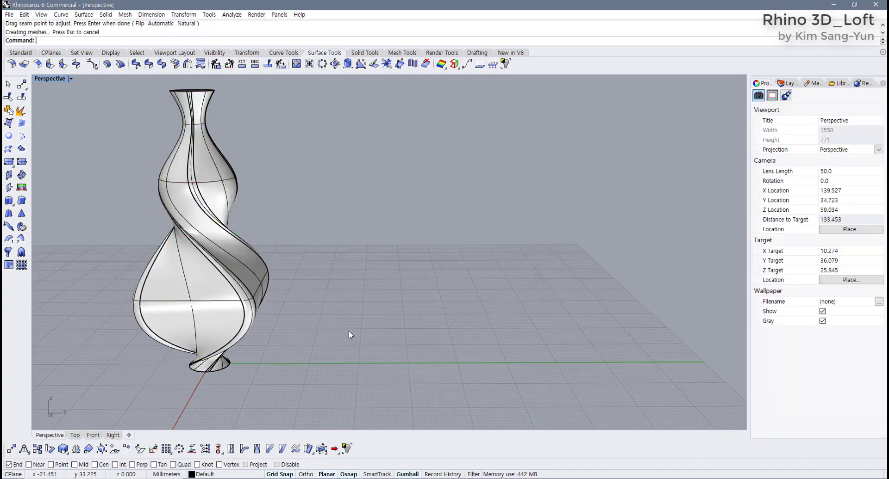
- Inspect the twisted vase from several angles, then undo the loft
right_drag(349, 332, 278, 305)
click(208, 300)
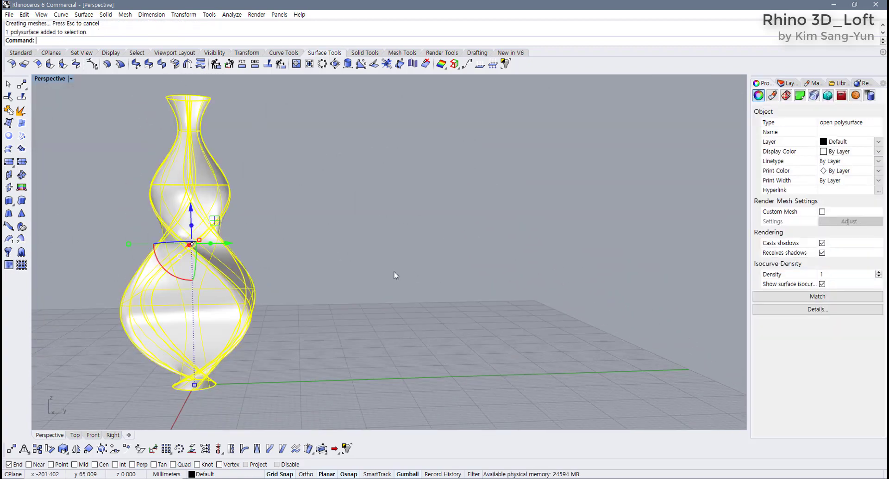
click(395, 276)
right_drag(338, 276, 383, 266)
right_drag(350, 310, 330, 284)
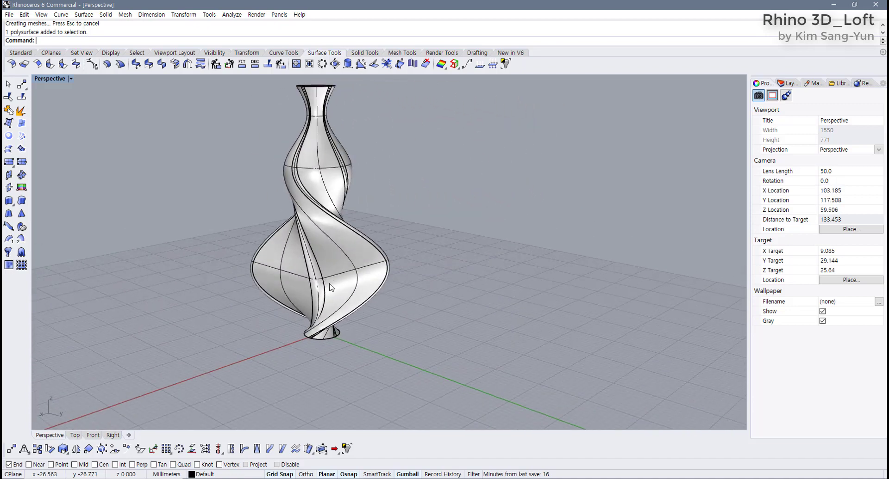
key(ctrl+z)
- Reloft the five curves with the square's seam shifted, creating an untwisted vase
click(381, 258)
drag(404, 357, 271, 82)
right_click(300, 282)
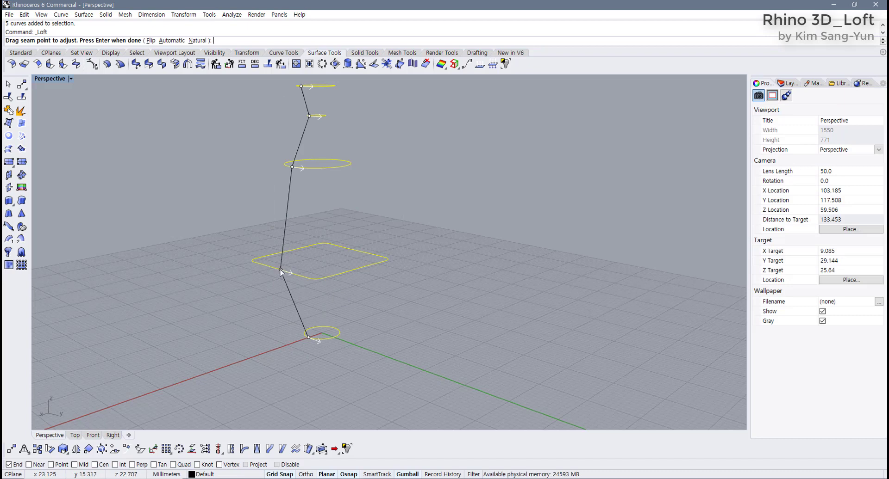
drag(281, 270, 309, 278)
right_click(421, 260)
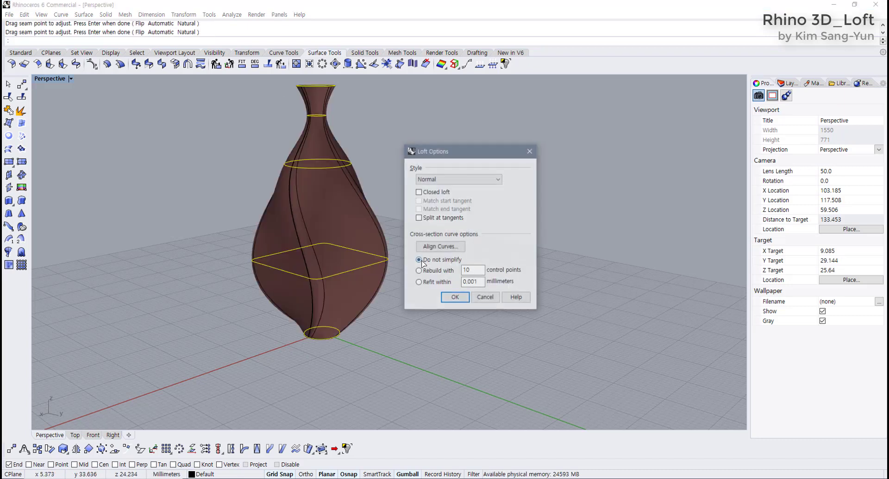
click(448, 297)
right_drag(442, 303, 393, 292)
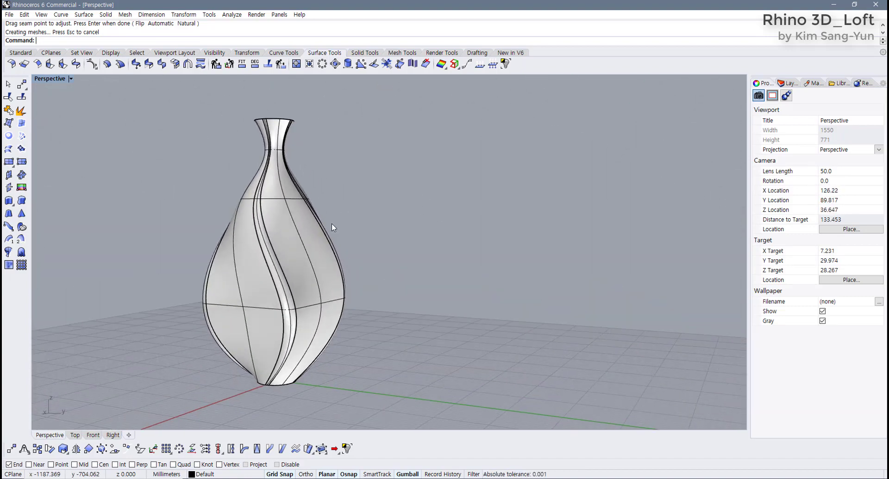
- Delete the vase together with its five profile curves
scroll(331, 223, down, 2)
drag(363, 106, 158, 432)
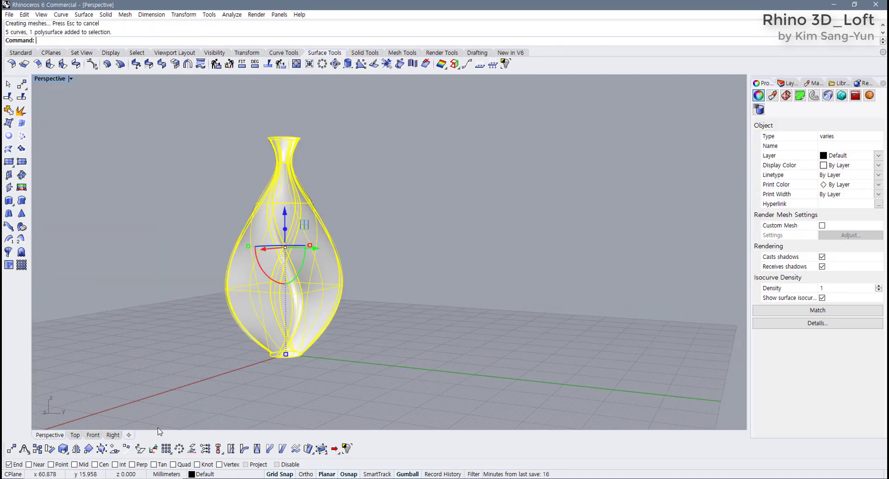
key(Delete)
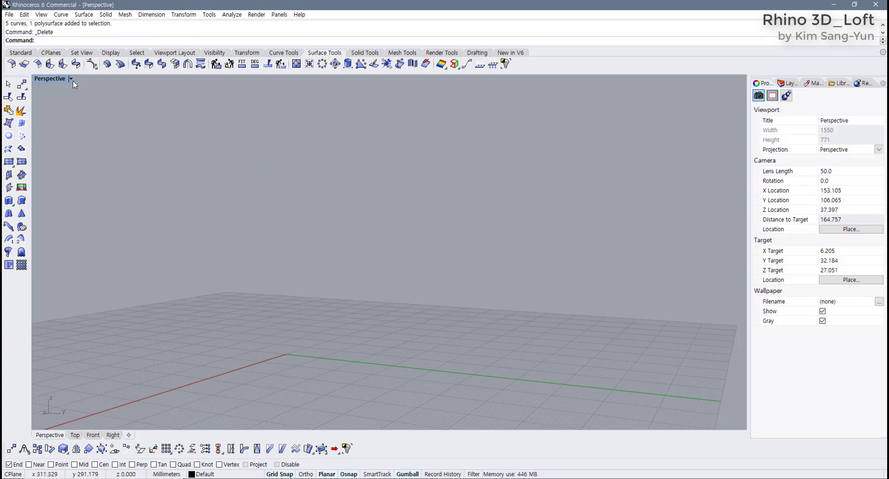
- Restore the four-view layout, activate Top, and reset all views
double_click(50, 79)
click(174, 161)
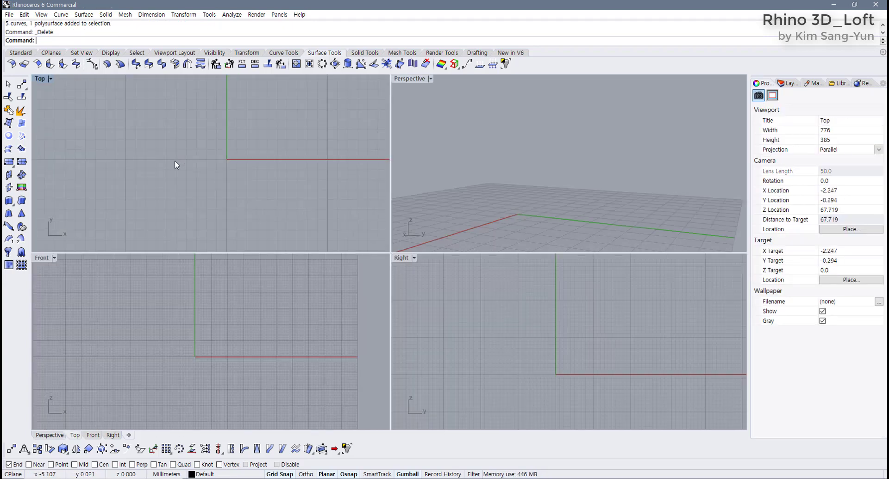
click(20, 53)
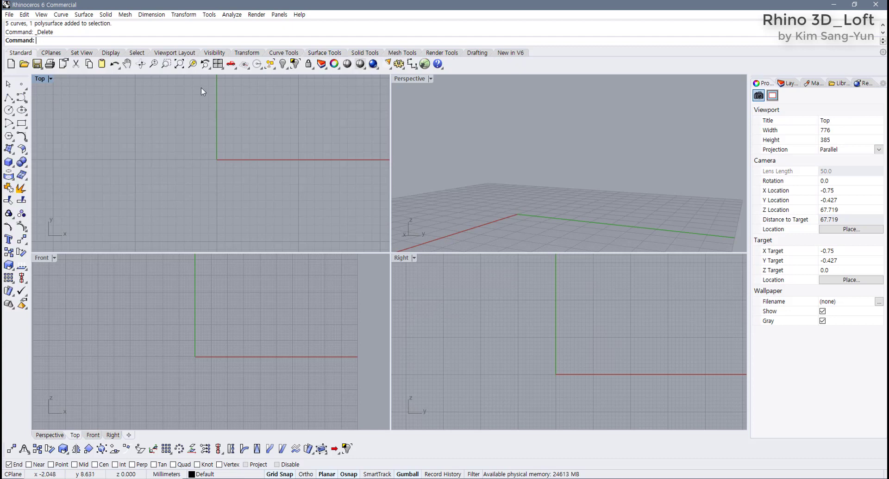
click(217, 65)
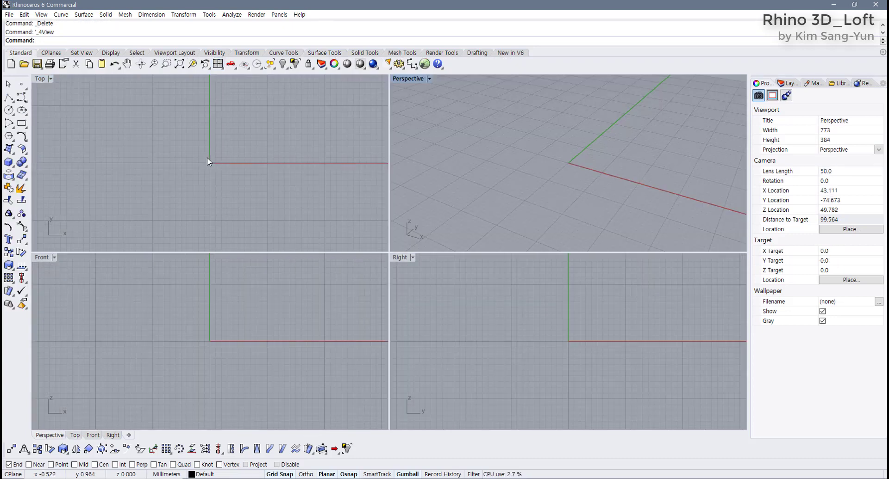
- Create a sphere of radius 11 centred at the origin
click(9, 163)
click(48, 168)
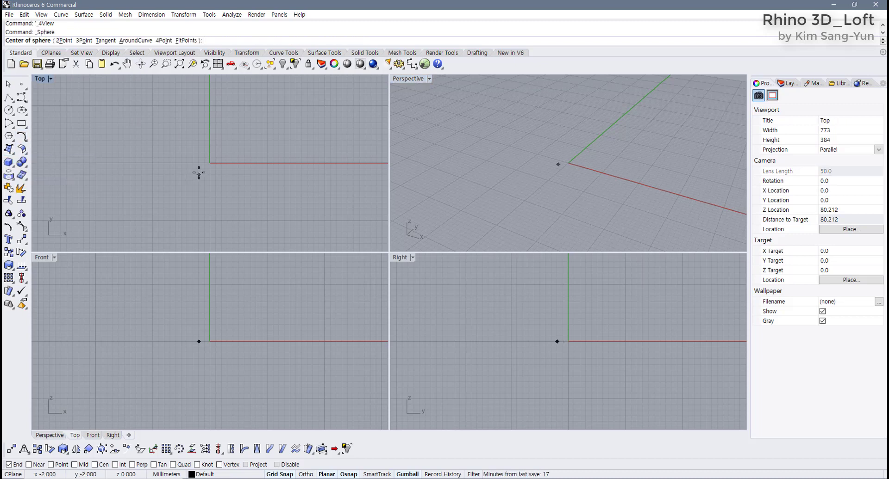
click(210, 163)
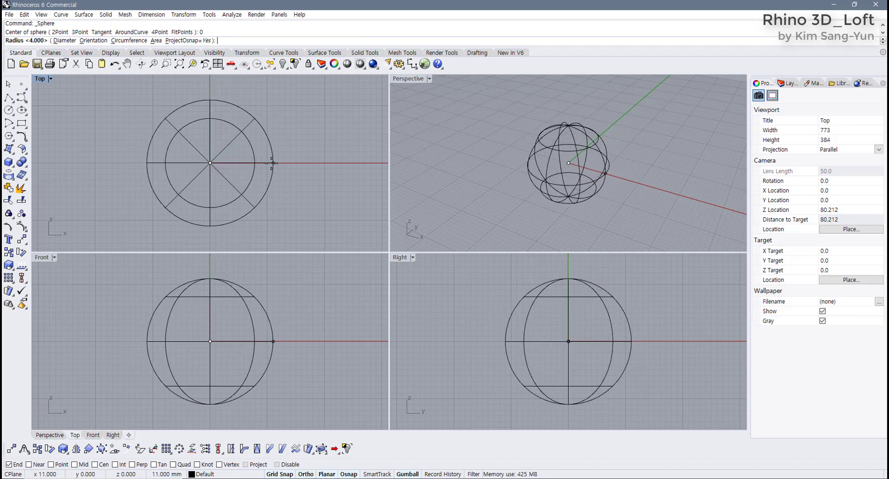
click(272, 163)
click(642, 163)
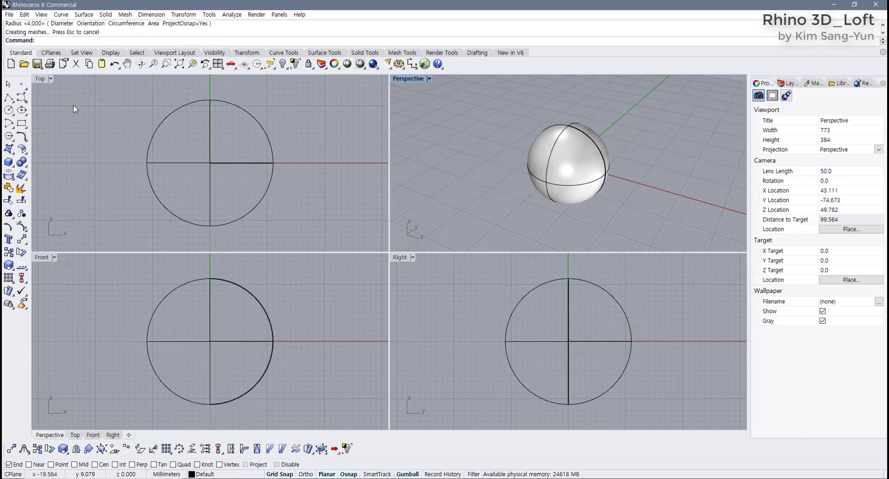
- Draw a radius 6 circle at the origin and select it with the sphere for trimming
click(9, 109)
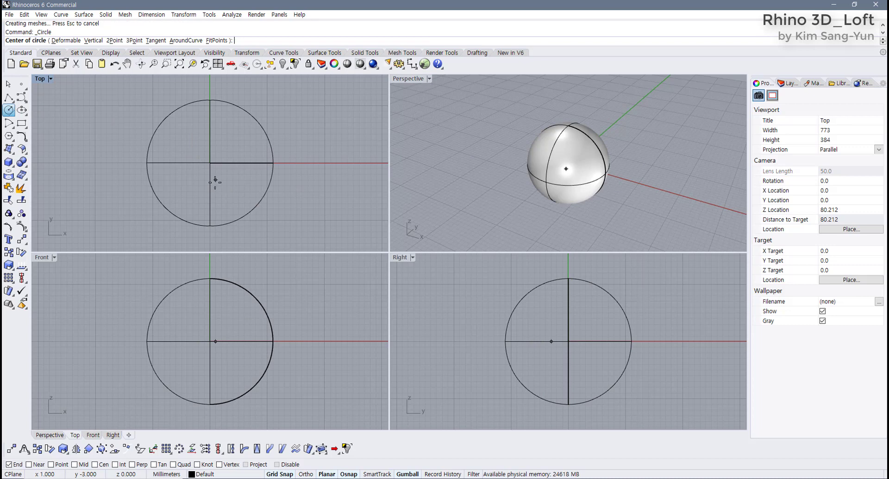
click(210, 163)
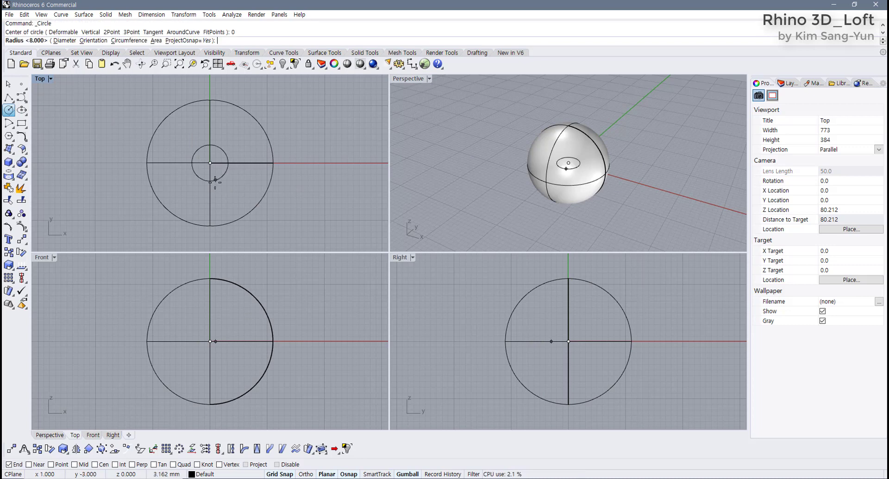
click(245, 163)
drag(334, 246, 207, 167)
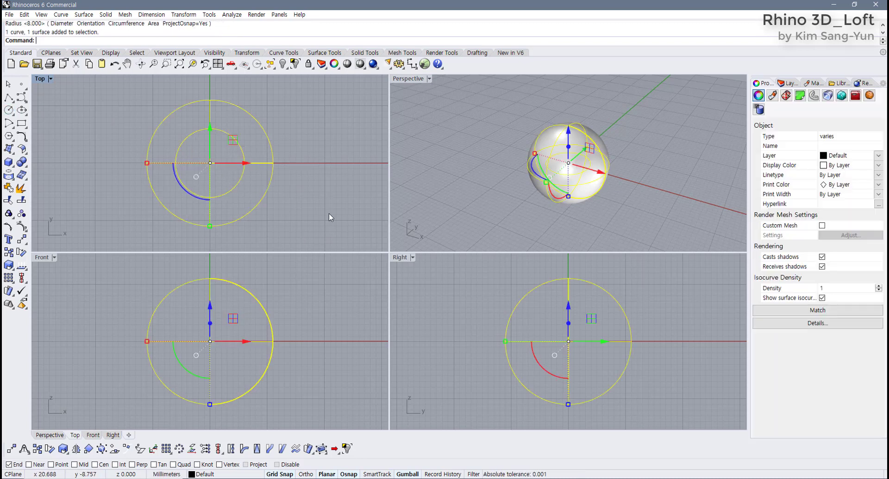
click(327, 212)
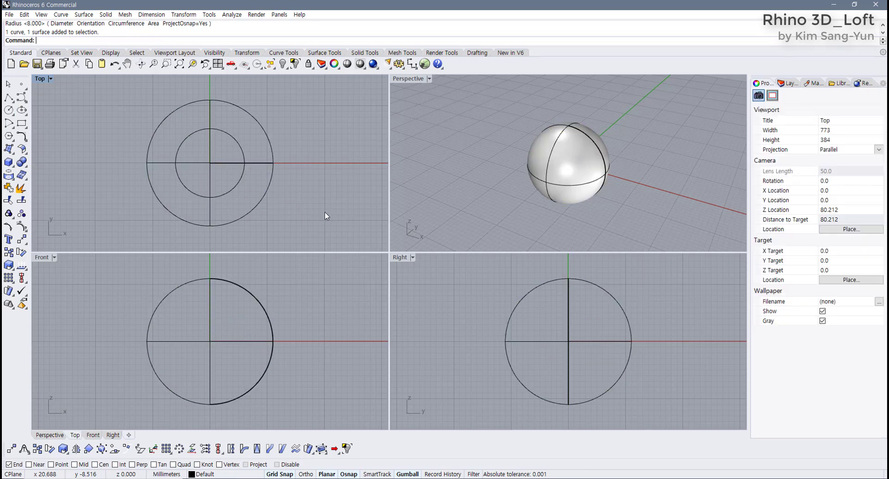
drag(324, 212, 151, 117)
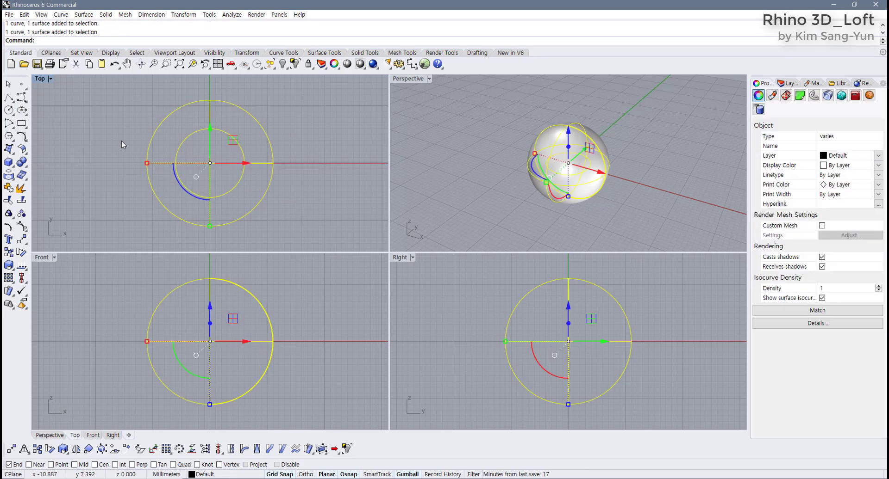
click(8, 203)
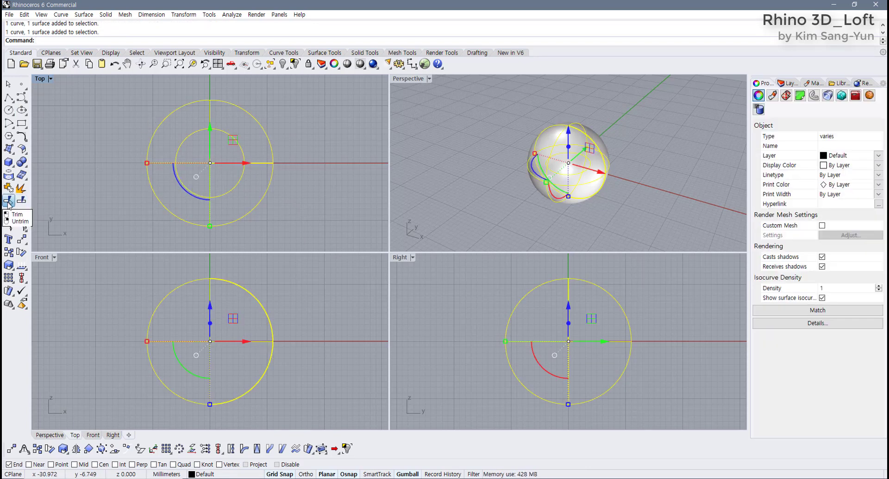
- Trim away the sphere inside the 6 mm circle to open holes through its top and bottom
click(199, 152)
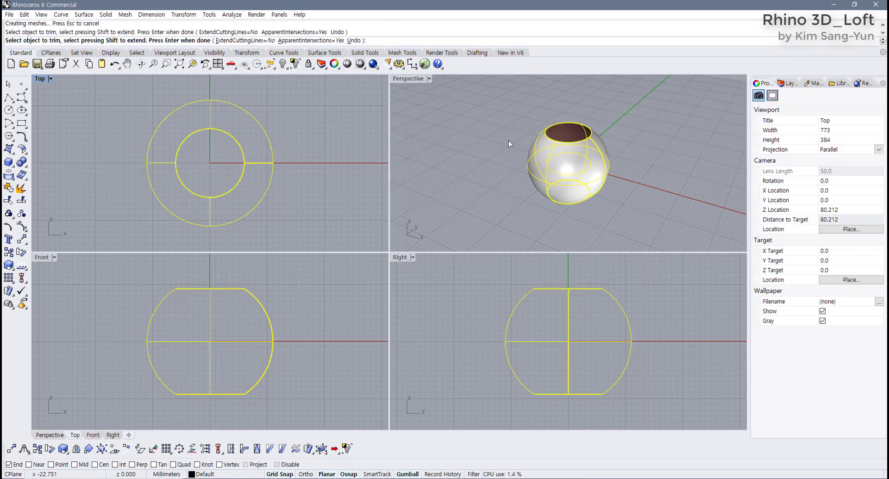
right_click(456, 114)
double_click(417, 81)
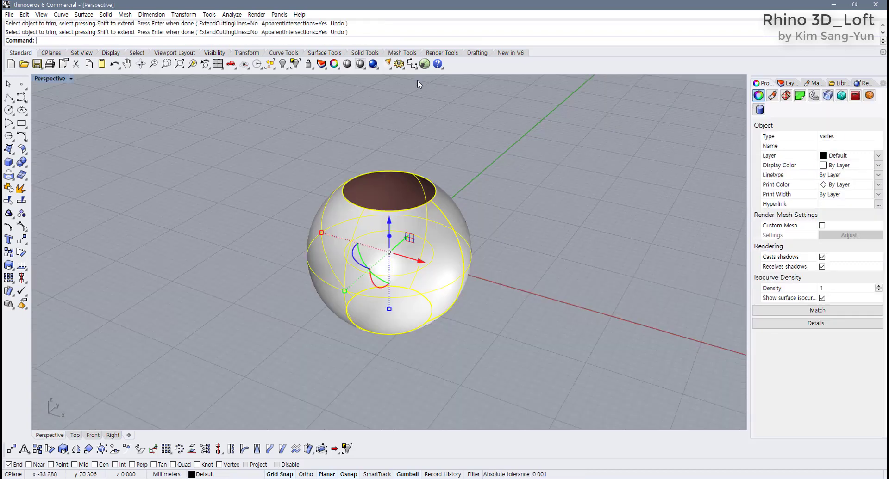
key(Escape)
right_drag(403, 212, 371, 239)
scroll(377, 239, up, 3)
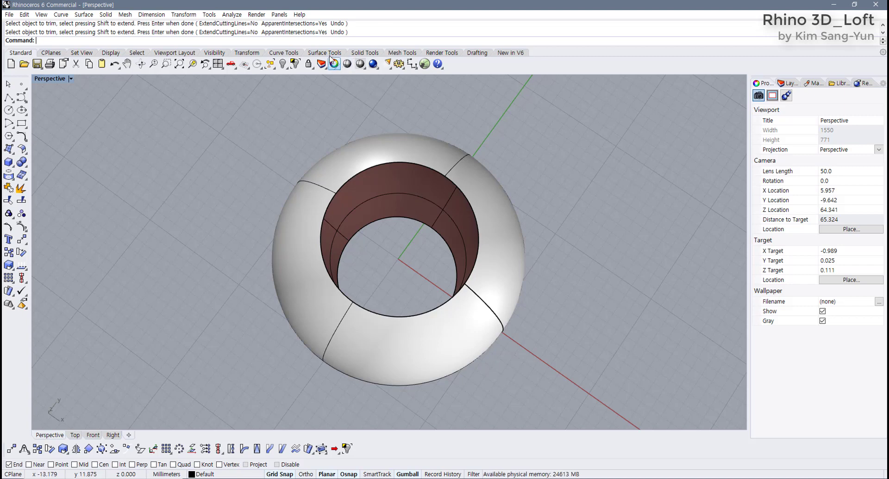
- Loft an inner wall between the sphere's lower and upper opening edges
click(330, 54)
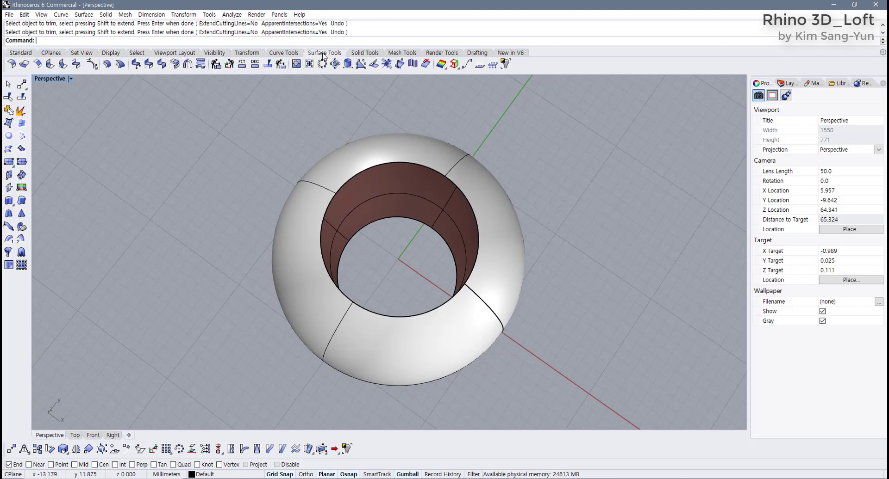
click(9, 149)
click(406, 223)
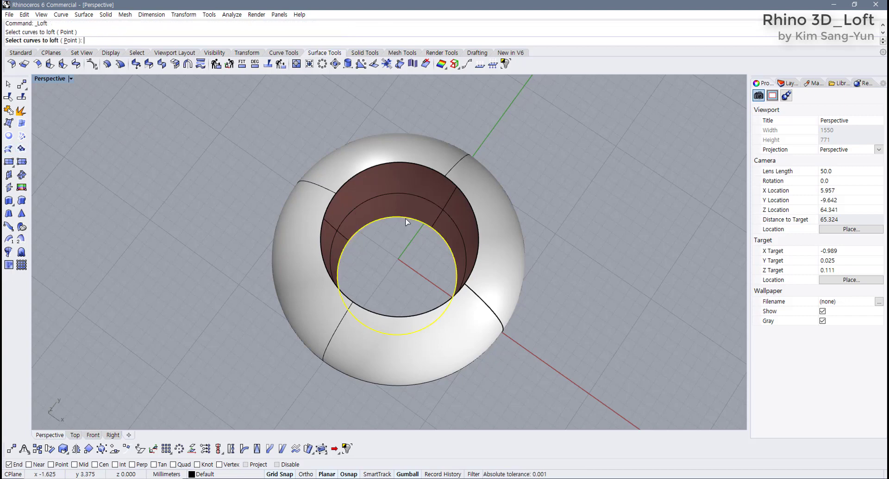
click(418, 166)
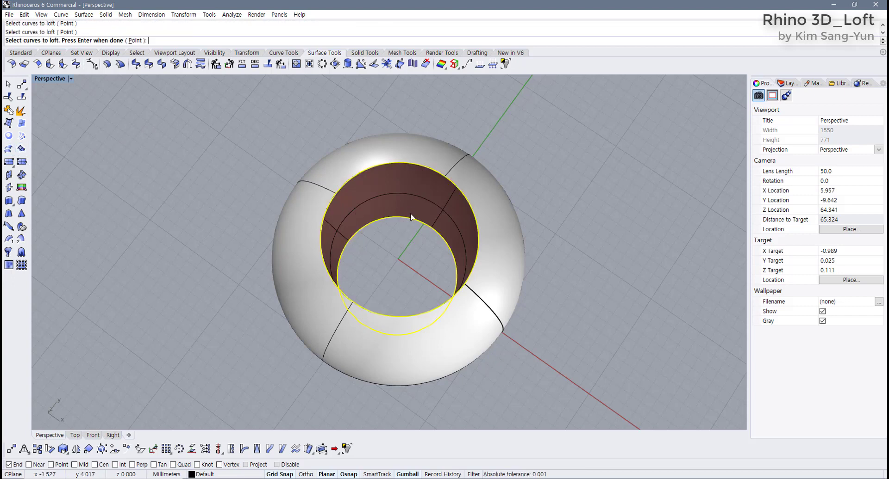
key(Return)
right_drag(411, 217, 553, 254)
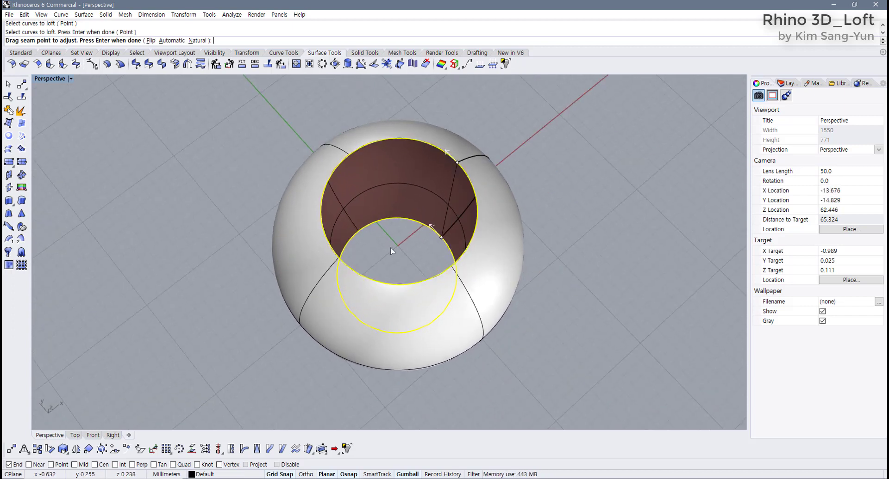
key(Return)
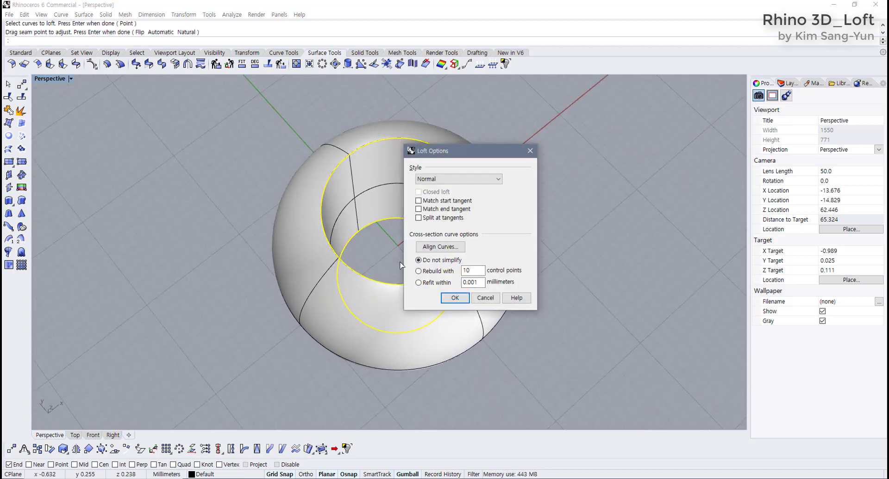
click(454, 298)
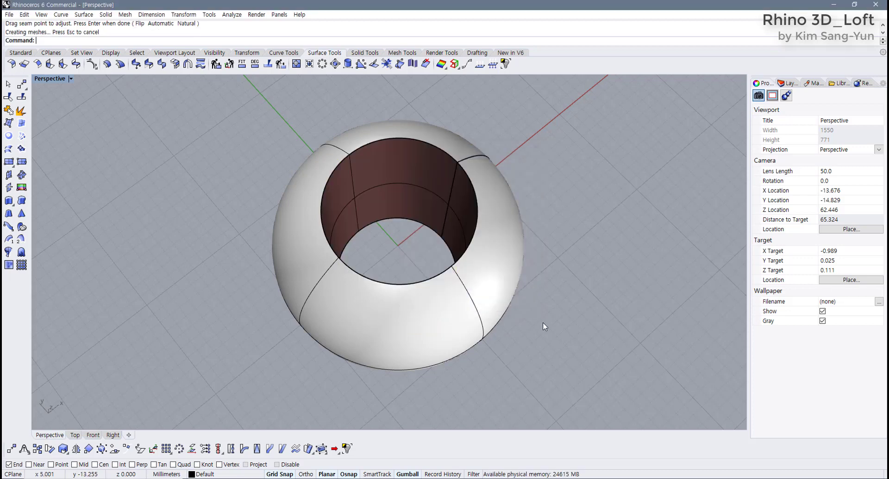
- Join the sphere and the lofted wall into one closed polysurface
drag(522, 341, 400, 257)
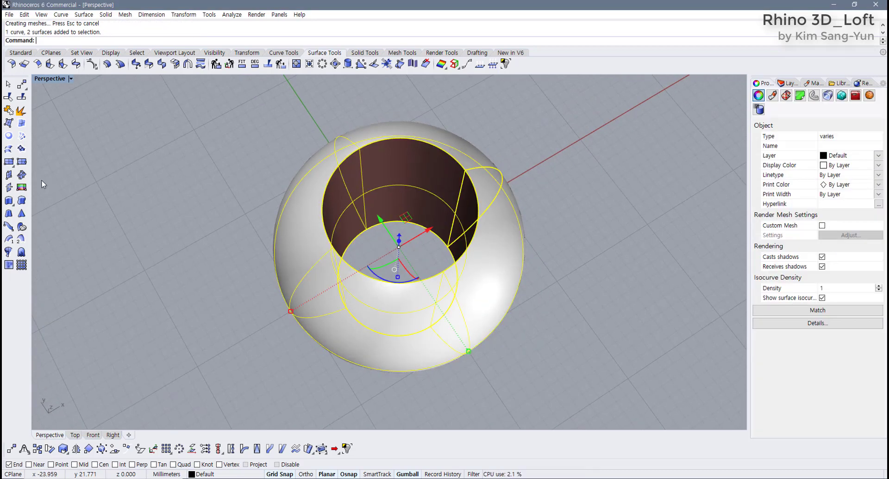
click(9, 111)
click(266, 239)
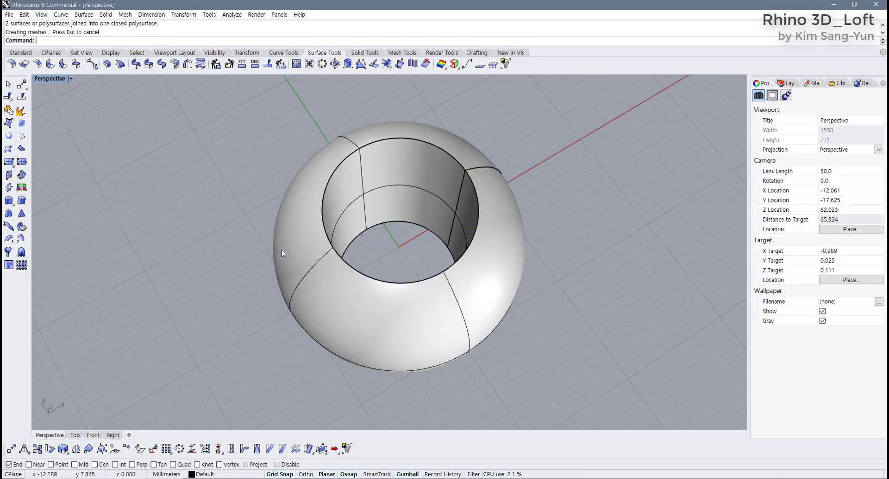
right_drag(282, 249, 347, 211)
click(364, 52)
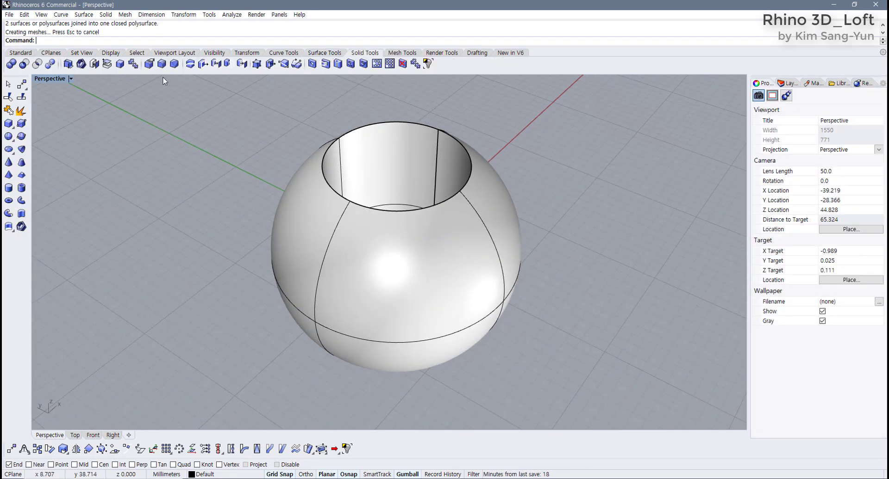
- Fillet the sphere's top and bottom rims at 1 mm, then delete the sphere and its curve
click(161, 63)
click(419, 124)
right_drag(397, 157, 338, 289)
click(402, 240)
right_click(378, 223)
right_click(377, 222)
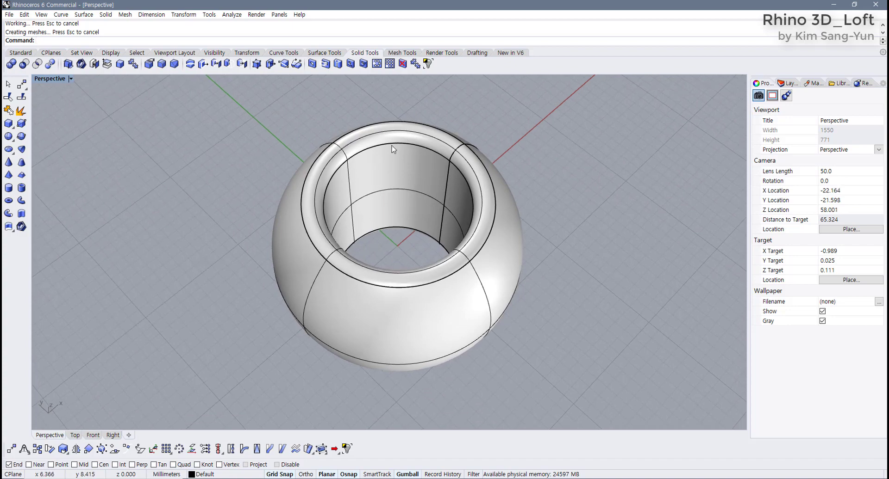
drag(512, 121, 201, 385)
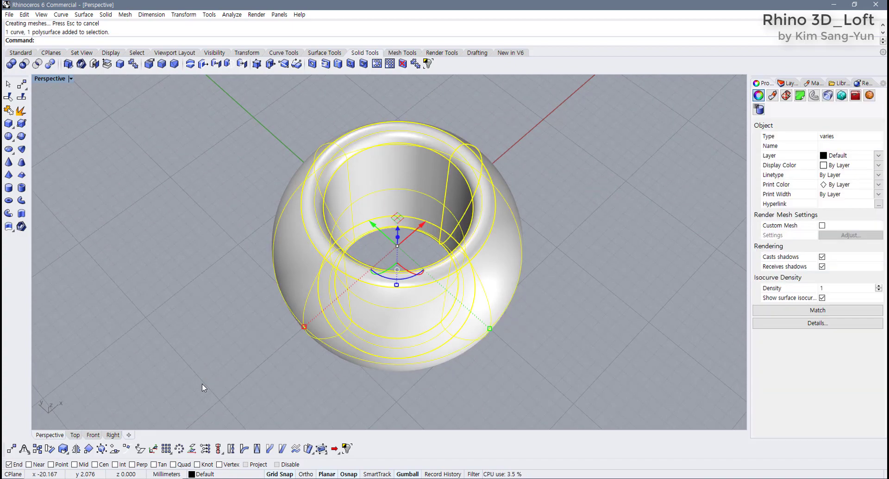
key(Delete)
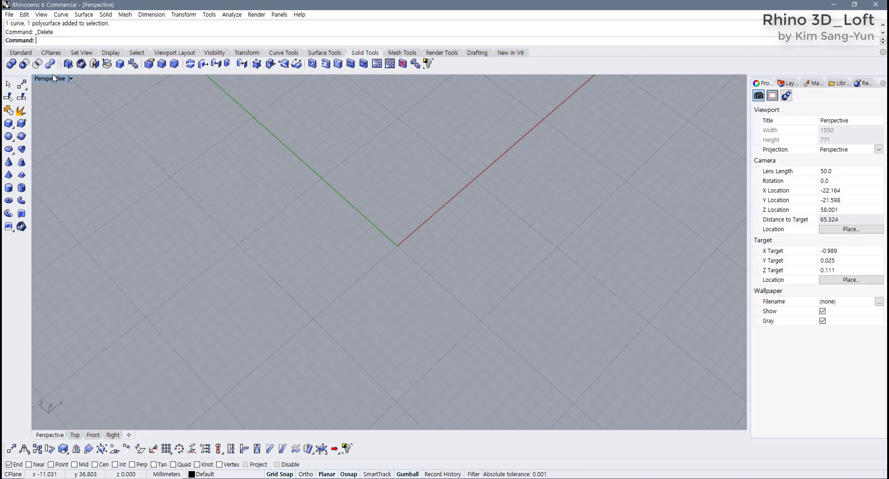
- Draw a circle at the origin in Top view and Alt-copy a smaller concentric circle inside it
double_click(50, 79)
right_drag(243, 174, 243, 178)
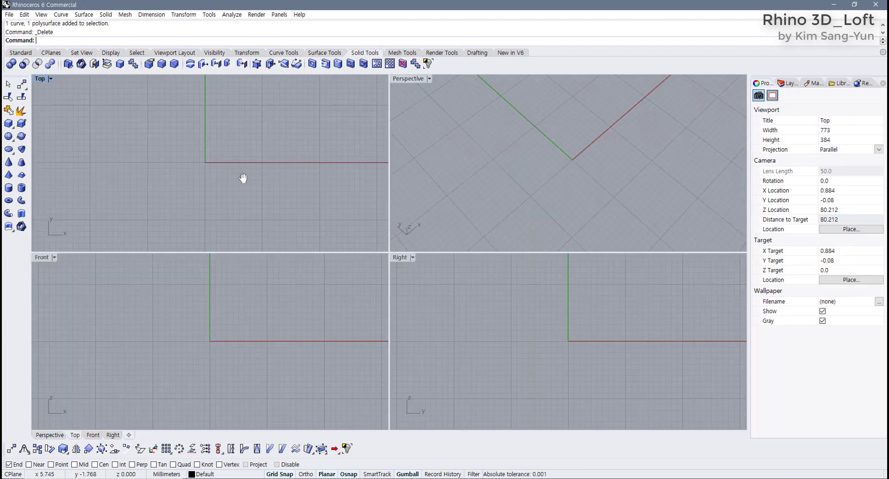
click(21, 52)
click(9, 109)
click(205, 162)
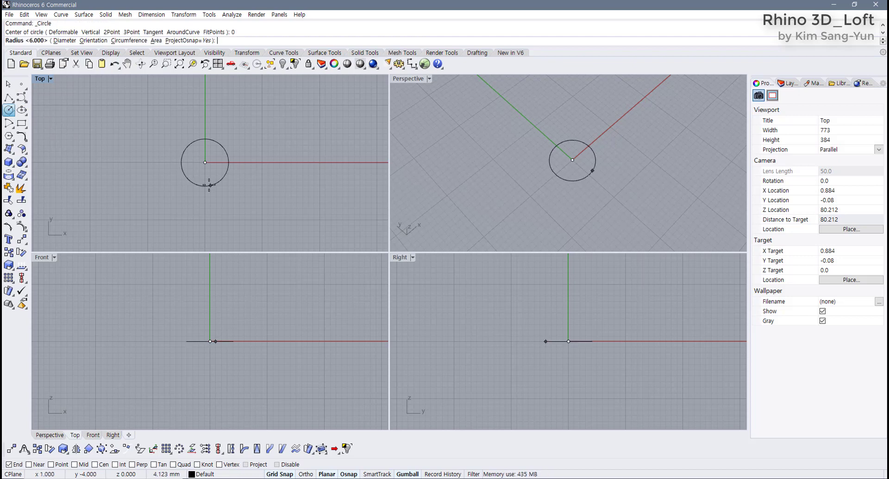
click(263, 162)
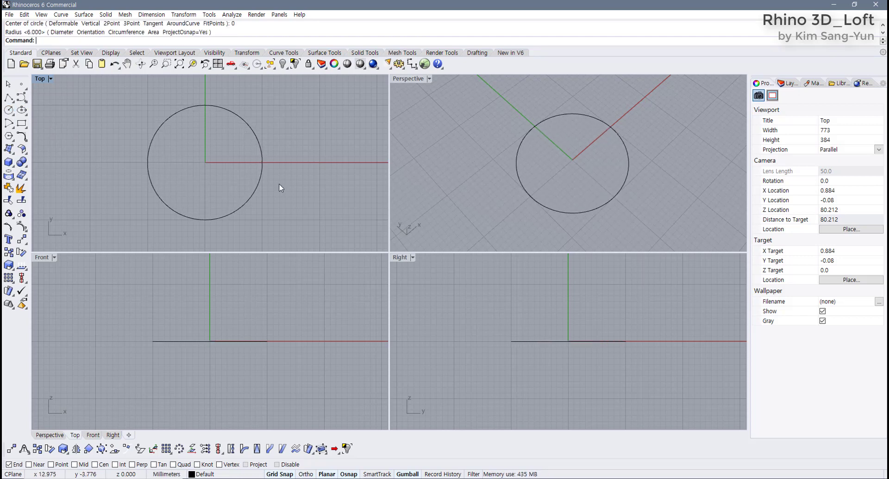
drag(206, 222, 213, 196)
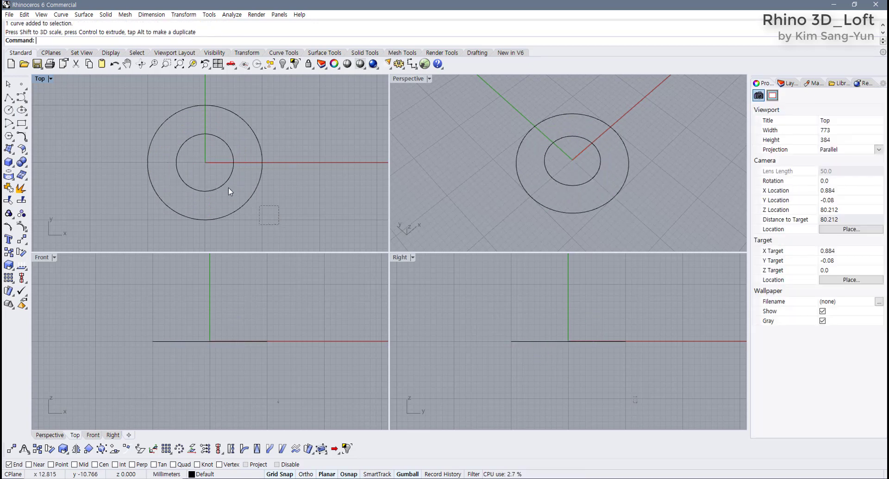
scroll(533, 176, down, 4)
right_drag(533, 176, 466, 96)
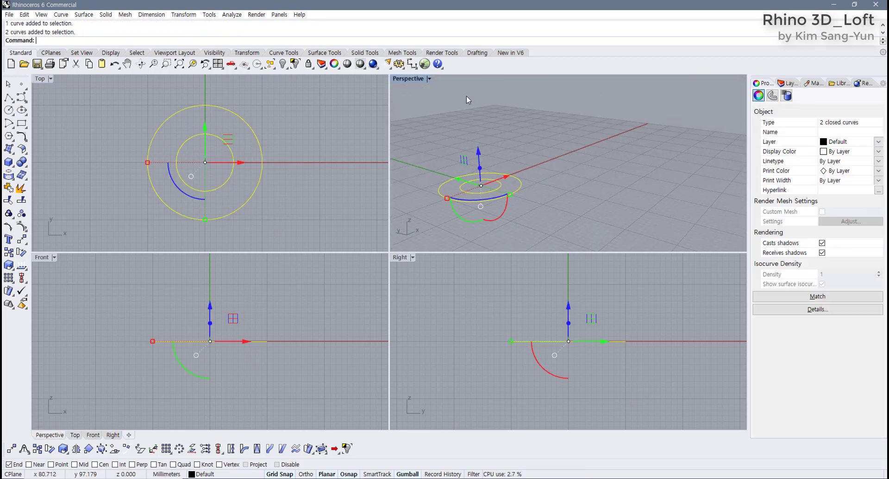
double_click(408, 79)
click(326, 53)
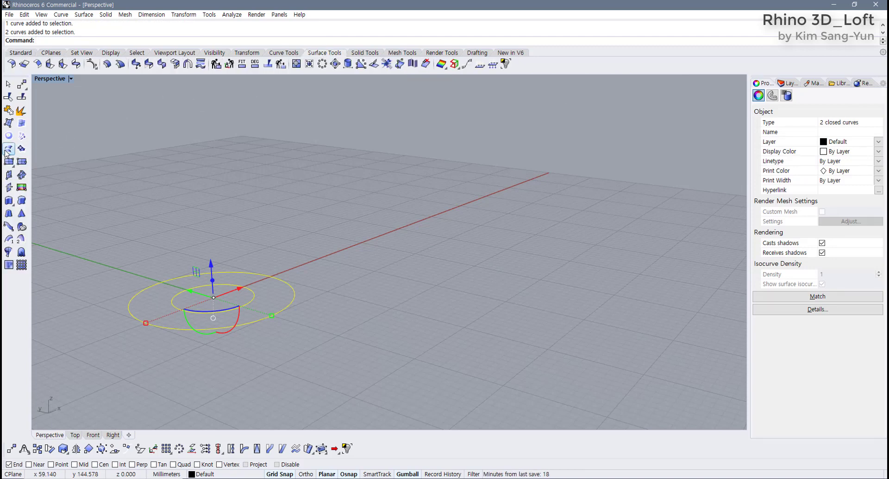
- Extrude both circles upward by the default distance into nested open cylinders
click(8, 200)
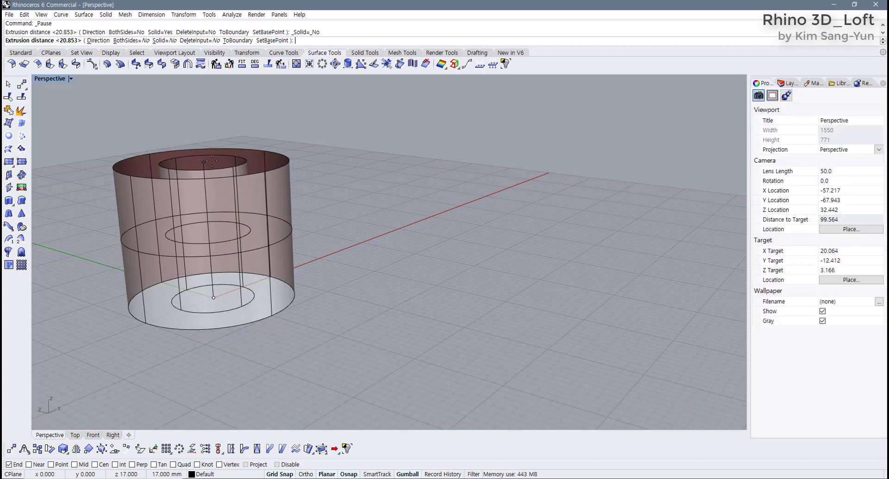
right_click(203, 162)
right_drag(363, 170, 338, 215)
scroll(338, 215, up, 4)
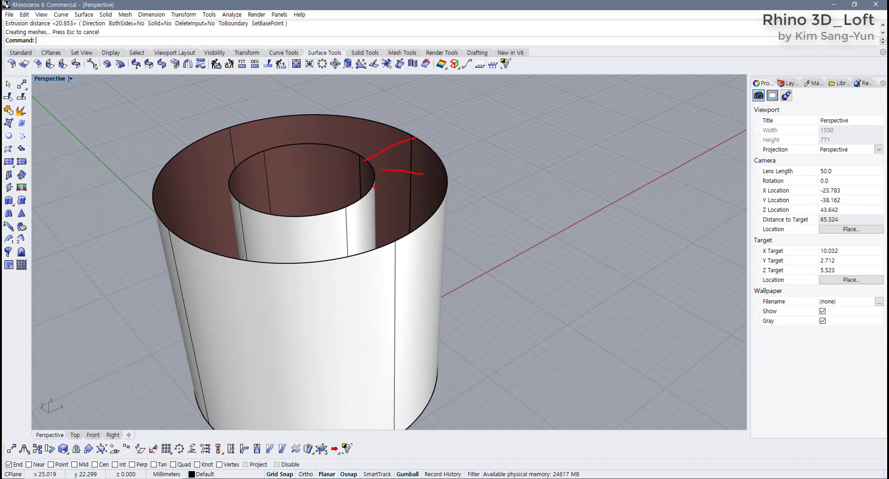
drag(341, 214, 360, 278)
drag(296, 215, 257, 250)
key(Escape)
- Cap the top between the two circles with a planar ring, then undo it
click(9, 137)
click(282, 216)
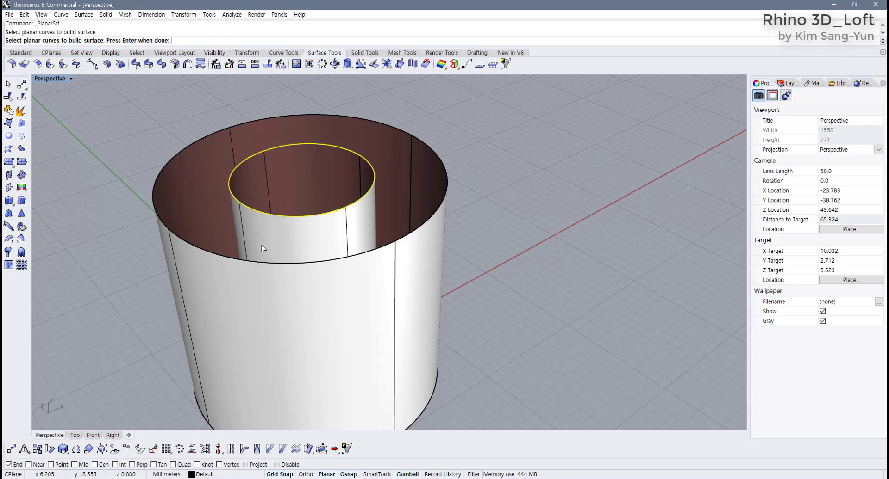
click(258, 264)
key(Return)
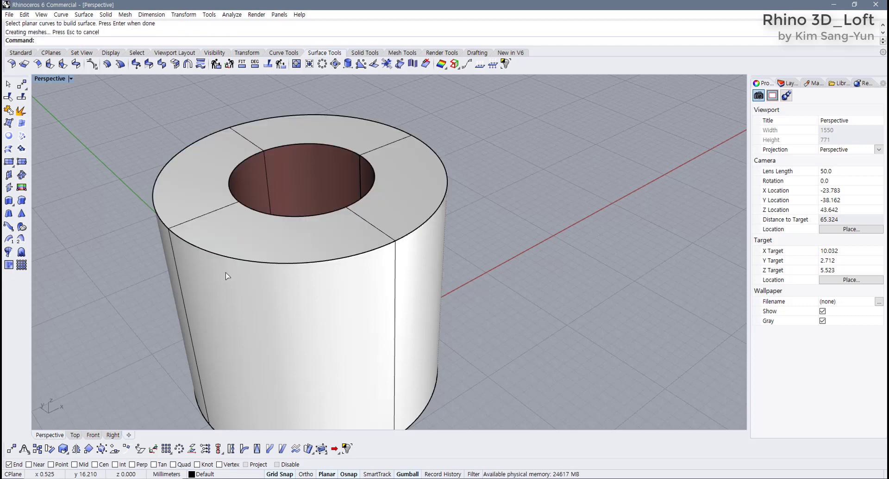
key(ctrl+z)
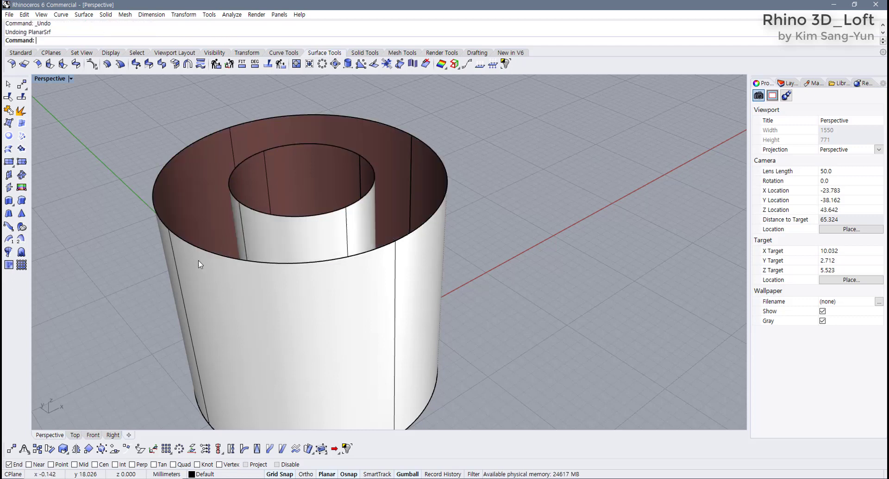
- Loft a ring between the inner and outer top circles
click(9, 161)
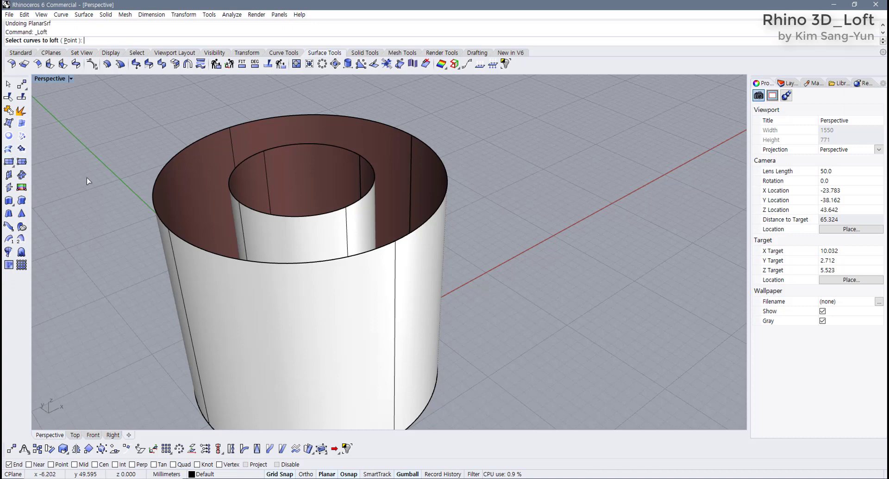
click(251, 213)
click(249, 262)
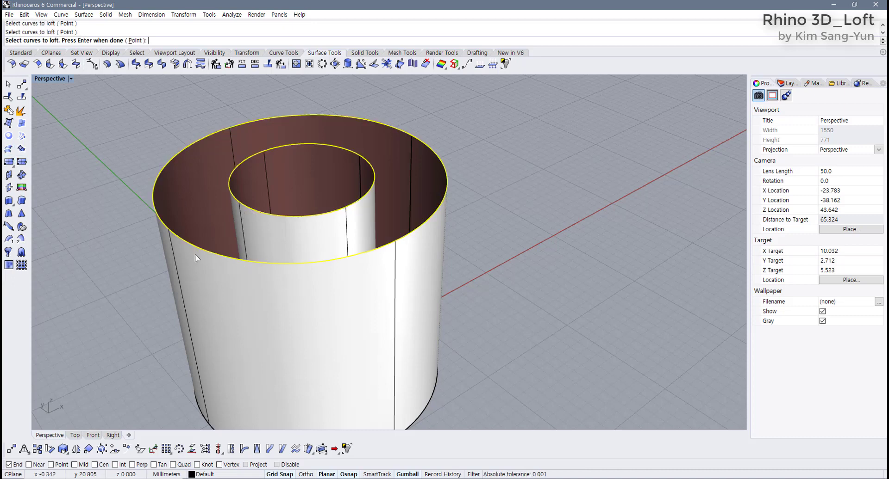
key(Return)
key(Return)
click(455, 294)
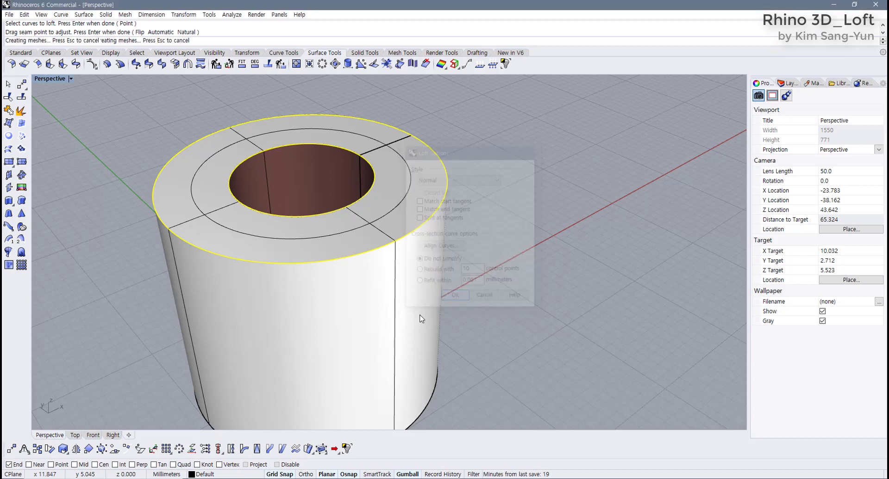
right_drag(421, 320, 360, 230)
- Loft a matching ring between the inner and outer bottom circles
key(Return)
click(357, 246)
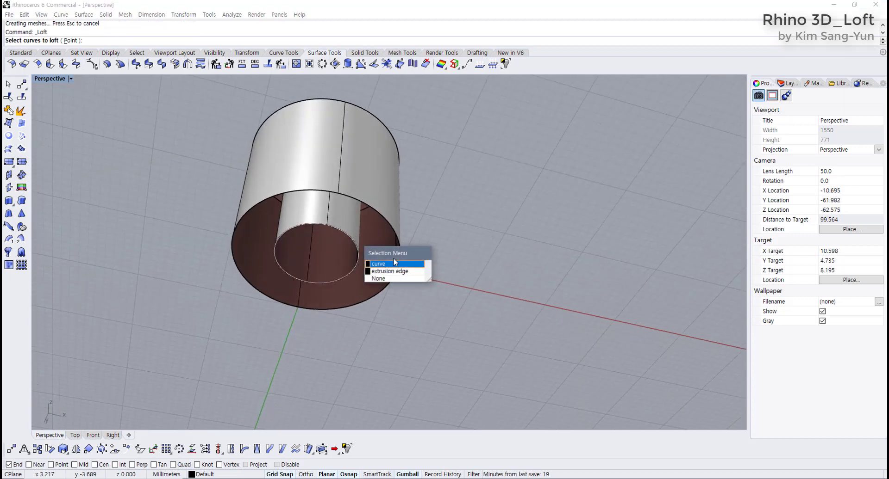
click(397, 264)
click(399, 252)
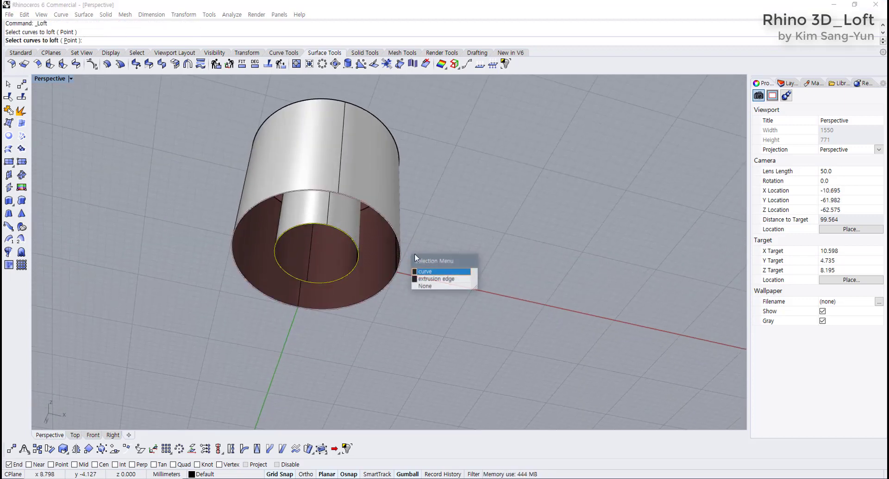
click(435, 273)
key(Return)
key(Return)
click(454, 297)
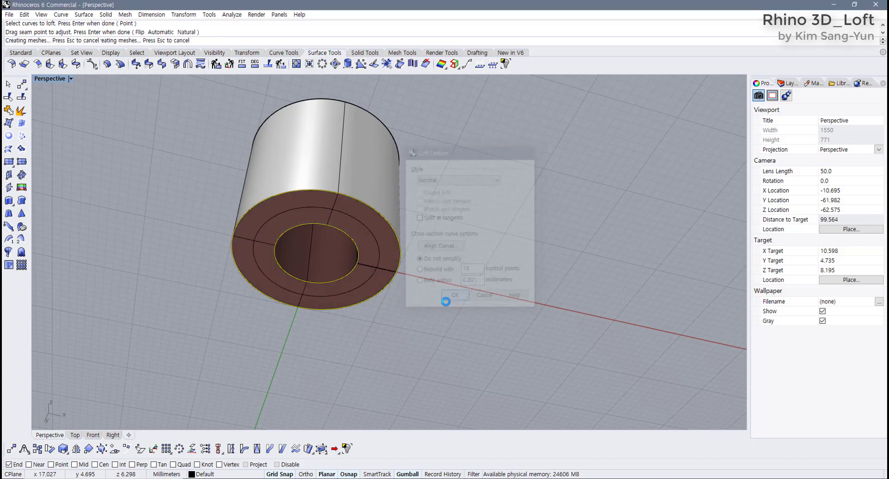
right_drag(449, 298, 292, 200)
- Select everything and join it into one closed hollow tube
key(ctrl+a)
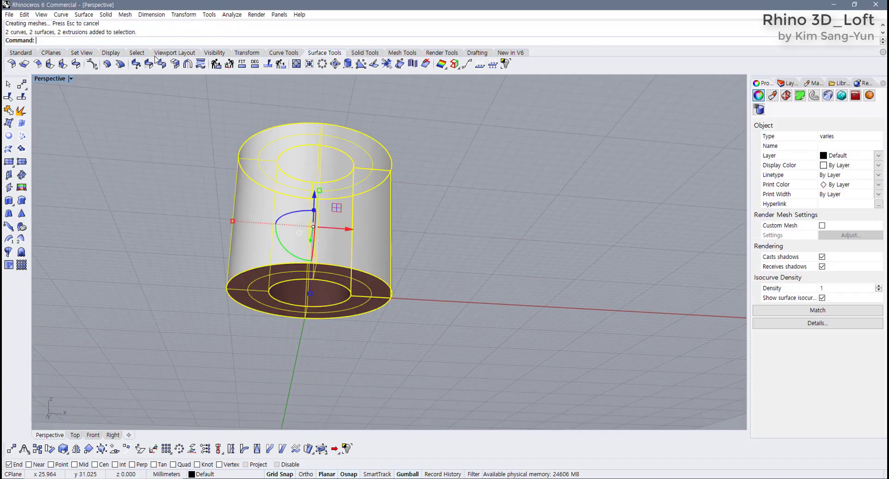
key(ctrl+j)
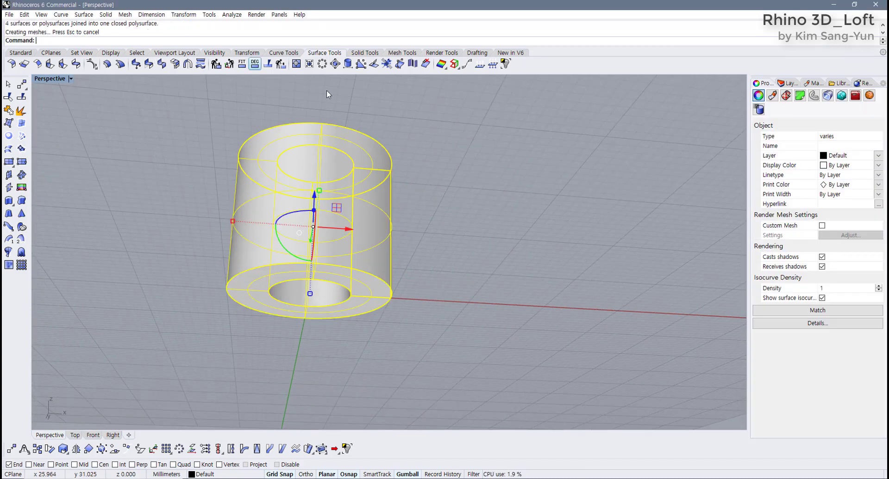
click(412, 94)
right_drag(377, 141, 363, 217)
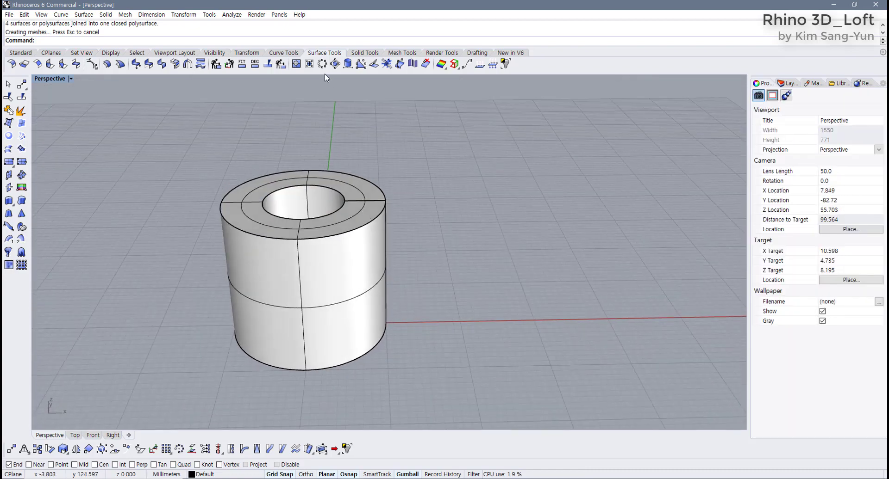
click(365, 52)
- Try filleting the tube's edges, undo it, then select everything and delete it
click(160, 65)
right_drag(253, 132, 255, 149)
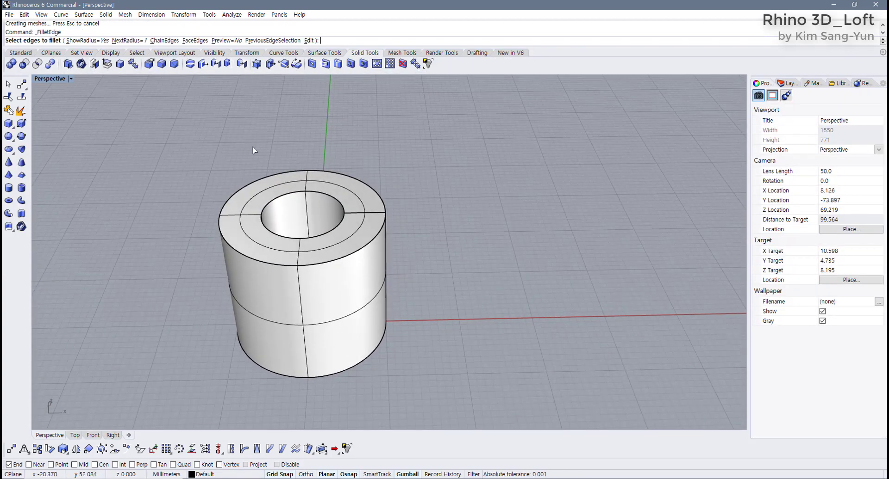
drag(406, 162, 106, 428)
shift+right_drag(218, 278, 217, 264)
key(Return)
key(Return)
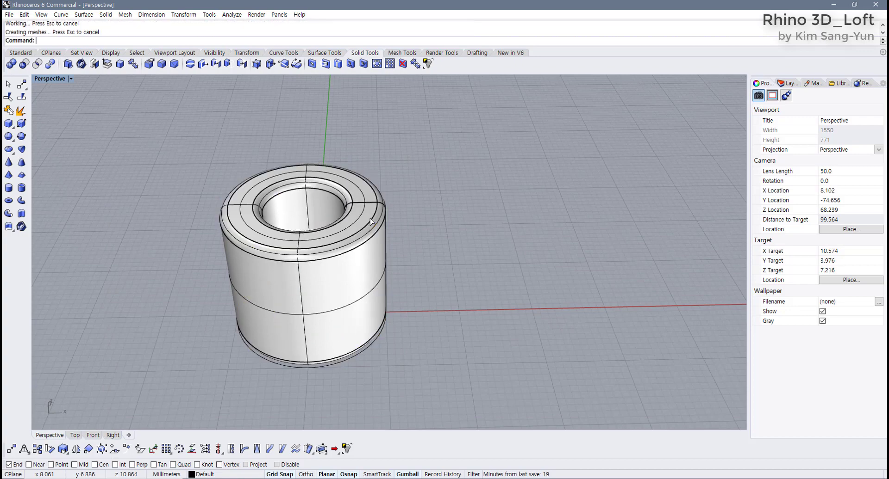
mouse_move(355, 271)
right_down()
mouse_move(349, 333)
mouse_move(361, 234)
mouse_move(363, 270)
right_up()
right_drag(361, 229, 368, 245)
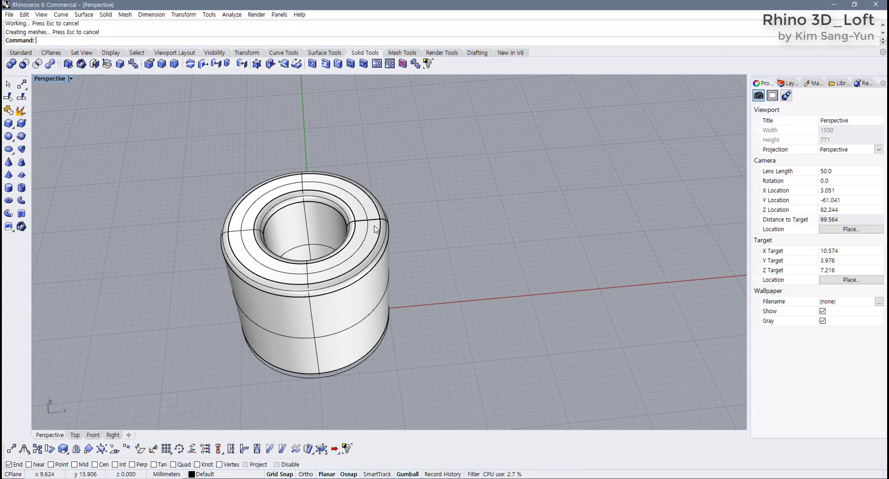
key(ctrl+z)
key(ctrl+a)
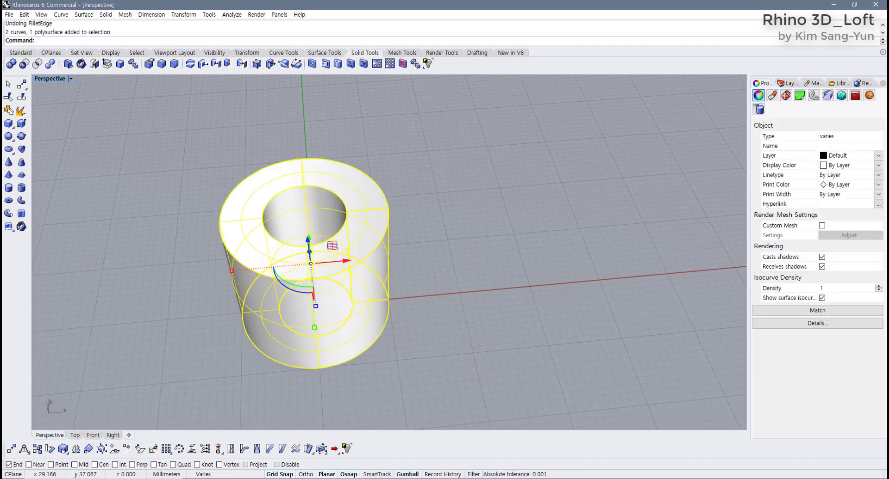
key(Delete)
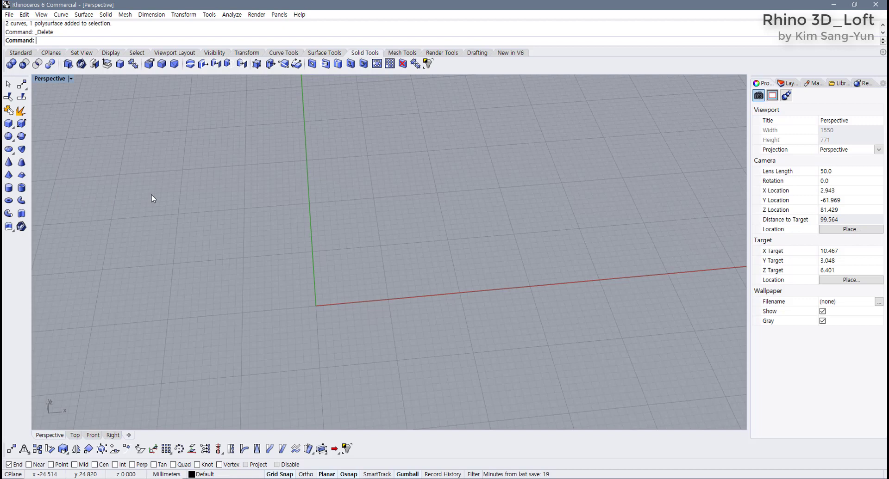
- Draw a six-sided polygon centred at the origin in Front view, corner 12 units out
double_click(51, 79)
right_drag(205, 342, 182, 350)
click(20, 52)
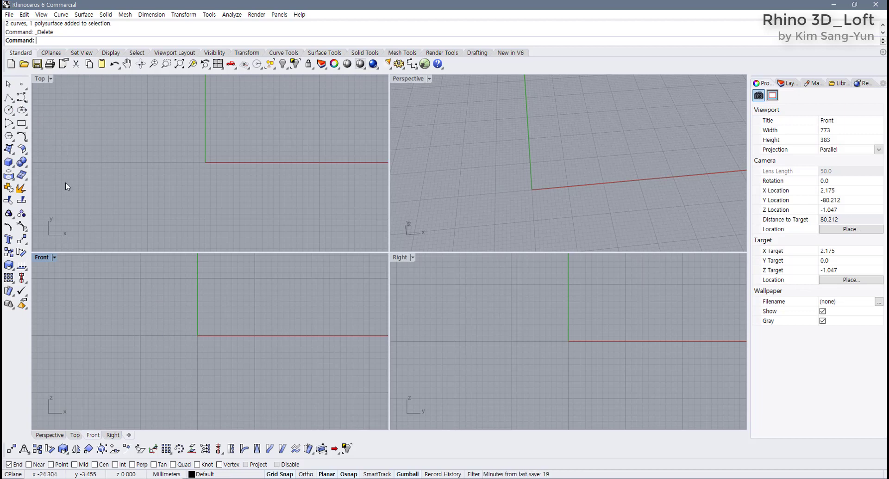
click(9, 136)
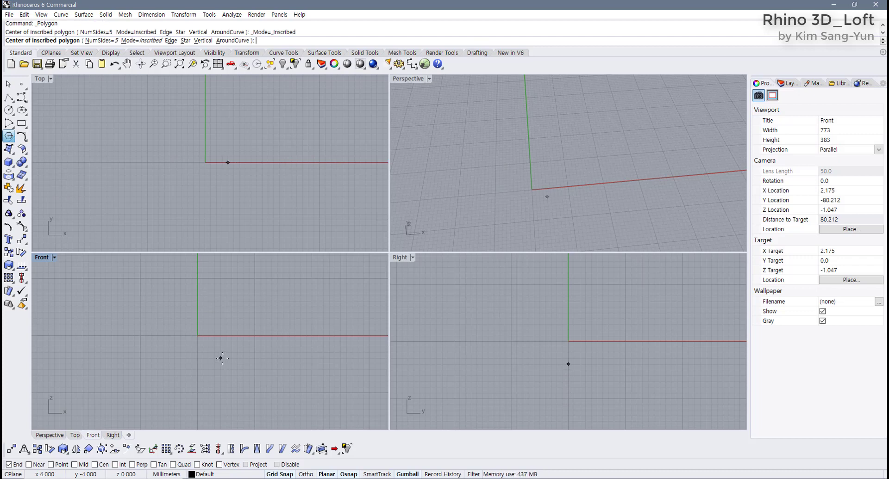
right_drag(227, 363, 241, 350)
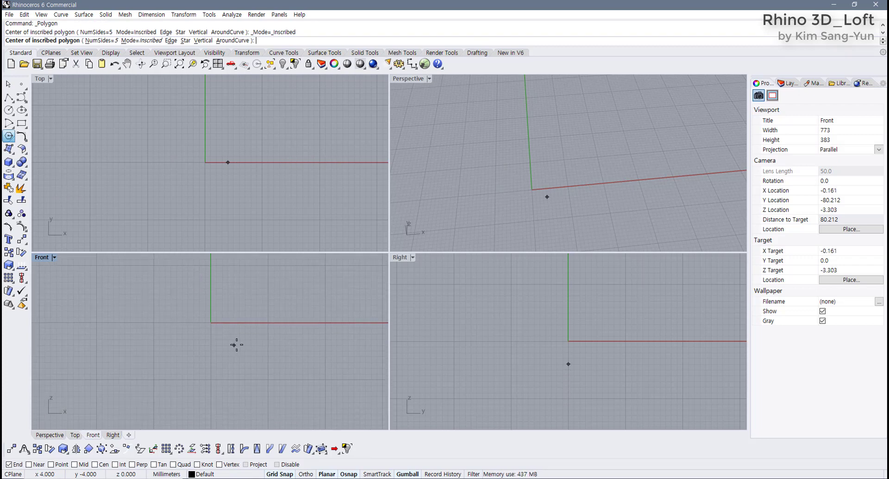
text(0)
key(Return)
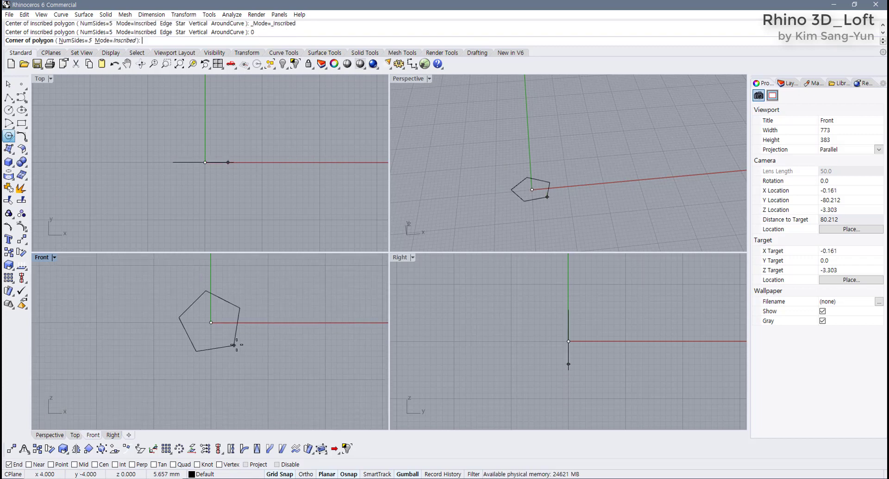
click(80, 41)
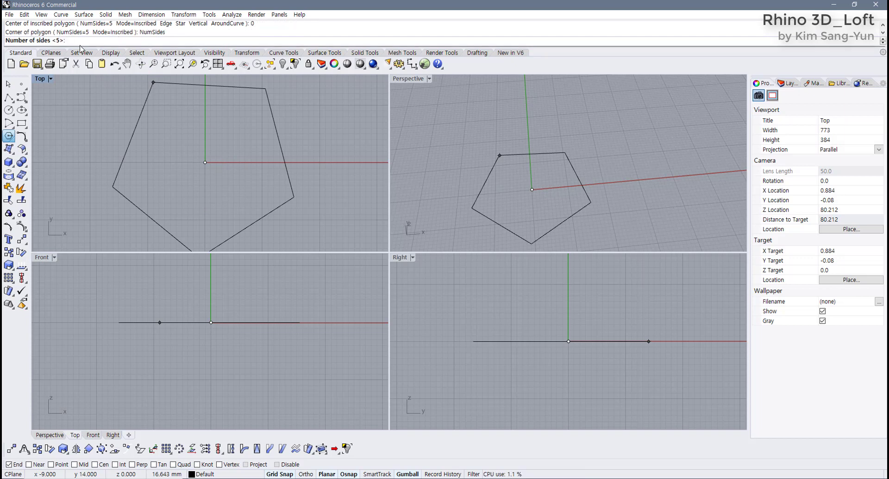
text(6)
key(Return)
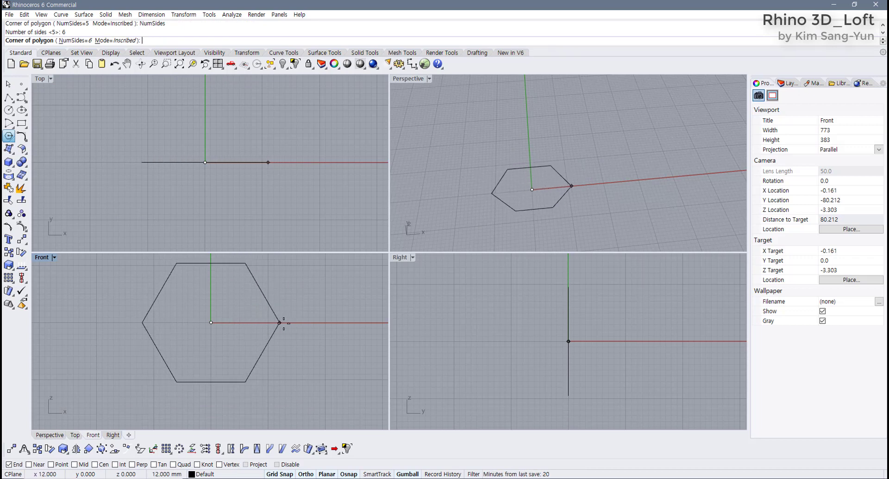
click(273, 324)
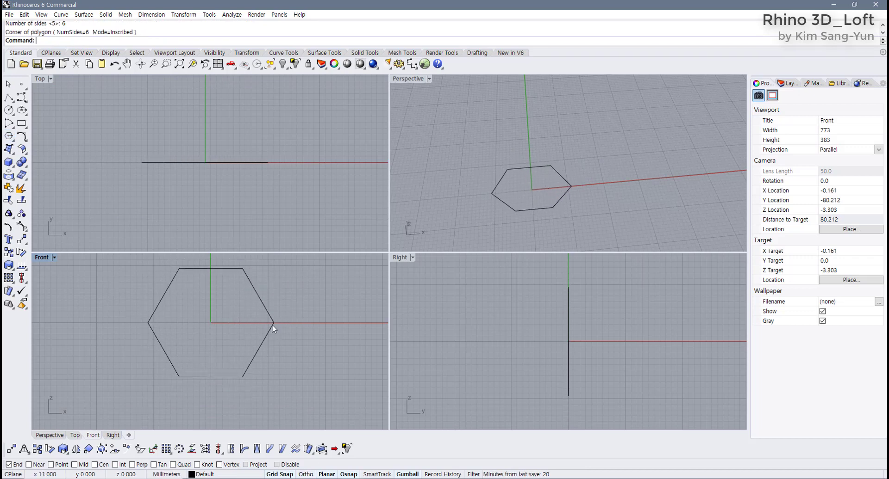
- Draw a circle of radius 3 centred at the origin
click(9, 111)
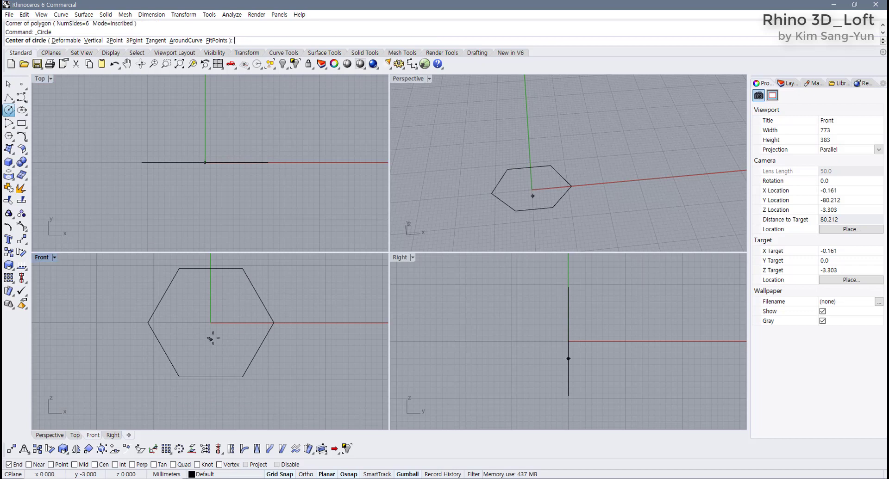
text(0)
key(Return)
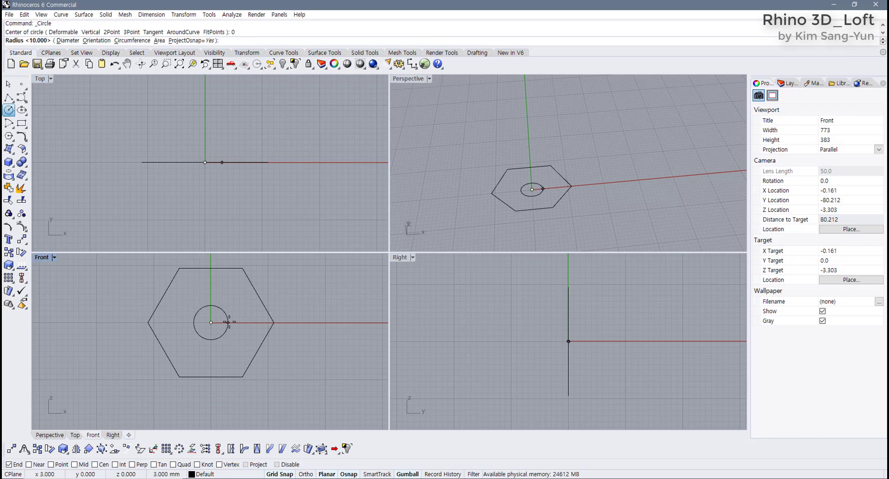
click(228, 323)
- Copy the hexagon far along the Y axis with the gumball in the Right view
click(260, 344)
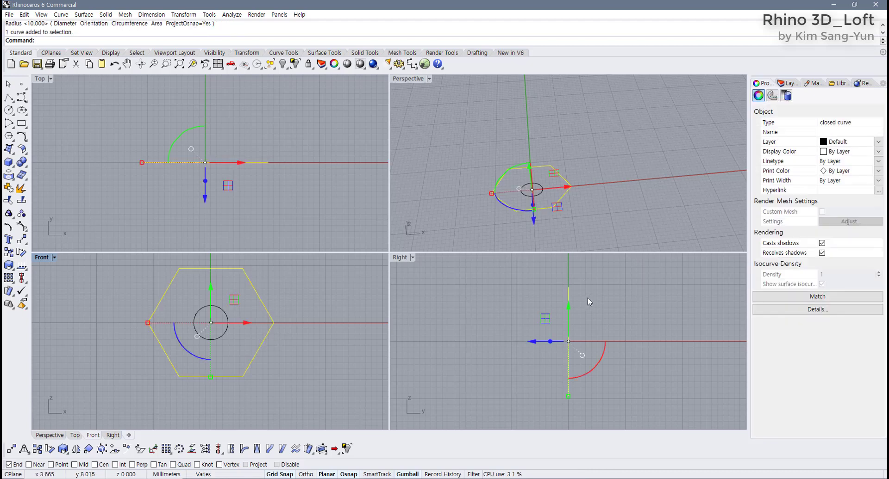
scroll(556, 339, down, 6)
right_drag(557, 341, 499, 345)
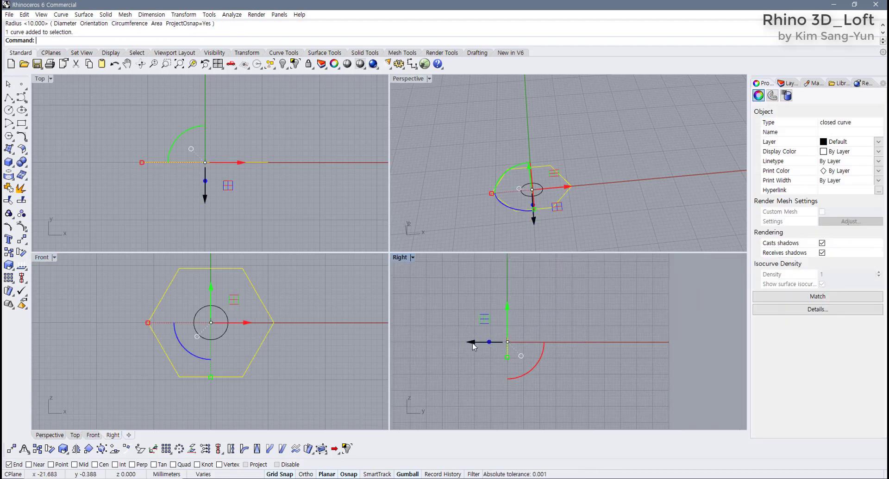
drag(472, 343, 626, 345)
click(638, 157)
scroll(554, 169, down, 14)
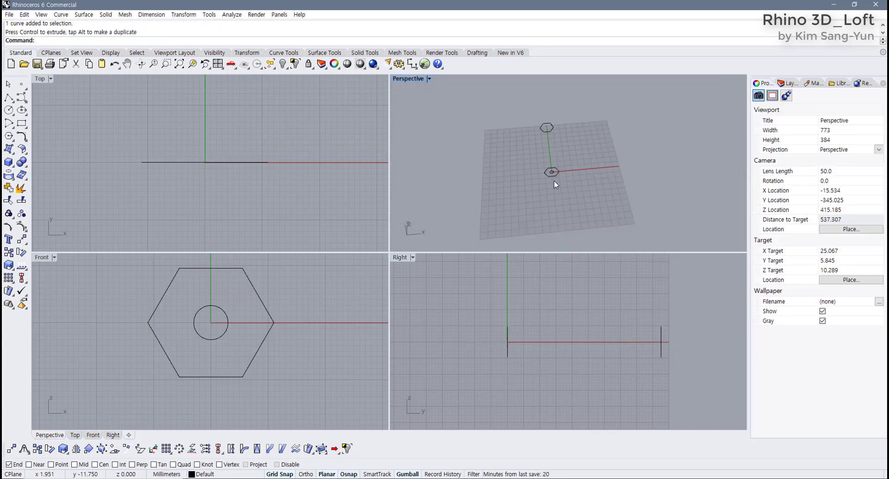
right_drag(554, 180, 485, 123)
scroll(482, 338, up, 4)
- Move the small circle 17 mm the opposite way and window-select all three profiles
drag(498, 332, 535, 355)
drag(542, 346, 499, 346)
click(568, 211)
right_drag(568, 210, 526, 219)
scroll(562, 180, up, 6)
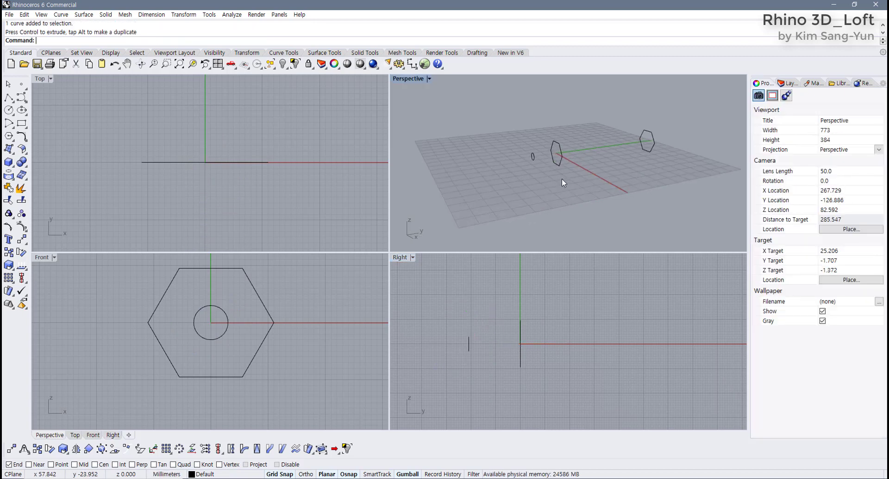
shift+right_drag(562, 178, 510, 206)
double_click(412, 81)
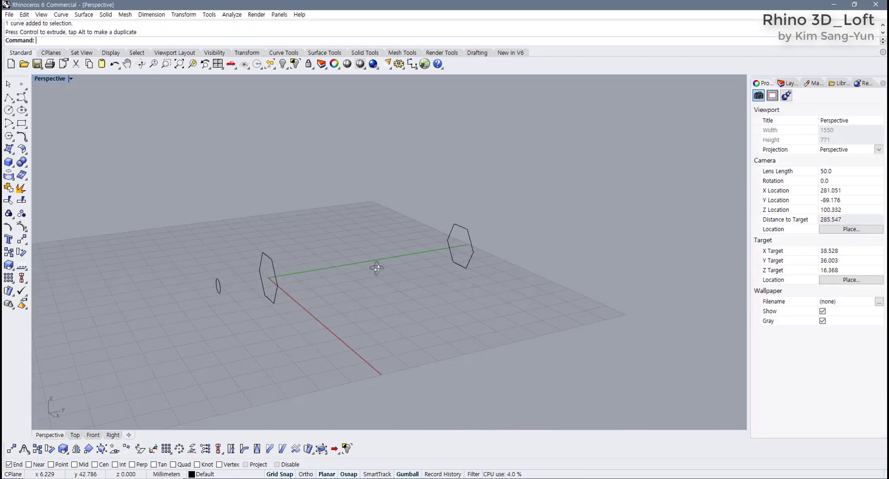
drag(463, 160, 195, 353)
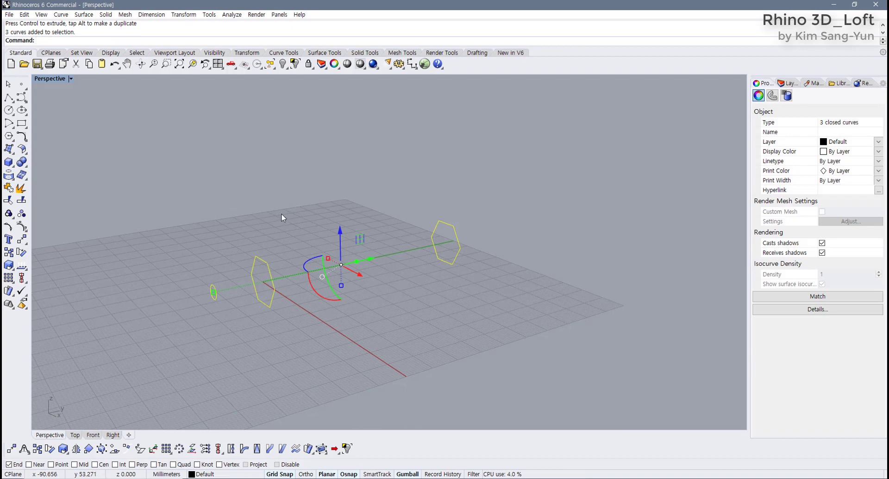
- Loft the small circle and both hexagons using the Straight sections style
click(324, 52)
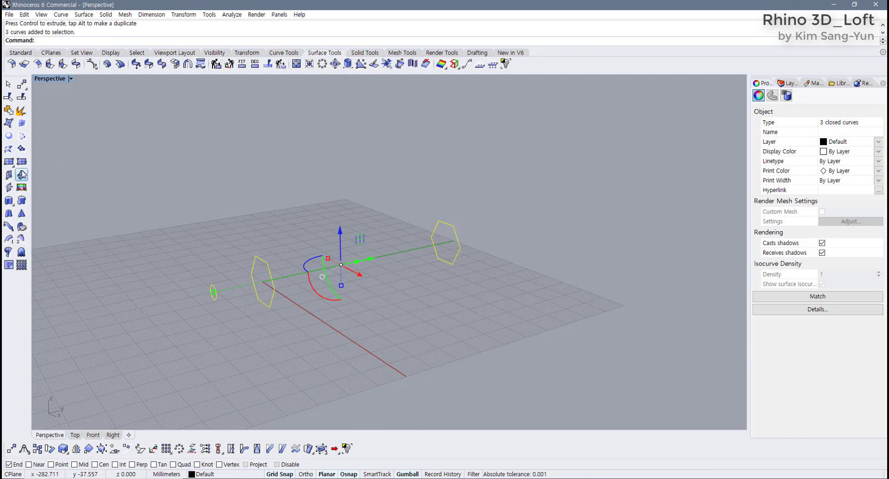
click(9, 148)
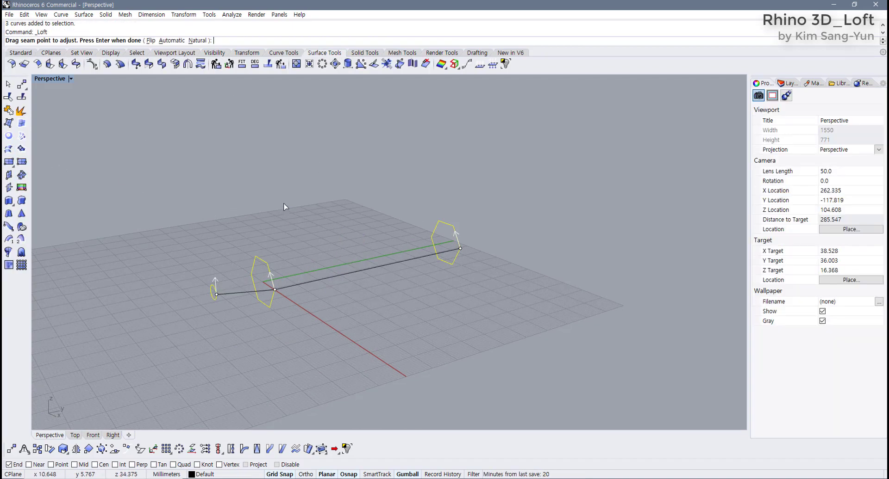
key(Return)
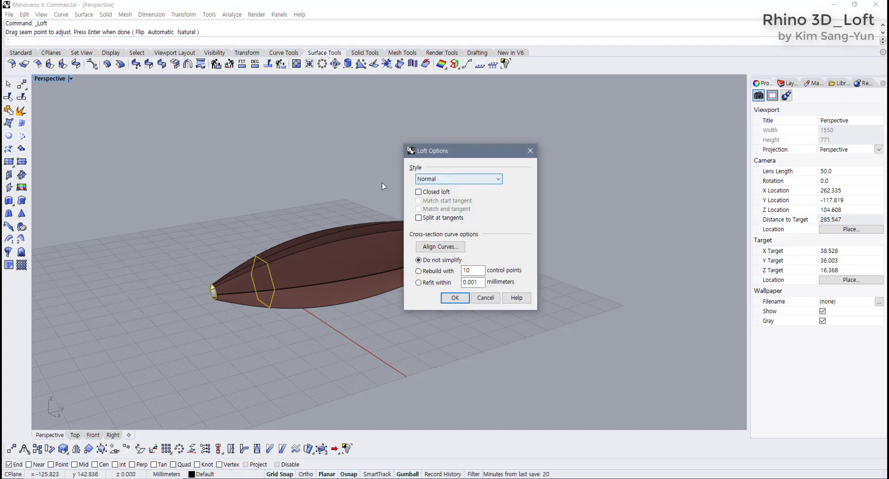
click(442, 180)
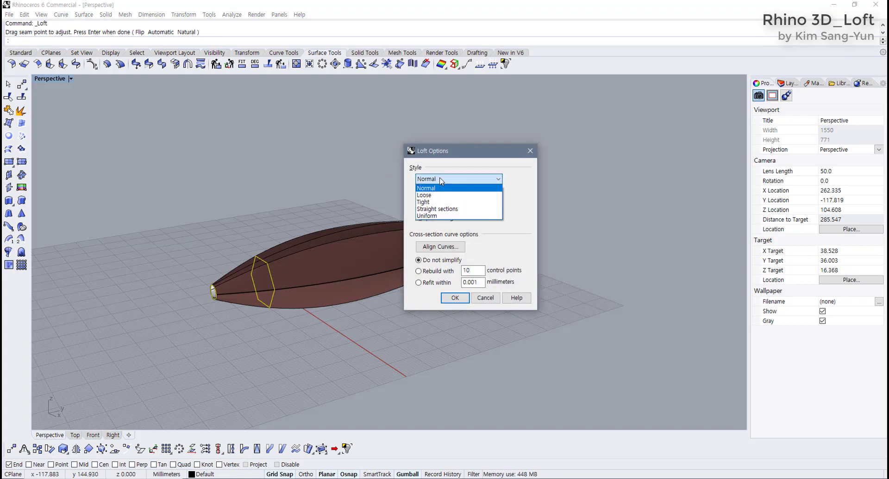
click(446, 211)
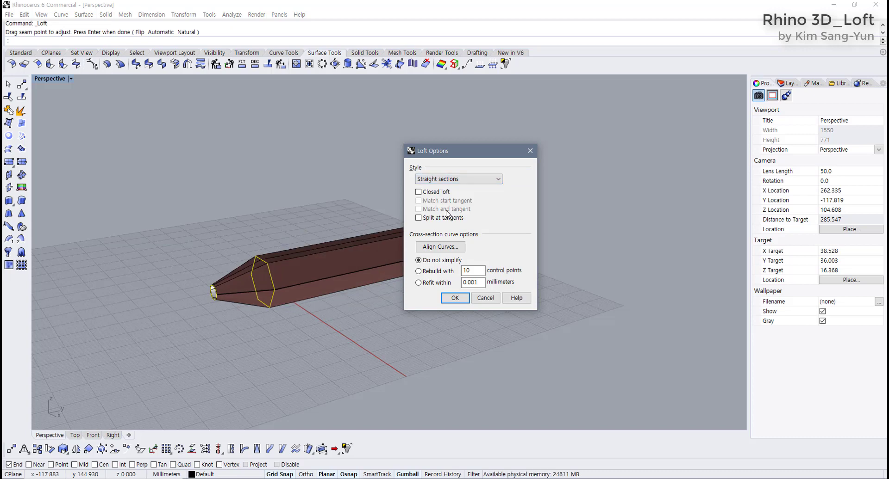
right_drag(398, 260, 320, 280)
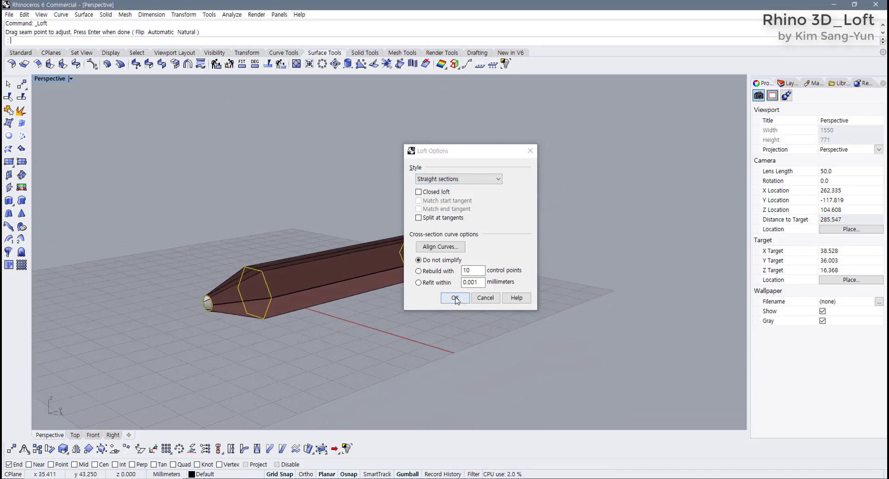
click(455, 298)
mouse_move(412, 323)
right_down()
mouse_move(440, 324)
mouse_move(396, 324)
mouse_move(418, 224)
mouse_move(329, 264)
mouse_move(377, 323)
mouse_move(363, 329)
mouse_move(389, 329)
right_up()
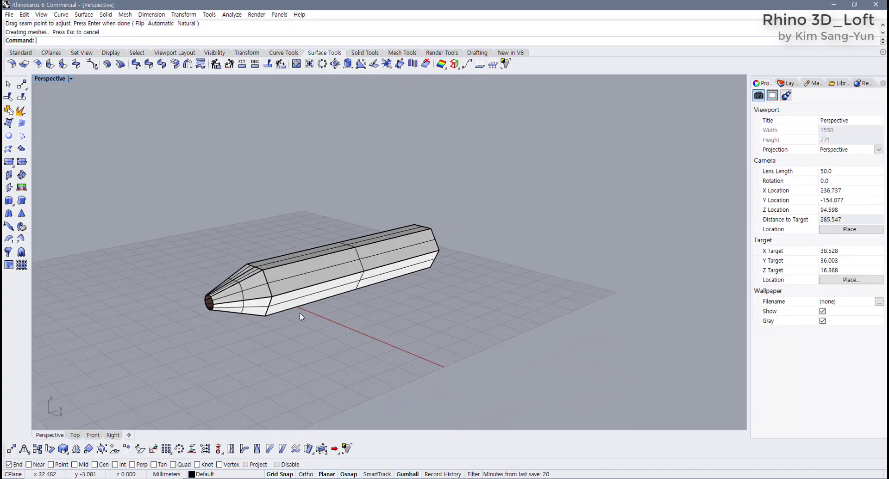
scroll(300, 300, up, 2)
scroll(300, 300, up, 10)
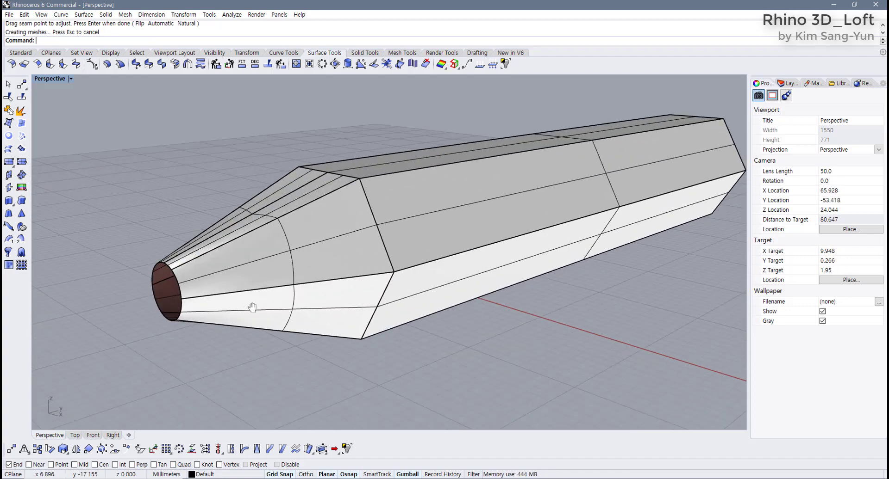
click(255, 277)
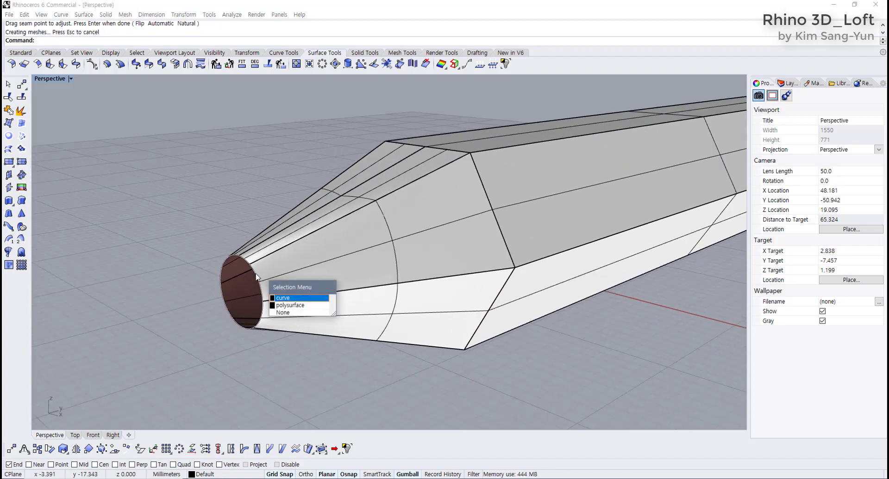
click(297, 298)
right_drag(297, 298, 192, 320)
click(199, 315)
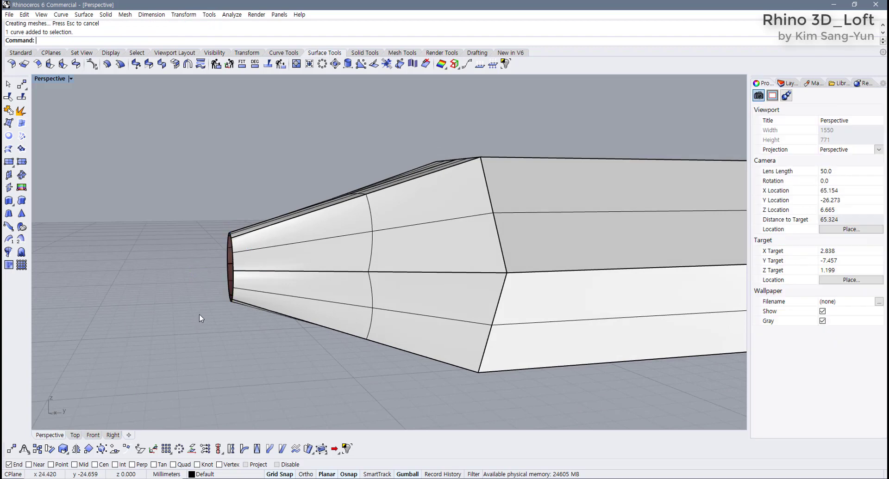
drag(227, 236, 187, 280)
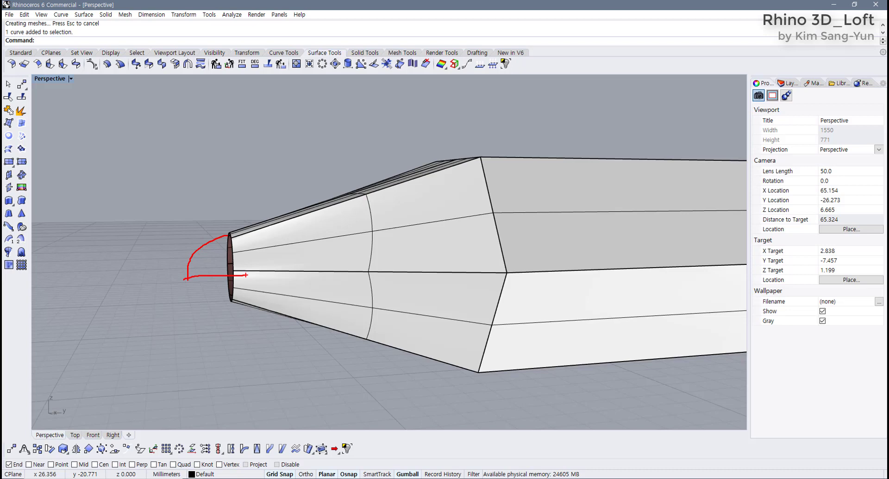
drag(191, 266, 230, 299)
drag(199, 248, 239, 302)
mouse_move(207, 277)
mouse_down()
mouse_move(266, 283)
mouse_move(231, 228)
mouse_up()
key(Escape)
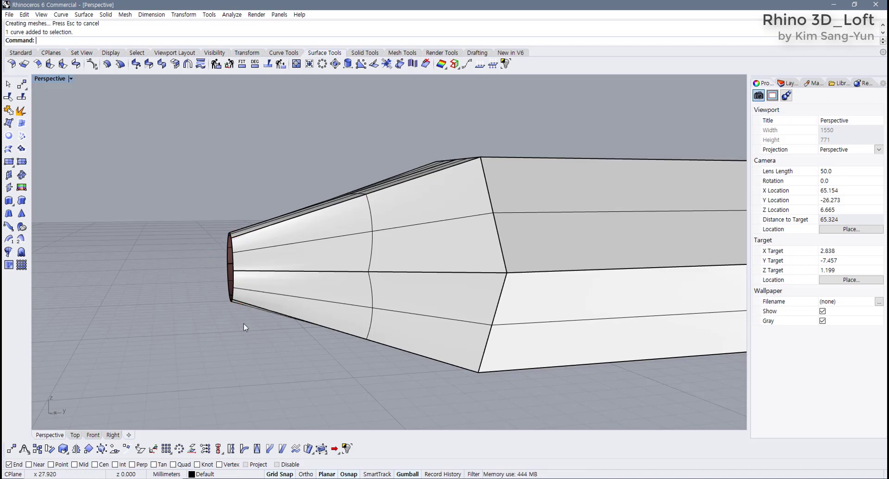
right_drag(204, 296, 254, 309)
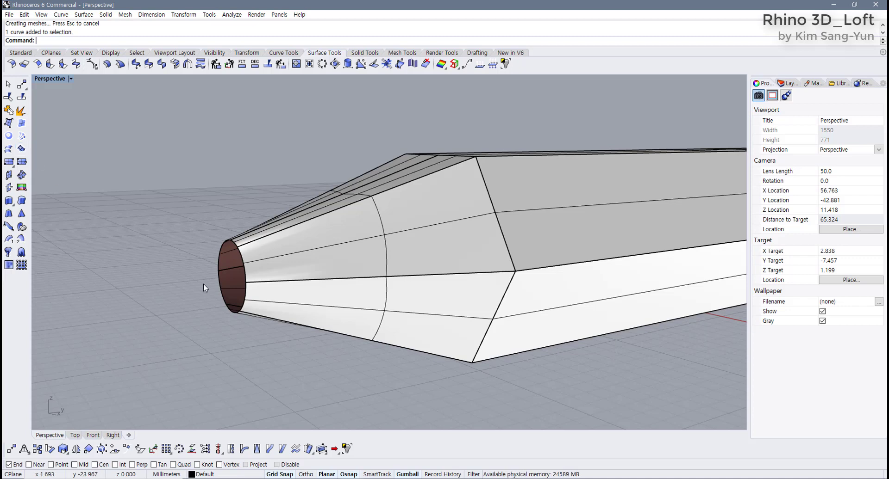
- Pick the rim curve at the lofted body's open tip and start Patch from Surface Tools
click(240, 312)
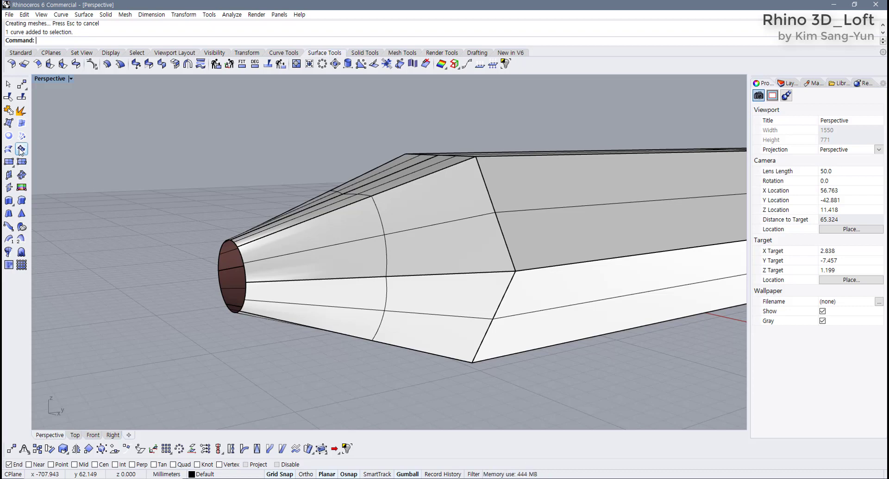
click(21, 149)
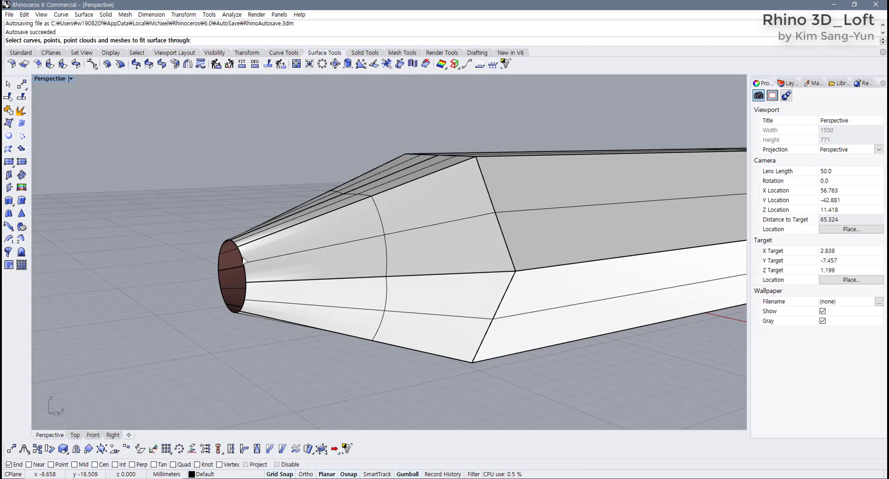
click(244, 260)
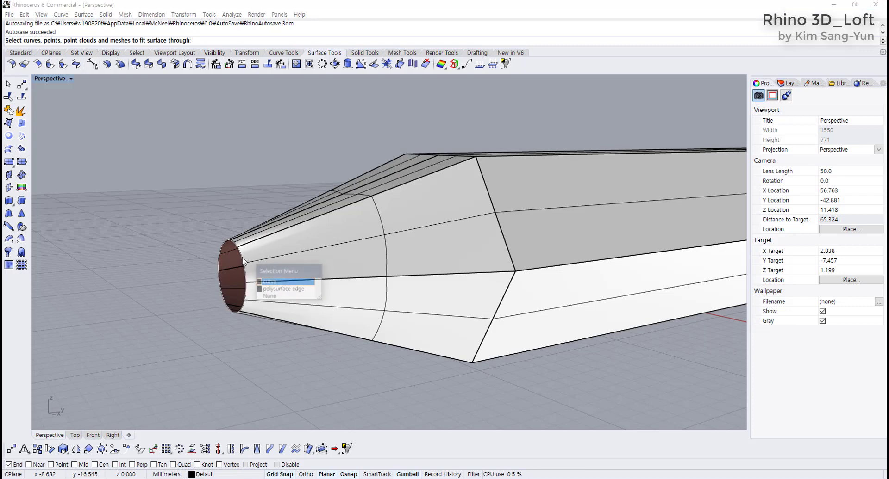
click(284, 283)
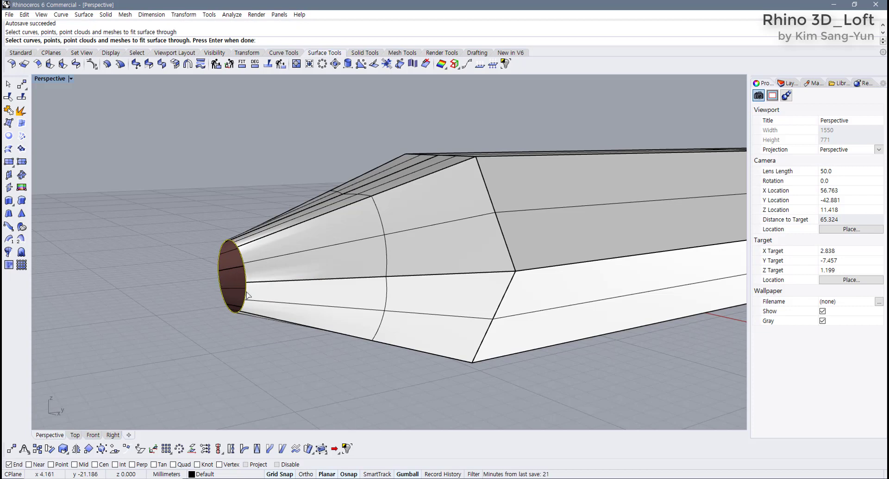
key(Return)
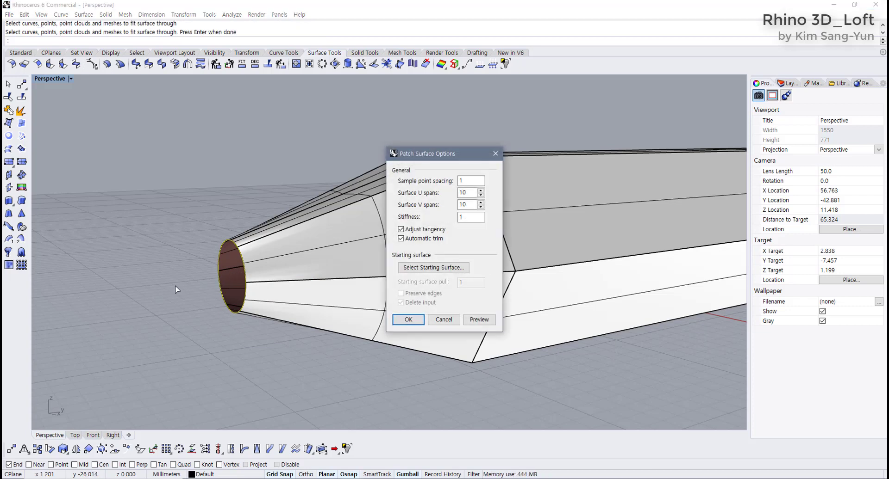
drag(437, 158, 337, 159)
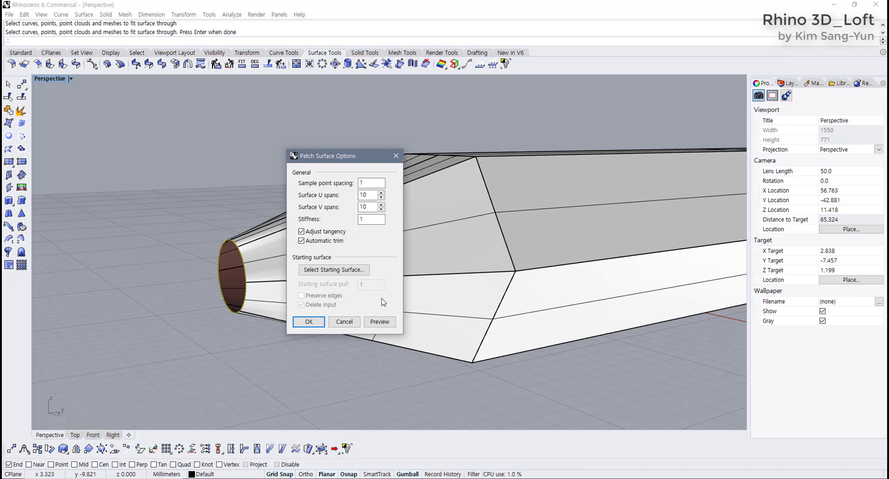
click(379, 321)
scroll(234, 266, up, 3)
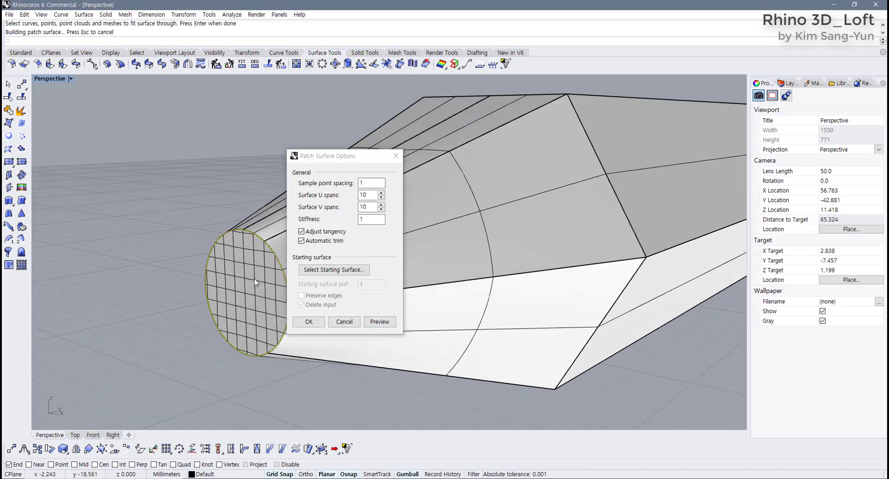
right_drag(254, 279, 294, 265)
drag(350, 158, 401, 164)
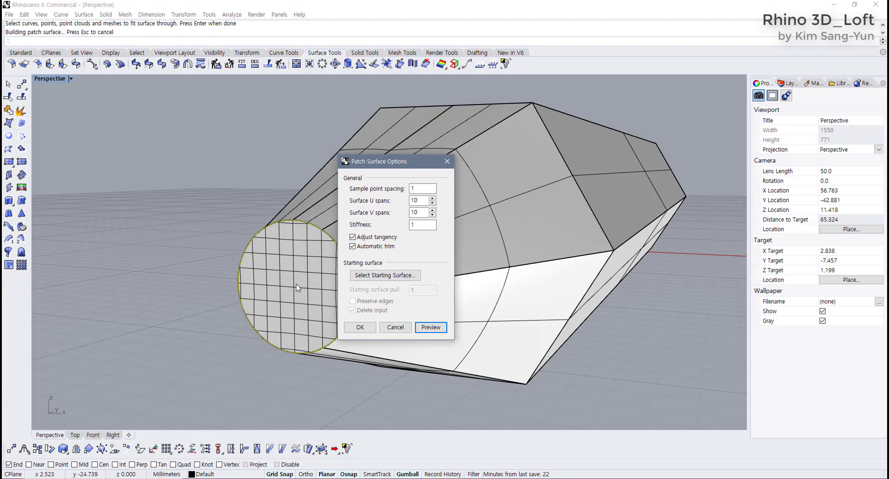
right_drag(313, 289, 271, 272)
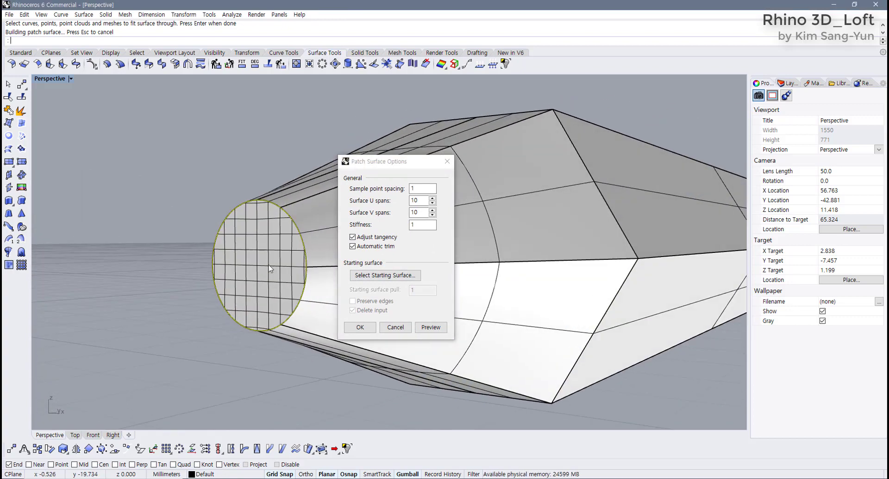
right_drag(270, 269, 205, 240)
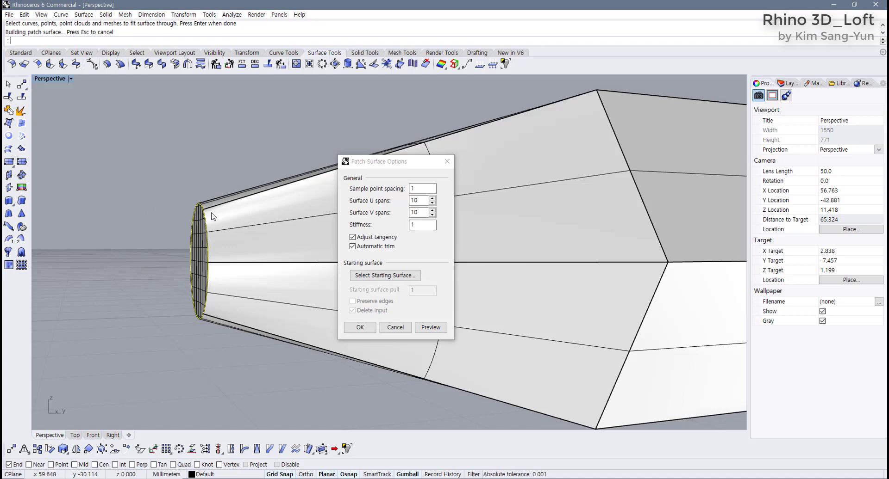
click(396, 330)
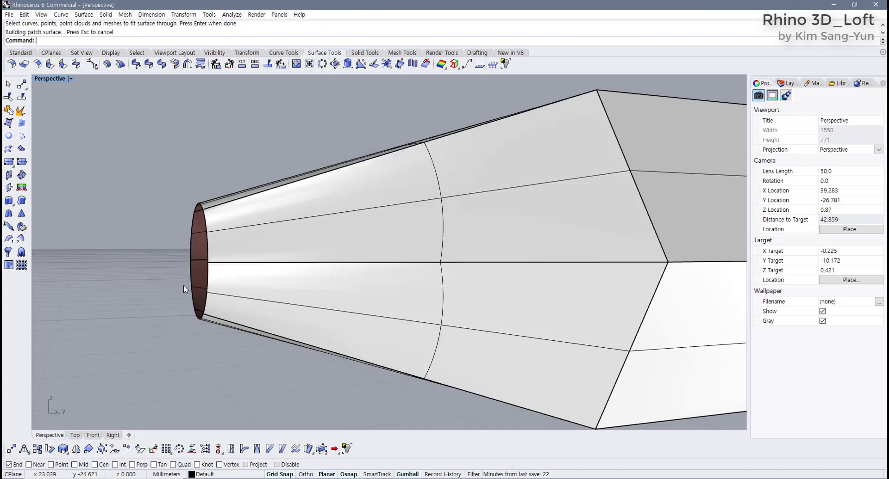
- Select the loose rim curve at the pen's open tip and delete it
mouse_move(183, 286)
right_down()
mouse_move(223, 285)
mouse_move(183, 294)
right_up()
click(249, 232)
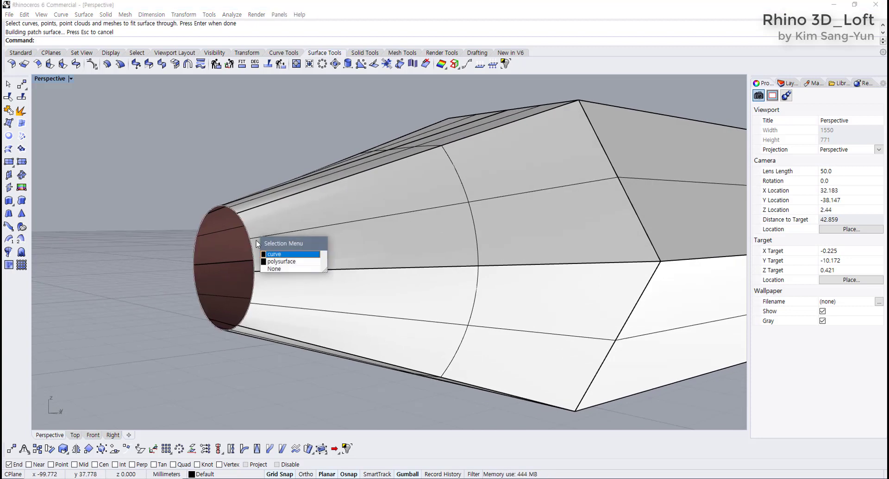
click(283, 262)
drag(184, 201, 262, 340)
right_drag(262, 341, 258, 341)
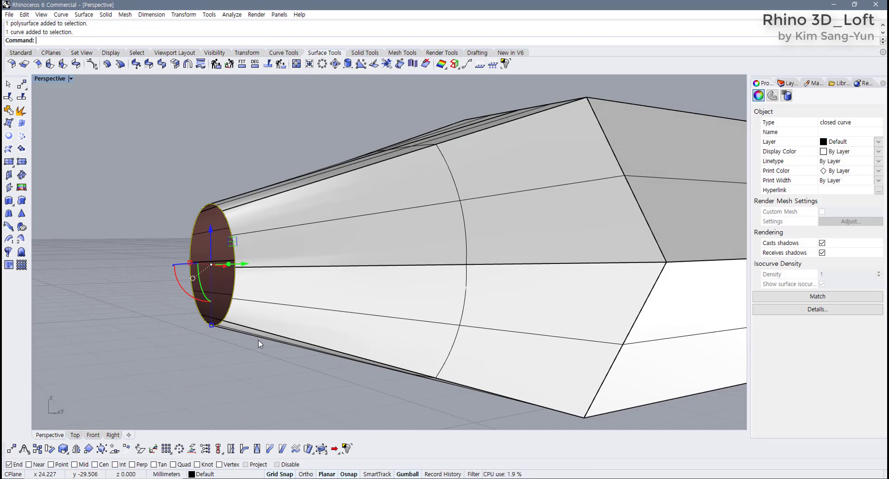
key(Delete)
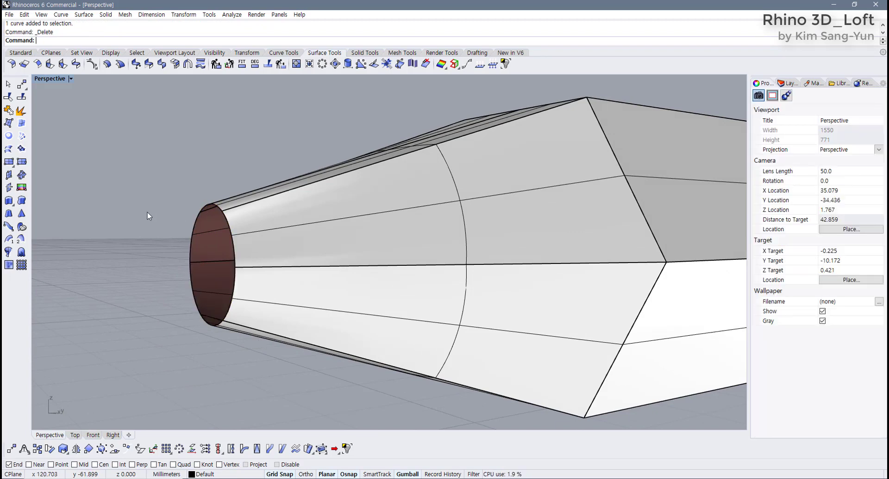
- Patch the narrow tip's rim edges into a domed 10 × 10 span surface
click(22, 149)
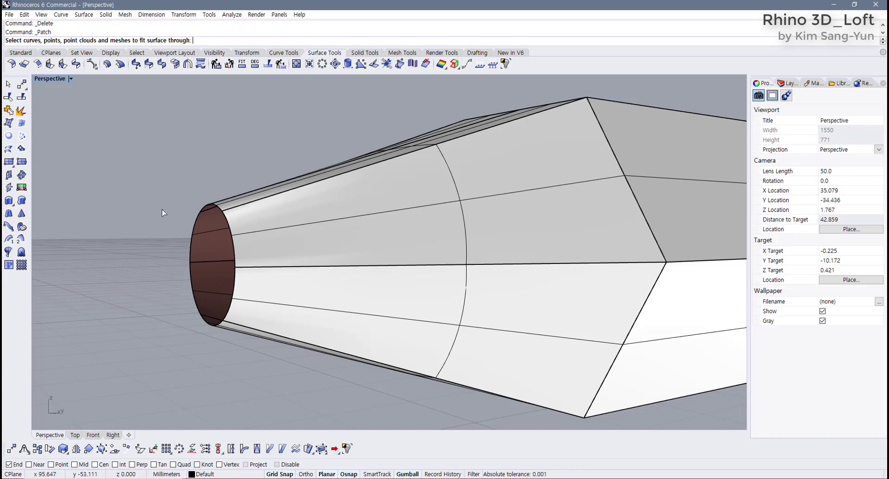
click(232, 244)
click(235, 286)
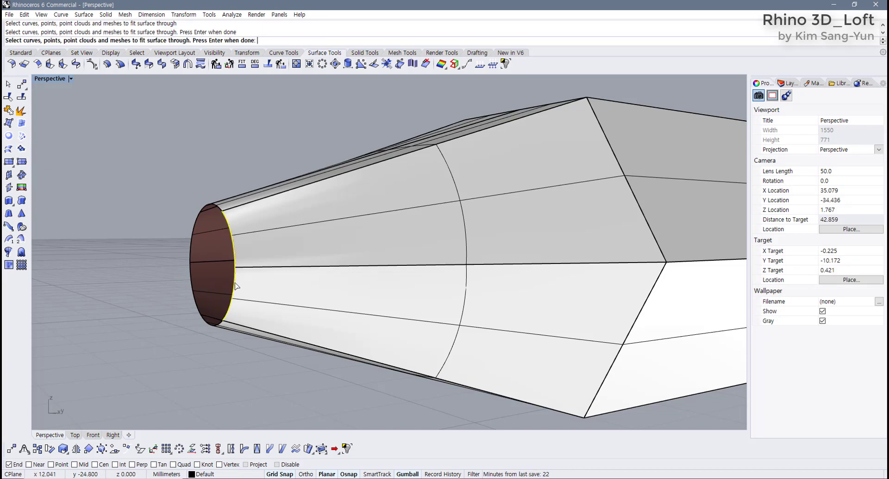
drag(136, 160, 272, 376)
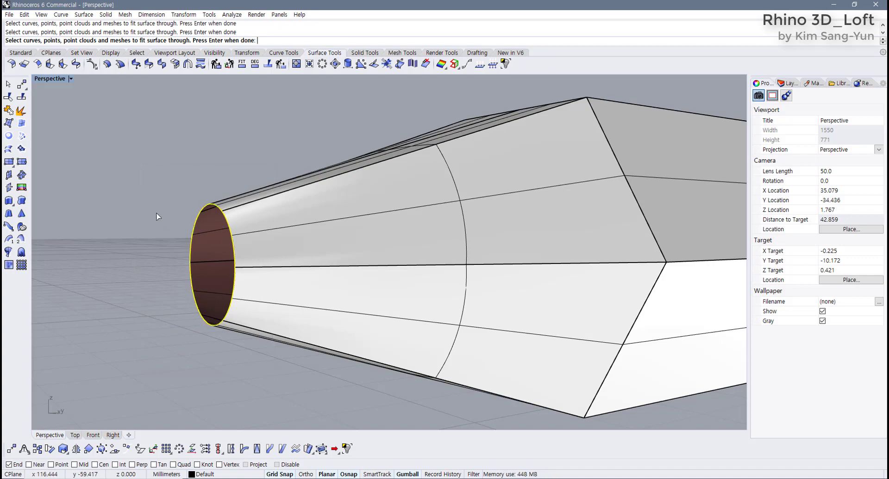
key(Return)
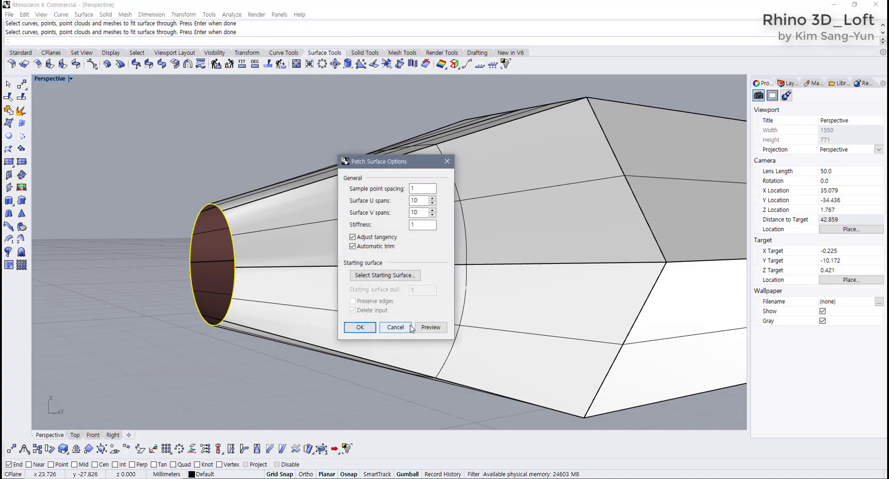
click(430, 327)
right_drag(225, 299, 197, 255)
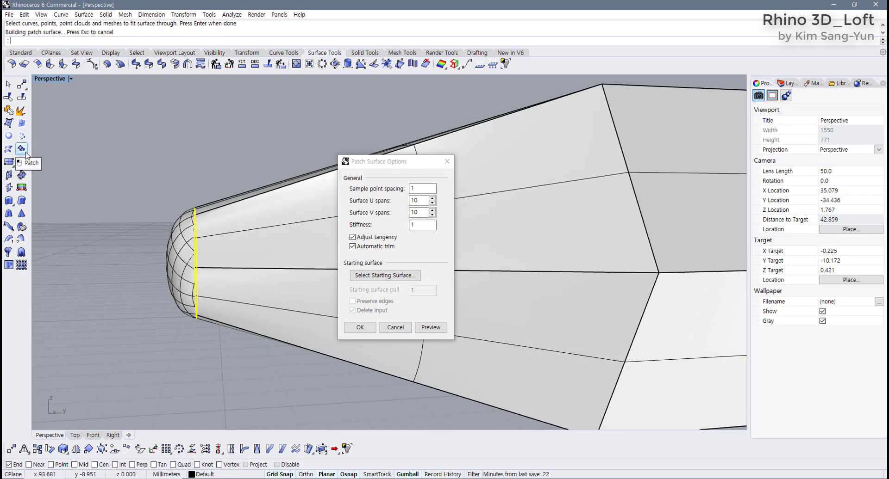
click(367, 328)
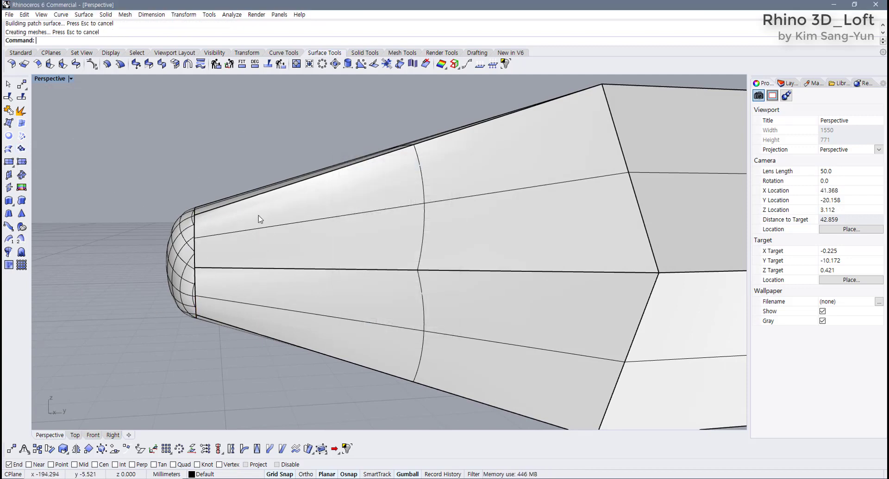
scroll(208, 133, down, 4)
- Draw a circle beside the pen in the Top view and raise it upward
double_click(60, 80)
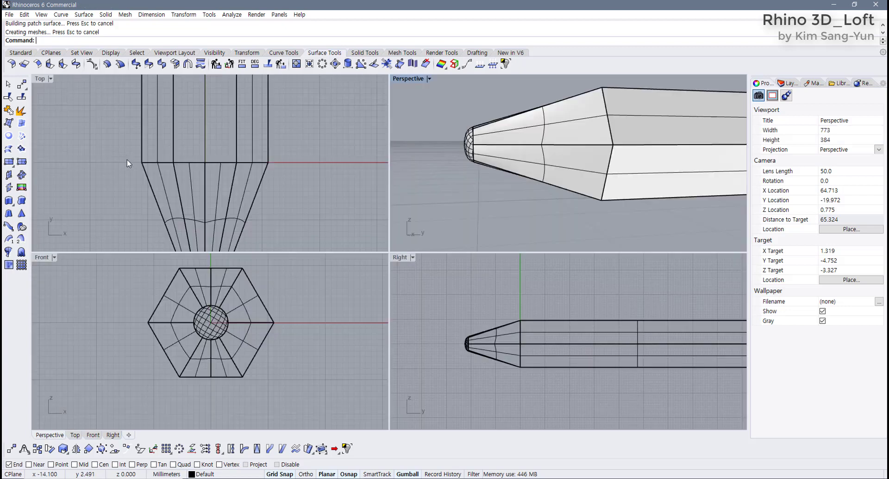
scroll(195, 172, down, 6)
right_drag(204, 188, 146, 187)
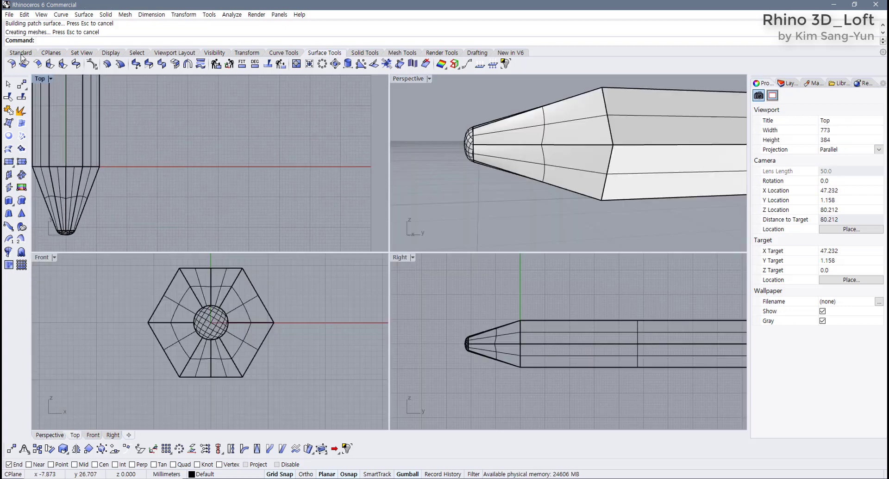
click(20, 52)
click(8, 110)
click(200, 167)
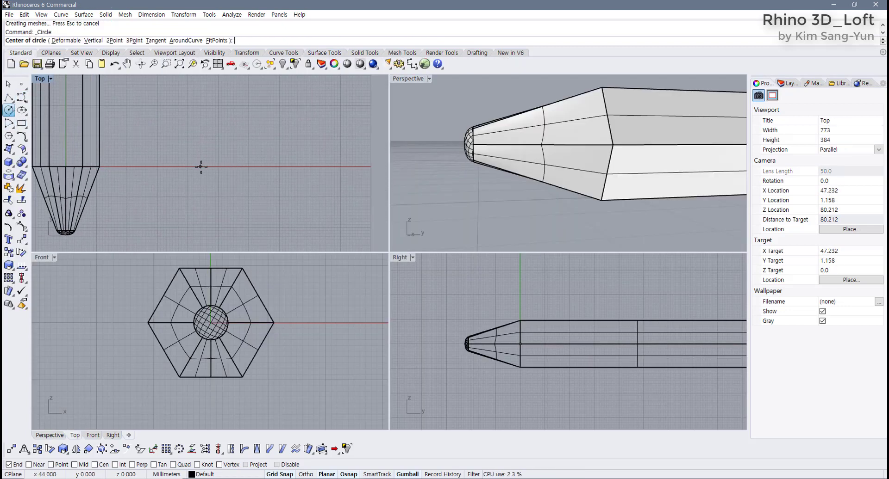
click(245, 168)
click(245, 176)
scroll(253, 318, down, 8)
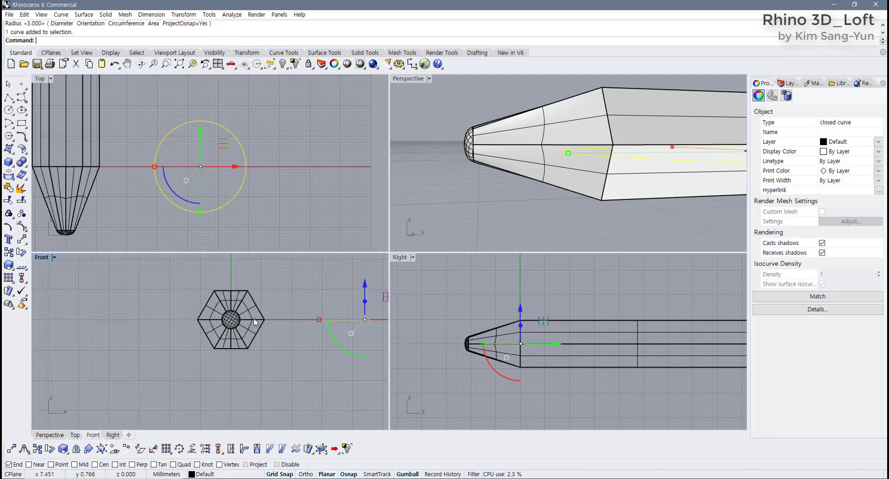
right_drag(278, 316, 171, 338)
scroll(256, 330, up, 2)
drag(241, 328, 240, 273)
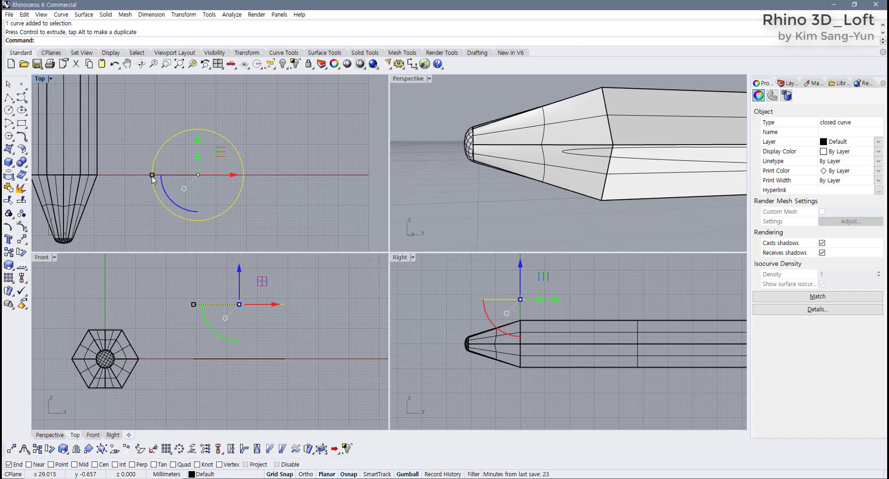
- Make a smaller concentric copy of the circle and shrink the upper circle
mouse_move(152, 175)
mouse_down()
mouse_move(176, 175)
mouse_move(167, 174)
mouse_up()
click(318, 301)
drag(291, 276, 202, 384)
right_drag(249, 378, 225, 392)
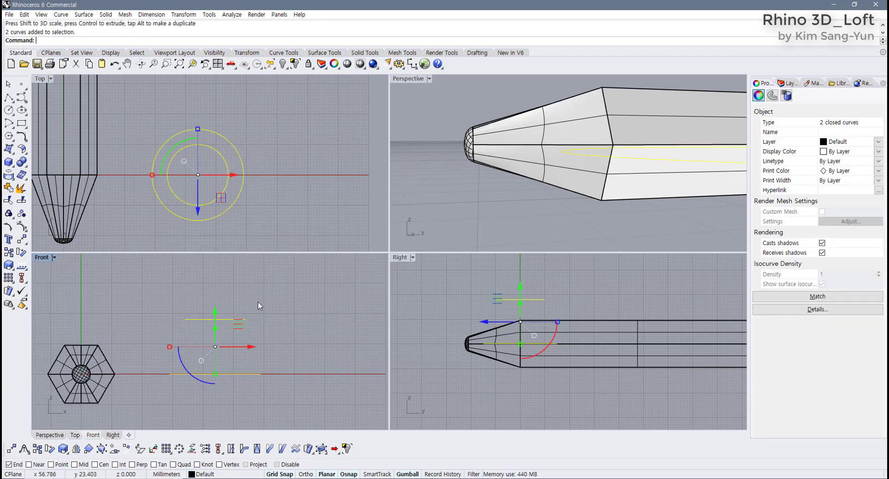
click(257, 302)
click(186, 319)
scroll(185, 319, up, 2)
drag(186, 319, 192, 319)
drag(249, 208, 149, 139)
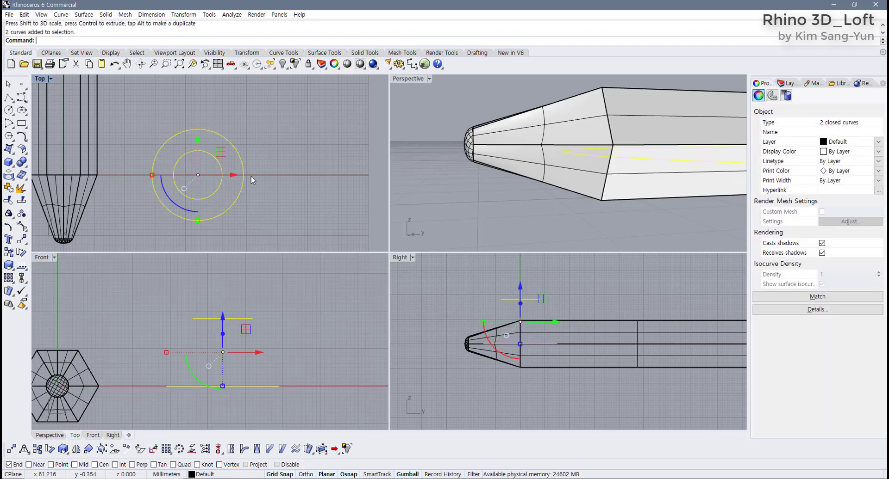
scroll(252, 179, down, 3)
- Copy the circle pair to the right, then lower and slightly enlarge its inner circle
drag(211, 182, 284, 182)
click(310, 227)
scroll(203, 345, down, 4)
right_drag(196, 344, 142, 345)
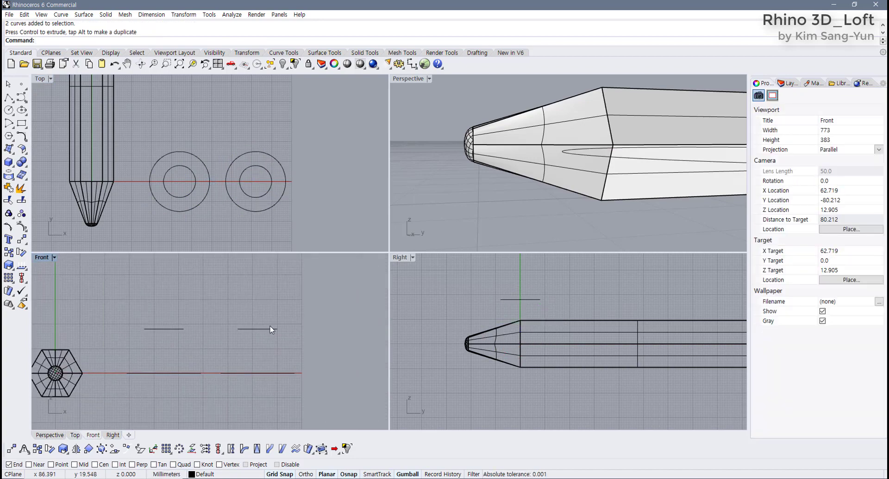
drag(270, 329, 252, 341)
key(ctrl+z)
drag(257, 304, 228, 358)
scroll(249, 386, up, 2)
click(330, 185)
- Select all four circles and isolate them
scroll(383, 182, down, 10)
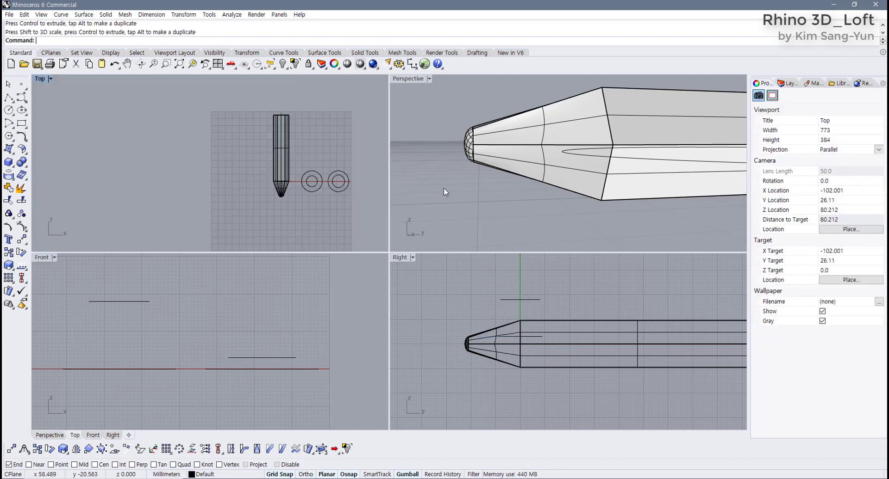
scroll(443, 188, down, 2)
drag(362, 203, 302, 162)
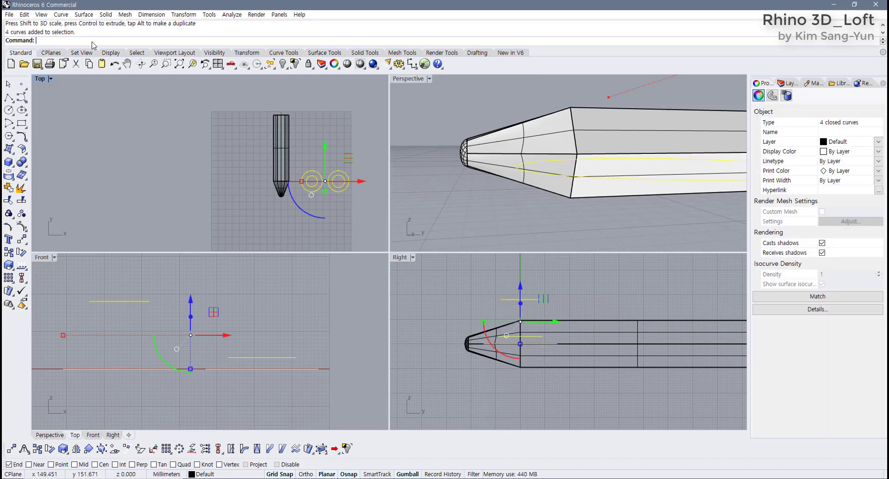
click(295, 64)
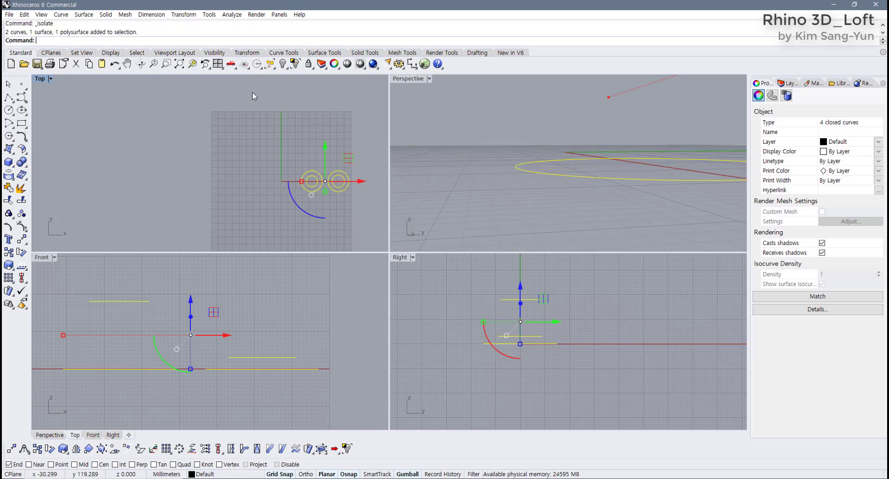
- Zoom all views to the circles and maximize the Perspective view
right_click(192, 64)
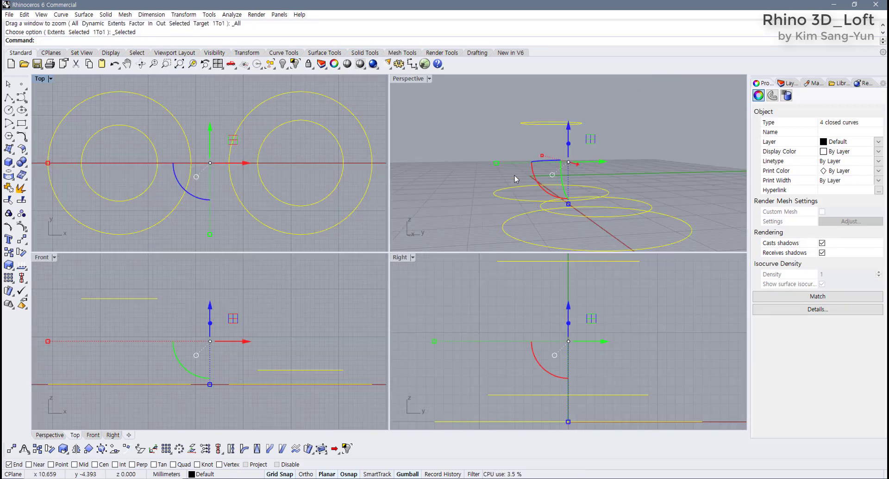
click(488, 168)
right_drag(488, 167, 487, 98)
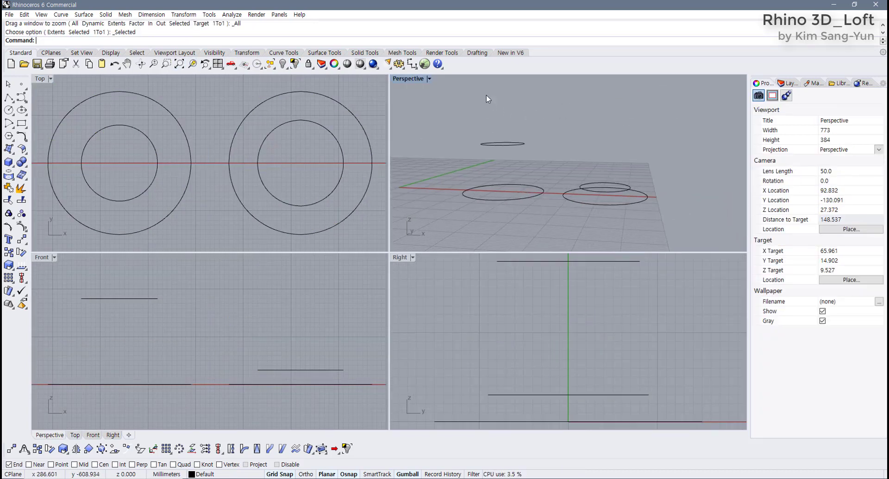
double_click(408, 79)
right_drag(396, 170, 301, 367)
- Loft the two left circles with Normal style into a tapered cone
click(243, 188)
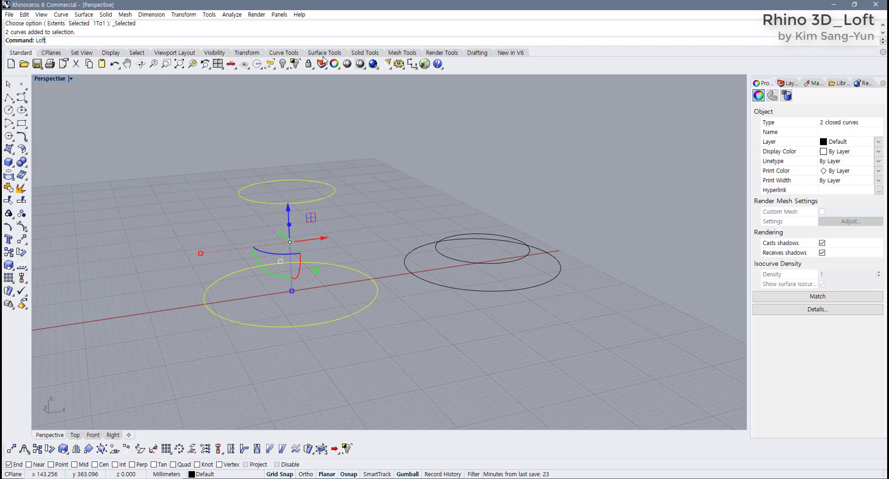
key(Return)
key(Return)
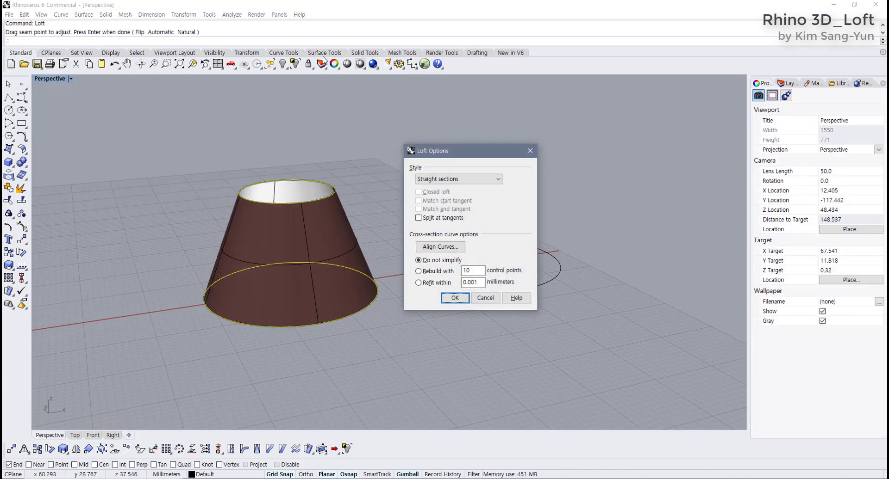
click(464, 179)
click(456, 186)
click(455, 298)
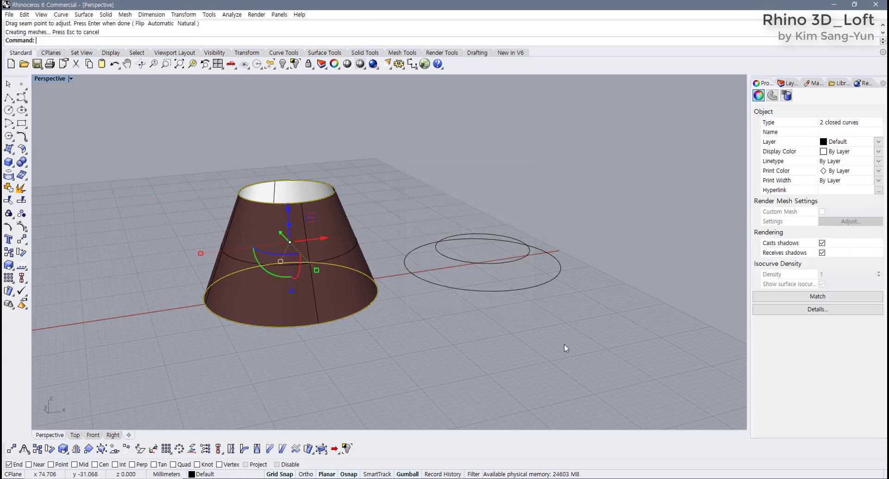
- Loft the two right circles into a low flared ring
drag(564, 345, 501, 223)
key(Return)
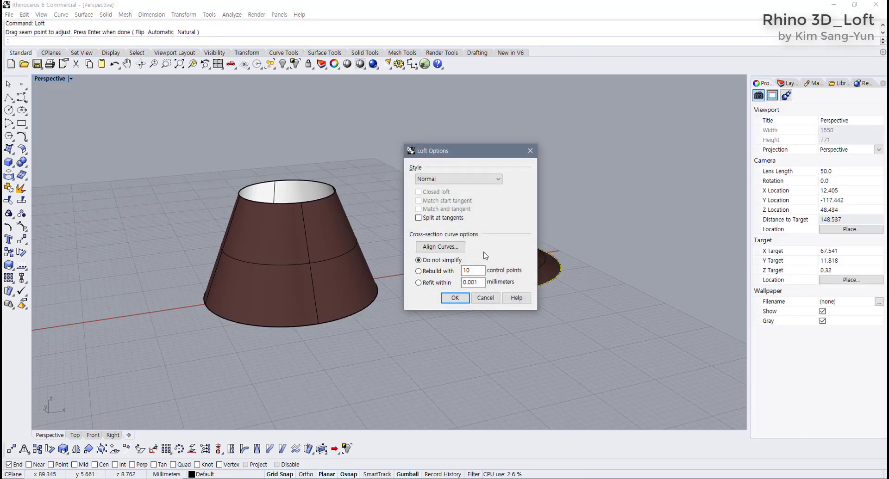
click(457, 297)
right_drag(462, 340, 358, 284)
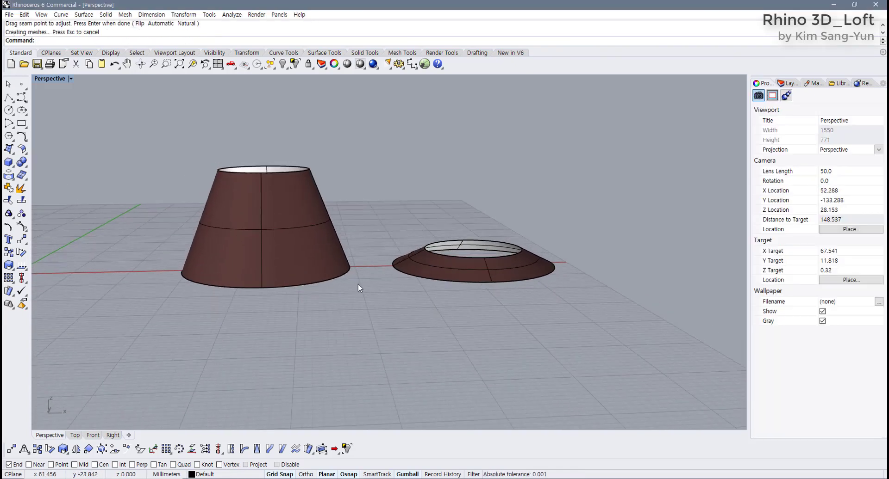
- Delete the leftover curve around the cone's top
drag(198, 149, 321, 183)
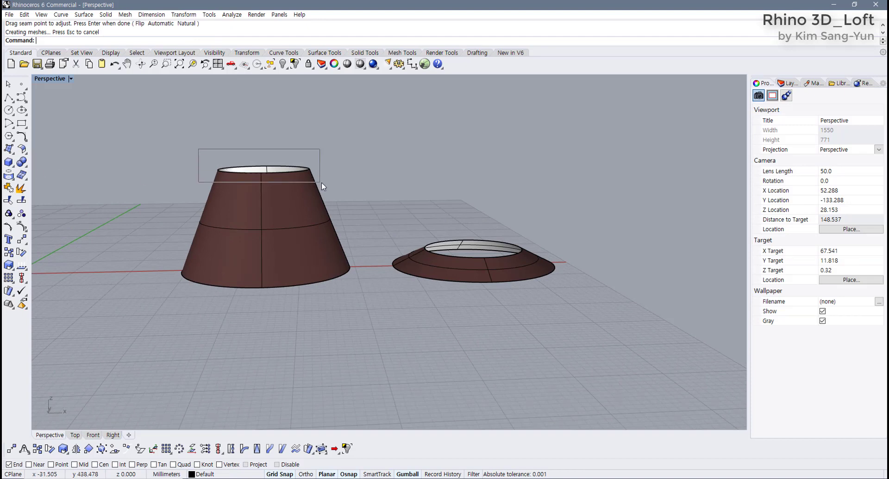
scroll(355, 201, up, 3)
key(Delete)
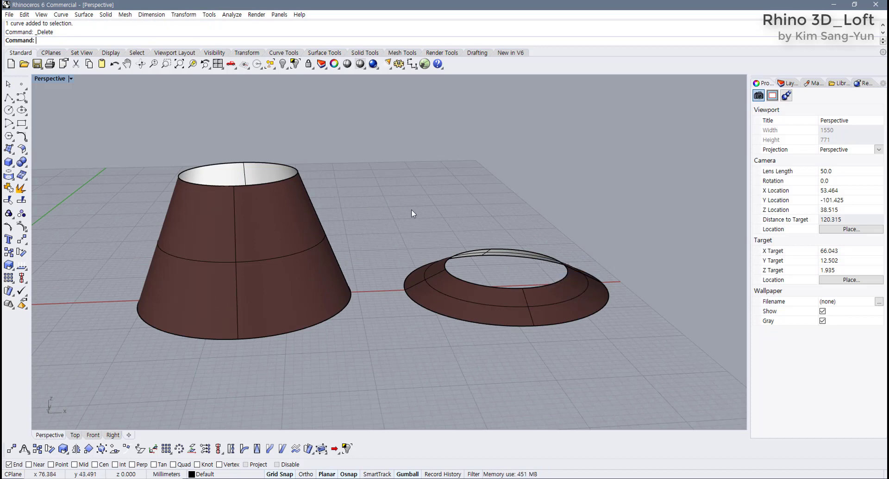
right_drag(411, 209, 392, 155)
click(324, 54)
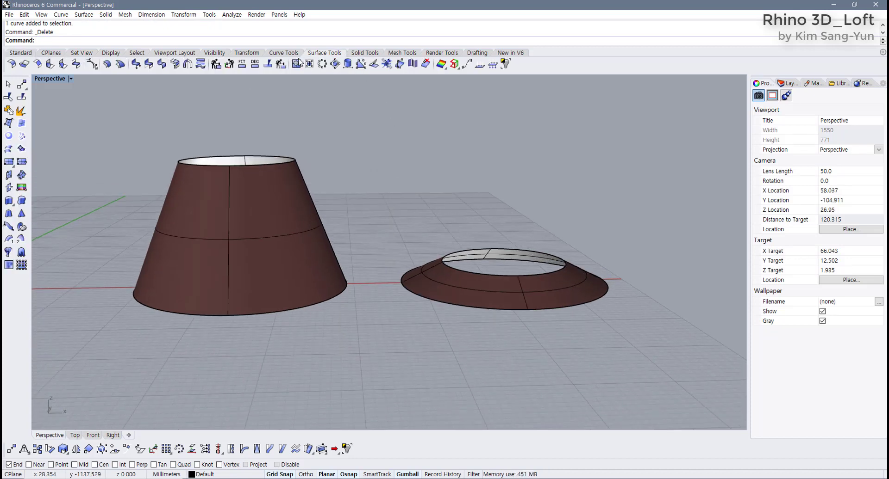
- Cap the cone's open top edge with a patch surface
click(21, 149)
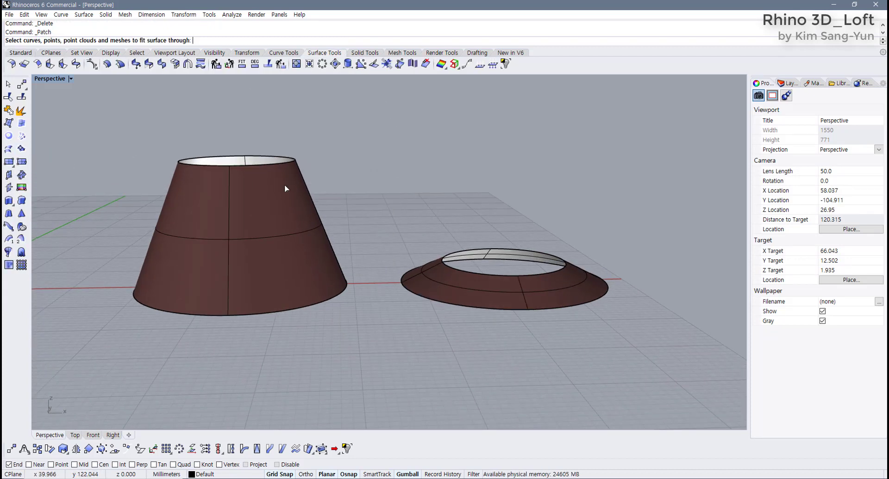
click(278, 162)
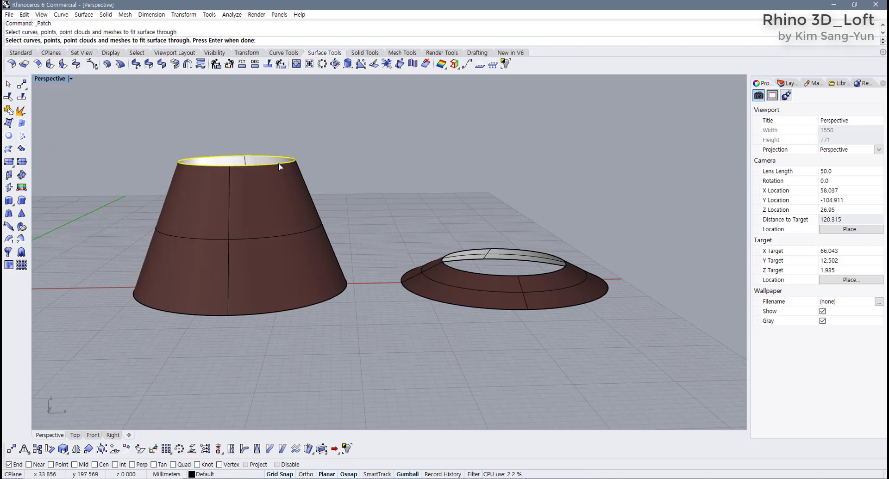
key(Return)
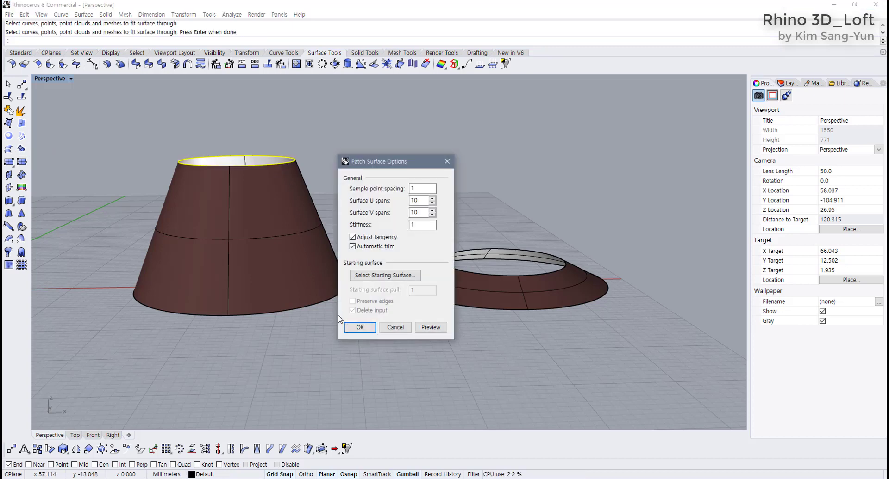
click(360, 328)
- Fill the ring's inner opening with a patch surface
key(Return)
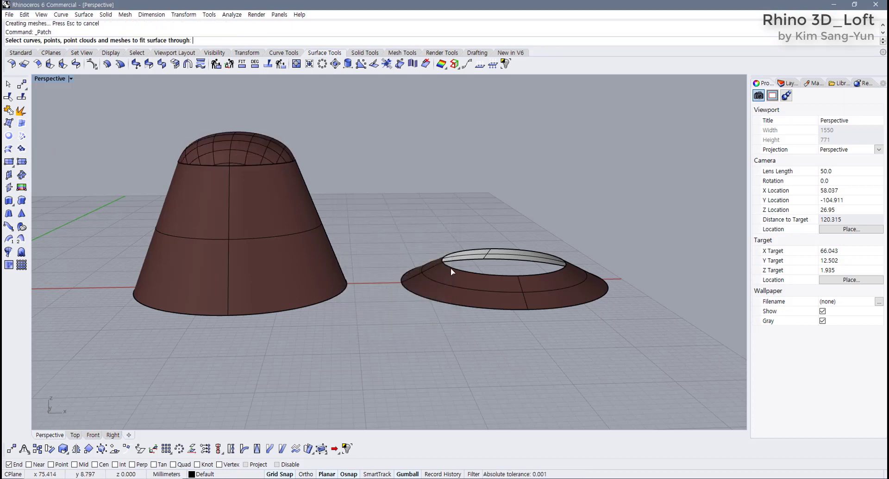
click(452, 267)
key(Return)
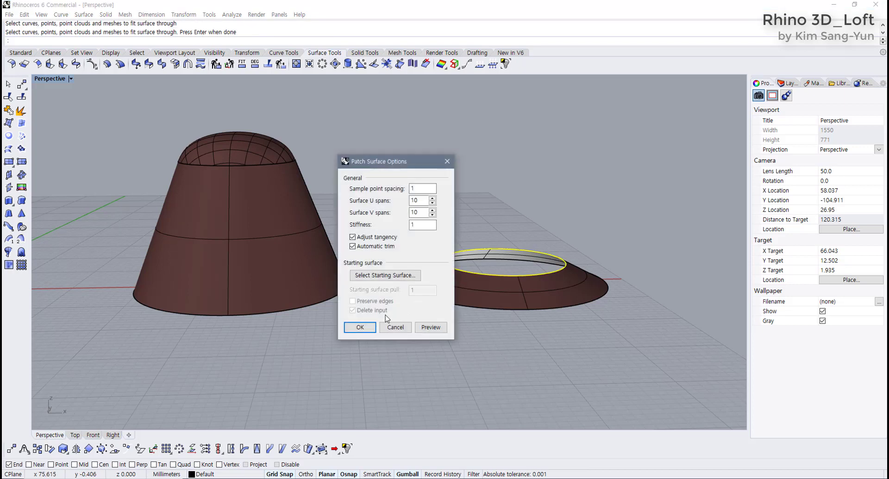
click(359, 327)
- Orbit from low and high angles to inspect the capped cone and ring
right_drag(367, 329, 368, 251)
scroll(368, 252, up, 2)
click(265, 213)
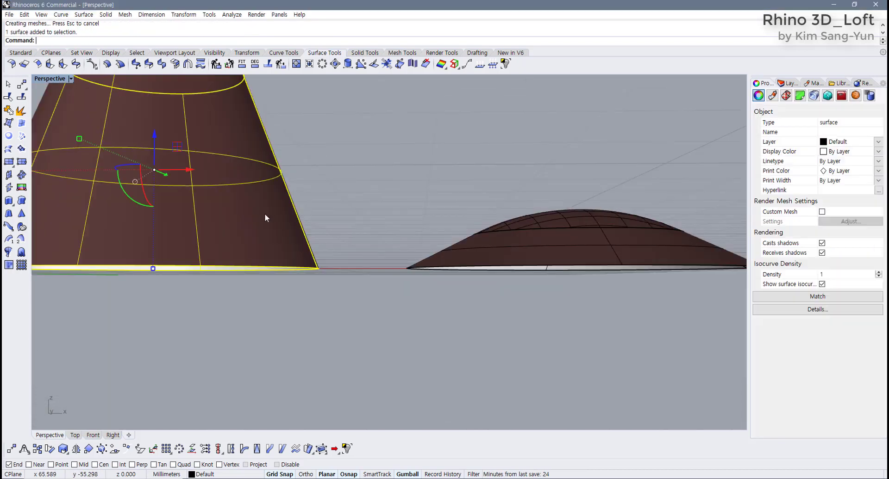
scroll(265, 213, down, 4)
right_drag(263, 224, 265, 233)
click(338, 181)
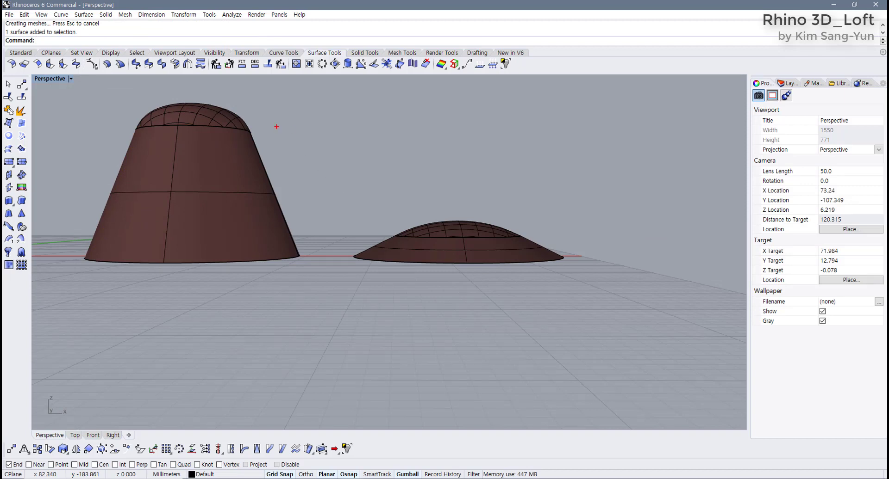
drag(313, 135, 324, 233)
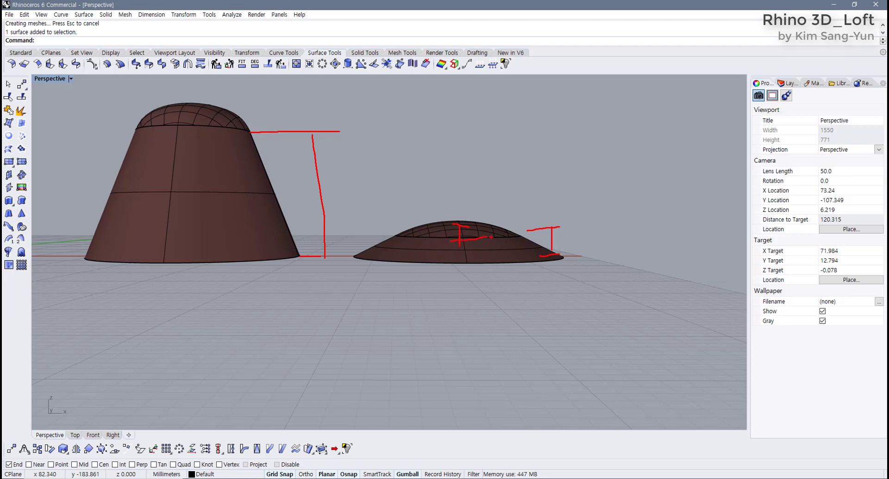
key(Escape)
right_drag(419, 202, 563, 148)
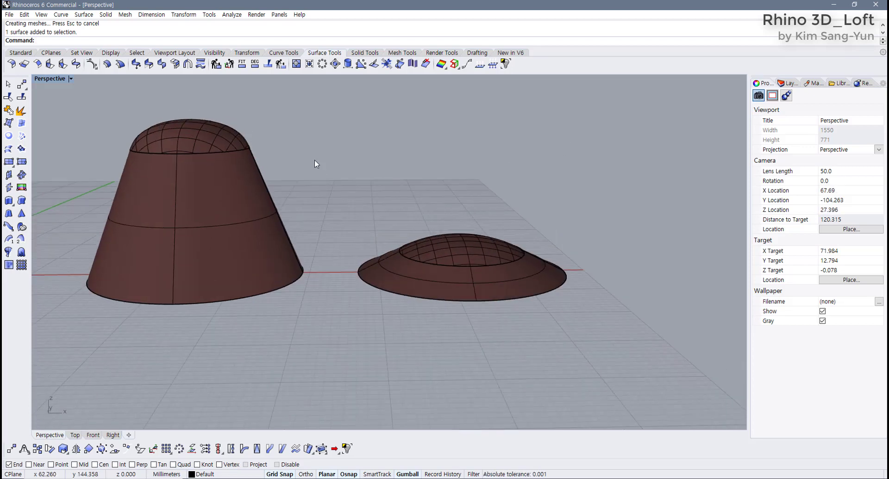
- Preview the Perspective view in Rendered display, then return to Shaded
click(70, 78)
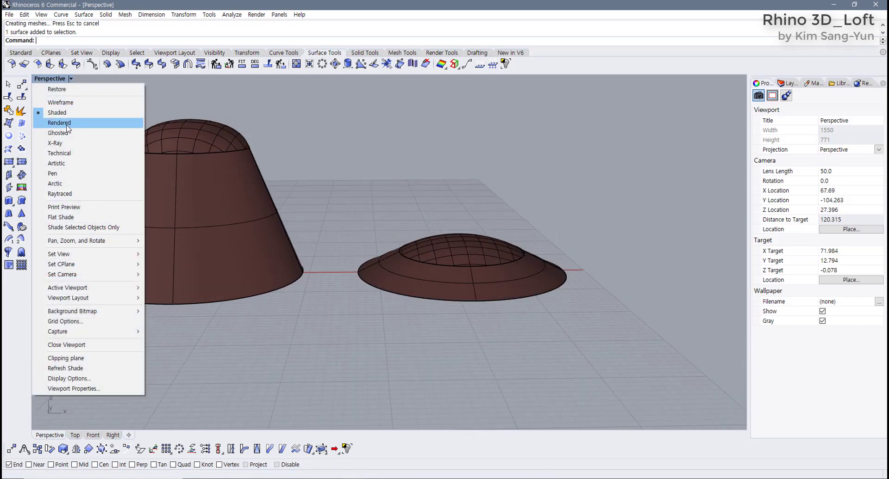
click(59, 123)
right_drag(311, 245, 318, 225)
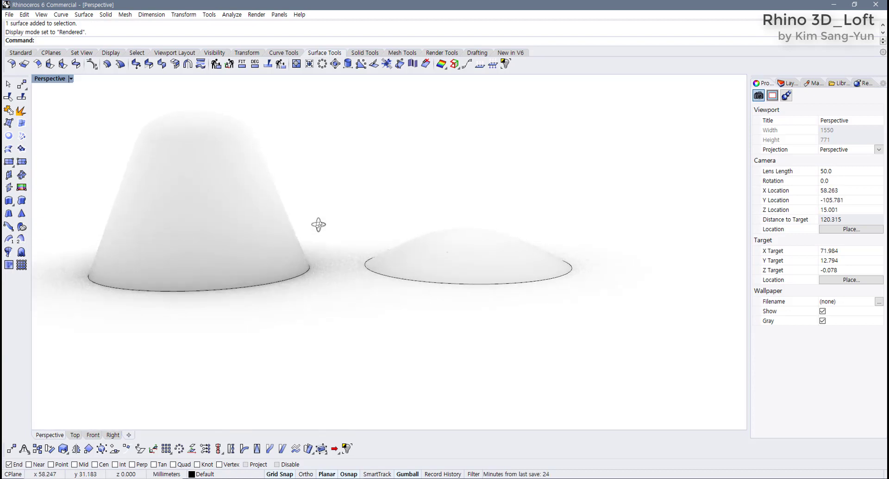
click(200, 131)
click(70, 78)
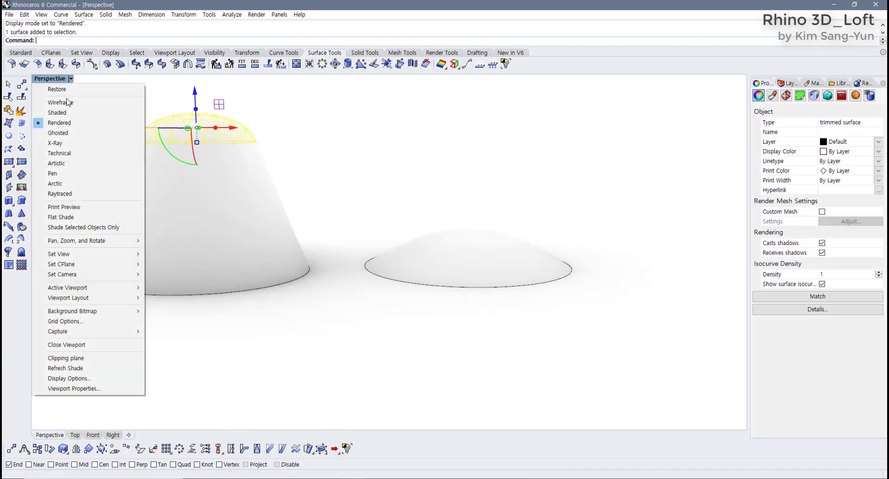
click(57, 113)
click(315, 210)
mouse_move(316, 210)
right_down()
mouse_move(310, 278)
mouse_move(310, 230)
mouse_move(371, 207)
mouse_move(415, 260)
mouse_move(504, 259)
mouse_move(438, 230)
mouse_move(388, 224)
mouse_move(214, 144)
right_up()
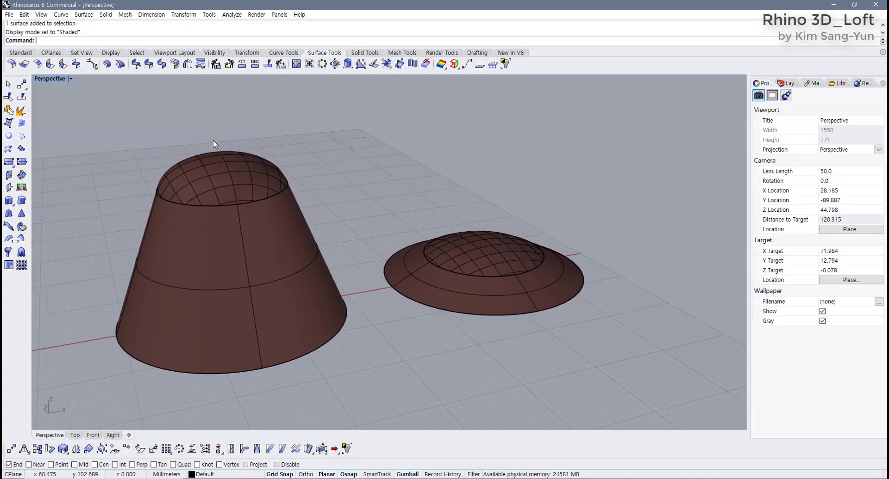
click(226, 159)
click(378, 157)
- Flip the cone and ring surfaces so their outer faces show light grey
drag(517, 138, 88, 355)
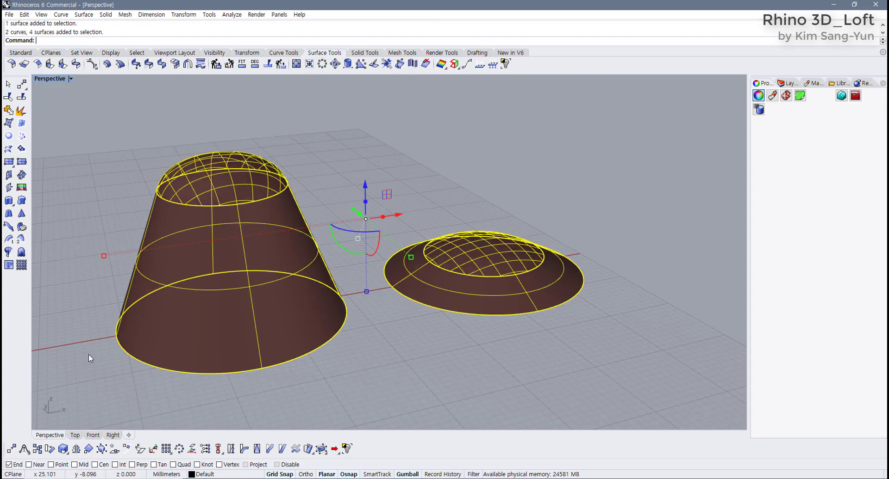
click(17, 53)
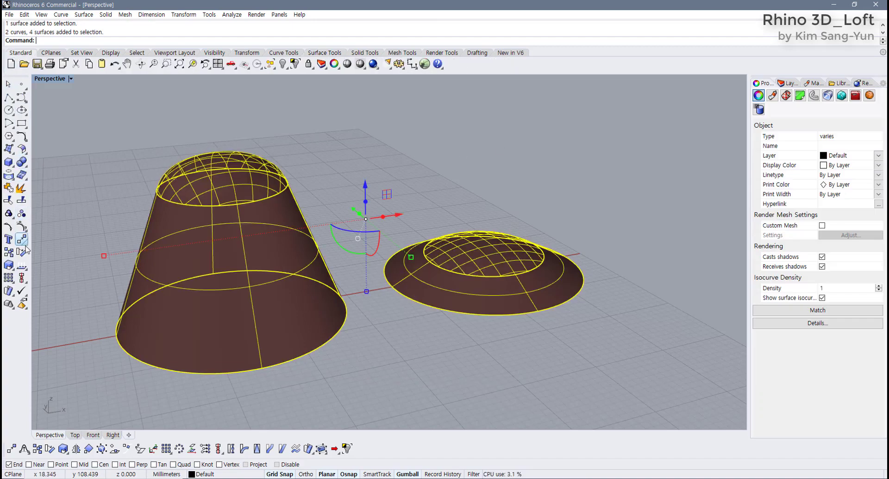
right_click(23, 265)
click(68, 231)
right_drag(204, 258, 199, 227)
drag(530, 136, 112, 369)
- Delete the cone and ring and show the hidden pen objects again
key(Delete)
click(282, 64)
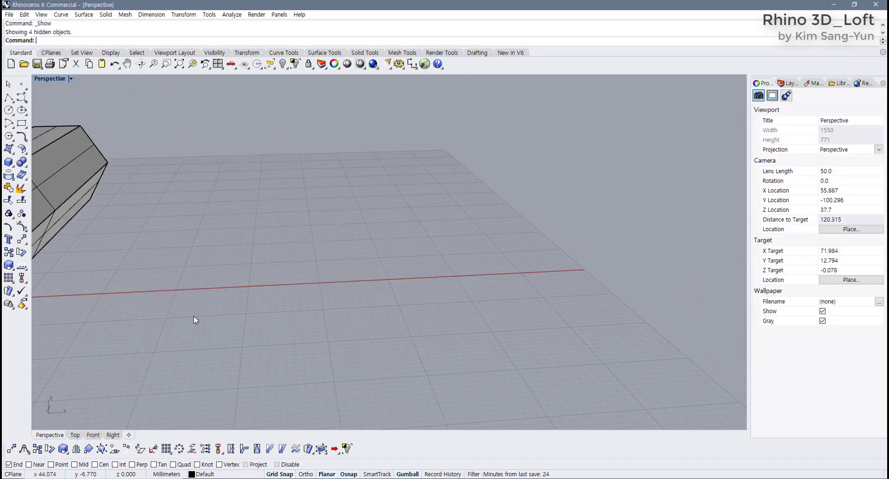
mouse_move(194, 320)
right_down()
mouse_move(230, 293)
mouse_move(182, 305)
mouse_move(192, 236)
mouse_move(218, 239)
mouse_move(120, 267)
right_up()
scroll(185, 279, up, 9)
- Zoom in on the pencil's domed tip surface
click(186, 274)
scroll(186, 262, up, 5)
scroll(186, 262, up, 3)
click(196, 243)
scroll(256, 238, down, 6)
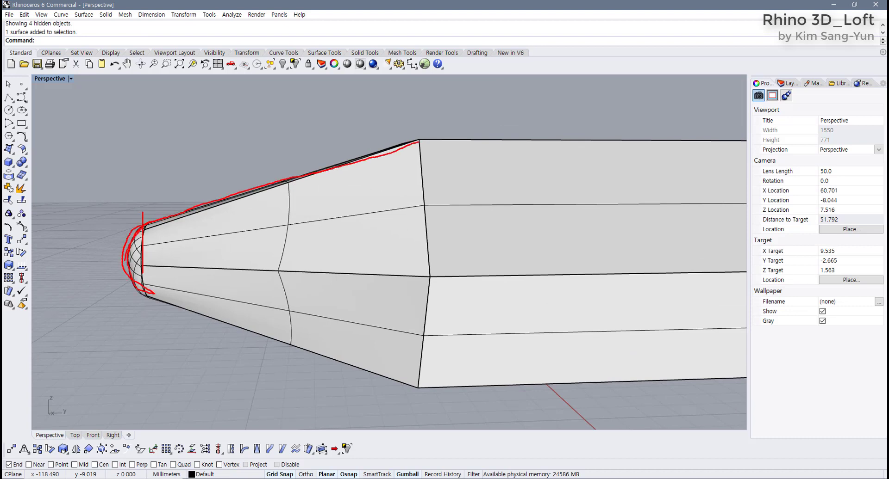
key(Escape)
- Orbit around the pencil to view its rounded tip and open hexagonal end
right_drag(268, 238, 304, 235)
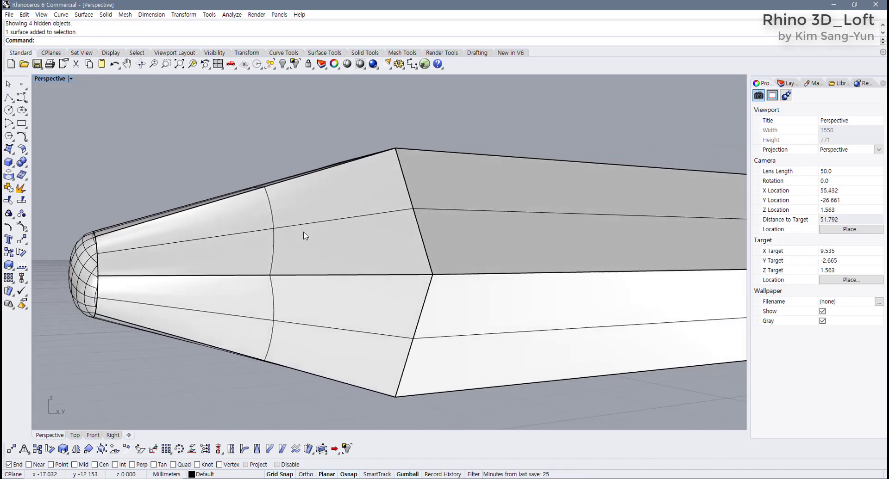
shift+right_drag(214, 260, 440, 207)
scroll(341, 194, up, 4)
mouse_move(337, 204)
right_down()
mouse_move(298, 213)
mouse_move(272, 204)
mouse_move(284, 198)
mouse_move(263, 190)
right_up()
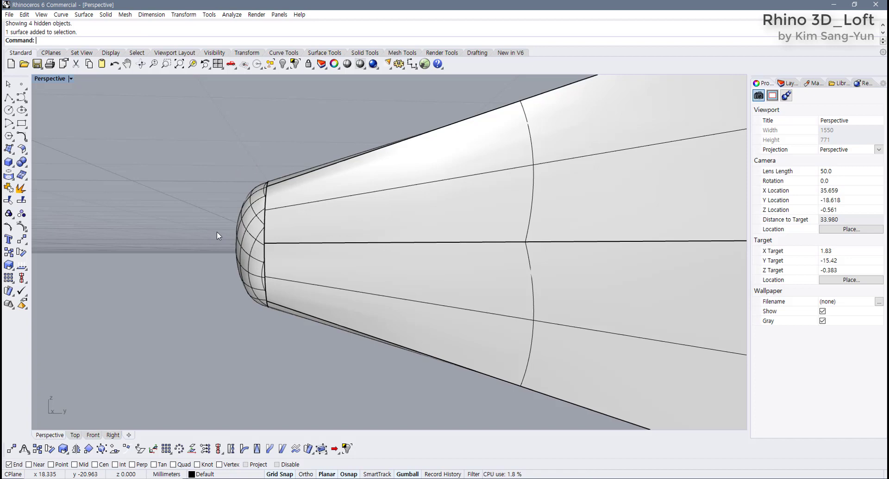
scroll(217, 231, down, 5)
right_drag(216, 232, 303, 220)
click(304, 209)
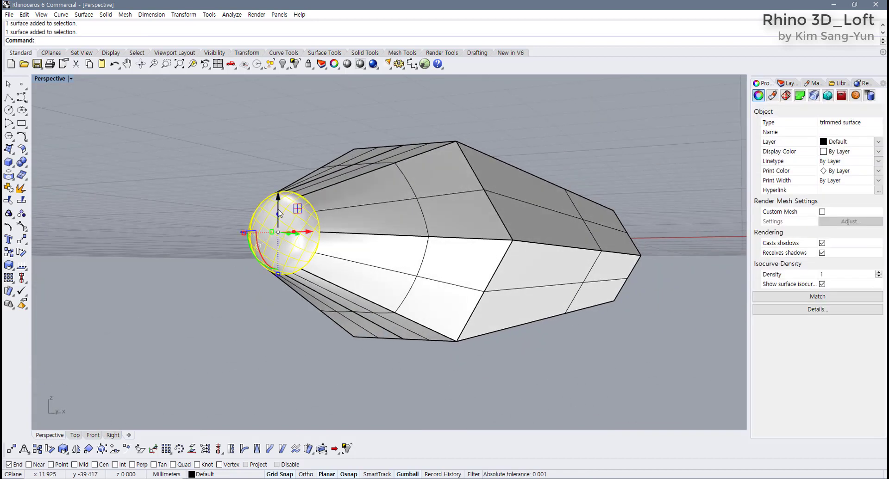
scroll(241, 245, down, 2)
mouse_move(318, 241)
right_down()
mouse_move(430, 274)
mouse_move(514, 280)
mouse_move(302, 271)
right_up()
- Cap the pencil's open hexagon end with a planar surface
scroll(314, 264, up, 4)
click(332, 233)
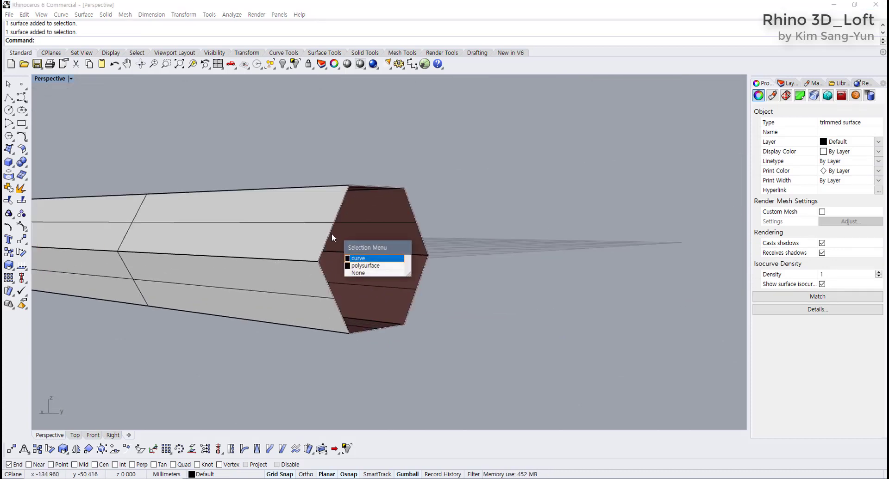
click(370, 260)
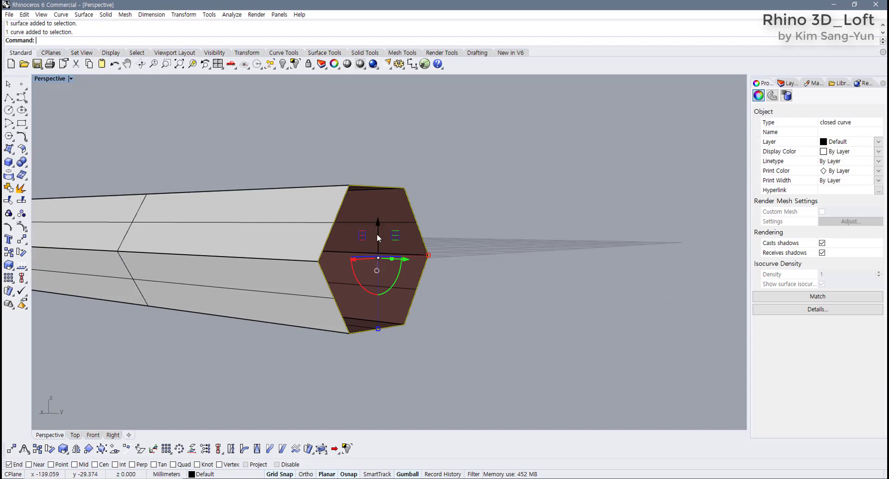
click(324, 53)
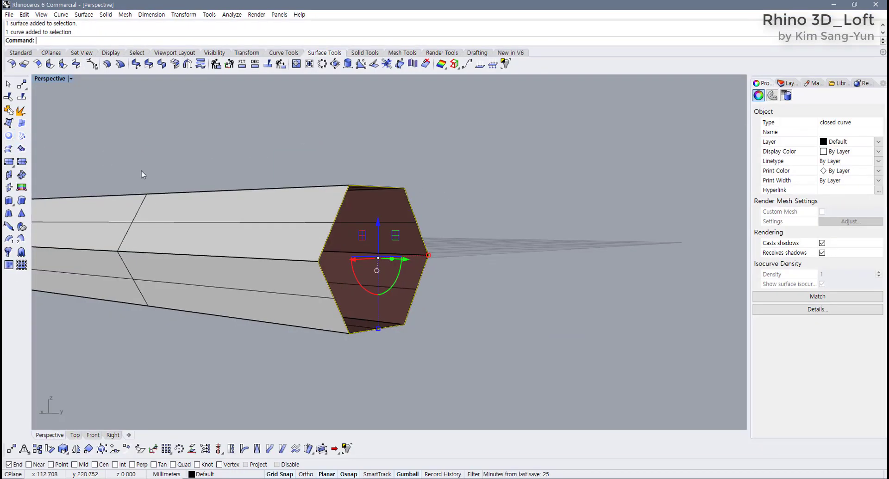
click(22, 136)
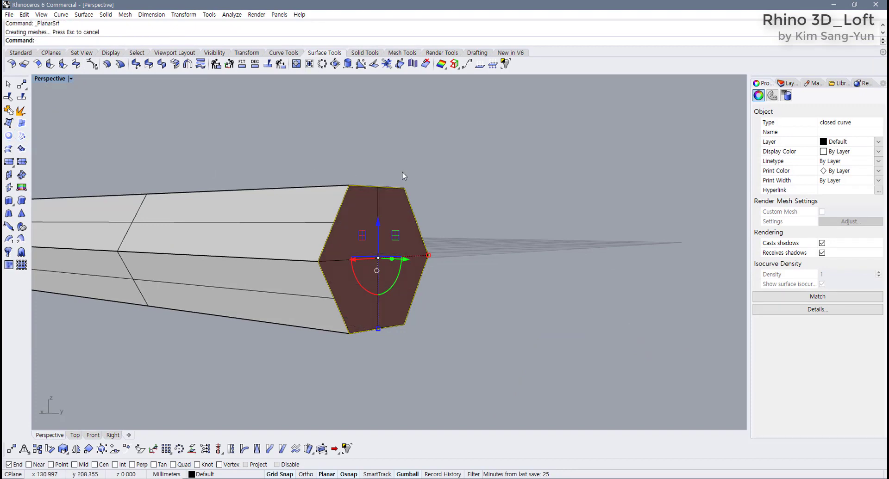
- Join all pencil parts into one closed solid, then delete it with its leftover curves
scroll(410, 208, down, 14)
shift+right_drag(409, 208, 437, 217)
drag(464, 187, 215, 290)
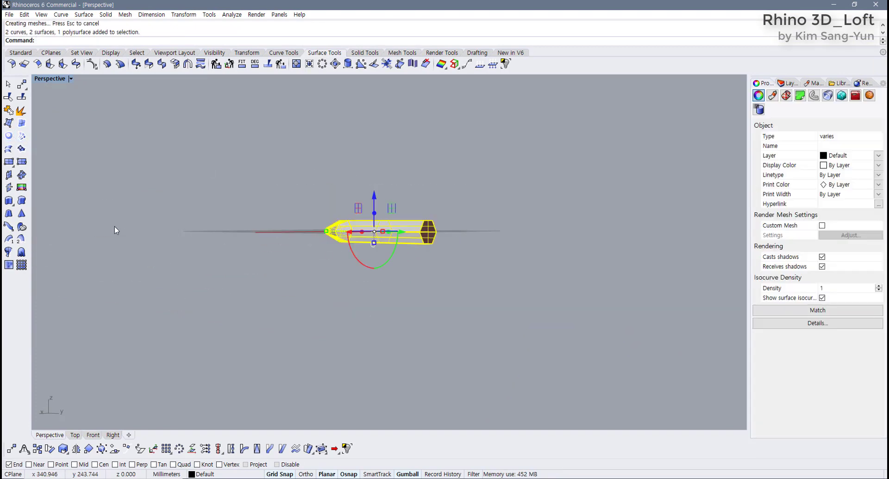
click(21, 110)
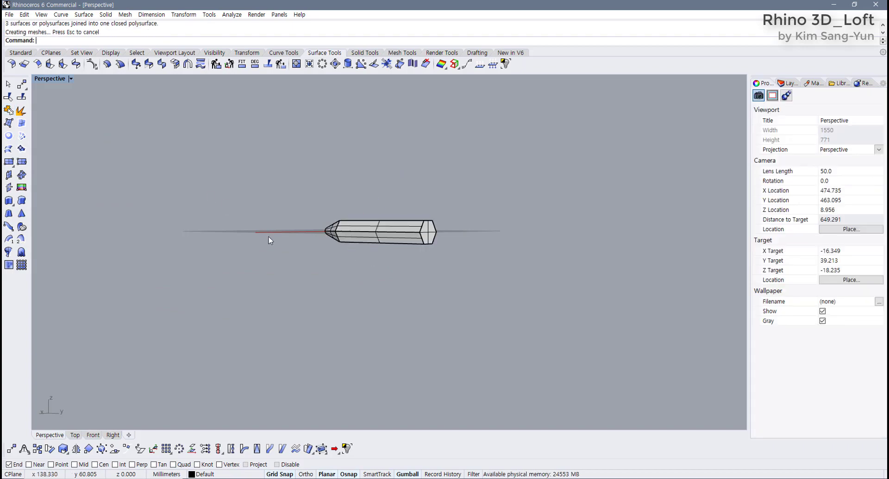
mouse_move(270, 238)
right_down()
mouse_move(492, 257)
mouse_move(373, 254)
right_up()
scroll(371, 227, up, 8)
mouse_move(443, 227)
right_down()
mouse_move(286, 240)
mouse_move(443, 177)
mouse_move(395, 236)
mouse_move(387, 212)
mouse_move(407, 209)
right_up()
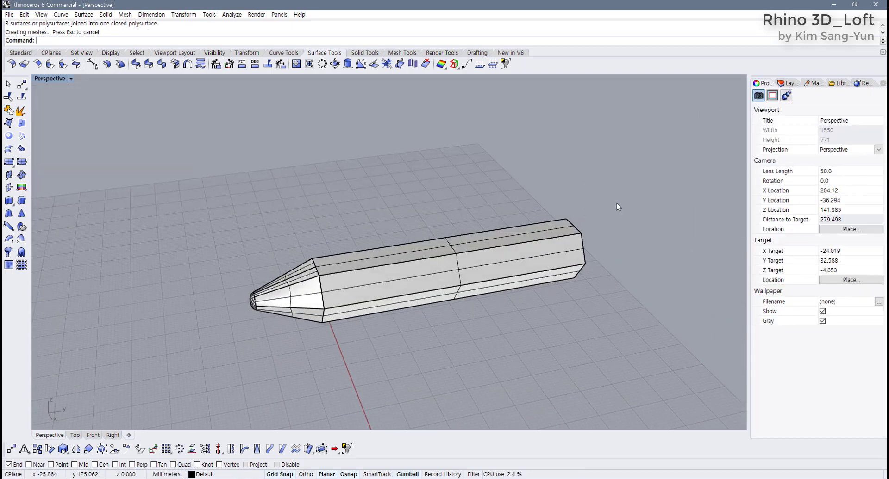
drag(641, 186, 245, 361)
key(Delete)
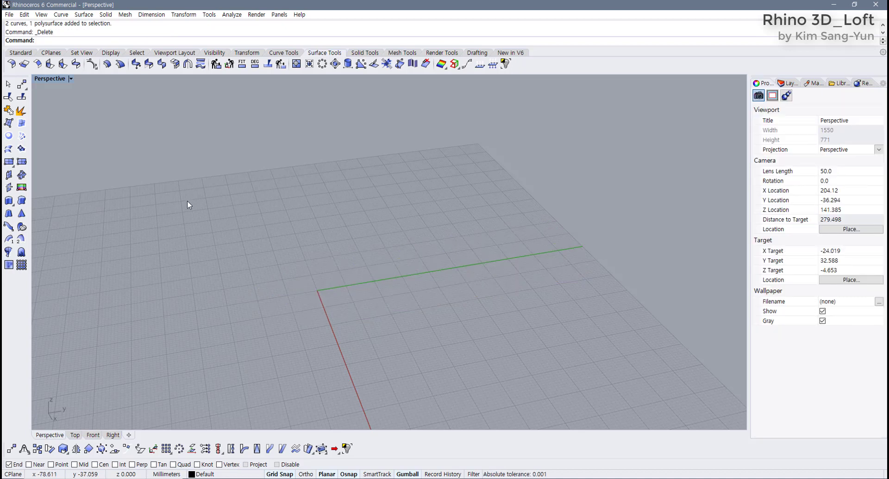
- Restore the four-view layout with default views zoomed to fit, and make Top active
double_click(59, 79)
scroll(153, 199, down, 7)
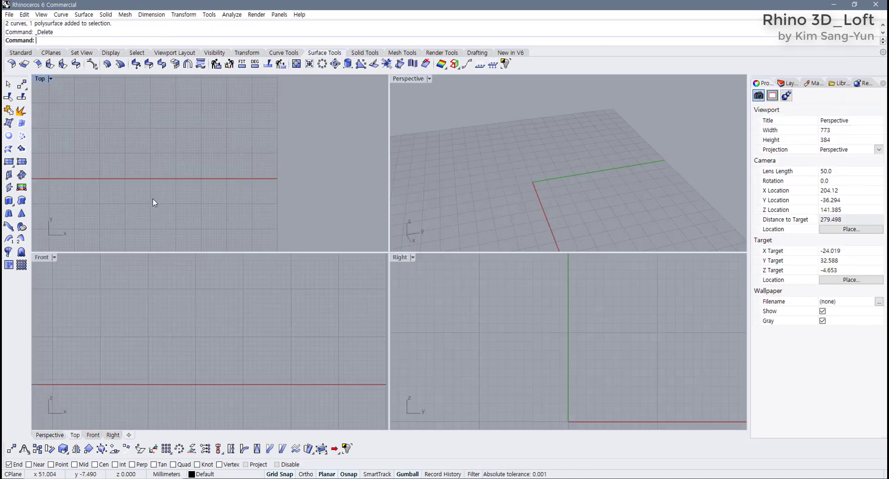
right_drag(70, 197, 162, 187)
scroll(140, 182, up, 6)
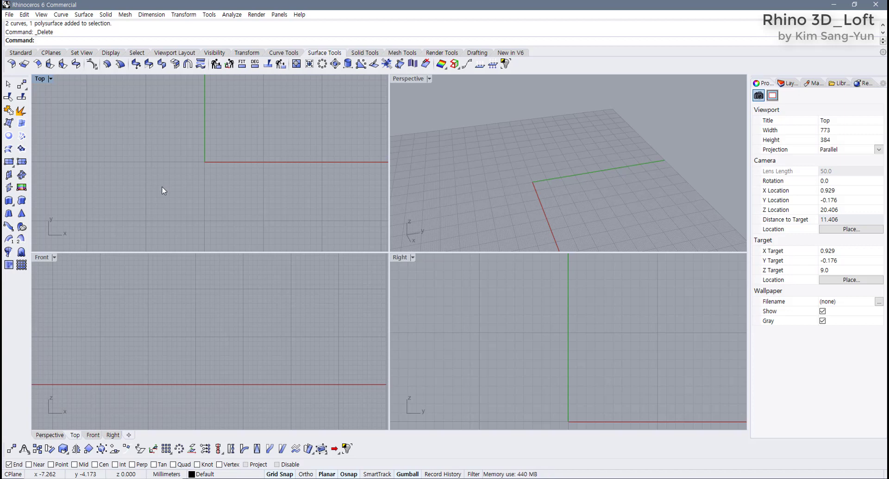
click(17, 55)
click(219, 65)
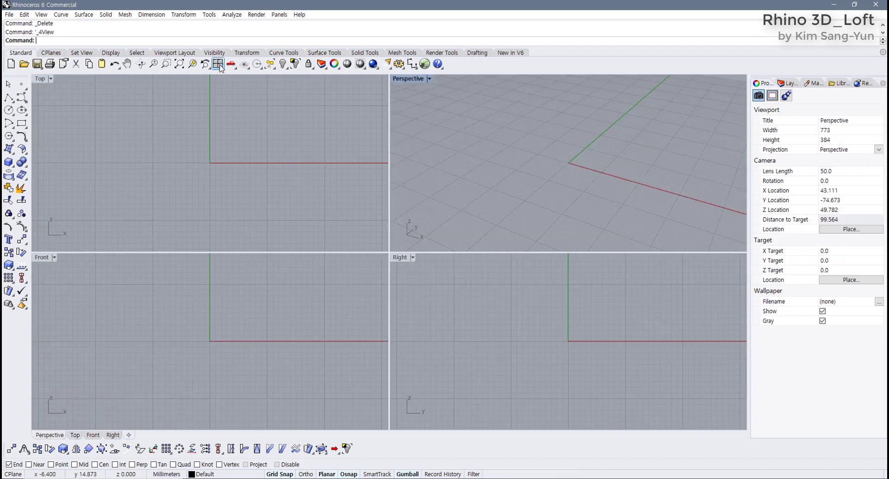
right_click(219, 65)
click(138, 158)
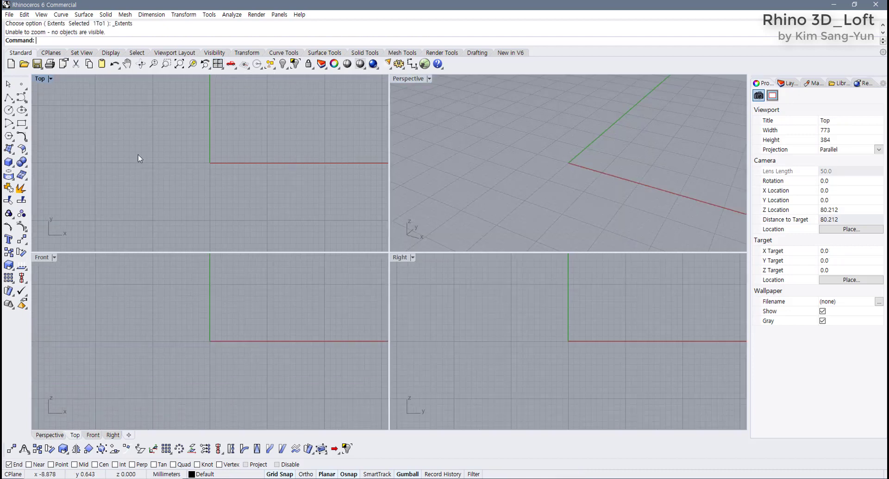
- Draw a rounded-corner square centred at the origin in the Top view
click(21, 124)
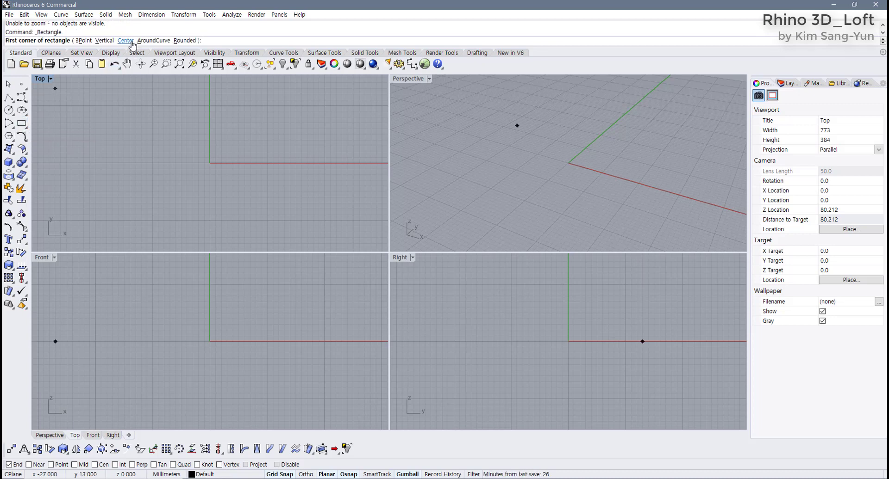
click(131, 41)
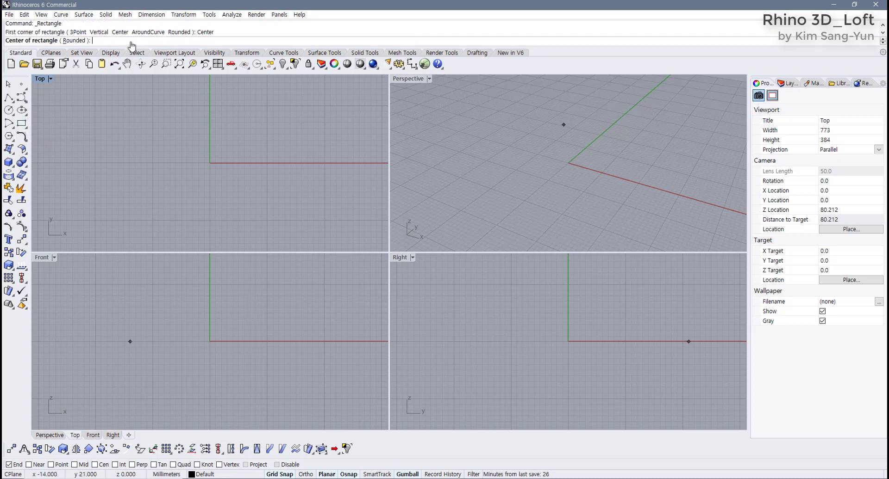
click(74, 40)
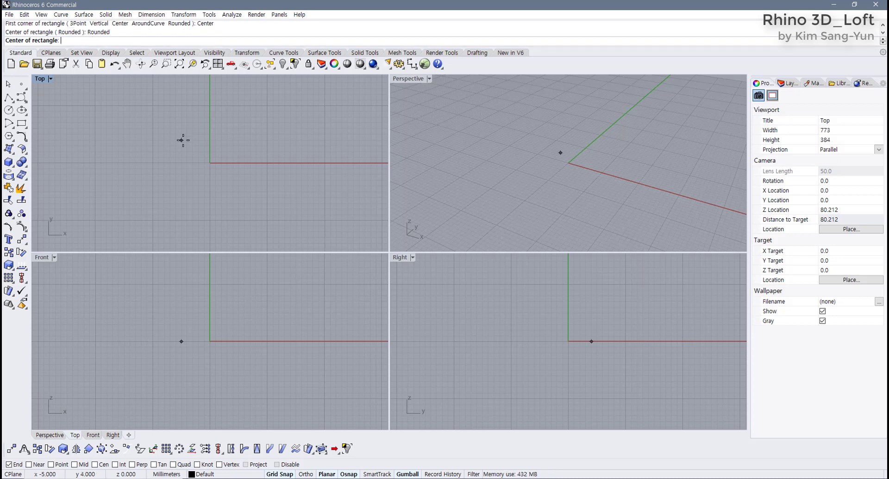
right_drag(183, 140, 162, 153)
text(0)
key(Return)
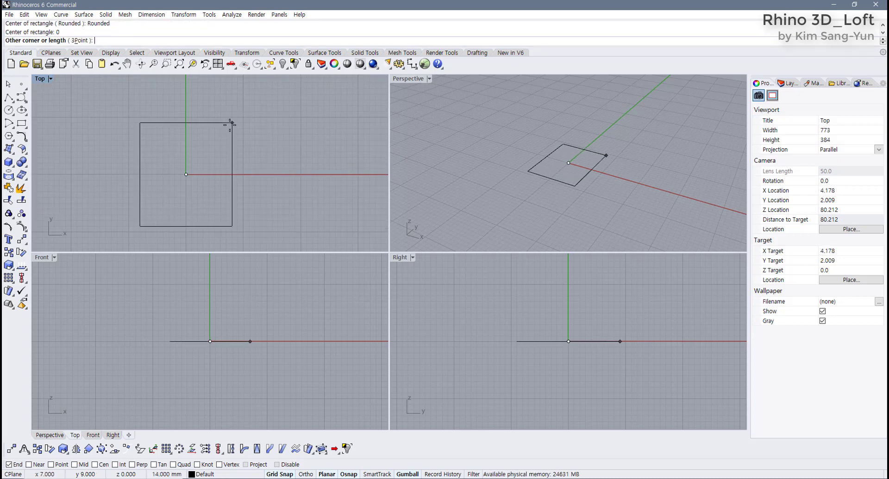
click(243, 117)
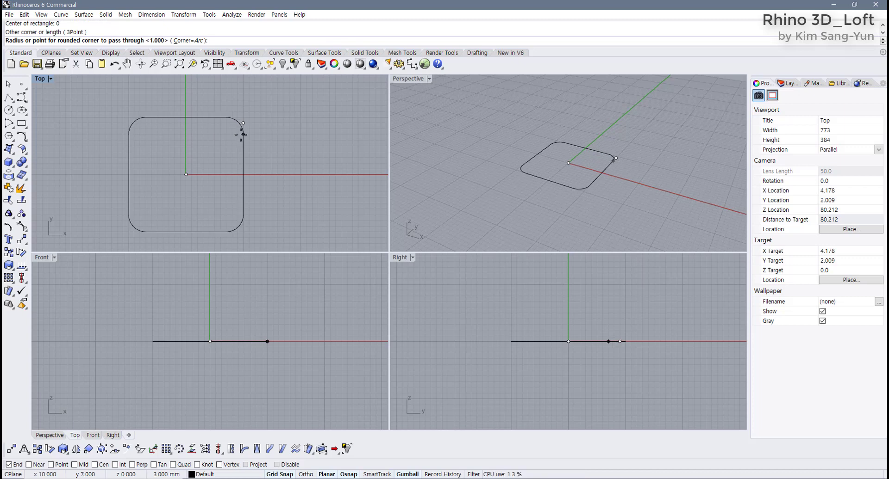
click(241, 135)
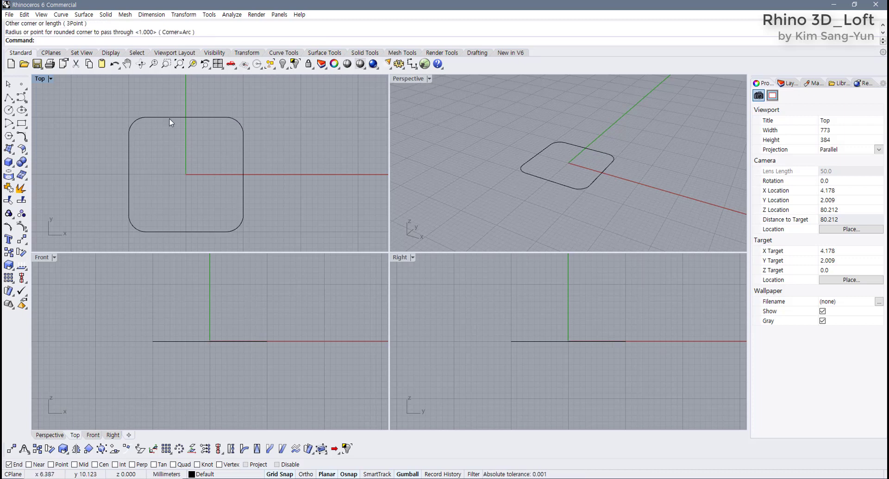
- Draw a radius-15 circle centred at the origin, larger than the square
click(9, 110)
text(0)
key(Return)
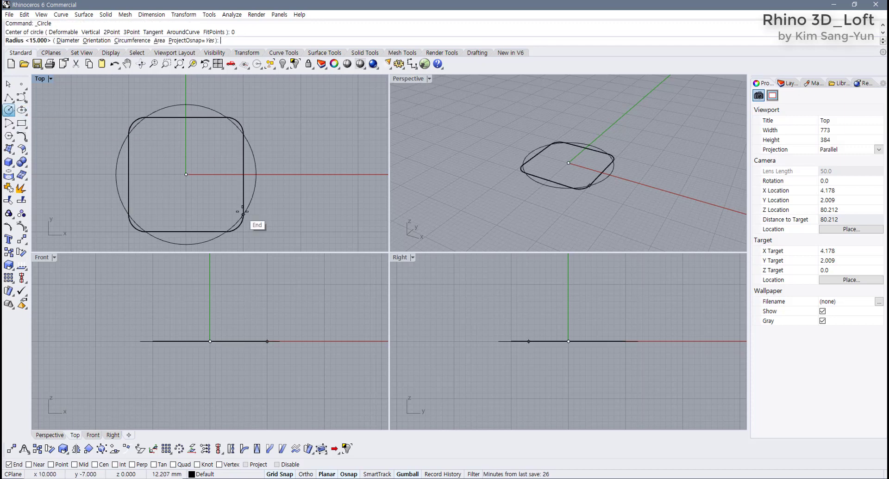
click(261, 201)
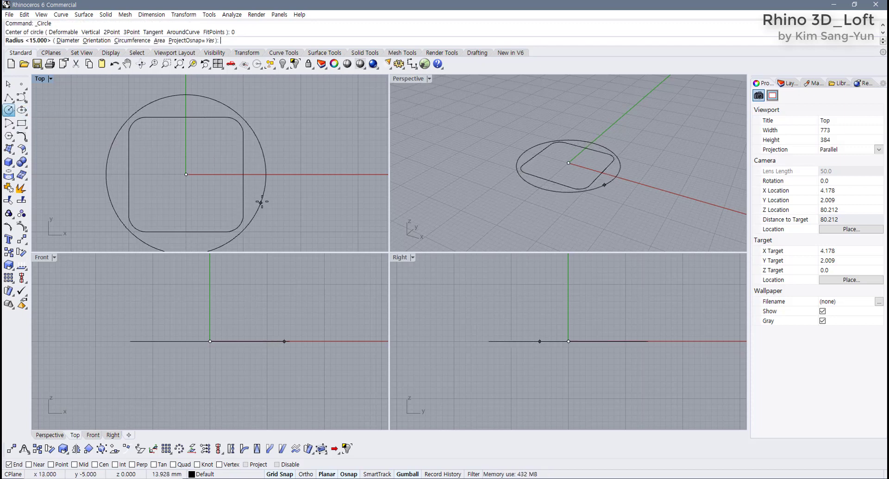
- Raise the circle high above the rounded square with the gumball
scroll(251, 316, down, 3)
click(265, 159)
scroll(267, 265, down, 6)
right_drag(266, 267, 225, 371)
drag(208, 366, 217, 302)
- Maximize the Perspective view and frame both curves from a higher viewpoint
click(649, 176)
scroll(583, 173, down, 6)
shift+right_drag(576, 178, 556, 173)
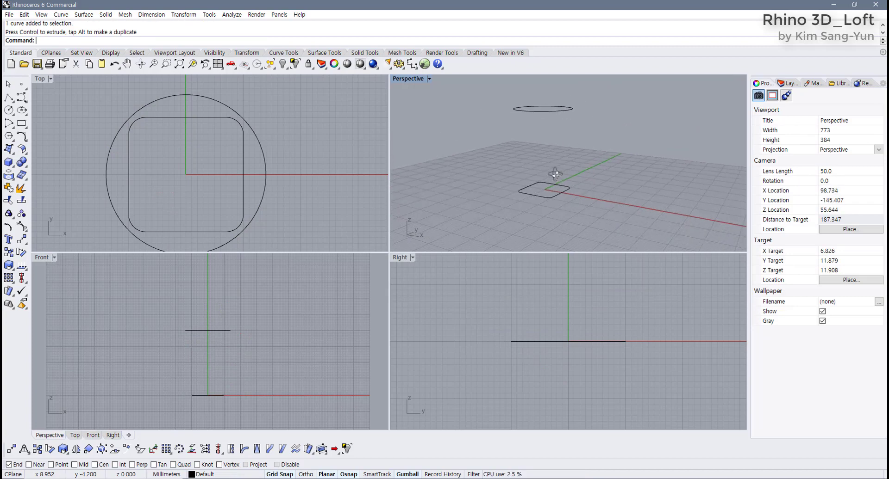
double_click(408, 79)
right_drag(416, 180, 407, 216)
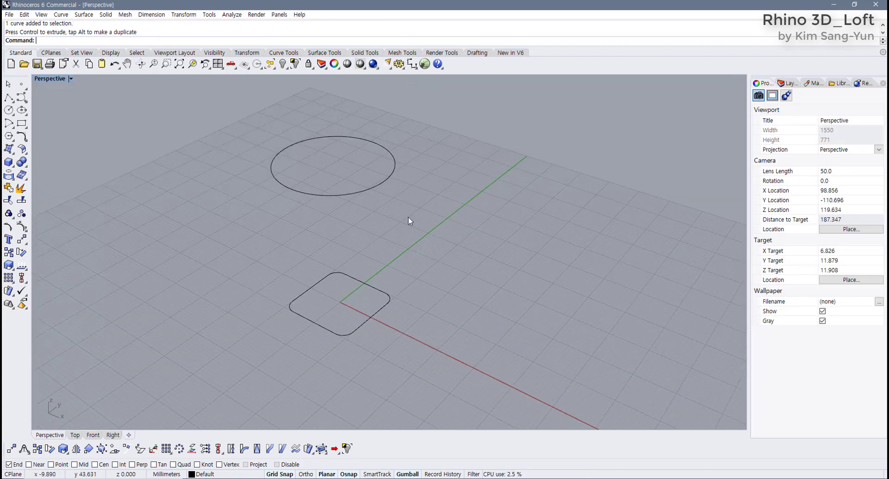
shift+right_drag(409, 283, 386, 283)
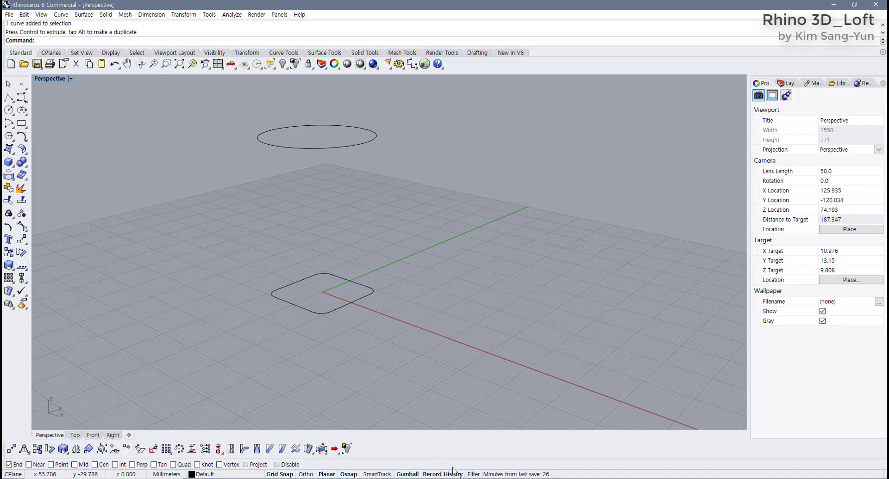
- Loft a surface between the rounded square and the raised circle
drag(415, 387, 276, 140)
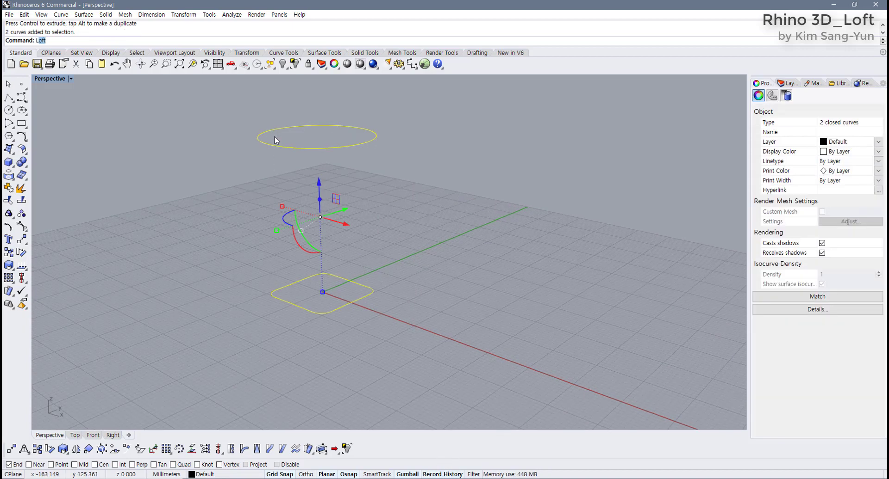
key(Return)
right_drag(276, 141, 395, 232)
key(Return)
right_drag(348, 279, 299, 208)
click(455, 298)
right_drag(448, 281, 333, 294)
- Lower the top rim circle and scale it larger to widen the cup
drag(184, 109, 368, 177)
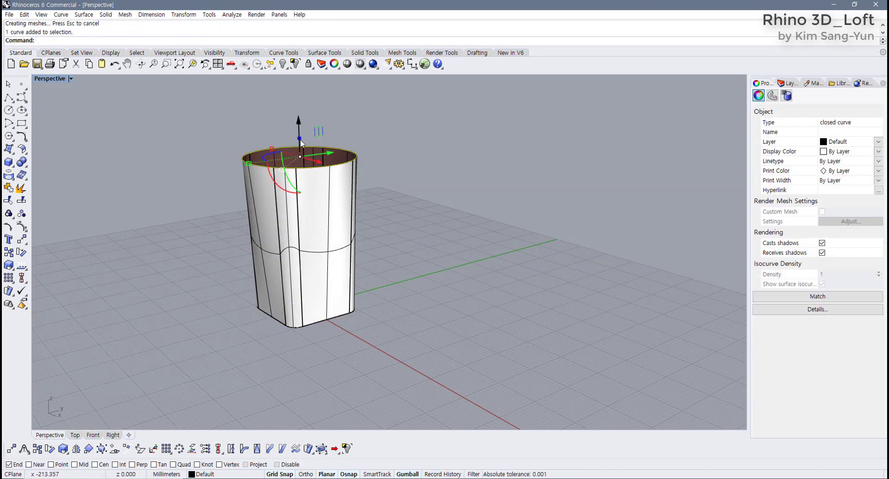
drag(299, 120, 300, 151)
right_drag(355, 202, 335, 202)
shift+drag(252, 191, 244, 192)
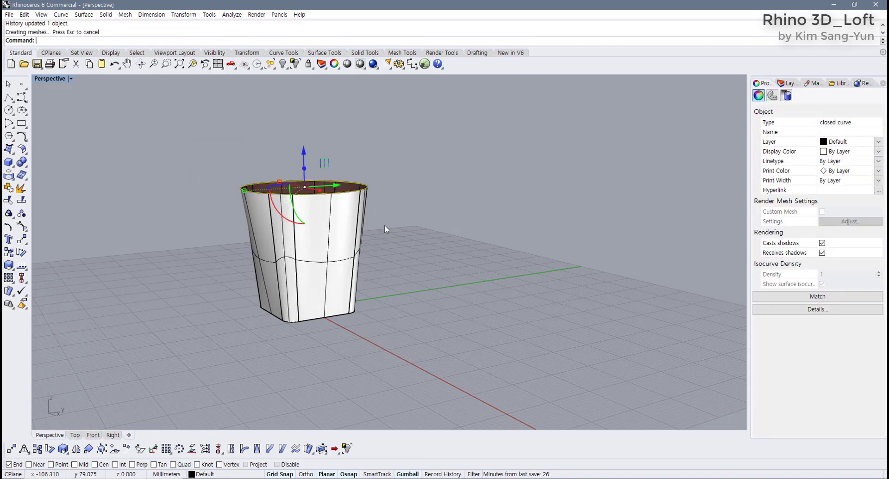
- Orbit above the cup to inspect its inside
click(386, 229)
right_drag(386, 231, 379, 306)
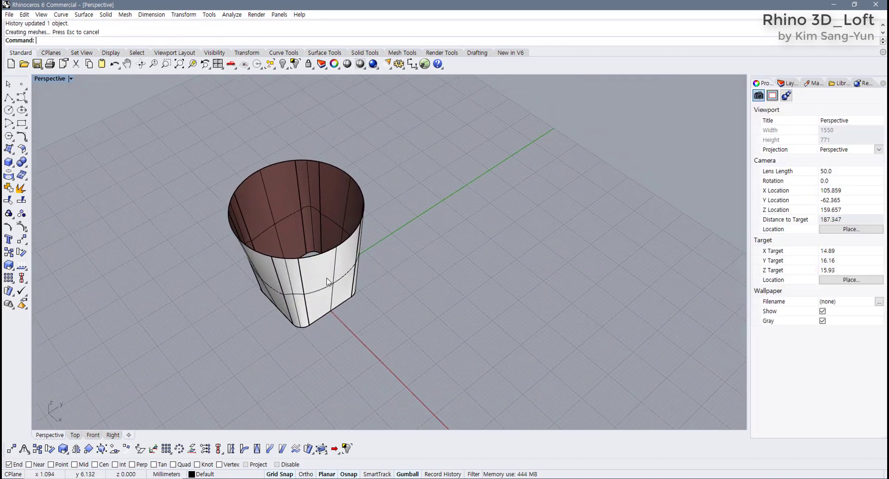
scroll(325, 285, up, 4)
shift+right_drag(324, 284, 347, 235)
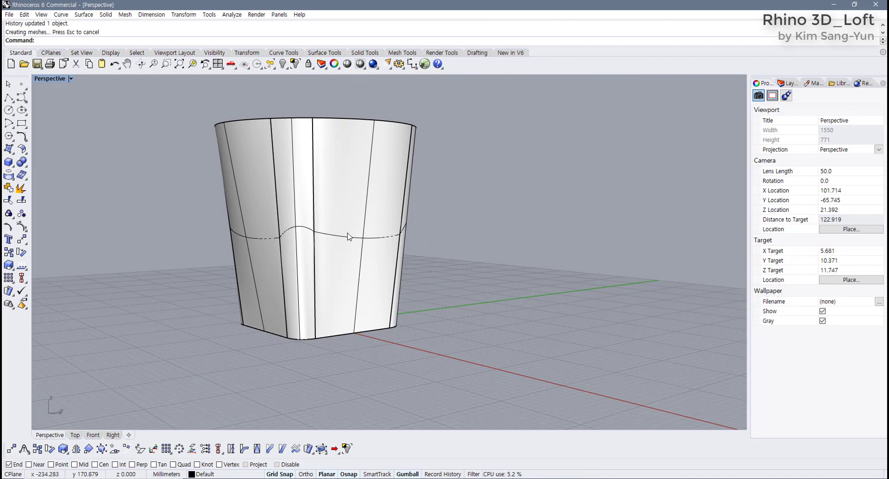
right_drag(345, 290, 389, 238)
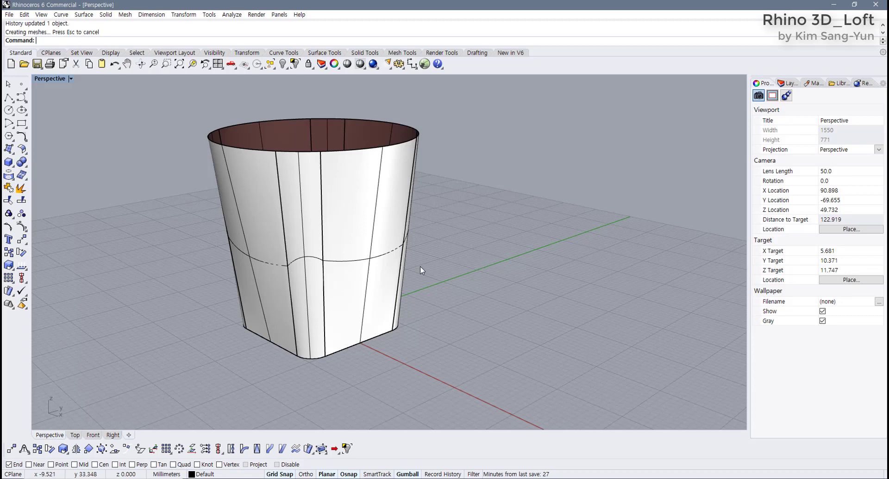
click(337, 52)
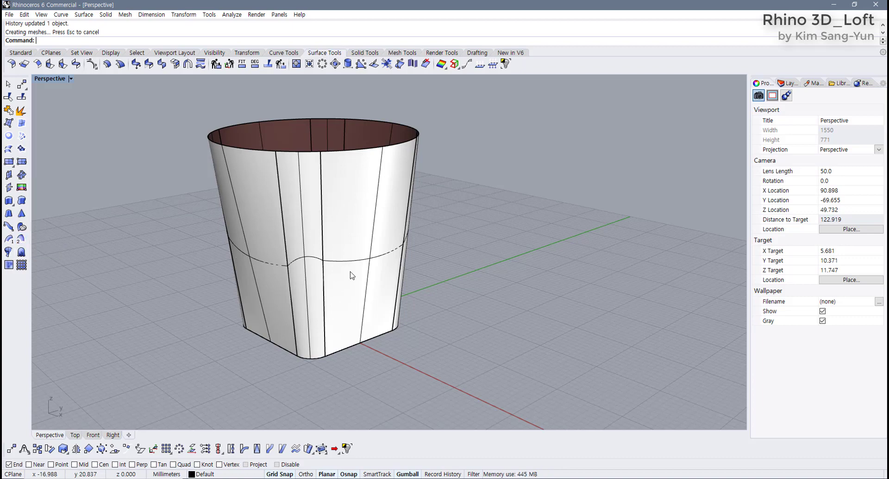
- Orbit beneath the cup and pick out the curve at its open bottom
right_drag(352, 273, 361, 246)
click(354, 255)
key(Escape)
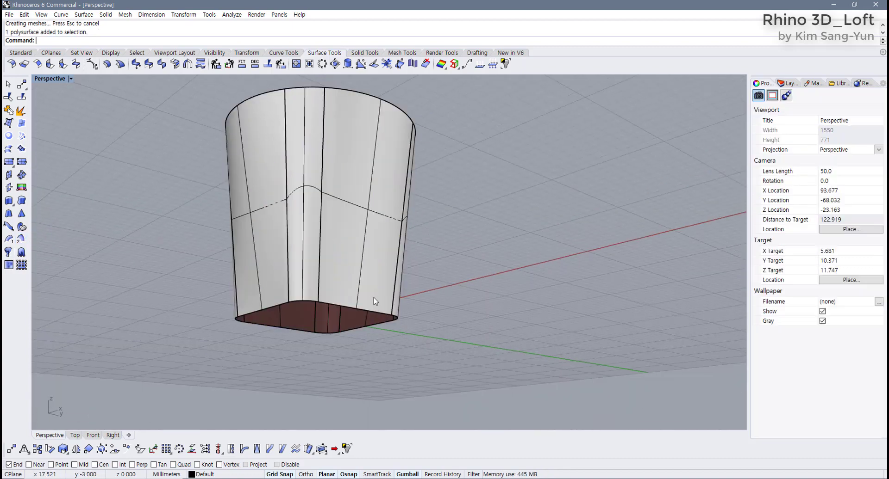
click(374, 298)
right_drag(374, 298, 378, 301)
key(Escape)
scroll(378, 301, up, 2)
scroll(378, 297, up, 4)
click(365, 296)
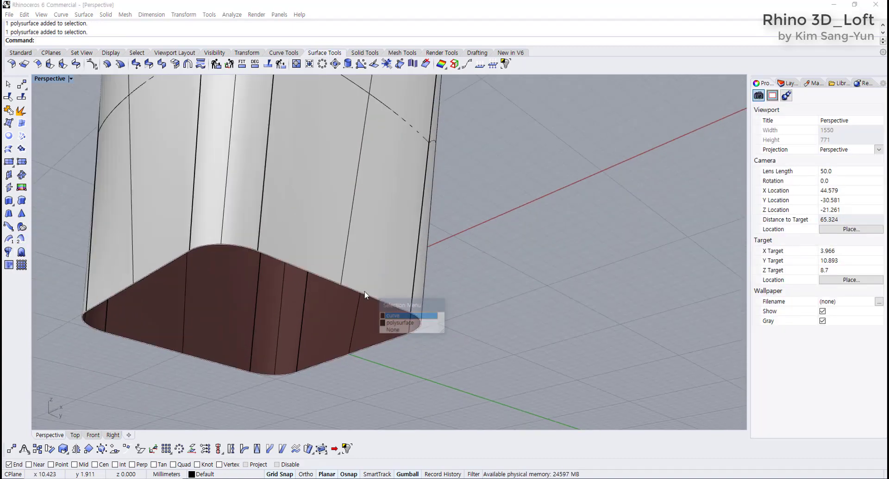
click(399, 317)
click(436, 320)
scroll(301, 319, down, 5)
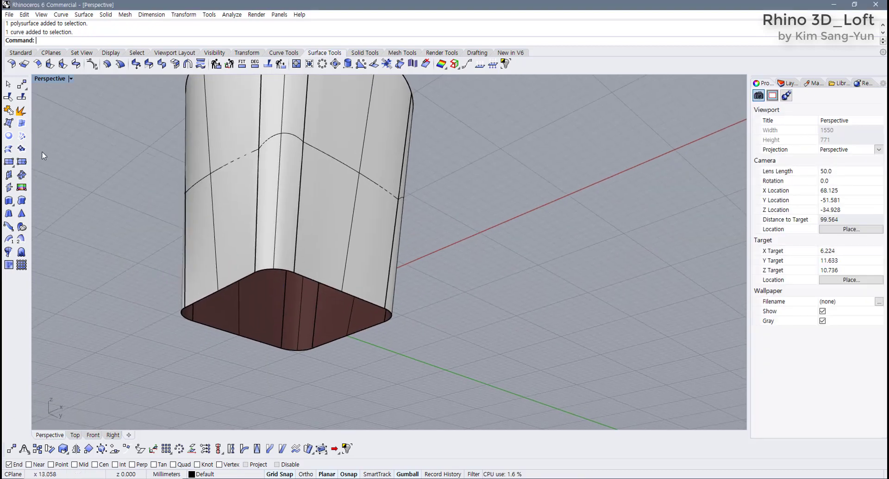
- Run PlanarSrf on the edge curve around the cup's bottom
click(8, 138)
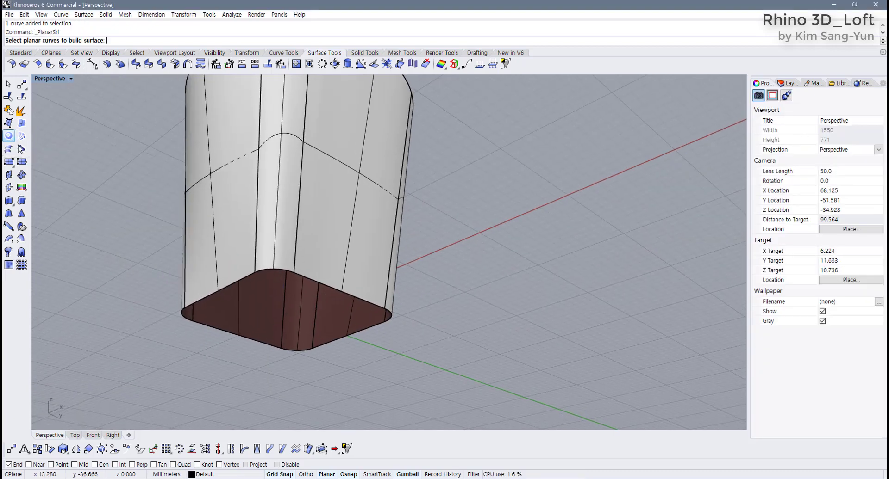
click(359, 302)
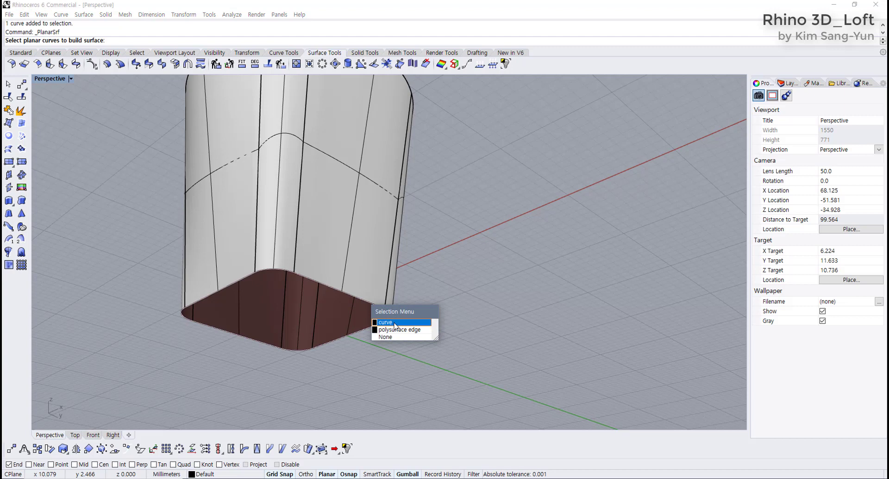
click(164, 243)
drag(99, 200, 481, 396)
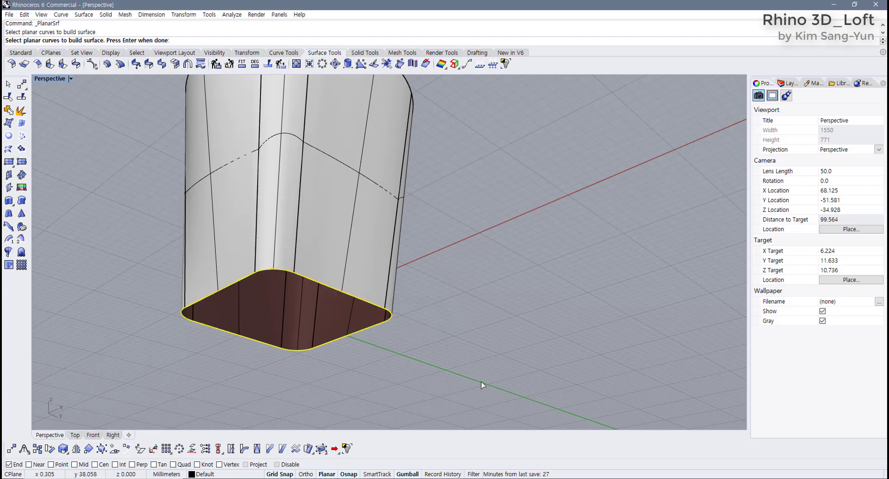
key(Return)
- Delete the curve at the cup's bottom edge, dismissing the history warning
click(391, 317)
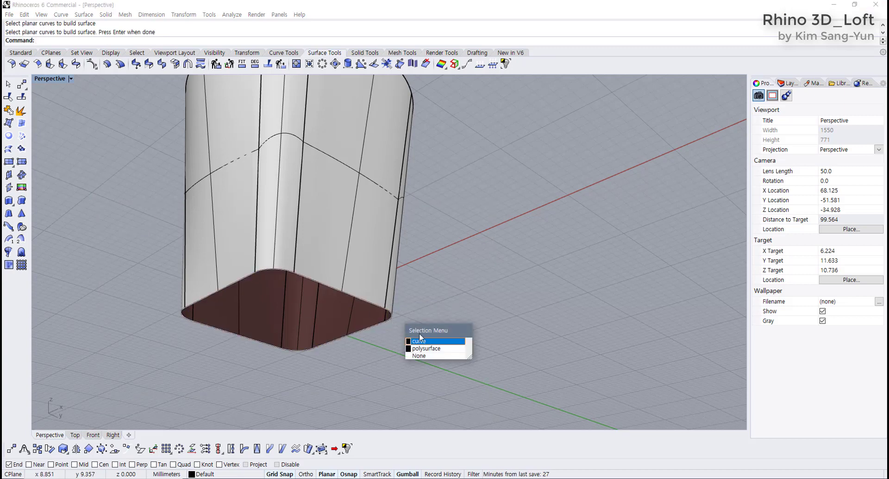
click(423, 339)
key(Delete)
click(464, 277)
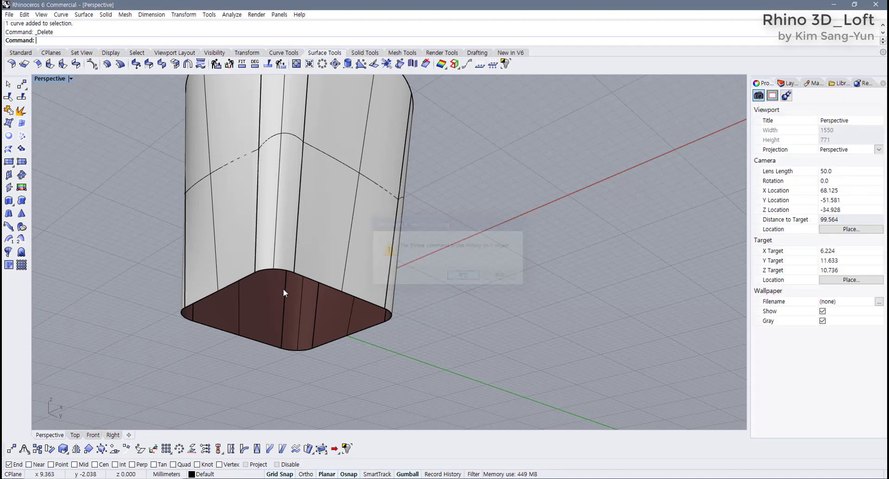
click(283, 291)
click(57, 175)
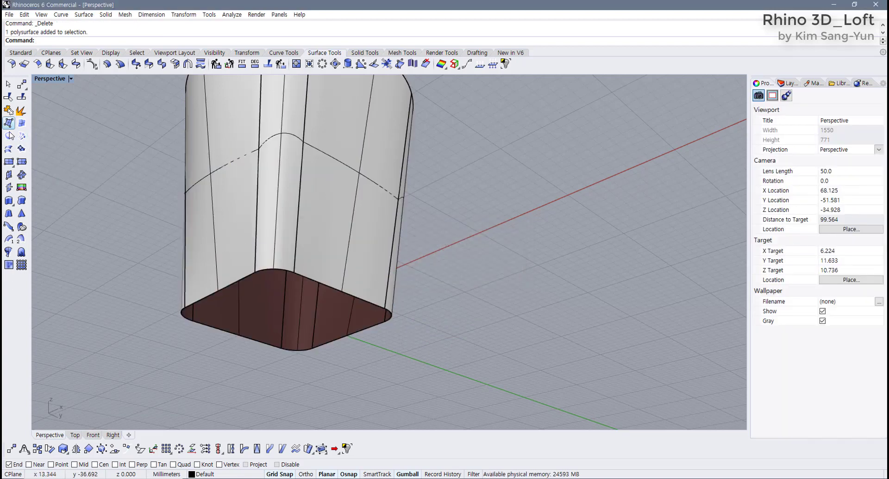
- Cap the bottom opening with a planar surface, then select it with the cup wall
click(9, 136)
drag(146, 244, 382, 372)
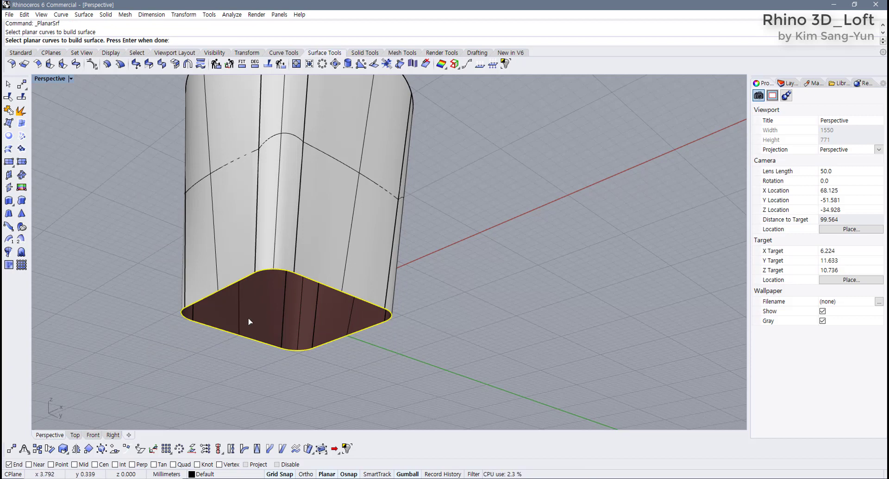
drag(99, 215, 514, 431)
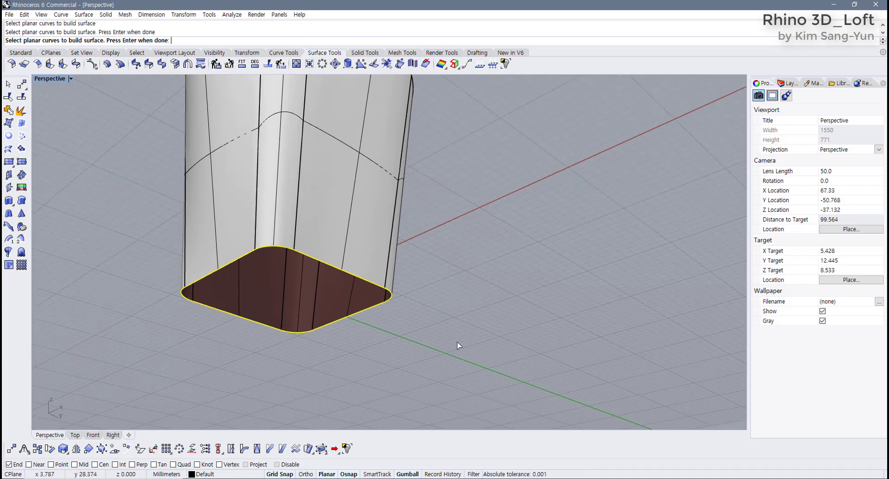
key(Return)
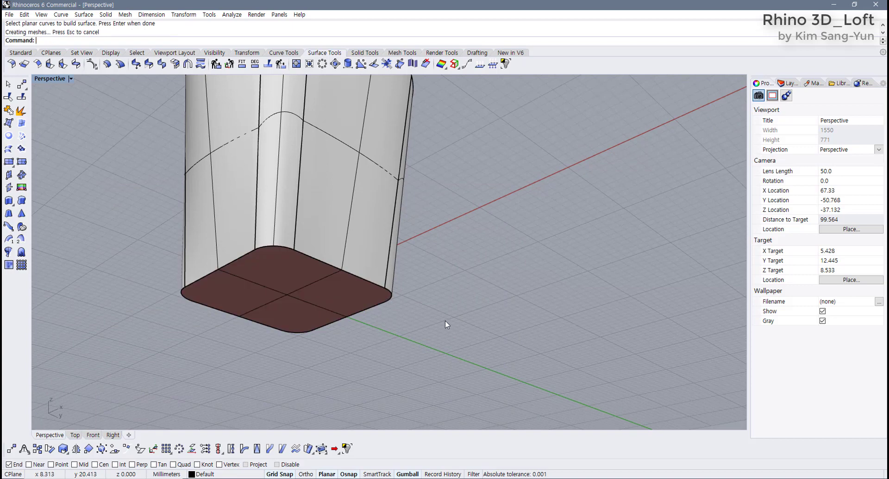
click(318, 294)
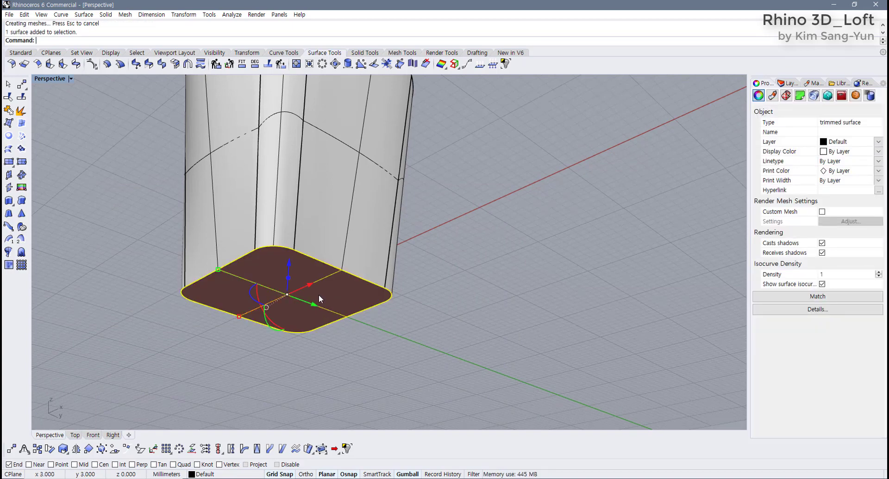
click(354, 218)
drag(442, 347, 193, 236)
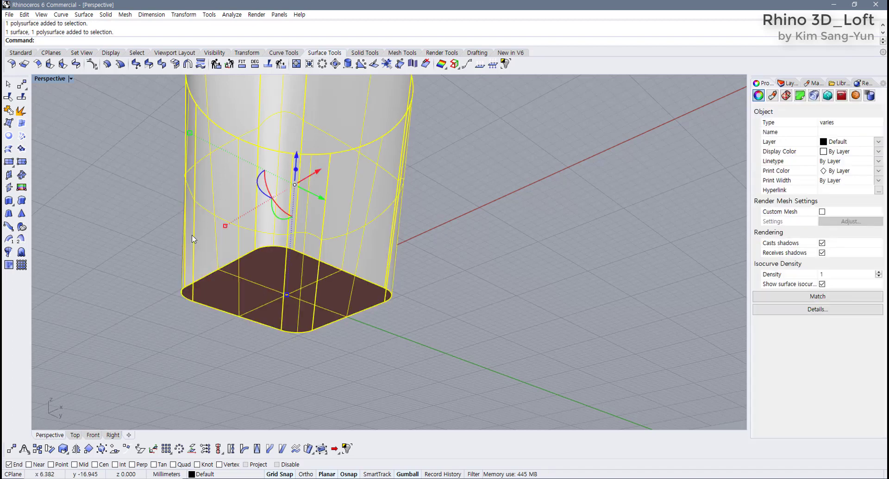
- Join the flat bottom and cup wall into one polysurface, accepting the history warning
click(9, 110)
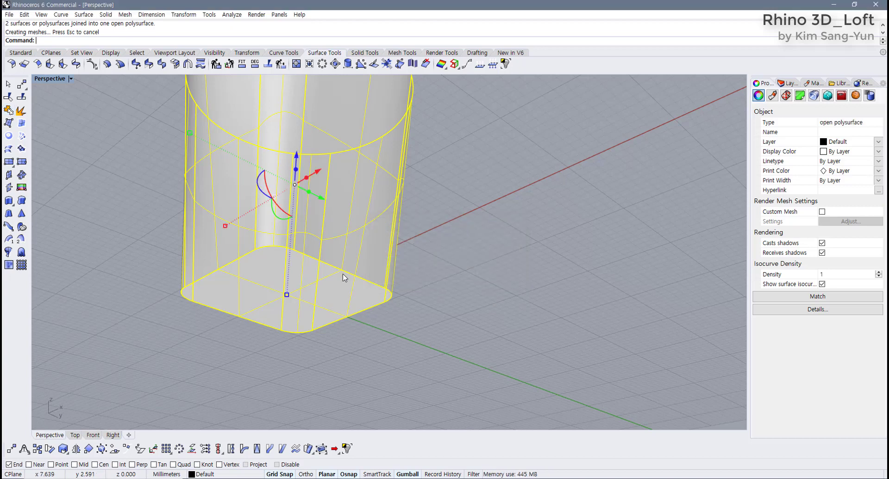
click(460, 277)
click(446, 291)
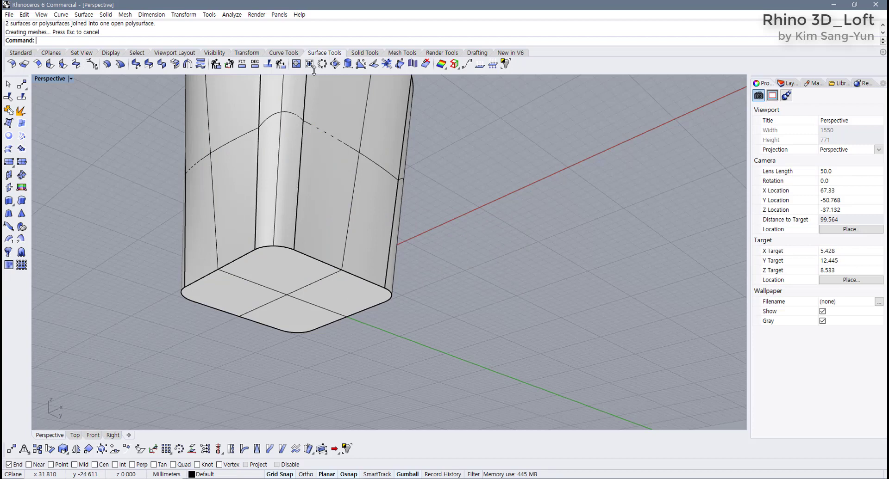
click(365, 52)
- Try filleting the bottom edge loop, then undo that first attempt
click(161, 63)
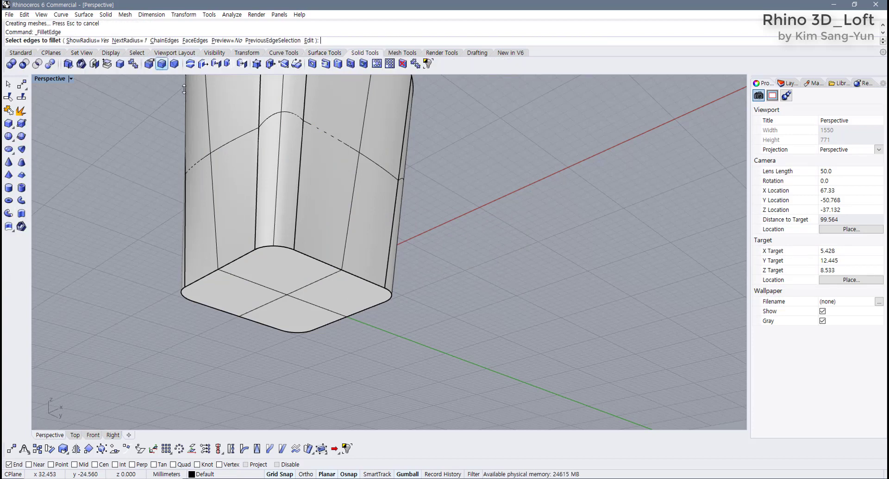
drag(153, 246, 477, 389)
key(Return)
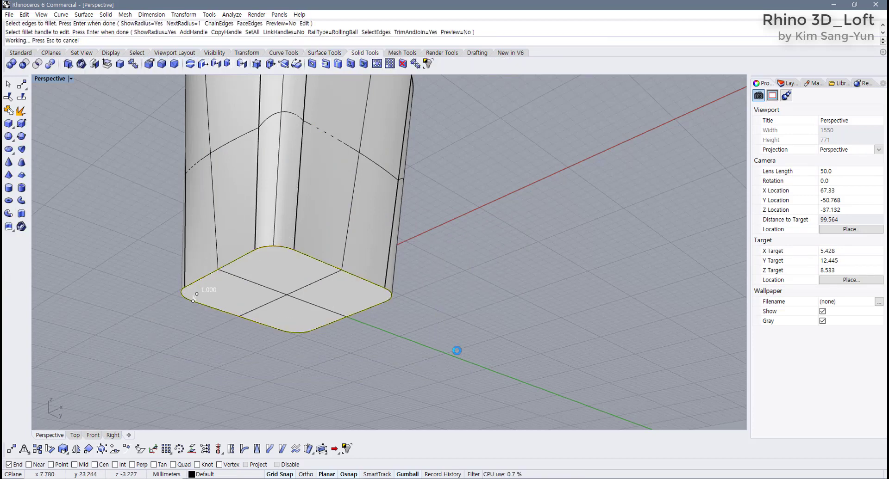
right_drag(454, 351, 436, 347)
key(ctrl+z)
- Fillet the cup's bottom edge loop with radius 2
key(Return)
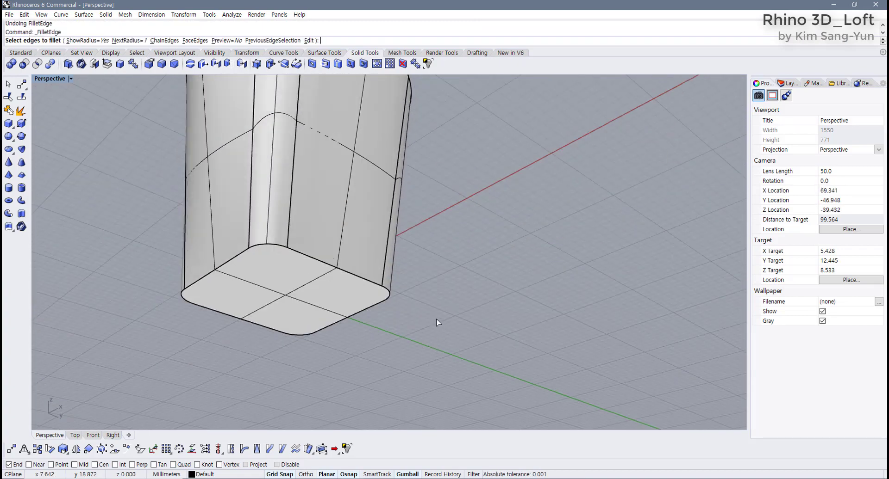
text(2)
key(Return)
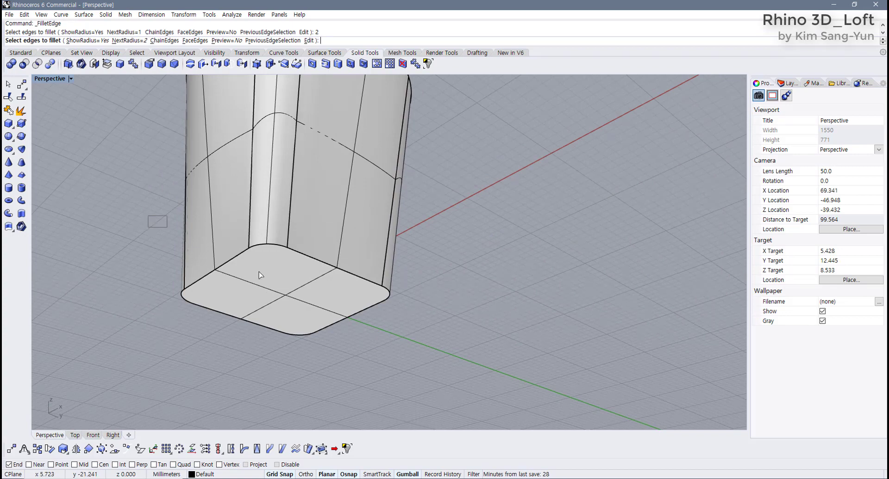
drag(155, 217, 419, 351)
key(Return)
key(Return)
scroll(463, 281, down, 6)
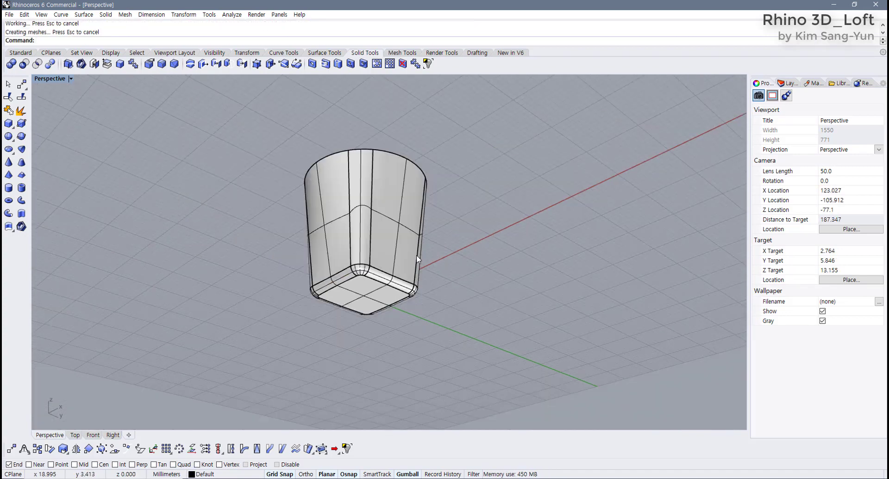
right_drag(416, 255, 414, 325)
click(405, 289)
scroll(351, 116, up, 5)
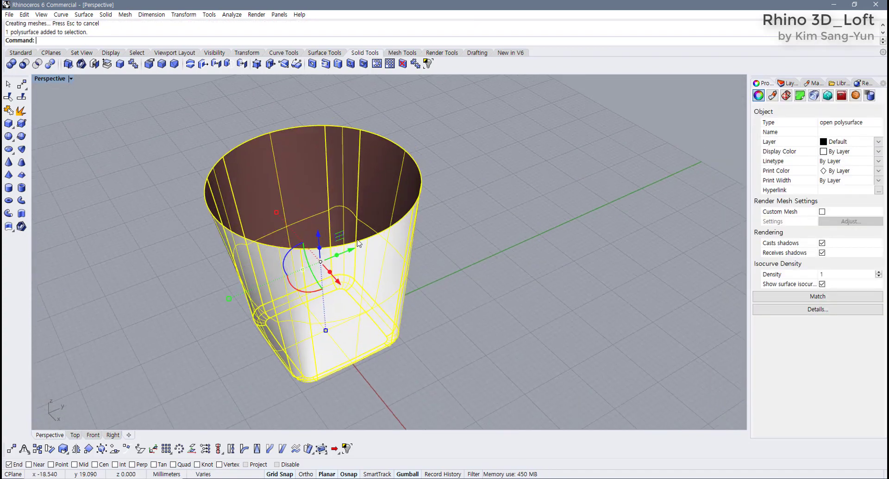
- Offset the cup surface by a distance of 1 to give the wall thickness
click(324, 53)
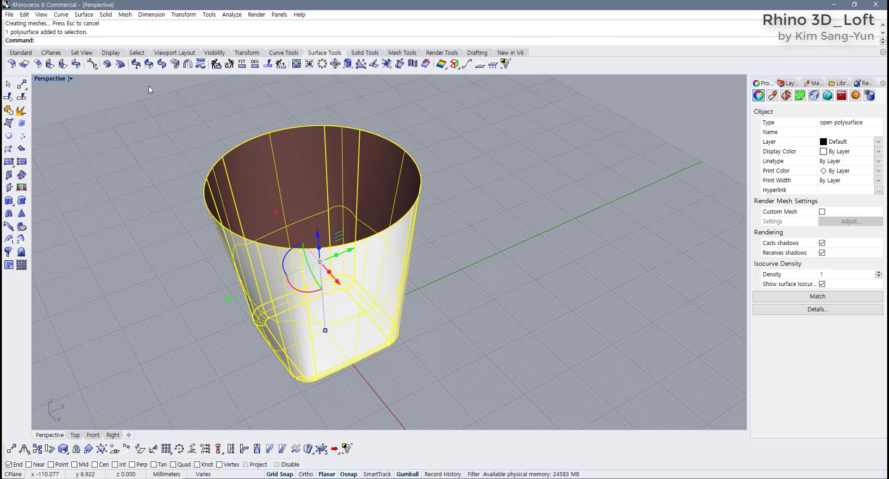
click(107, 64)
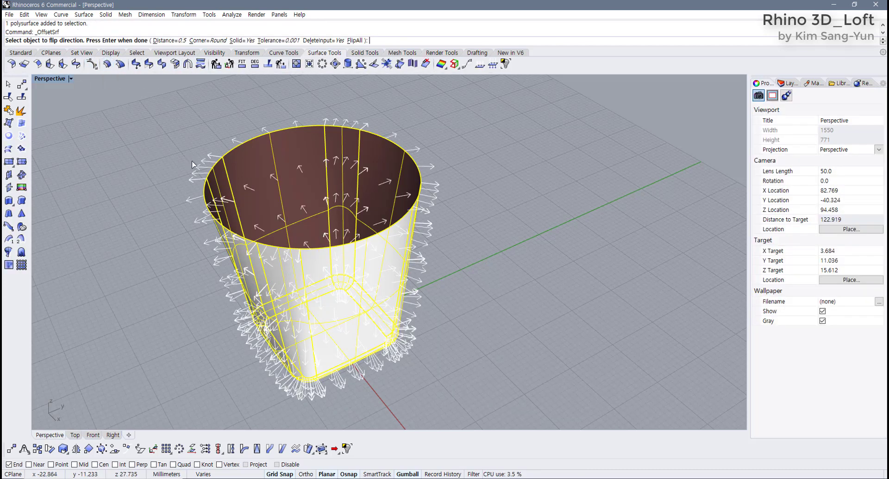
click(162, 32)
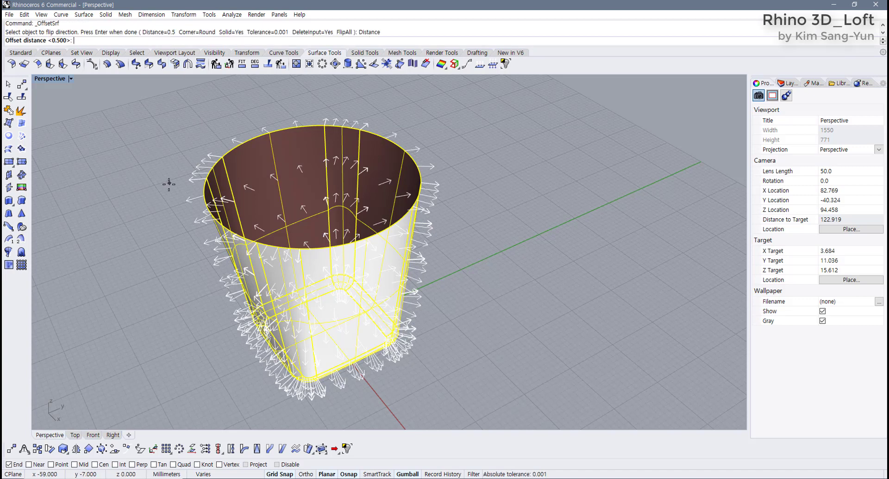
text(1)
key(Return)
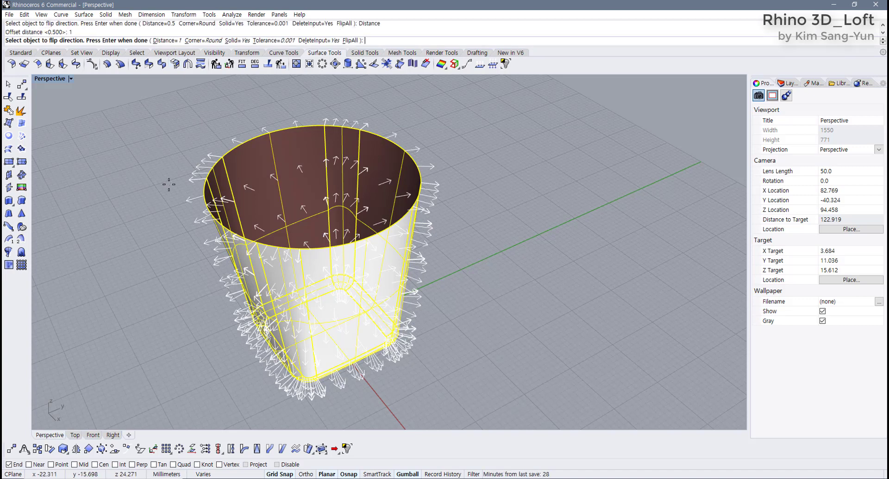
key(Return)
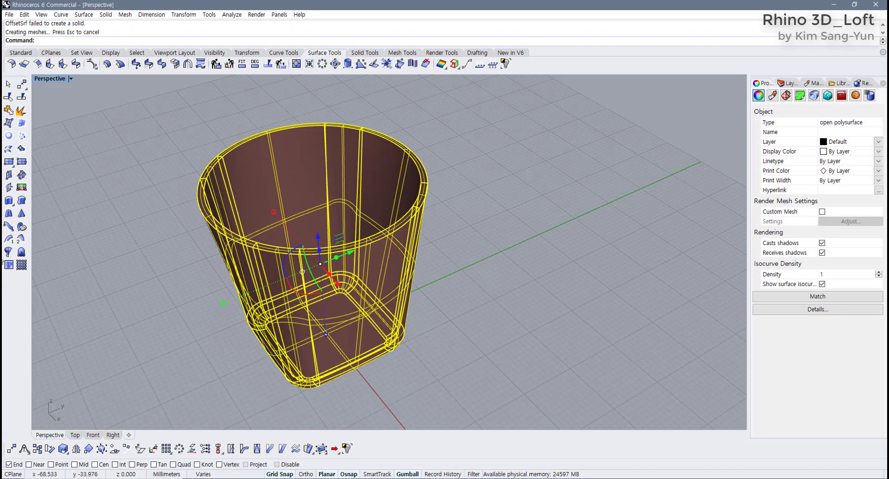
- Flip the cup's surface direction
click(21, 52)
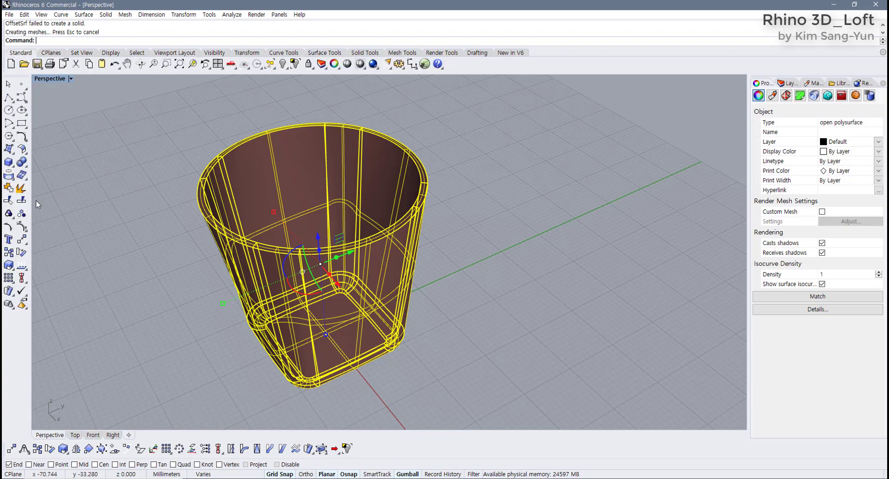
right_click(20, 266)
click(141, 264)
right_drag(263, 247, 134, 87)
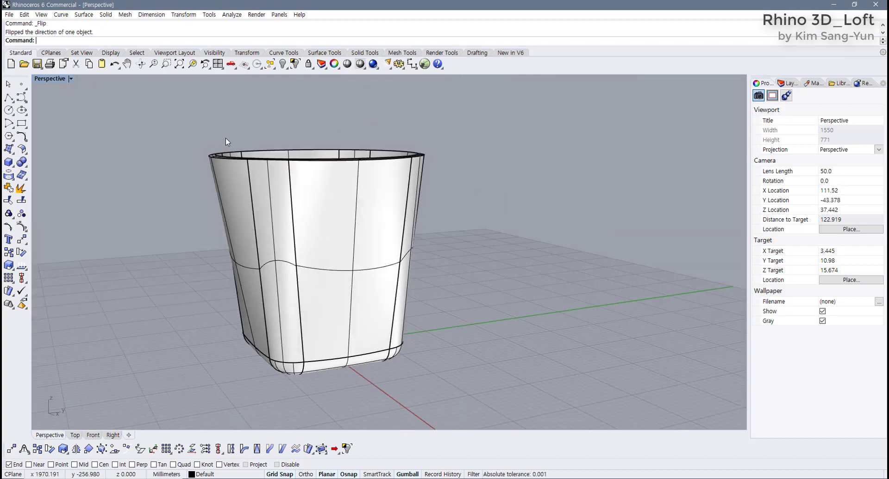
- Fillet the edges around the cup's rim with a 0.2 radius
right_drag(226, 138, 228, 178)
scroll(226, 178, up, 4)
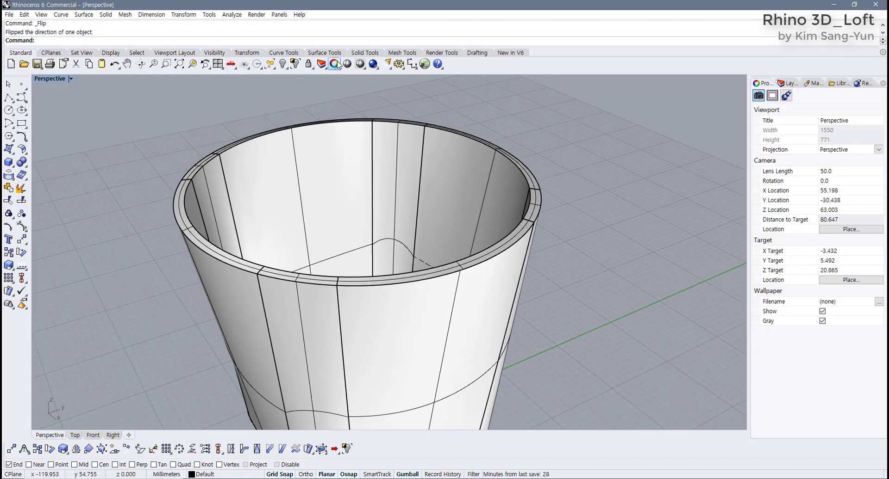
click(354, 54)
click(161, 64)
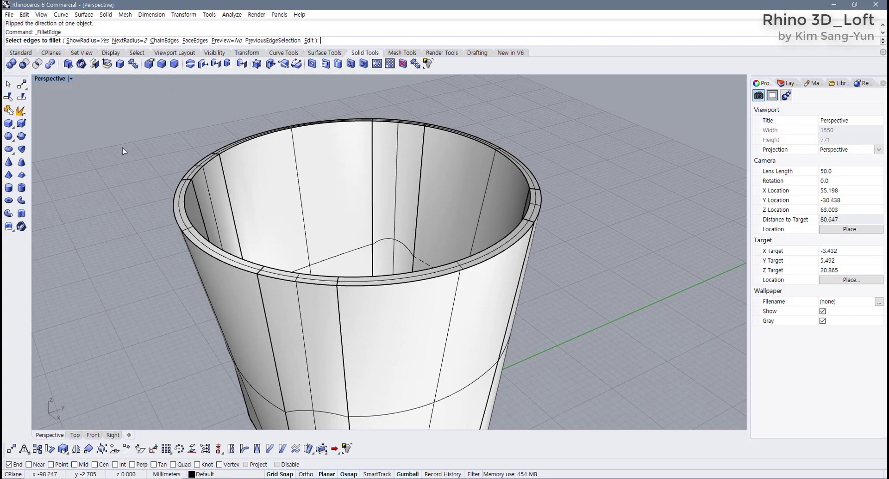
text(0.2)
key(Return)
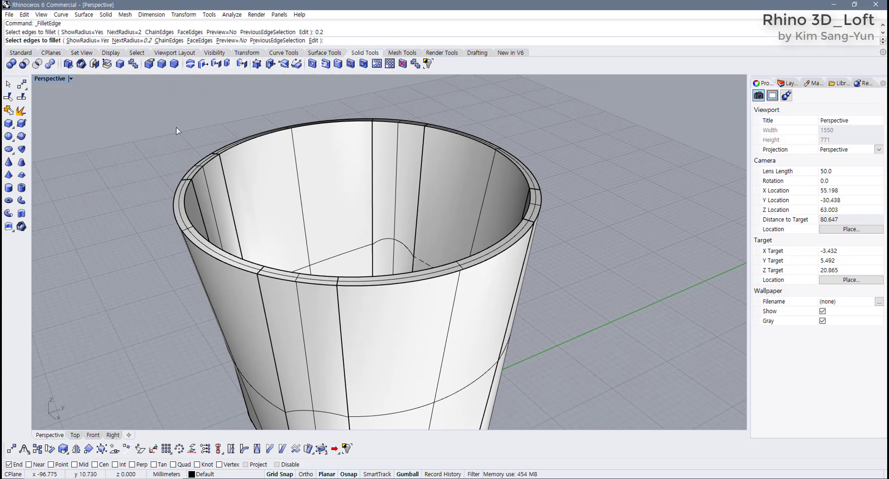
drag(124, 95, 562, 286)
key(Return)
key(Return)
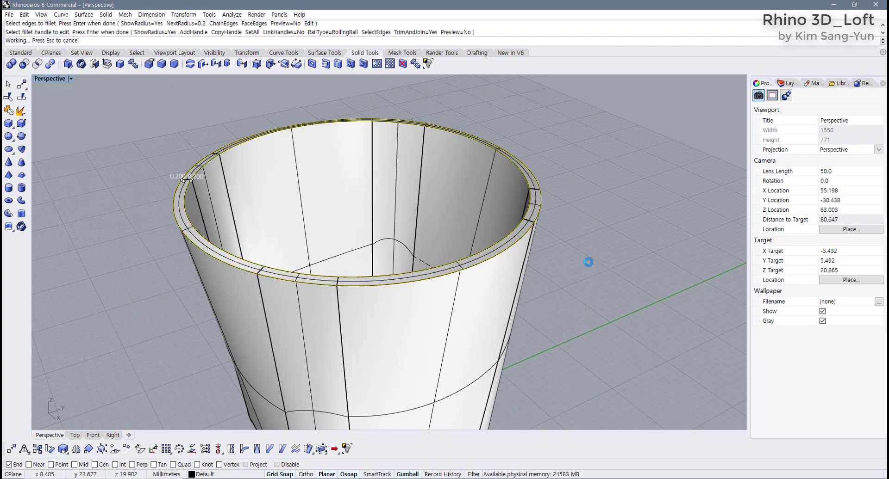
right_drag(582, 266, 448, 225)
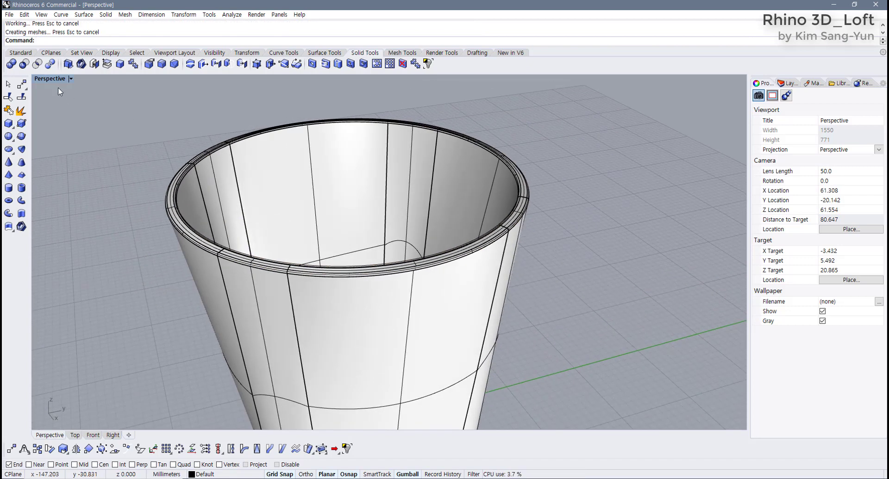
click(71, 79)
- View the cup in Rendered mode, then delete it
click(69, 123)
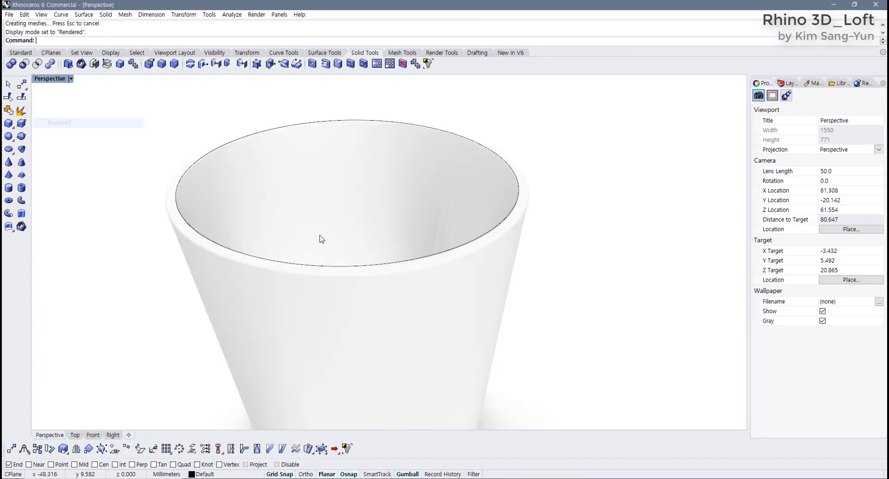
right_drag(321, 238, 244, 272)
scroll(259, 272, down, 5)
drag(394, 175, 155, 365)
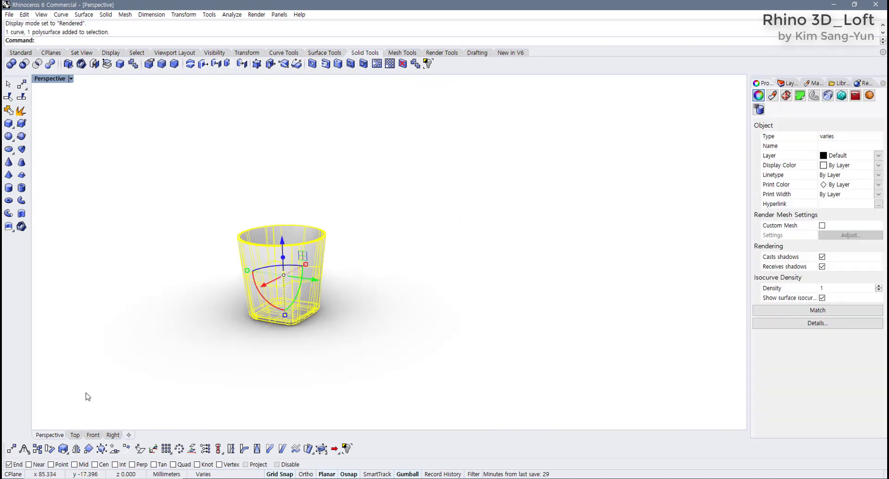
key(Delete)
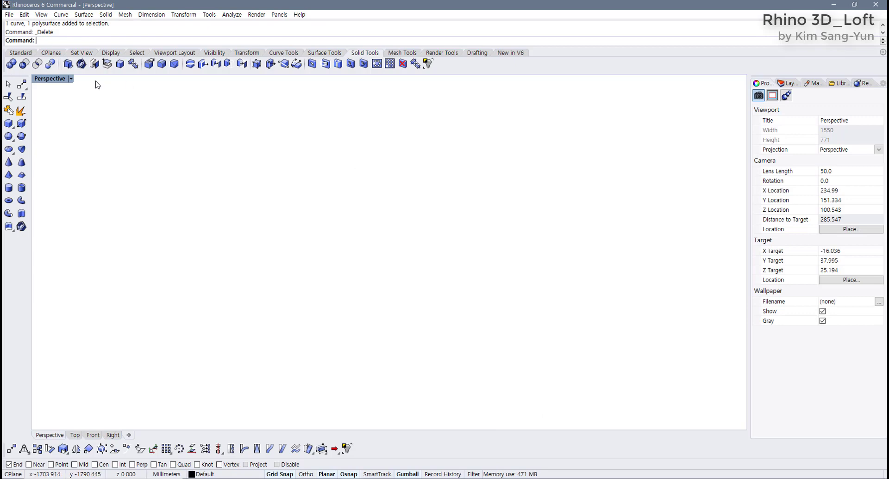
- Switch to Shaded display and restore the default four-view layout
click(72, 79)
click(62, 113)
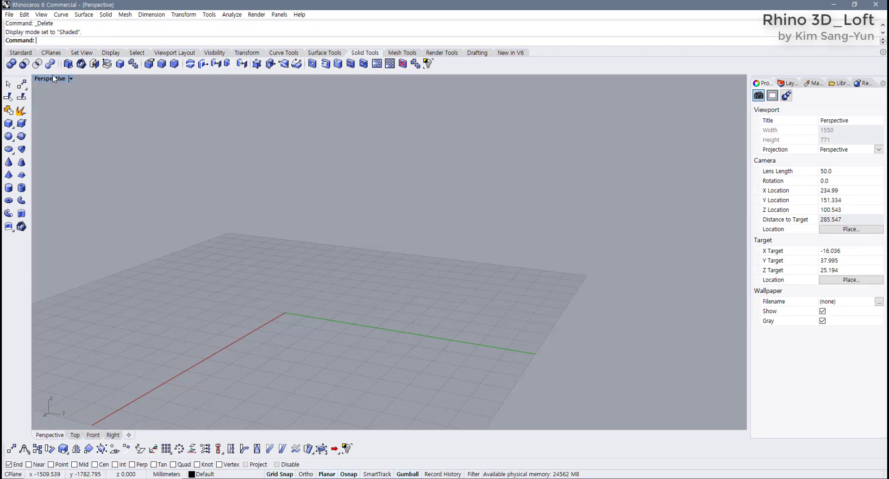
double_click(56, 80)
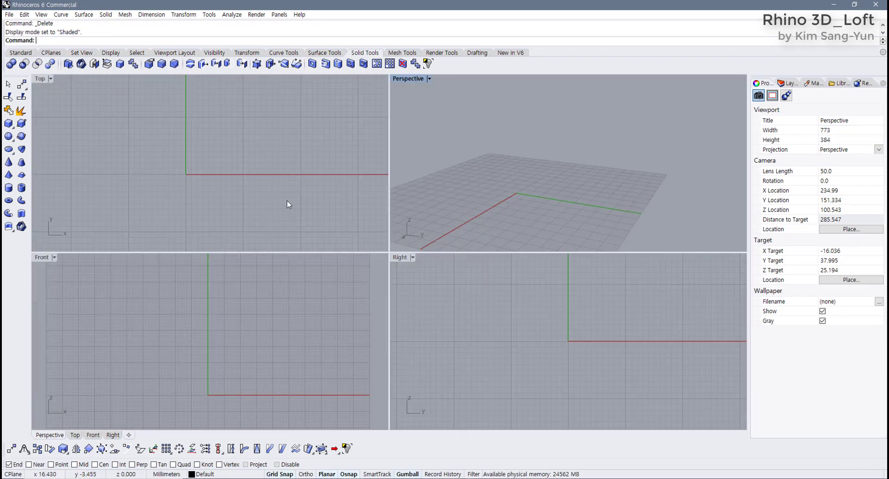
click(29, 53)
click(218, 63)
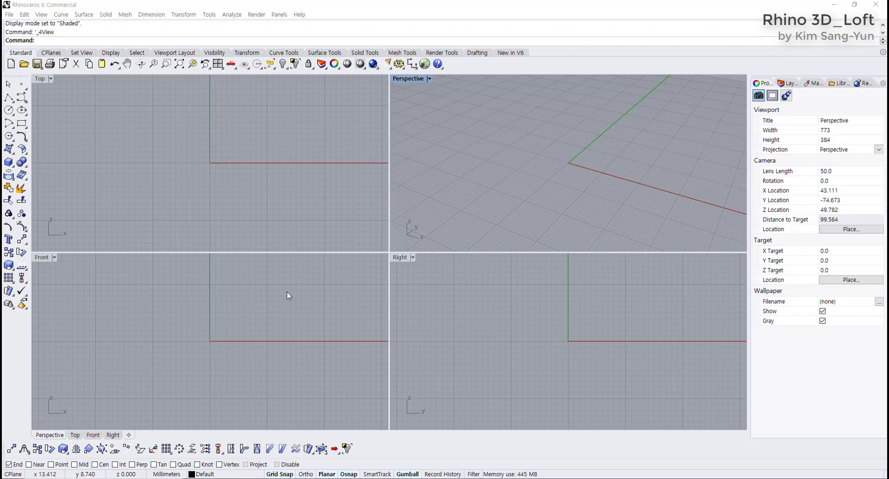
- In a maximized Front view, draw the wavy upper vase profile from high above the base downward
double_click(42, 259)
right_drag(313, 237, 112, 337)
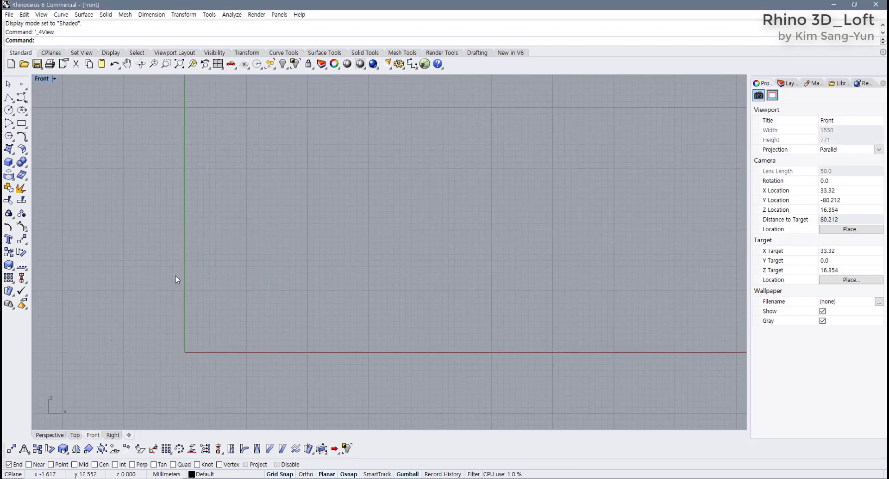
click(21, 97)
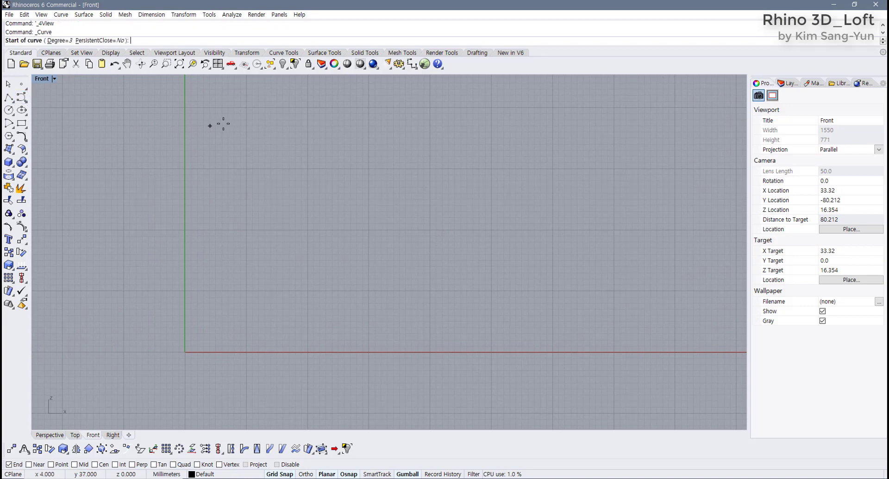
scroll(228, 111, down, 2)
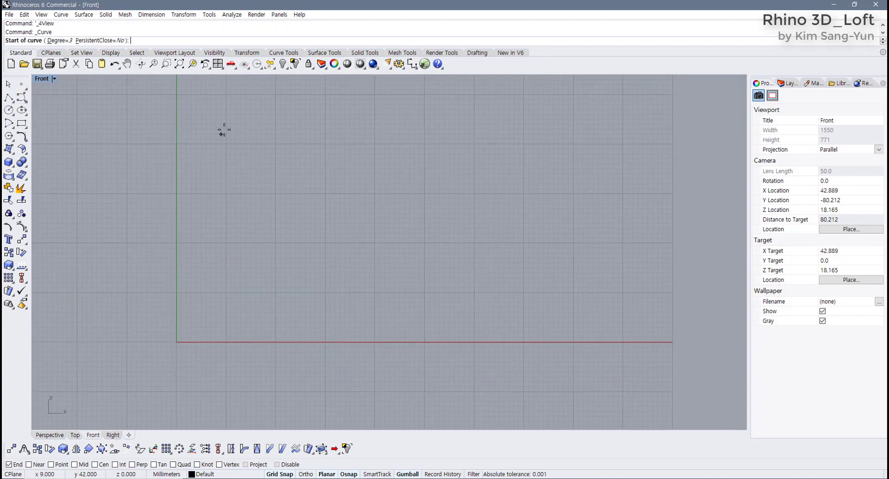
click(226, 115)
click(206, 144)
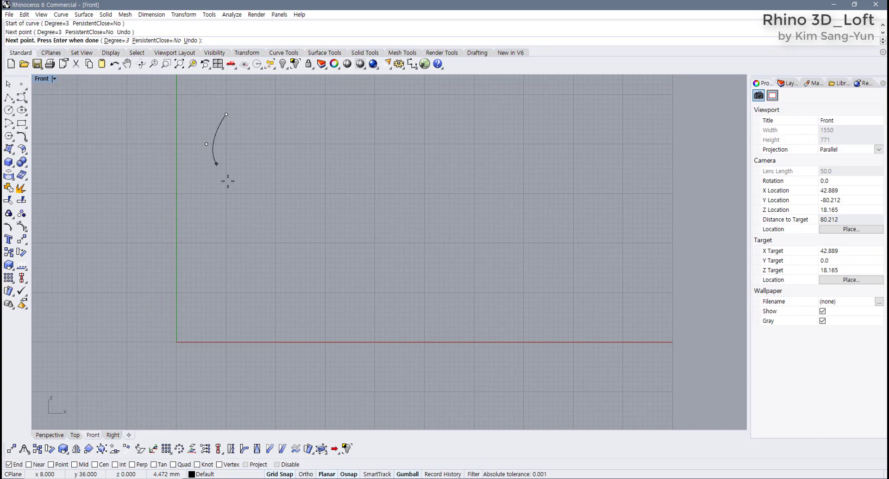
click(231, 184)
click(265, 228)
click(256, 311)
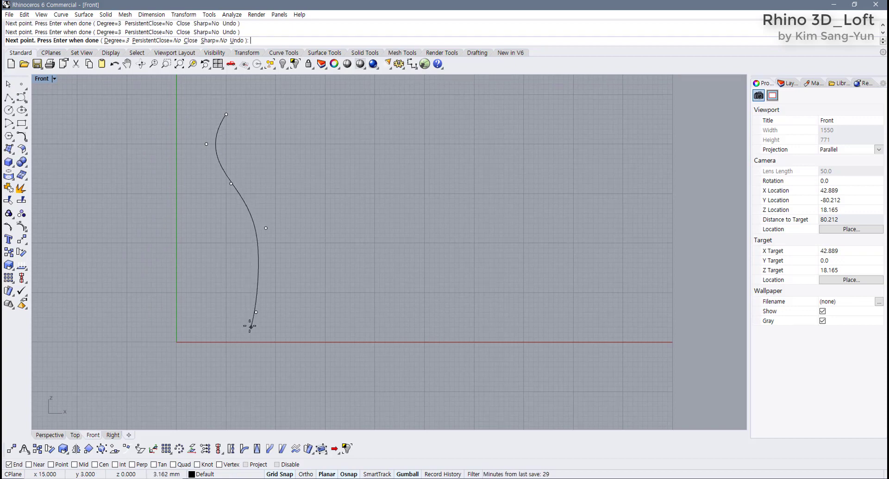
- Continue the curve along the base line inward and end it on the vertical axis
scroll(248, 324, up, 2)
click(251, 351)
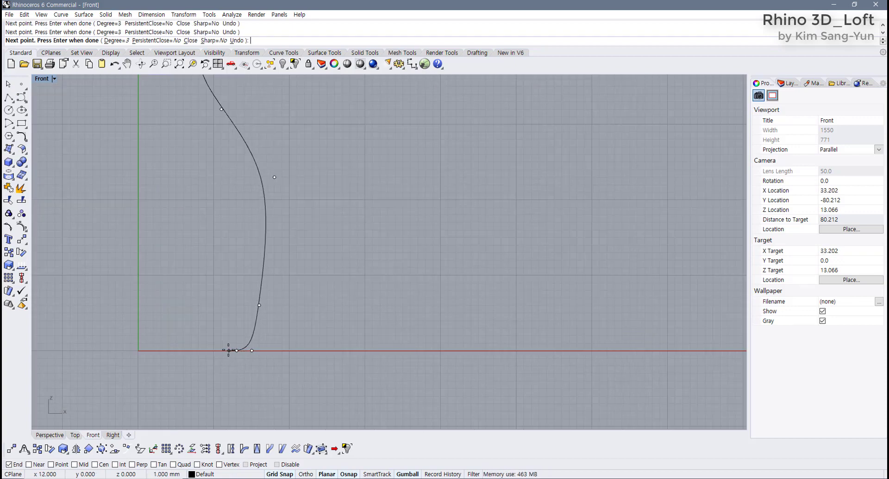
click(229, 351)
click(221, 344)
click(206, 344)
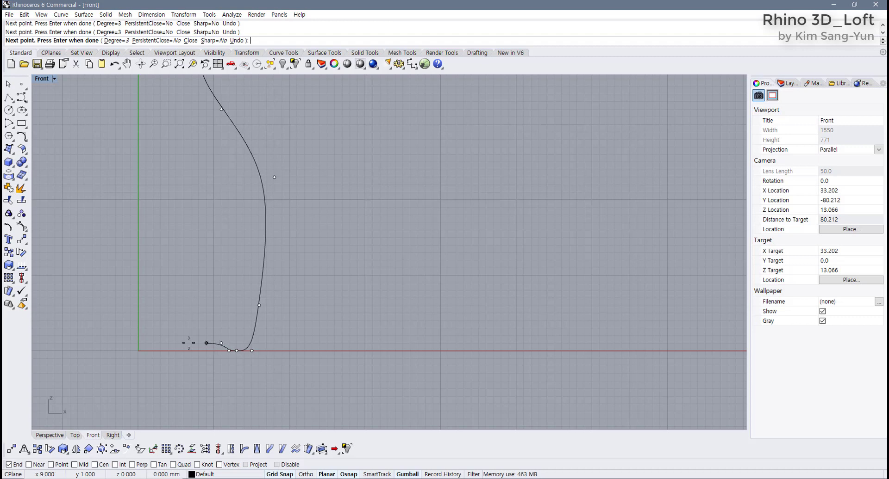
click(138, 342)
key(Return)
- Select the start control points of the profile curve, then hide the points and restore four views
click(196, 344)
scroll(196, 345, up, 2)
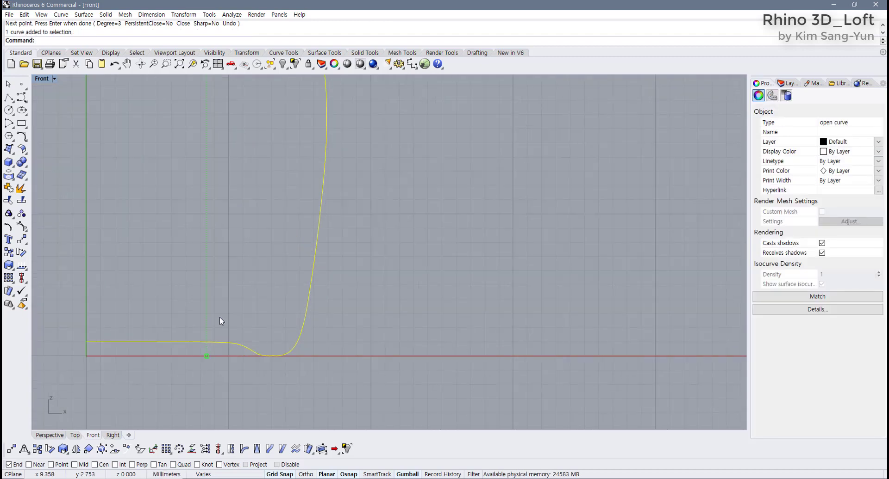
key(F10)
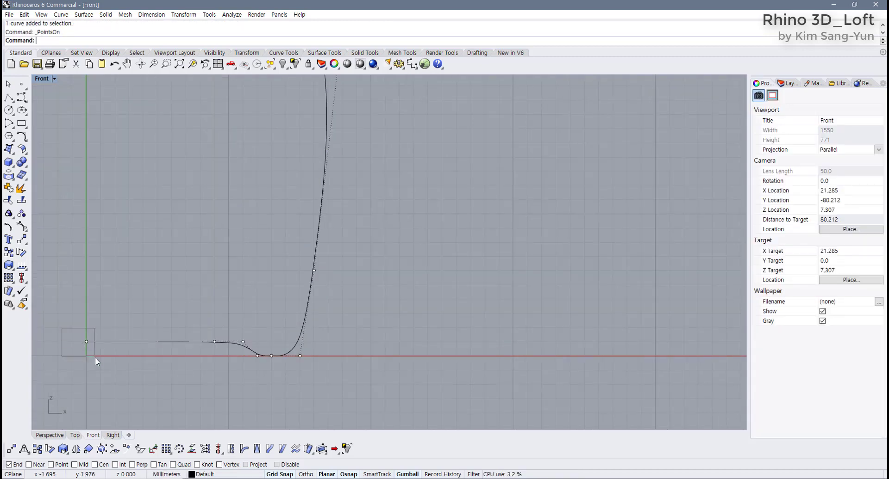
drag(95, 358, 224, 354)
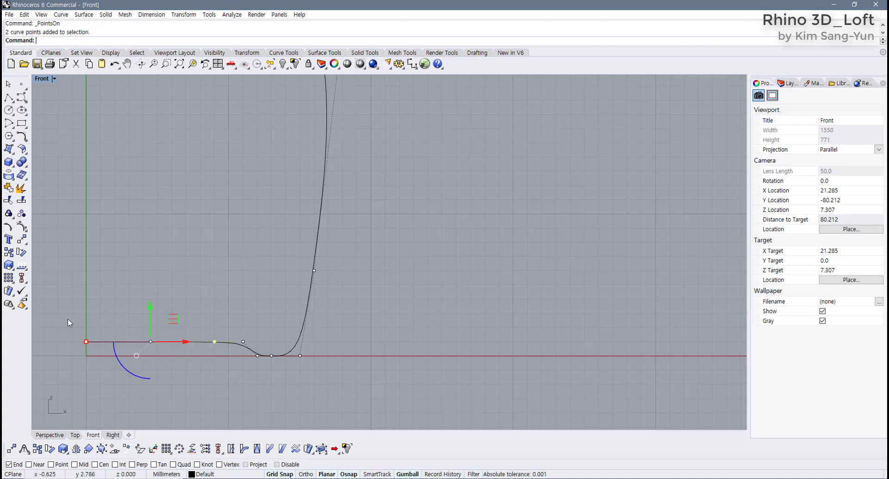
drag(56, 323, 228, 355)
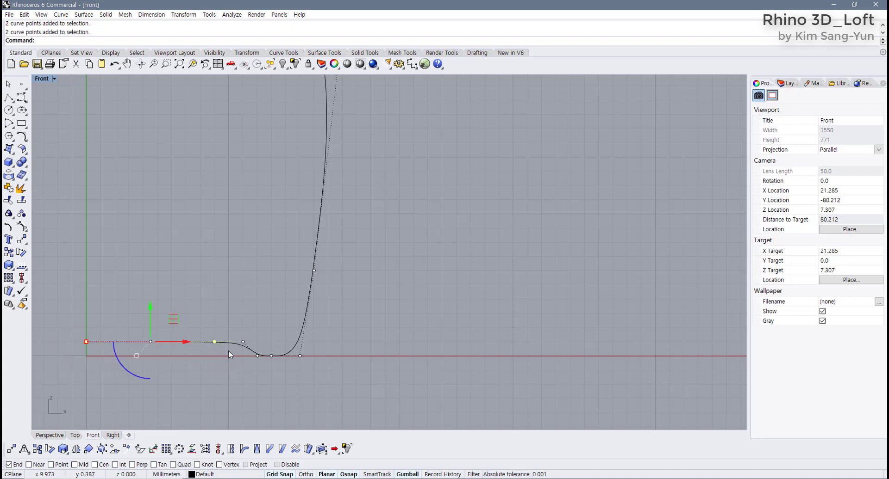
click(224, 363)
drag(76, 316, 224, 360)
scroll(259, 326, down, 5)
right_drag(249, 319, 286, 355)
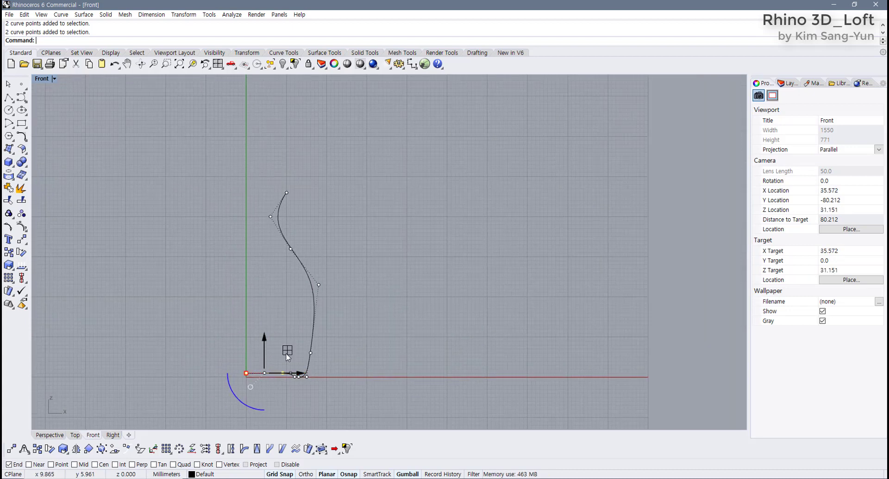
key(F11)
click(283, 254)
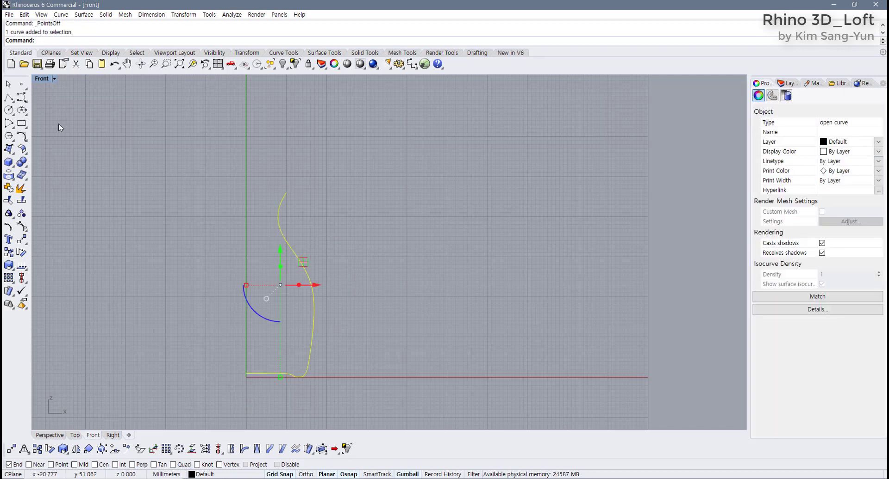
double_click(42, 79)
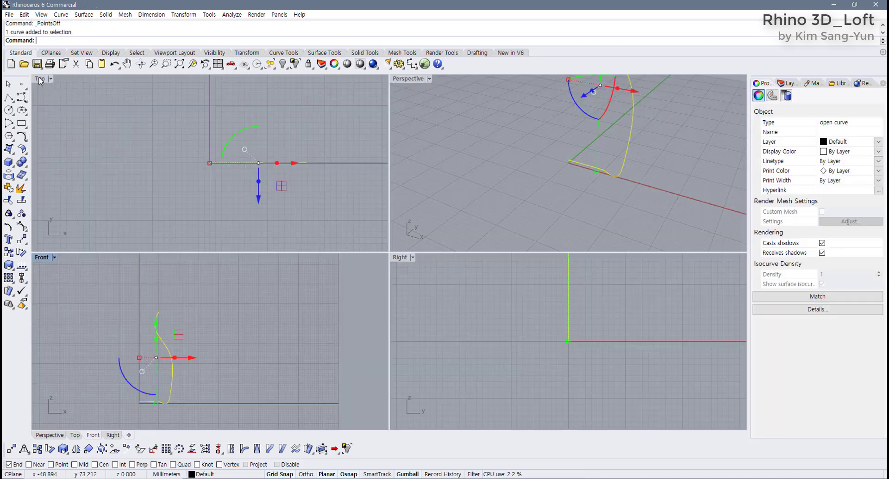
- Polar-array the profile curve around its end point: 4 items through 360°
right_drag(211, 169, 185, 171)
scroll(185, 170, up, 4)
click(184, 179)
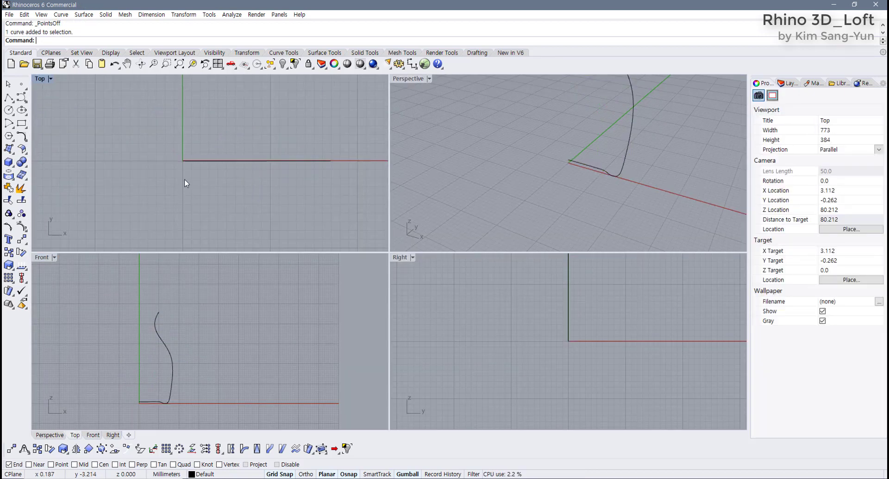
drag(178, 188, 178, 188)
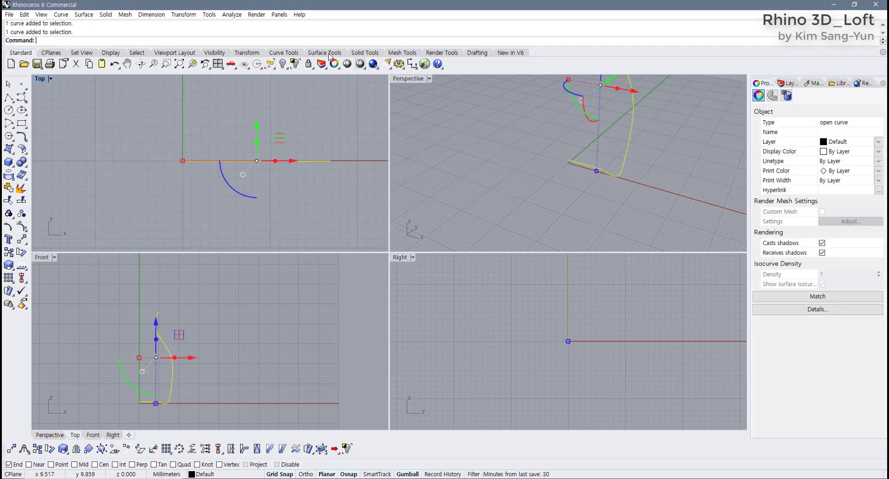
click(254, 54)
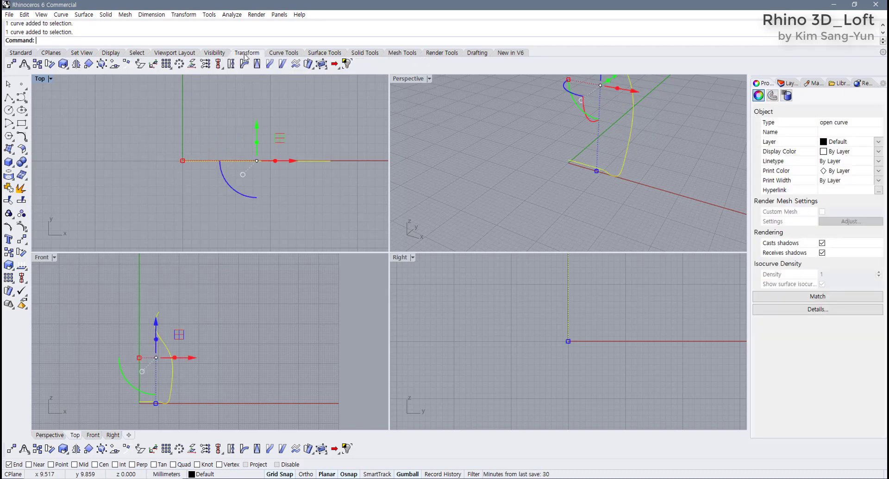
click(179, 65)
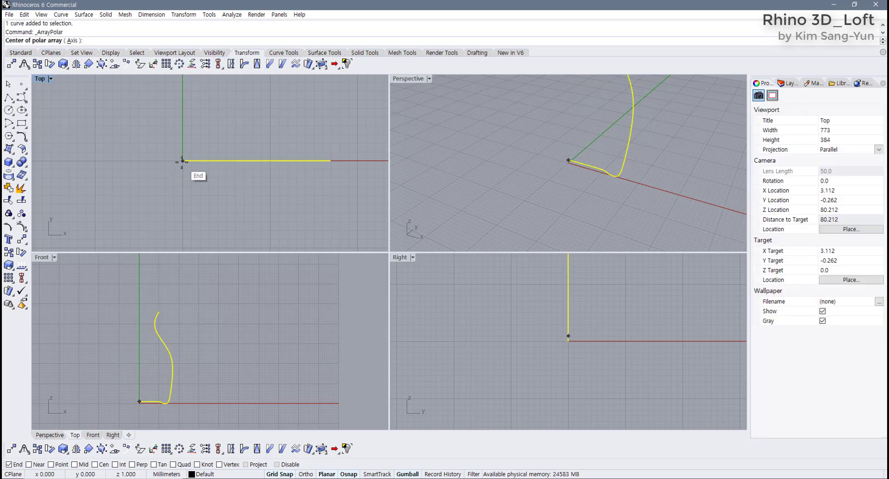
click(182, 160)
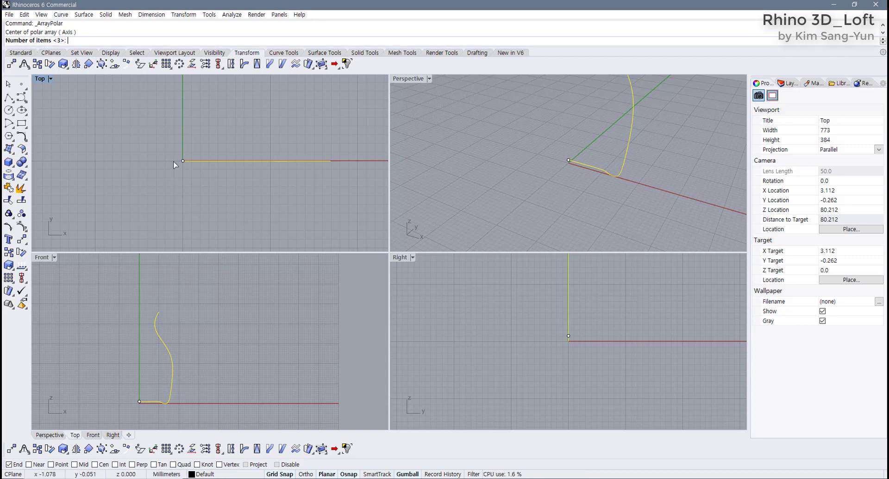
text(4)
key(Return)
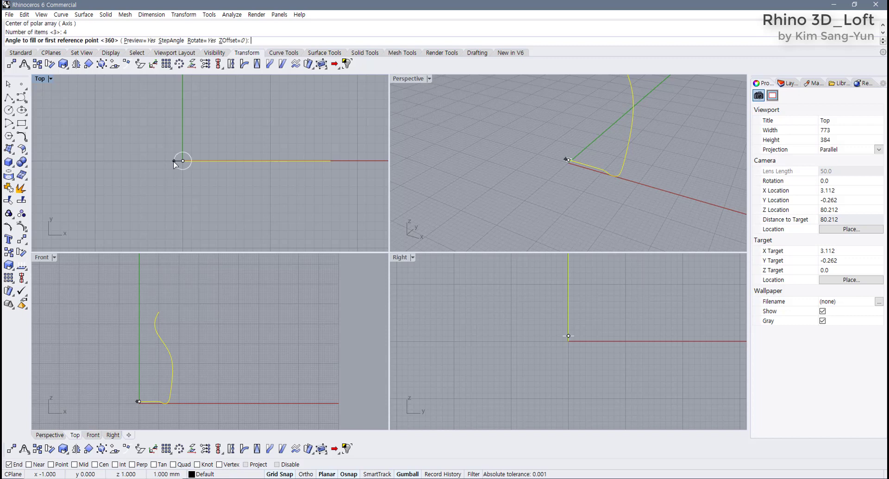
key(Return)
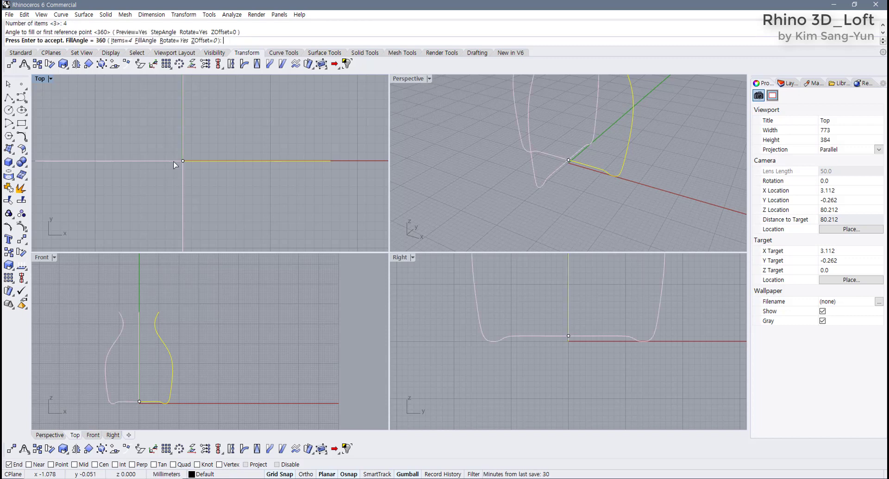
key(Return)
- Maximize the Perspective view, orbit to a side view, and window-select all four curves
click(465, 186)
click(465, 186)
scroll(463, 186, down, 5)
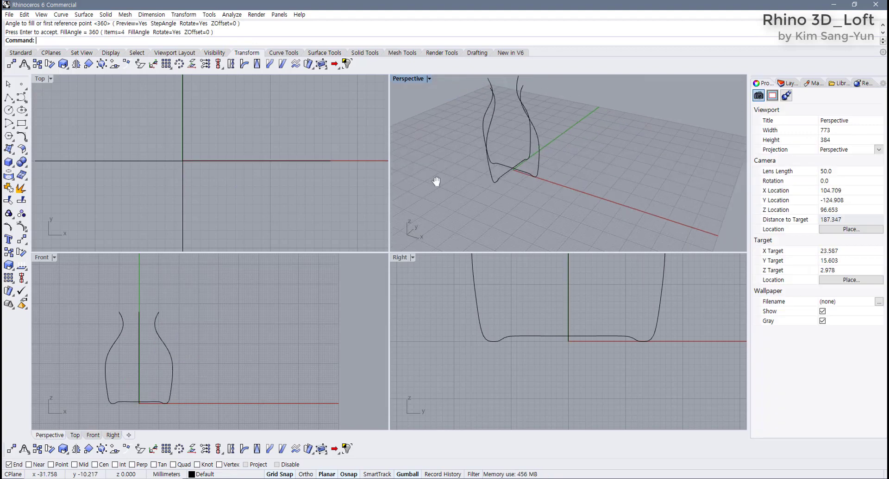
shift+right_drag(436, 182, 401, 206)
double_click(415, 81)
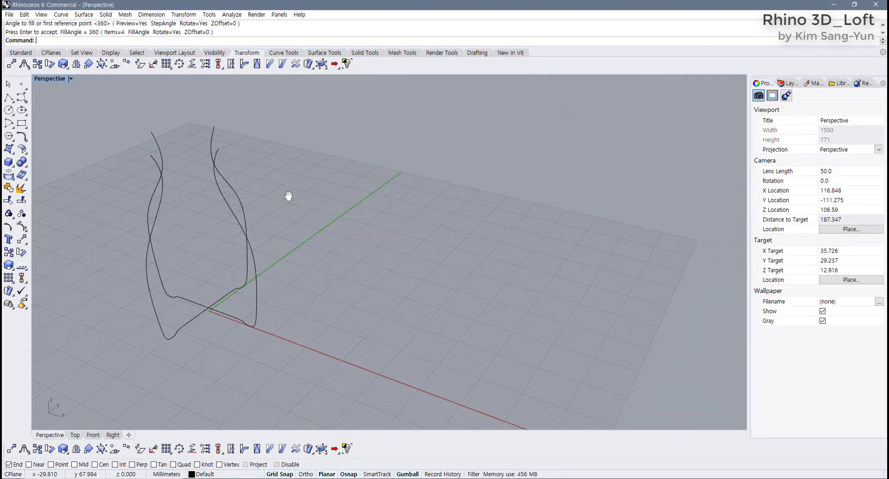
right_drag(290, 196, 357, 193)
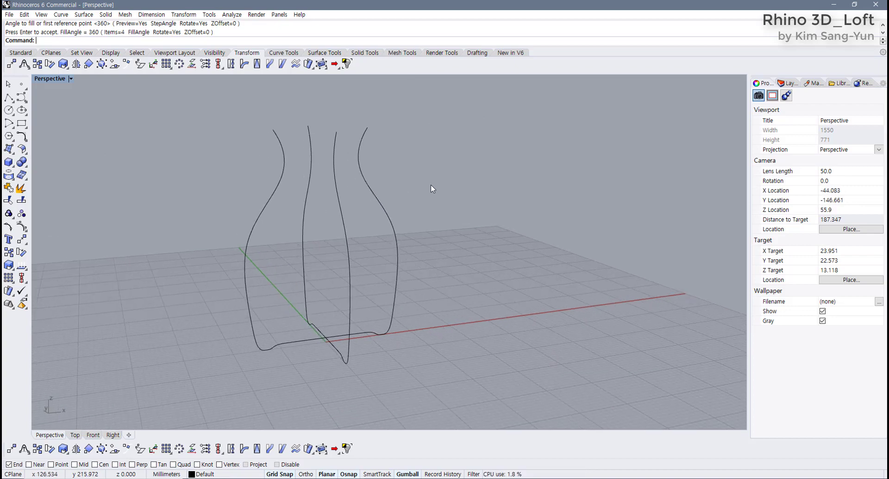
drag(431, 185, 252, 245)
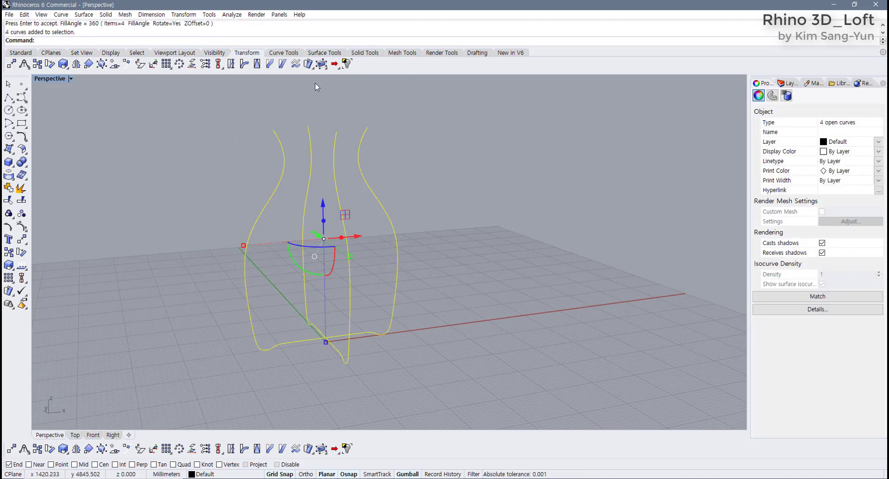
- Loft the four profile curves into a closed vase surface
click(324, 53)
click(9, 150)
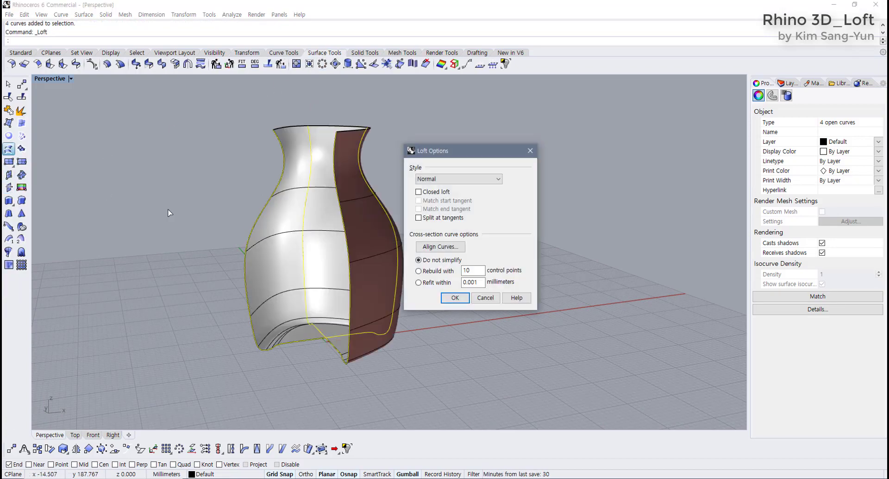
right_drag(147, 205, 249, 276)
shift+right_drag(306, 338, 243, 269)
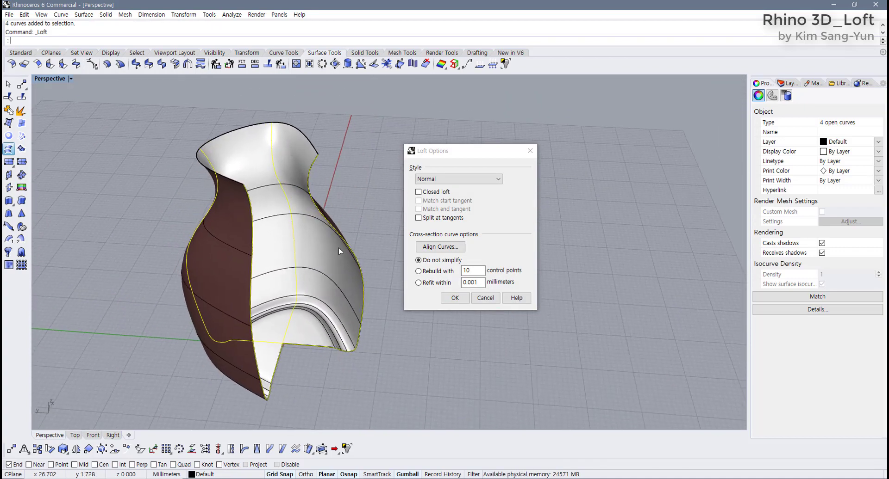
click(419, 192)
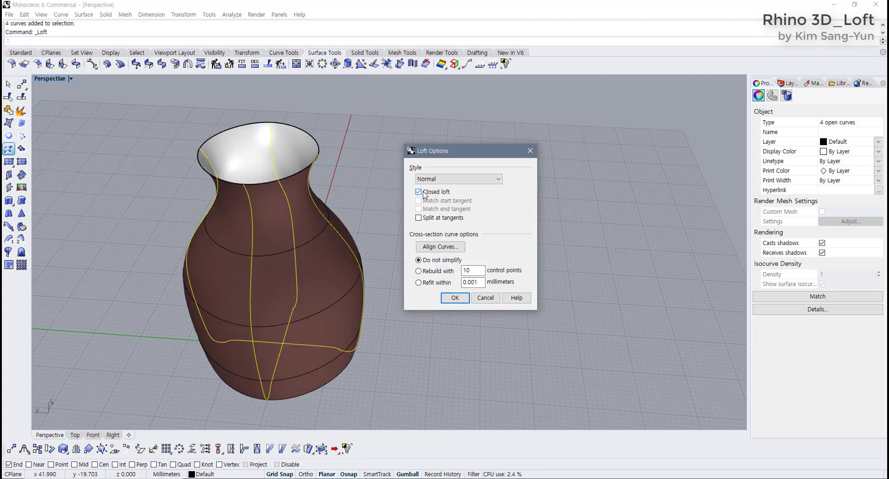
click(418, 191)
click(418, 192)
right_drag(253, 252, 231, 277)
click(455, 298)
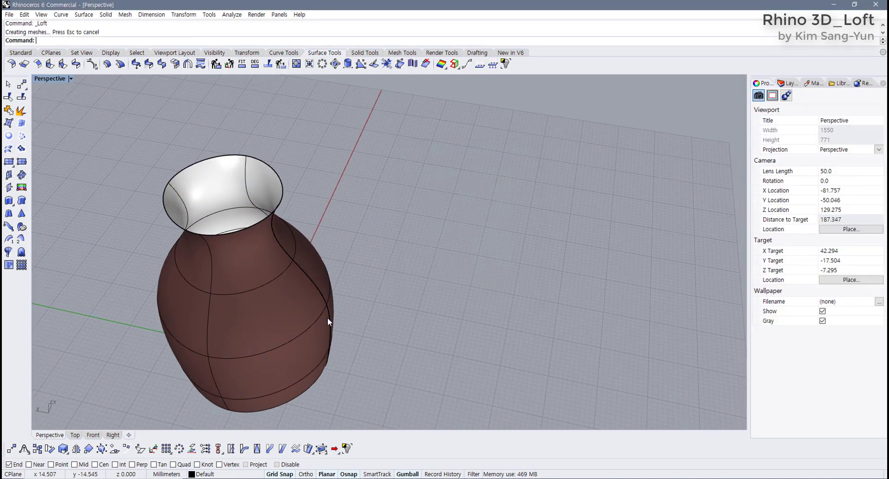
- Orbit around the new vase surface and select it
right_drag(328, 321, 420, 289)
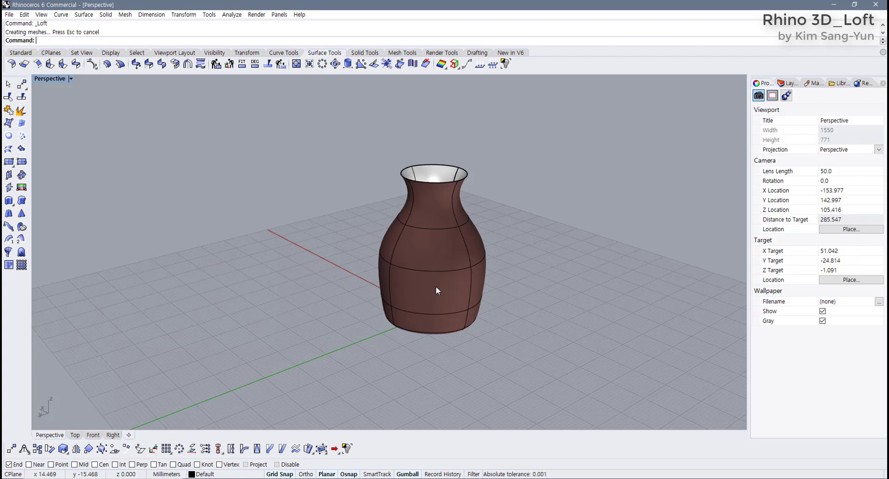
right_drag(436, 287, 422, 265)
click(421, 267)
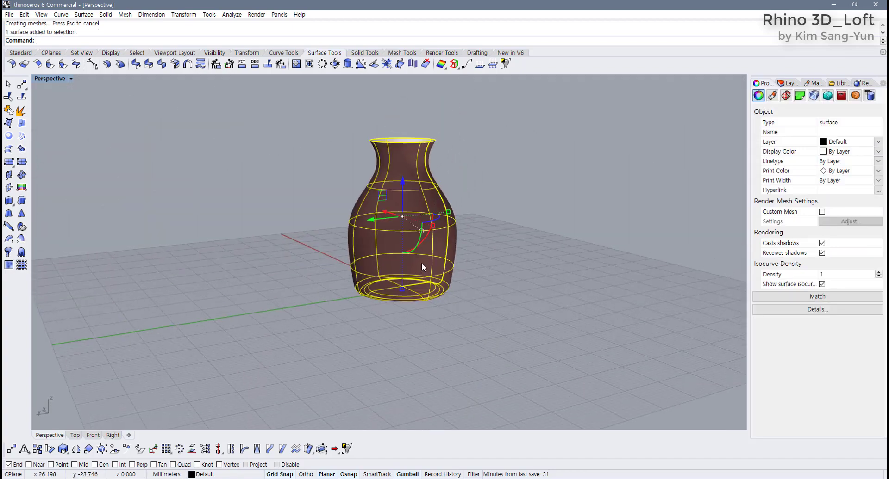
- Undo the loft and maximize the Front view
key(ctrl+z)
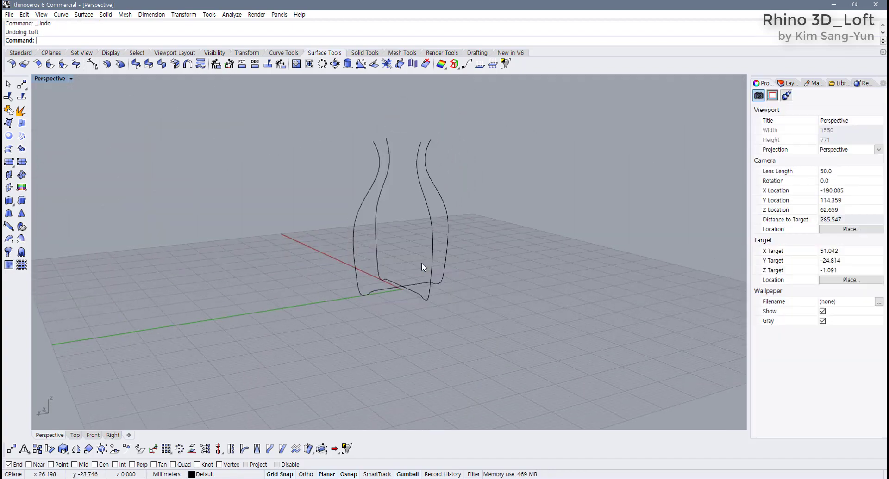
right_drag(423, 265, 307, 248)
click(253, 249)
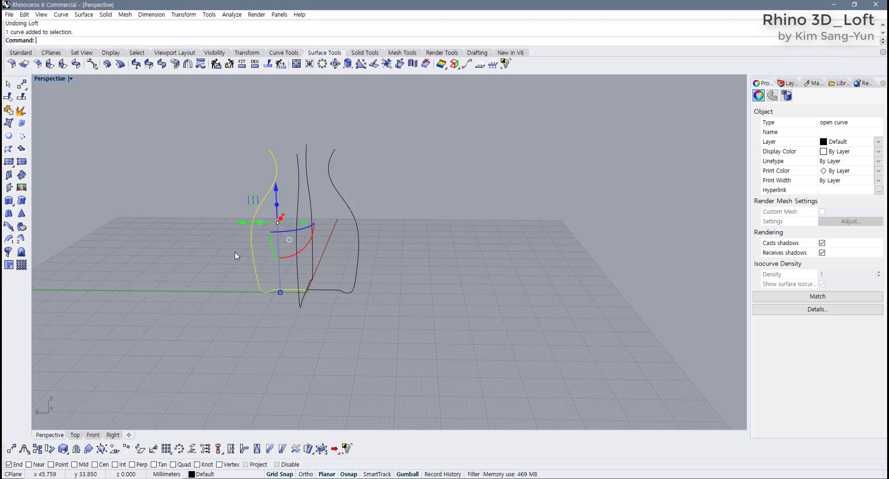
double_click(50, 79)
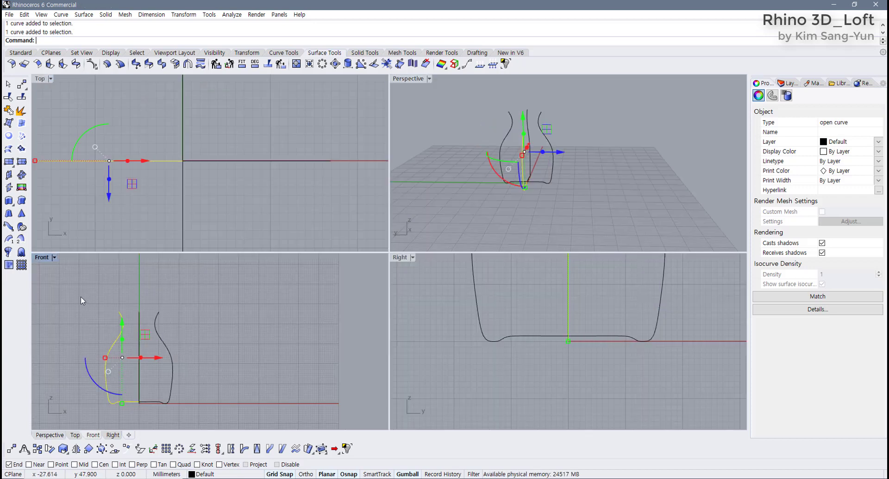
double_click(44, 257)
drag(244, 148, 311, 248)
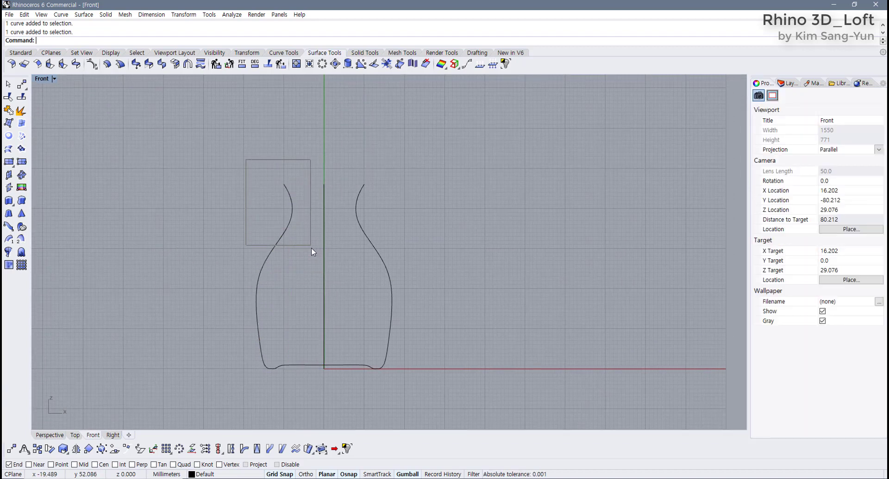
- Drag the left profile curve's control points outward to widen its belly
click(278, 225)
key(F10)
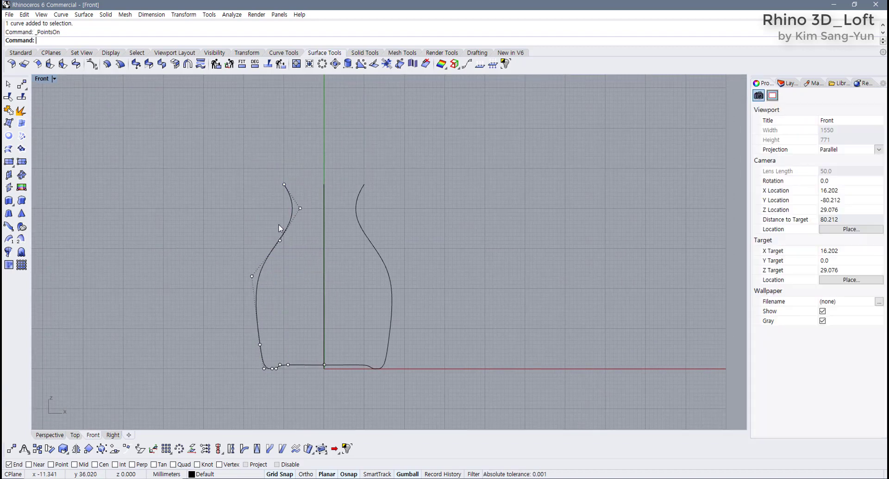
mouse_move(231, 266)
mouse_down()
mouse_move(261, 285)
mouse_move(231, 281)
mouse_up()
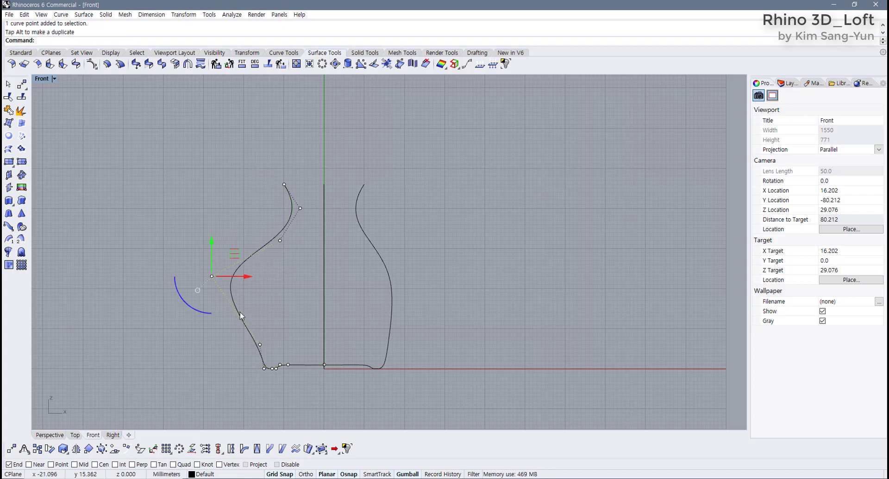
drag(216, 339, 263, 345)
key(Escape)
key(Escape)
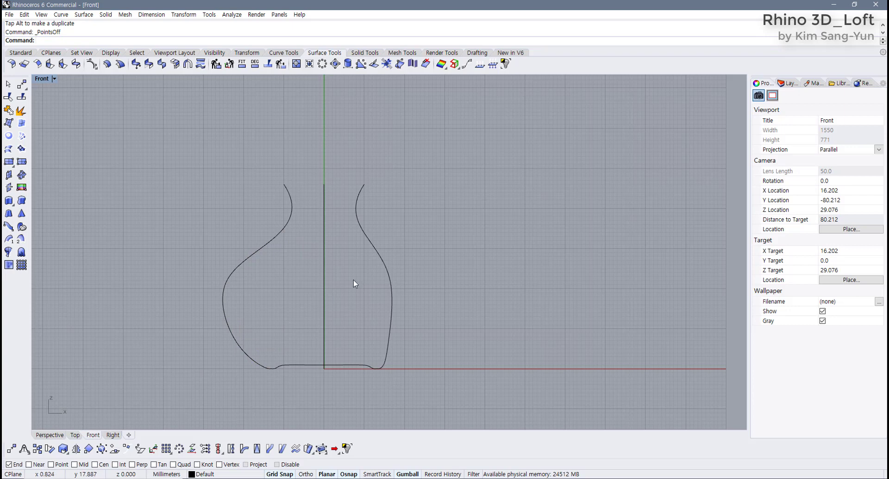
drag(429, 242, 162, 334)
- Loft the four reshaped curves into a closed vase surface
click(8, 149)
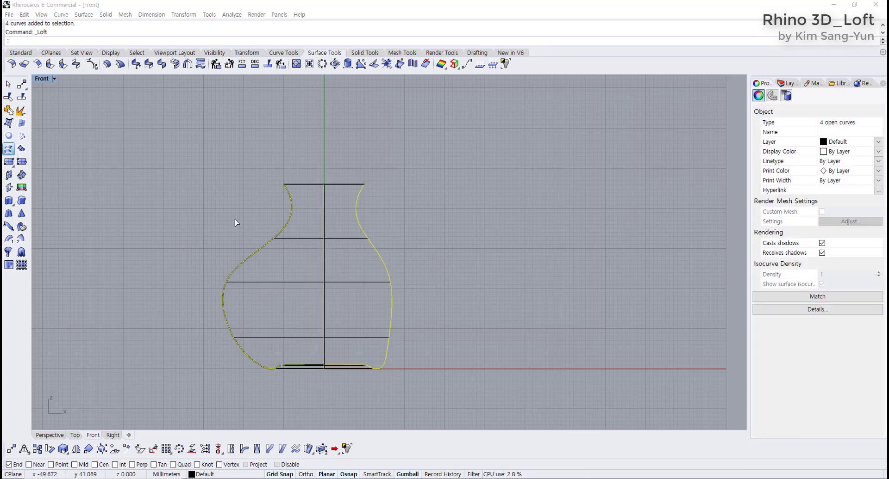
click(428, 192)
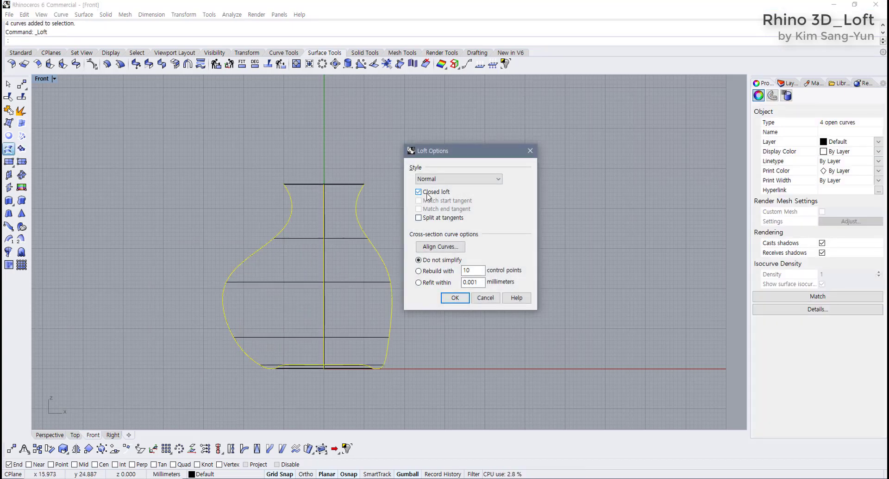
double_click(42, 79)
drag(457, 153, 262, 122)
click(261, 265)
- Orbit the lopsided vase in a maximized Perspective view and select it with its curves
click(364, 105)
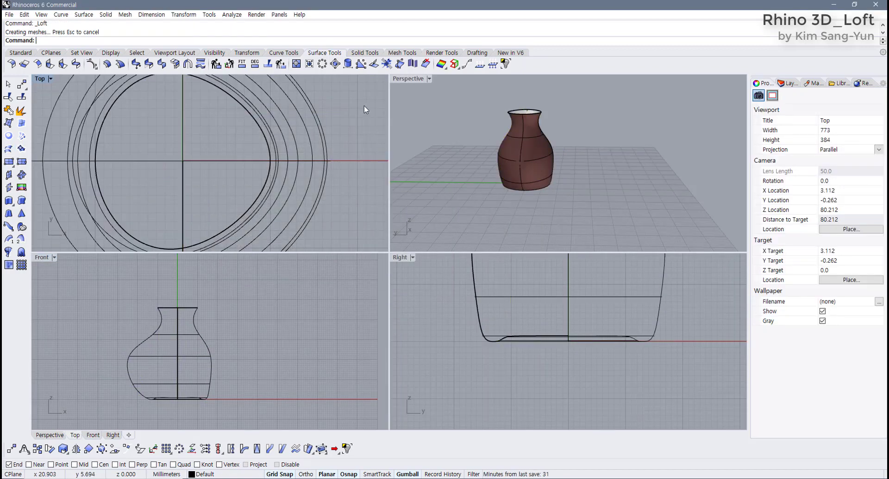
double_click(415, 78)
right_drag(360, 231, 331, 251)
drag(357, 344, 95, 77)
- Delete the vase and its four curves, leaving only the maximized Top view
key(Delete)
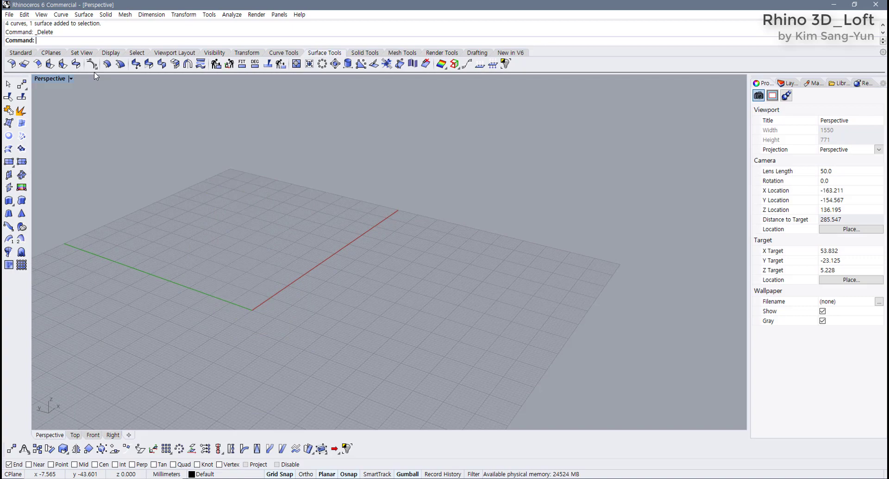
double_click(53, 77)
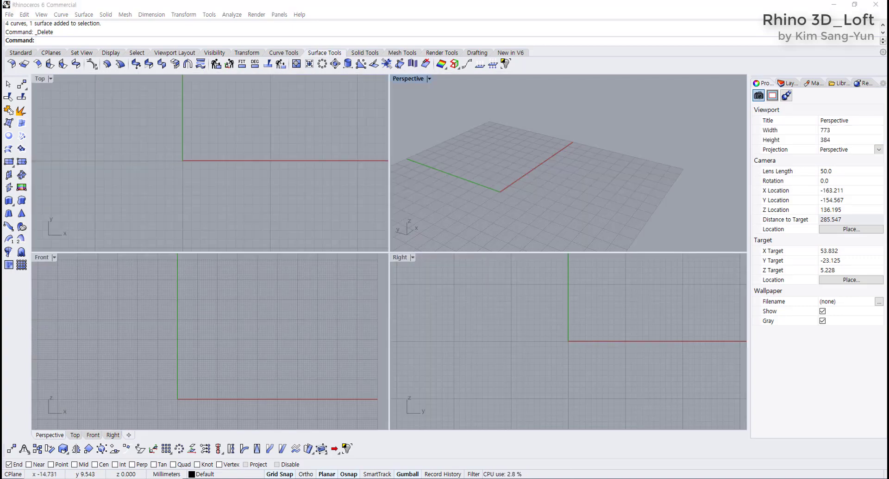
double_click(40, 79)
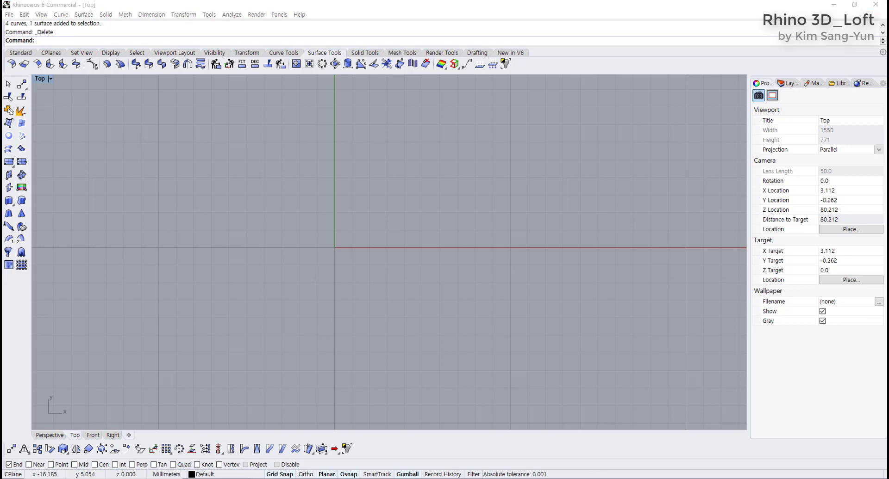
click(409, 220)
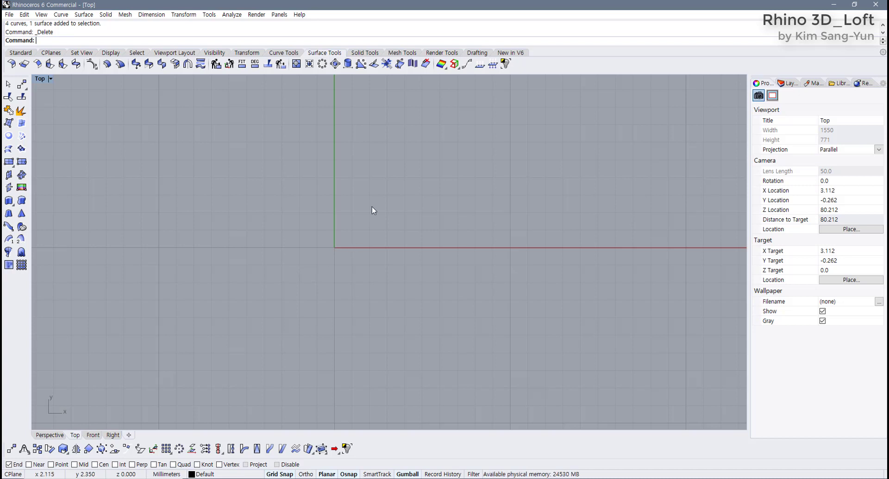
- Maximize the Right view with the origin framed, and start a Control Point Curve
scroll(378, 238, down, 4)
right_drag(372, 242, 338, 263)
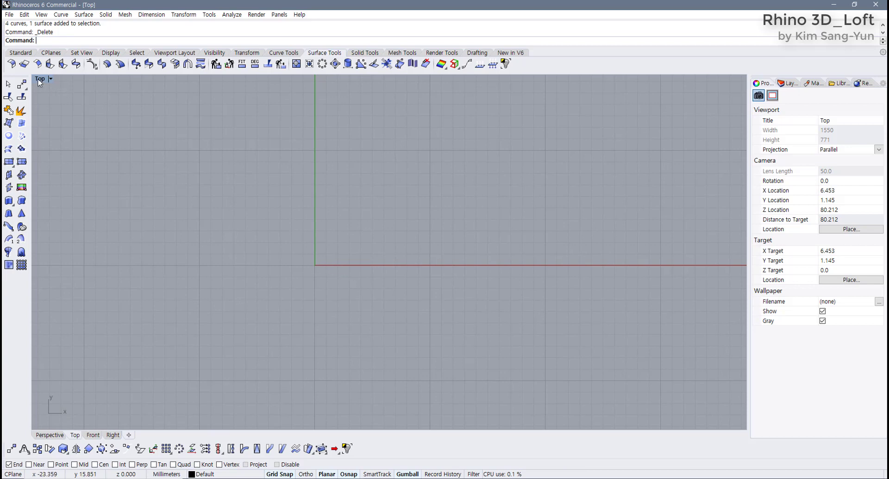
key(ctrl+m)
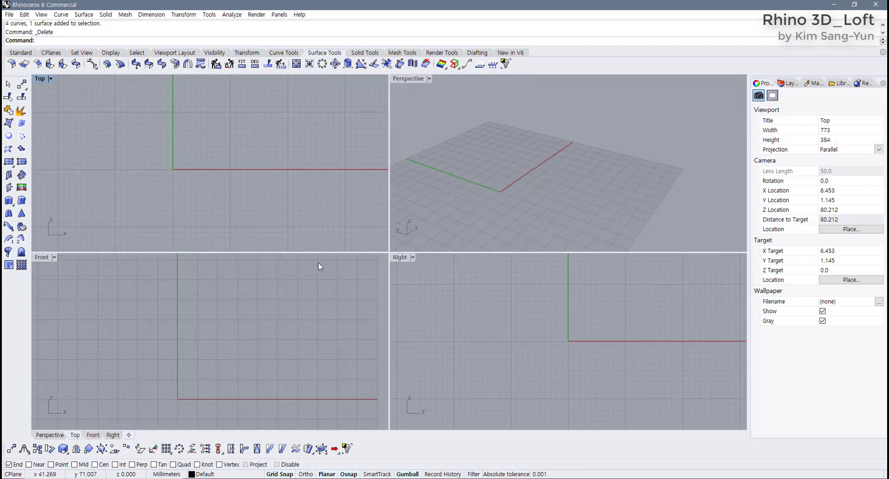
click(401, 258)
key(ctrl+m)
right_drag(273, 292, 205, 311)
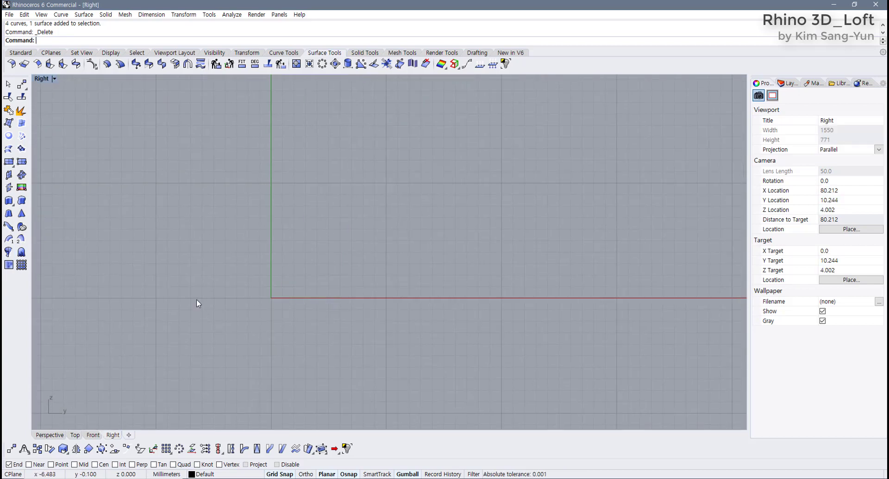
scroll(308, 271, down, 4)
right_drag(279, 273, 287, 235)
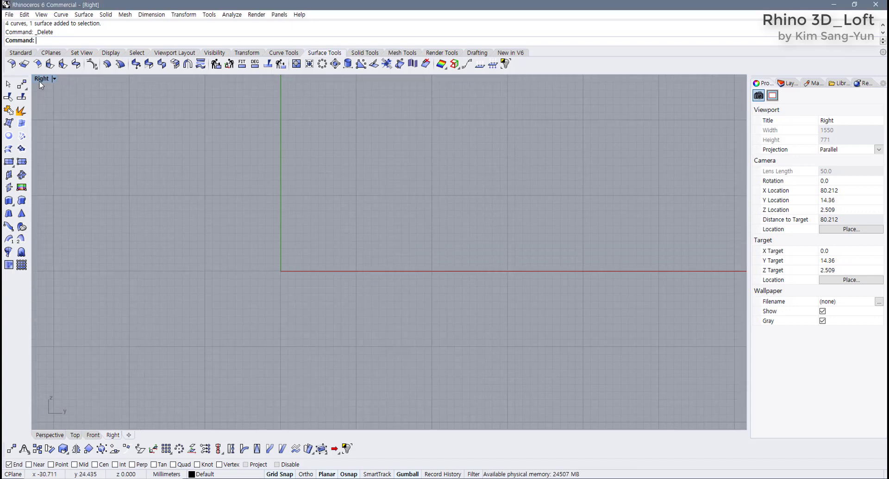
click(21, 52)
click(21, 97)
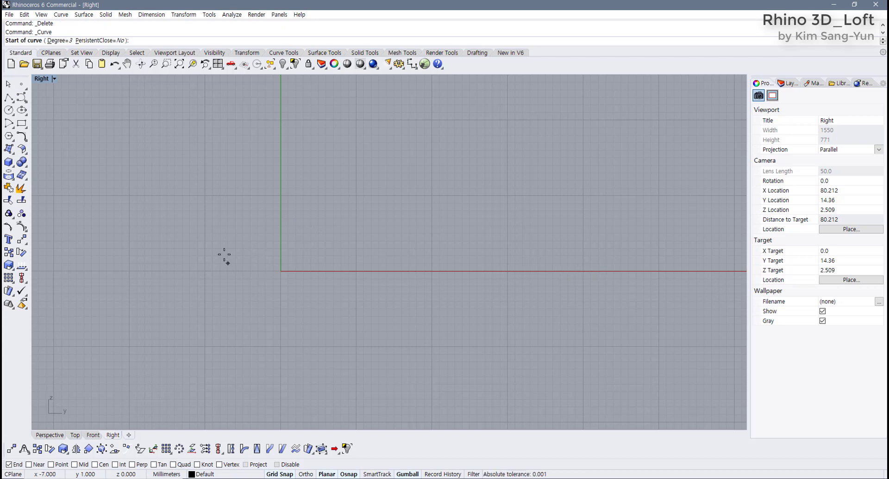
- Trace an eleven-point teardrop airfoil from the tail, around the rounded nose, back below the tail
click(582, 256)
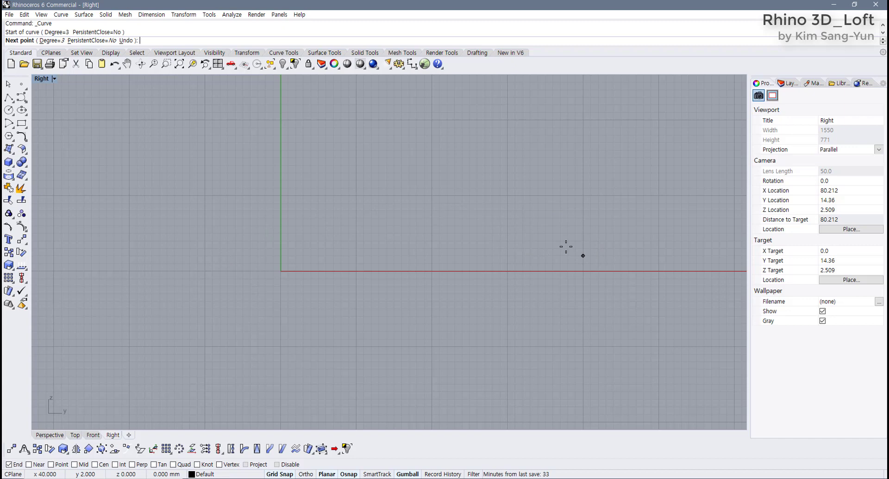
click(507, 218)
click(287, 173)
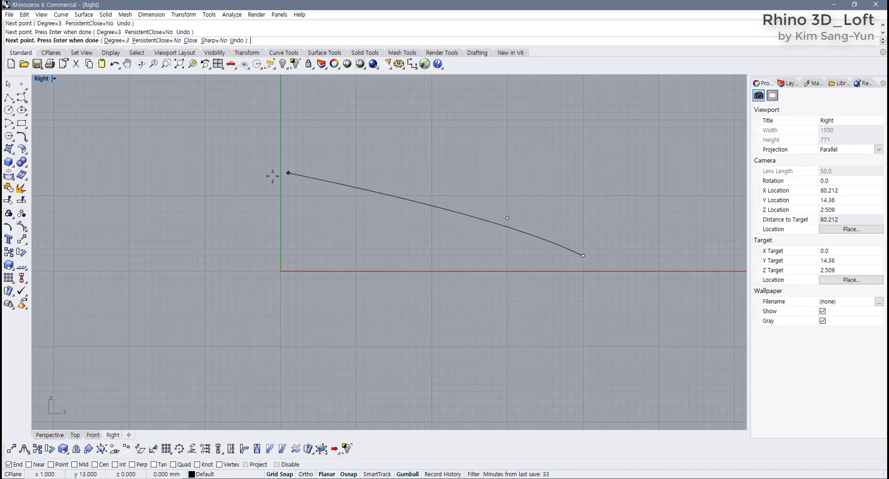
click(137, 218)
click(114, 286)
click(160, 316)
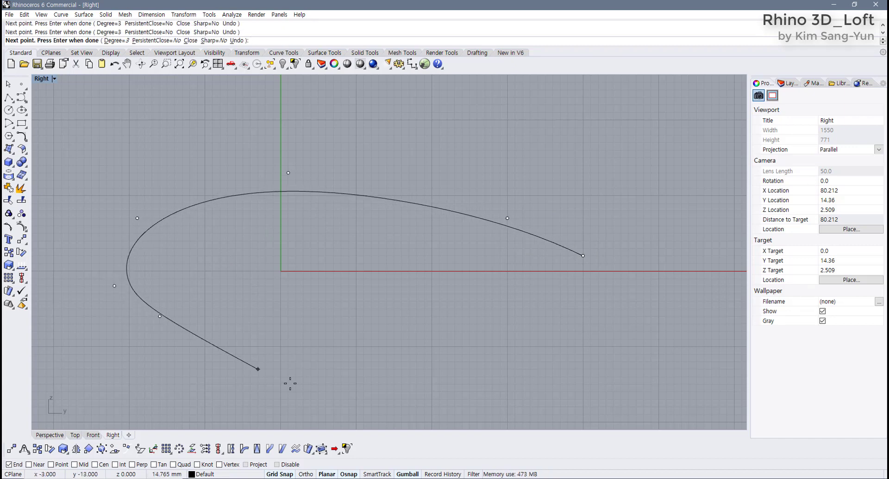
click(296, 392)
click(393, 362)
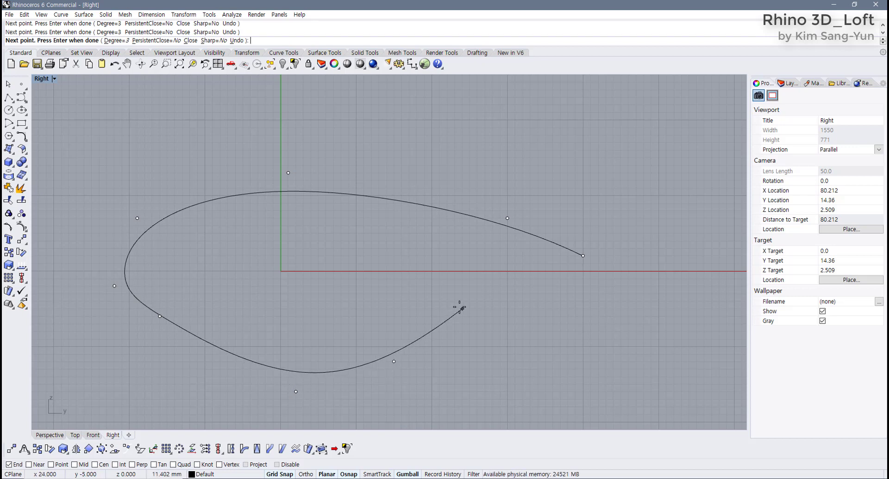
click(462, 308)
click(552, 286)
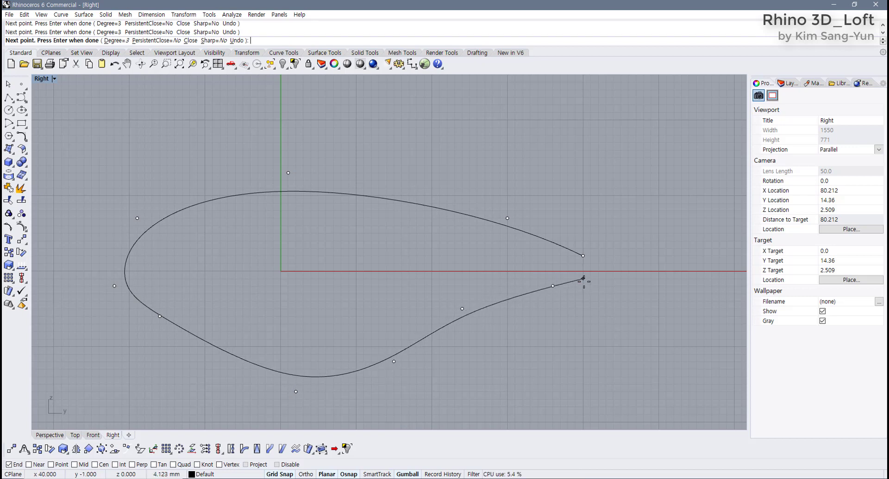
click(582, 278)
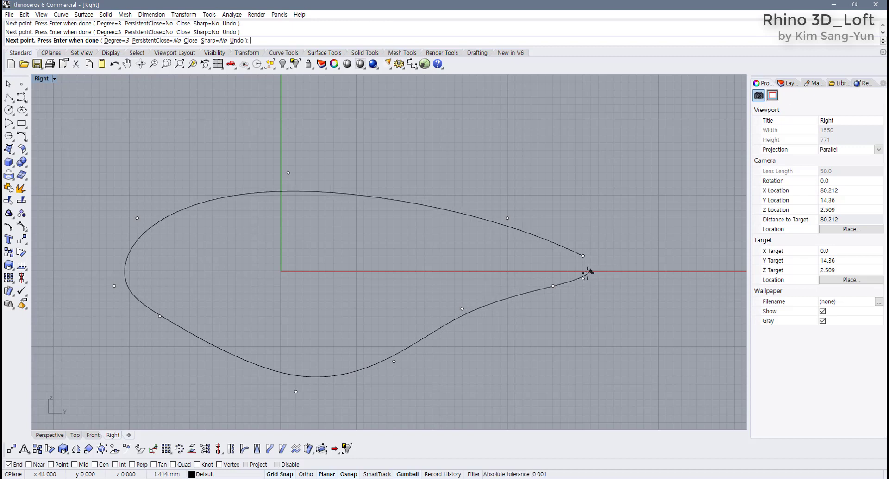
key(Return)
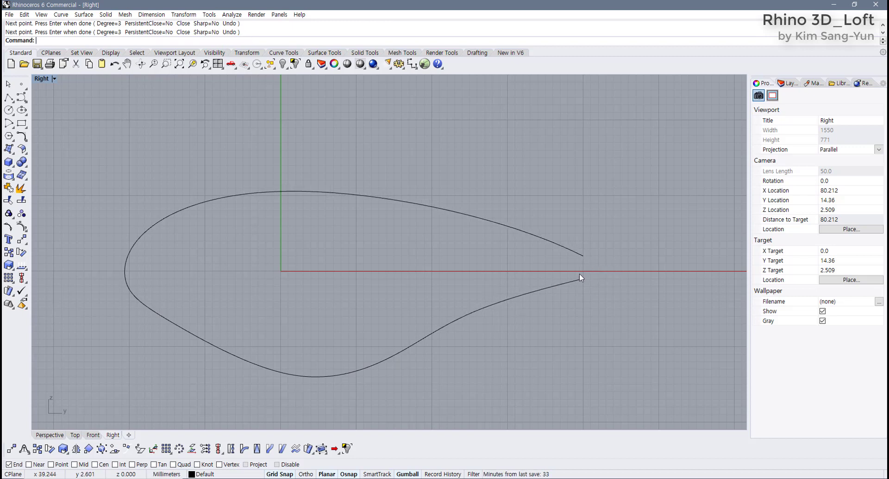
- Show the airfoil's control points, turn off grid snap, and nudge the nose point up
right_drag(381, 258, 420, 249)
click(262, 333)
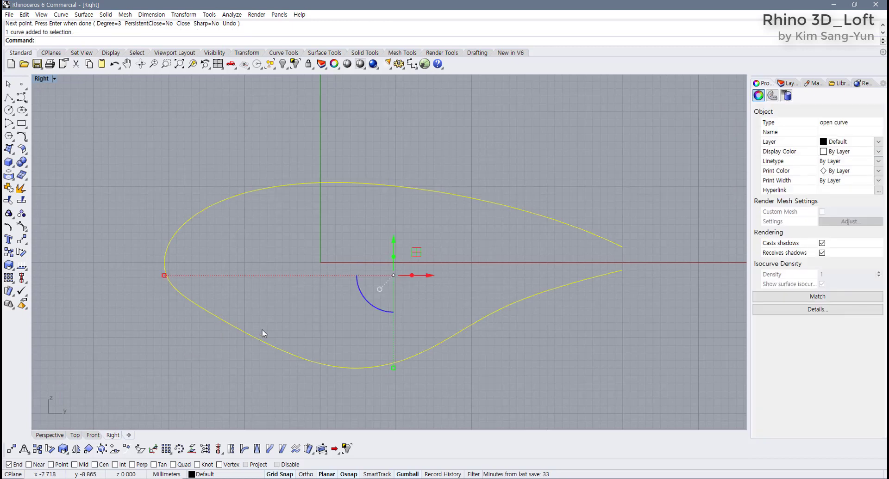
key(Escape)
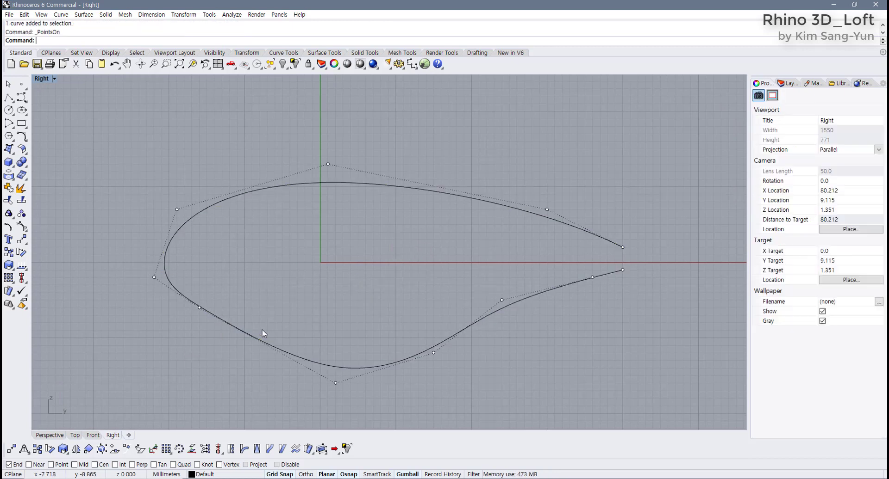
key(F10)
click(154, 277)
drag(176, 255, 184, 248)
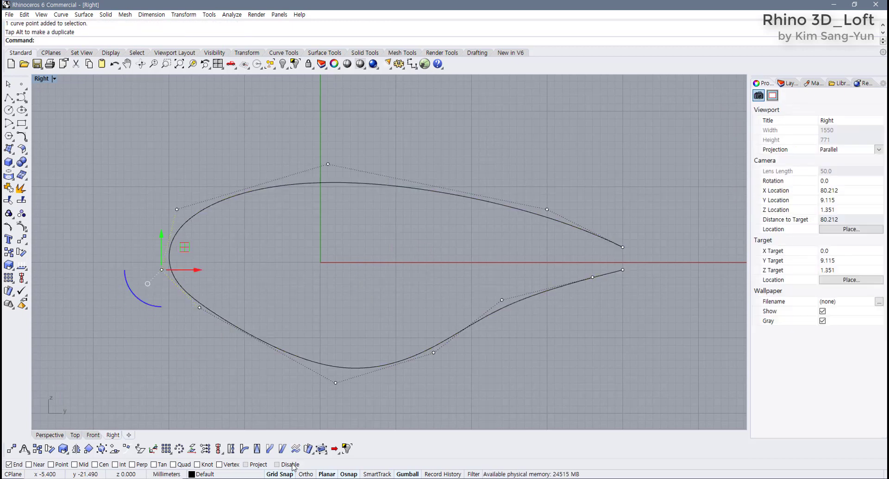
click(283, 475)
drag(185, 251, 178, 250)
- Reshape the upper edge, leading-edge points and trailing-edge tips with gumball drags
click(177, 209)
drag(193, 182, 183, 170)
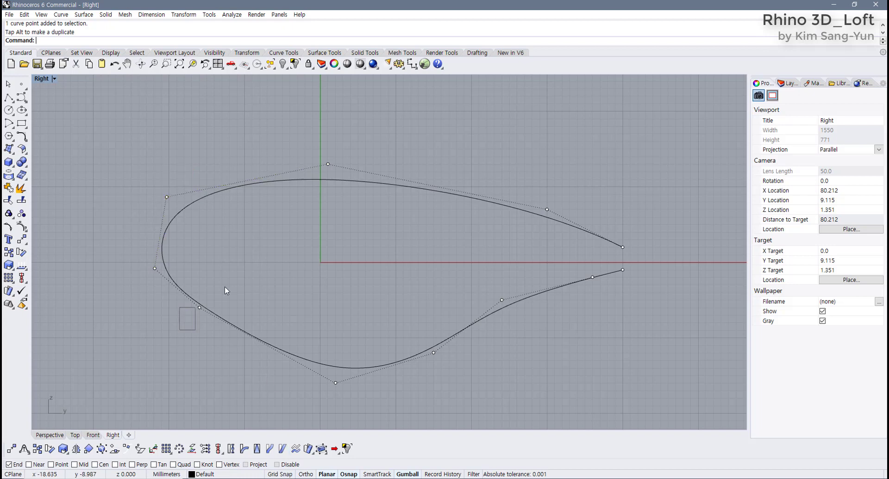
click(199, 307)
drag(221, 280, 225, 298)
click(155, 269)
drag(179, 246, 174, 237)
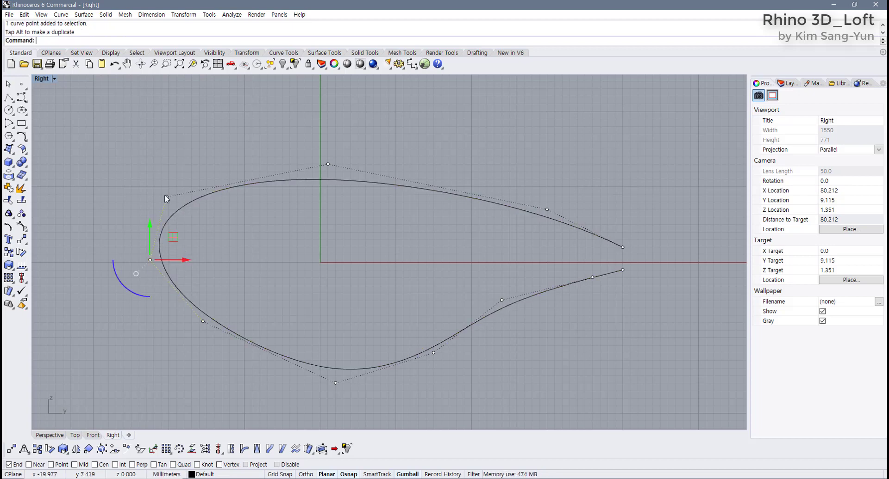
drag(163, 188, 183, 185)
drag(575, 198, 646, 280)
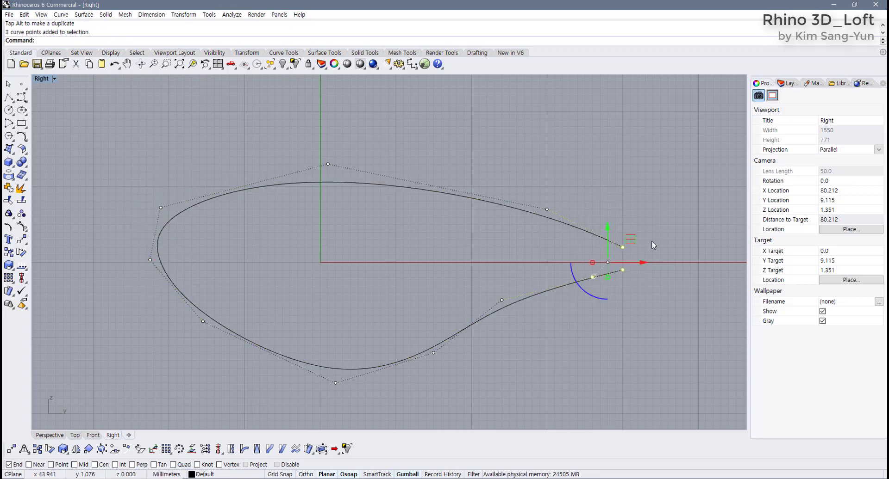
drag(633, 242, 638, 246)
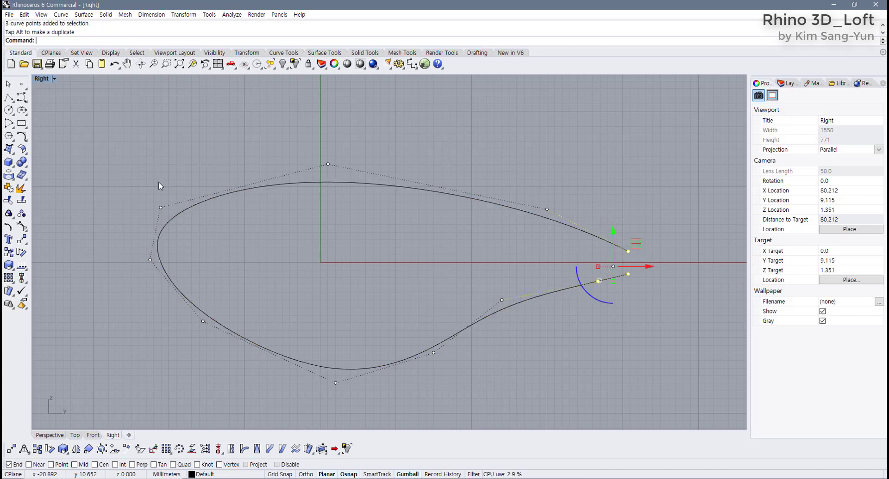
drag(107, 179, 156, 265)
drag(178, 208, 171, 230)
click(363, 251)
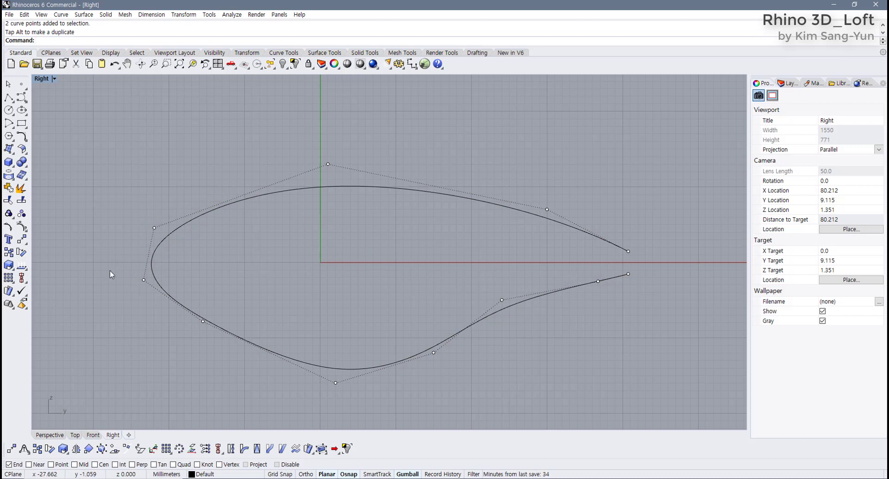
- Push the leading-edge point right and reposition the lower and underside control points
drag(110, 270, 168, 289)
drag(166, 254, 174, 255)
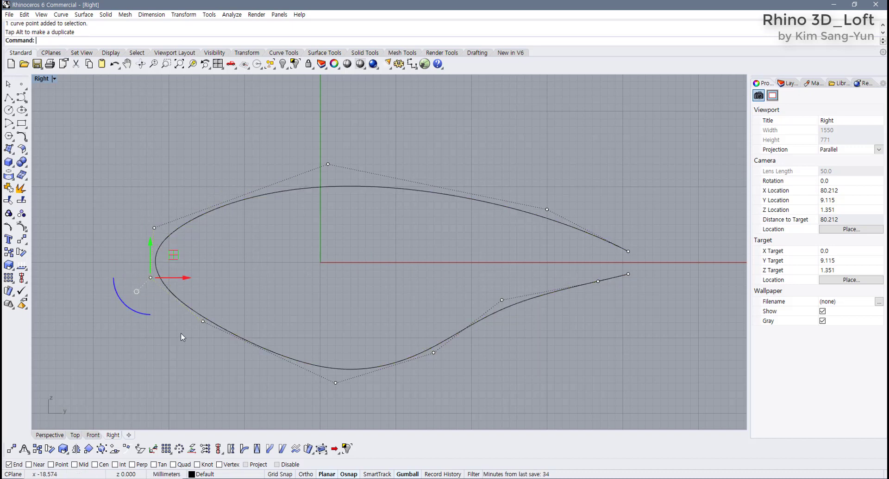
drag(185, 337, 231, 304)
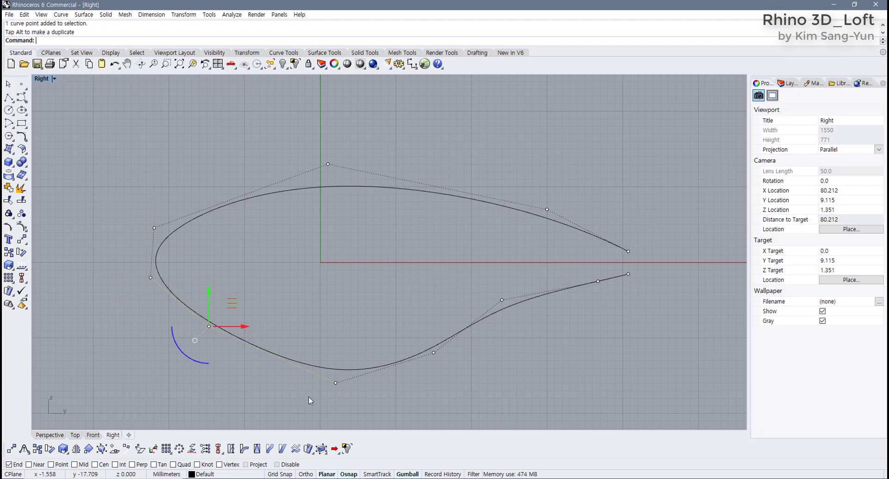
drag(308, 397, 376, 359)
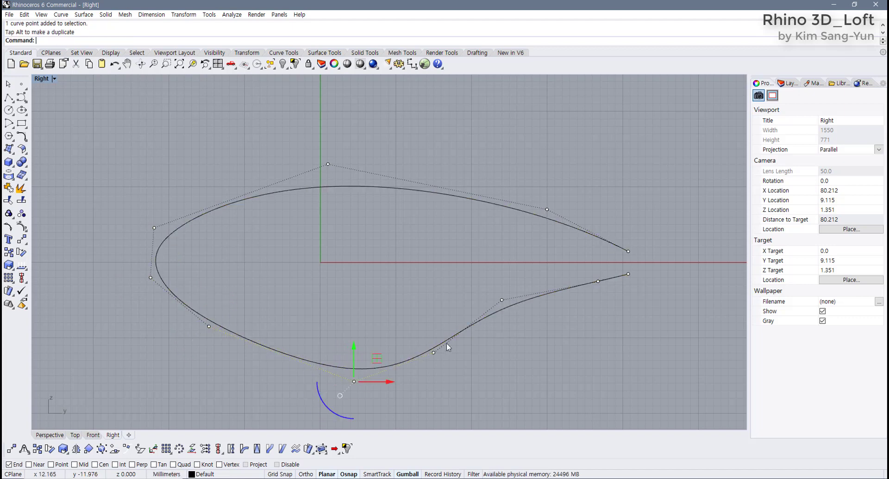
click(502, 301)
drag(524, 277, 523, 271)
click(433, 353)
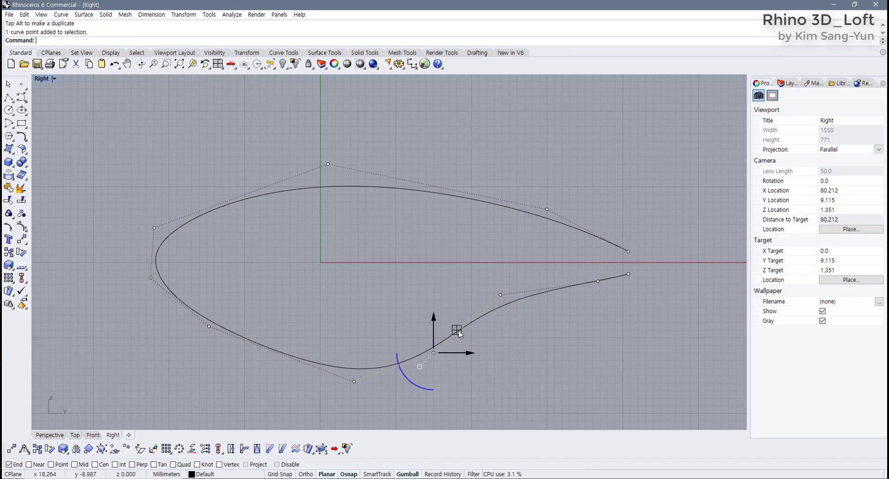
click(535, 351)
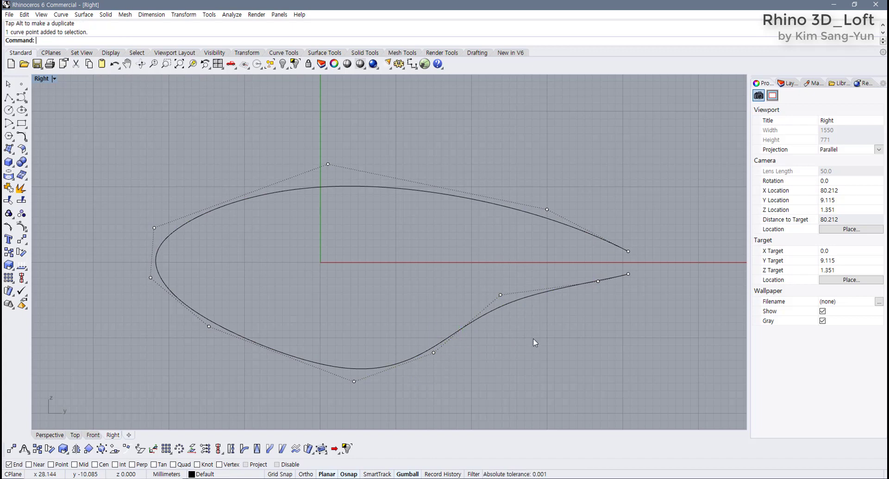
- Shift the bottom control point left, then hide the points and select the curve
key(F11)
right_drag(317, 326, 342, 319)
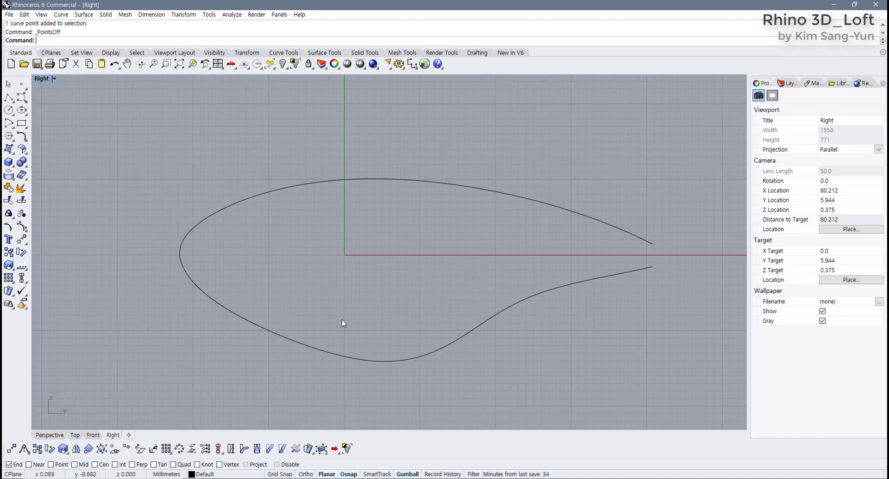
drag(267, 357, 457, 402)
key(F10)
drag(398, 353, 365, 349)
click(406, 306)
key(F11)
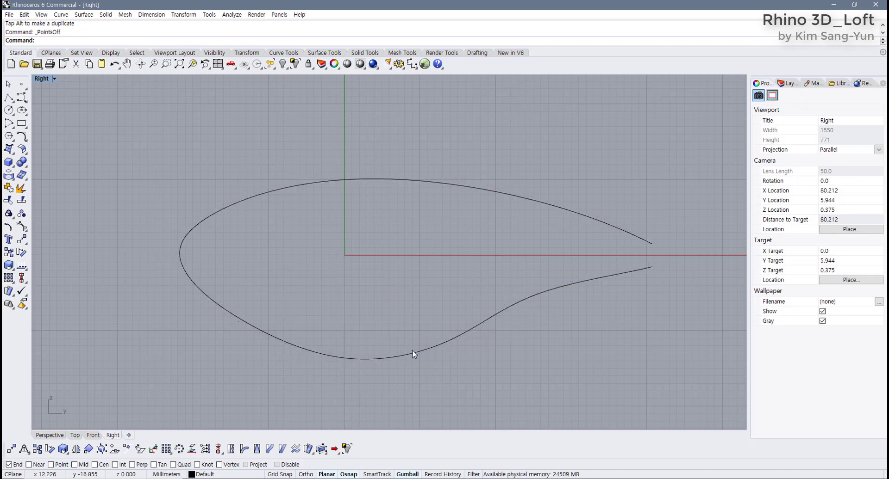
click(181, 257)
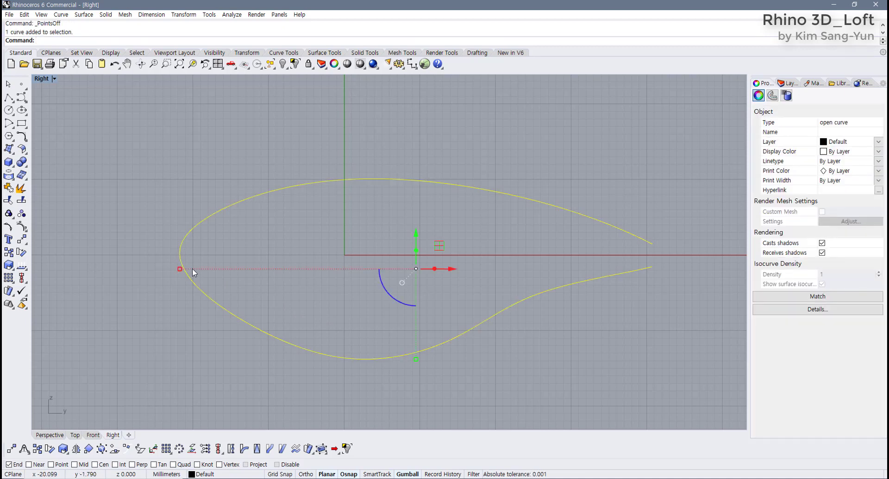
- Move the leftmost nose control point upward to reshape the leading edge
key(F10)
scroll(179, 254, up, 5)
click(173, 285)
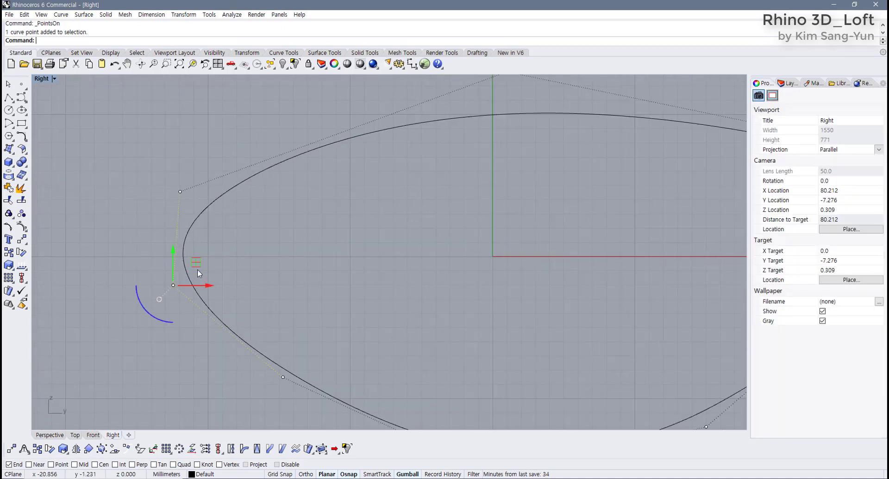
drag(197, 269, 199, 182)
click(307, 278)
key(F11)
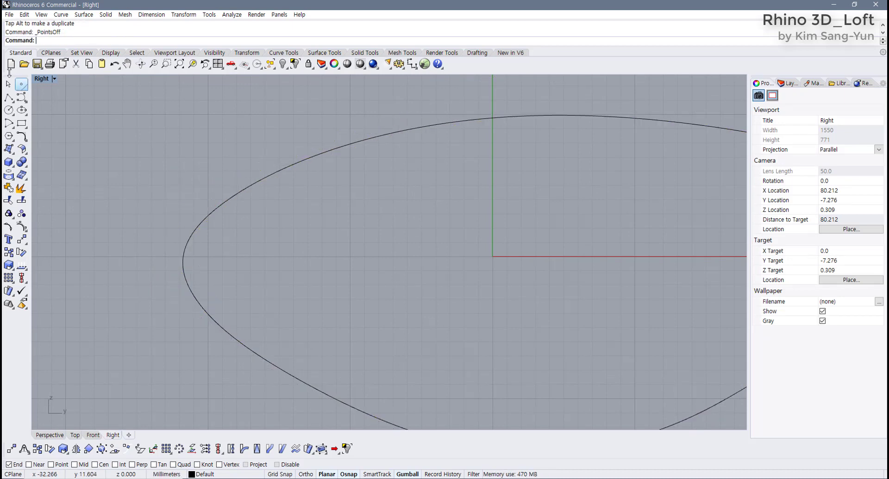
- Place a trial point on the leading edge with Near osnap, then delete it
click(23, 86)
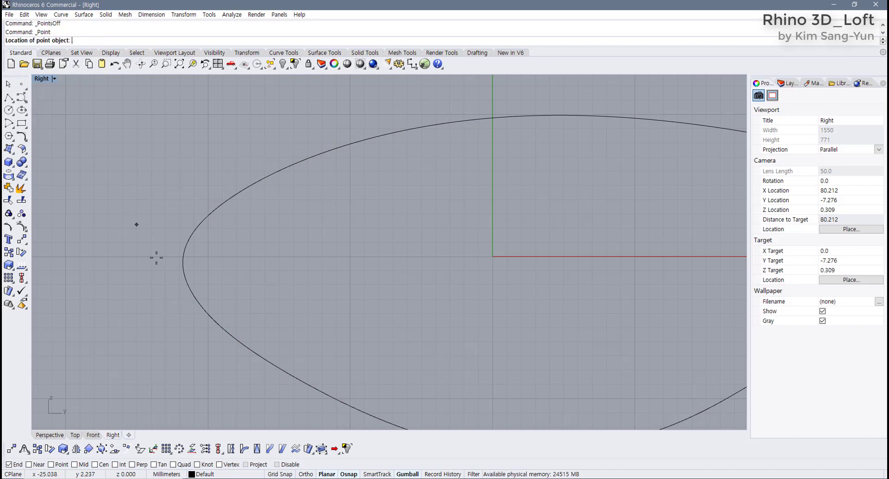
click(29, 465)
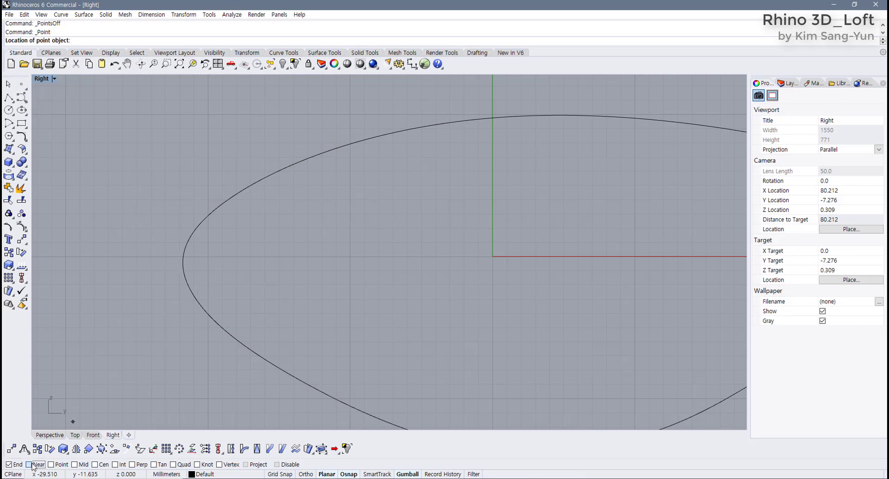
click(183, 258)
scroll(232, 291, down, 2)
scroll(146, 279, down, 4)
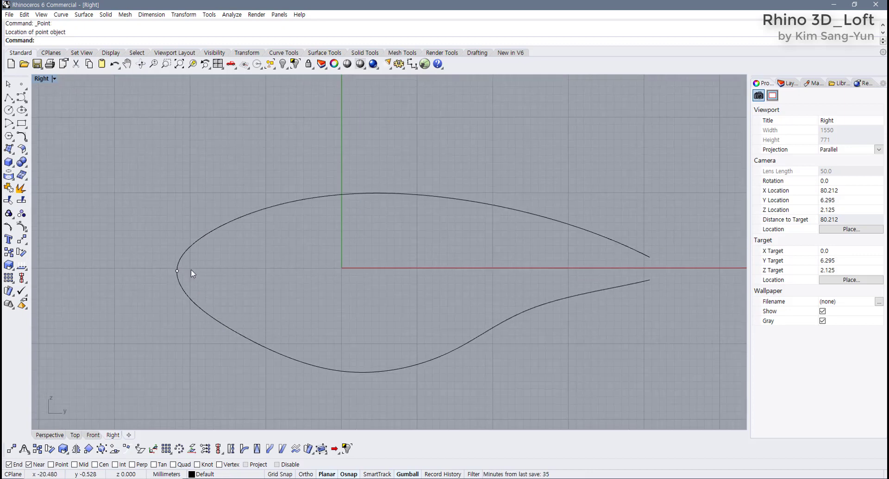
drag(191, 270, 167, 287)
scroll(188, 274, up, 8)
drag(141, 251, 178, 272)
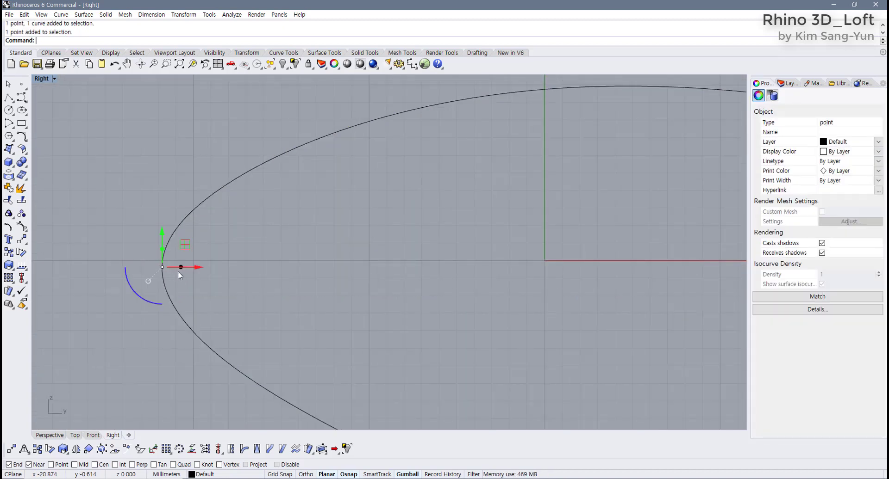
key(Delete)
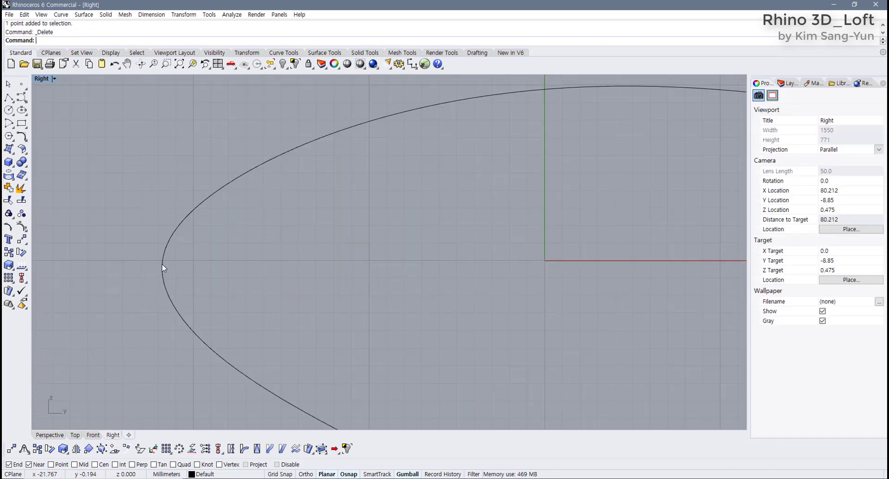
- Nudge the lower nose control point slightly and hide the control points
click(162, 267)
key(F10)
click(153, 311)
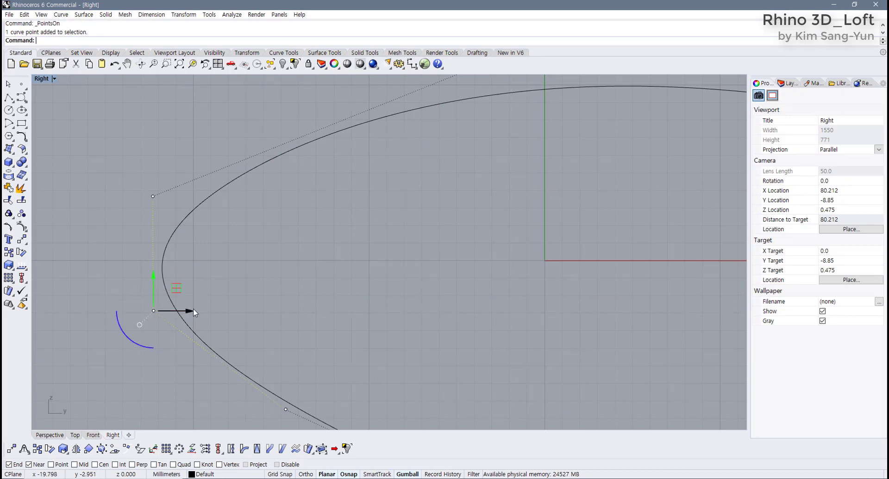
drag(177, 289, 180, 286)
click(225, 284)
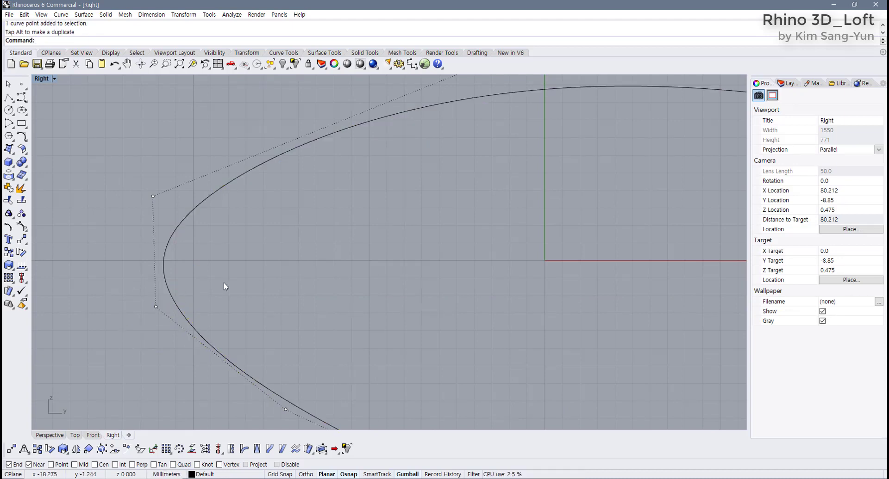
key(F11)
click(164, 275)
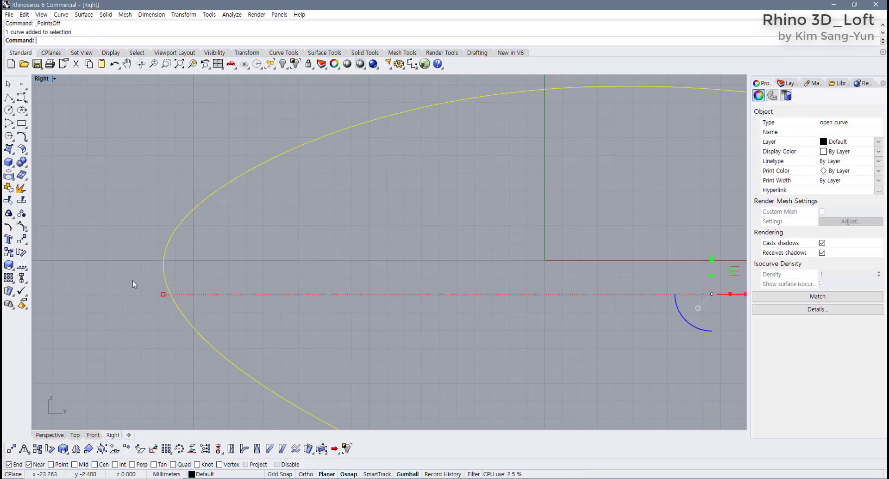
- Place a point object at the leading-edge tip and select the airfoil curve for splitting
click(22, 84)
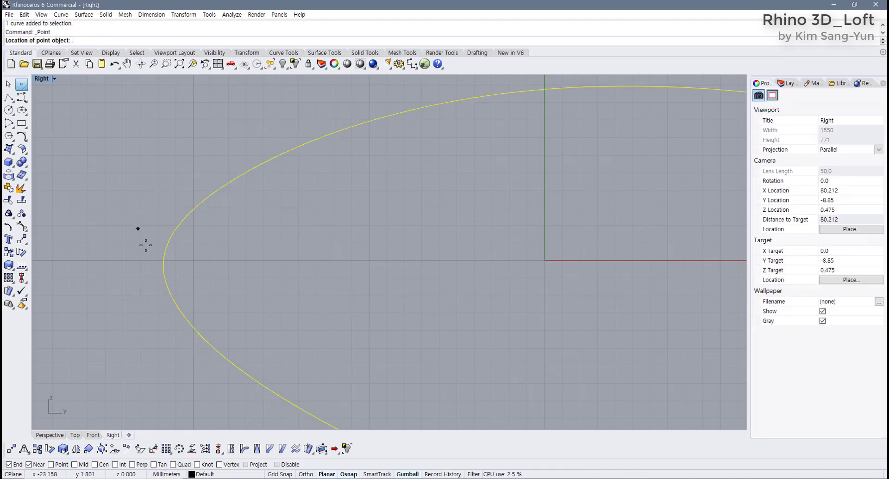
click(163, 261)
click(326, 334)
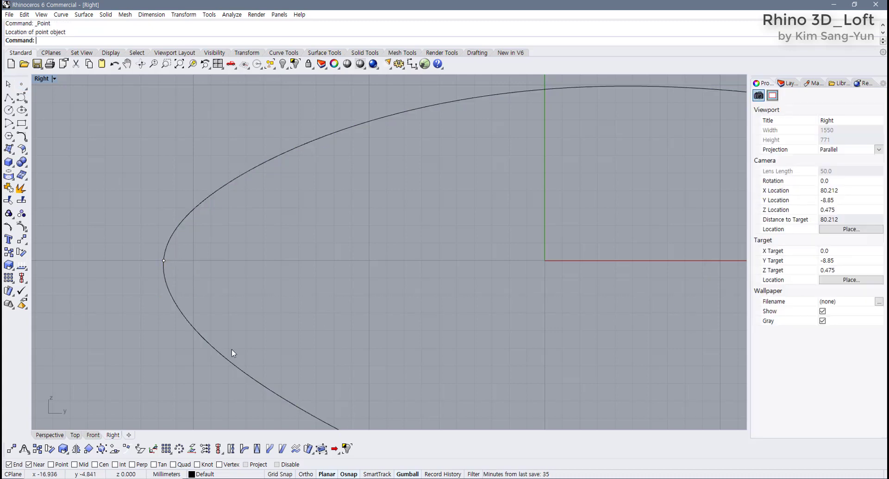
scroll(287, 338, down, 6)
scroll(248, 316, up, 4)
drag(251, 313, 193, 343)
scroll(263, 326, up, 1)
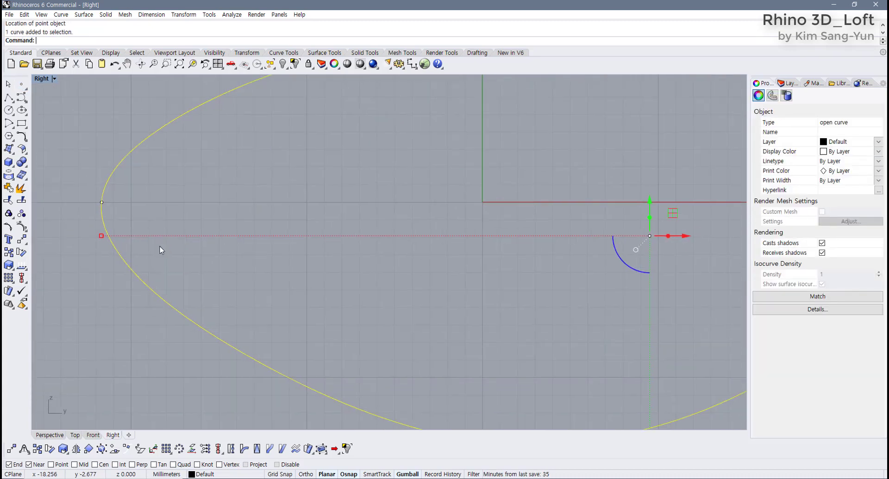
drag(187, 281, 66, 249)
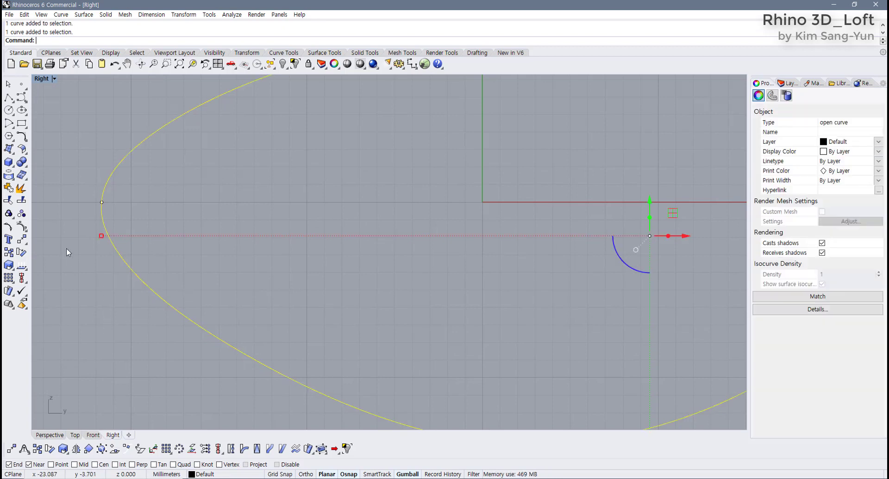
click(21, 200)
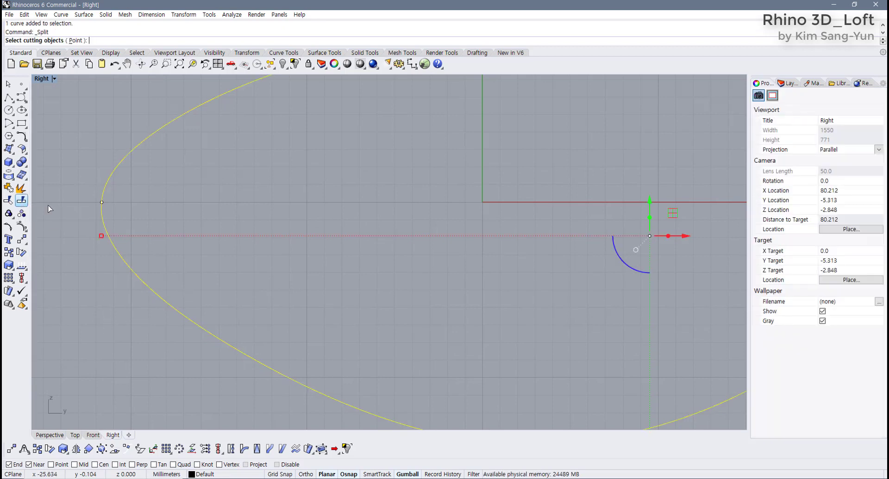
- Split the airfoil at the nose point into upper and lower curve pieces
click(119, 214)
key(Return)
drag(132, 221, 94, 243)
drag(129, 181, 87, 160)
right_drag(112, 204, 140, 228)
scroll(142, 232, up, 6)
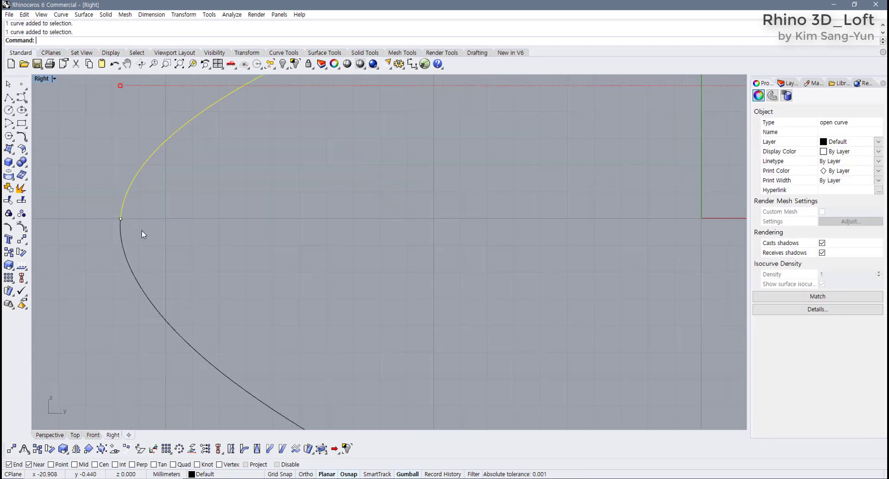
drag(90, 200, 124, 221)
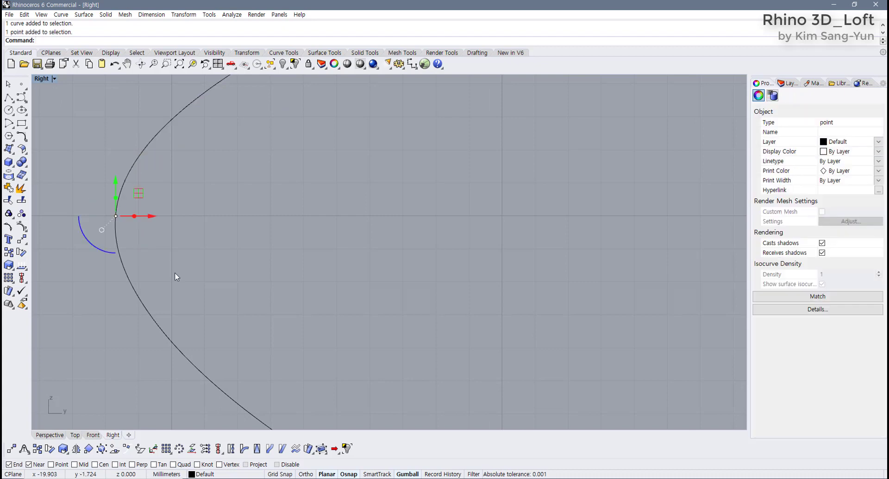
- Select both curve pieces and show their control points
drag(170, 273, 129, 298)
shift+drag(190, 158, 135, 130)
right_drag(173, 172, 197, 180)
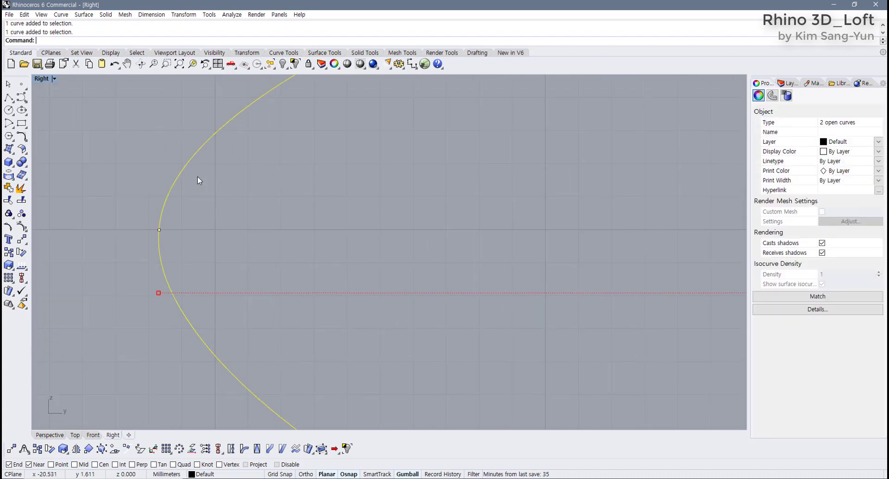
key(F10)
scroll(155, 217, up, 5)
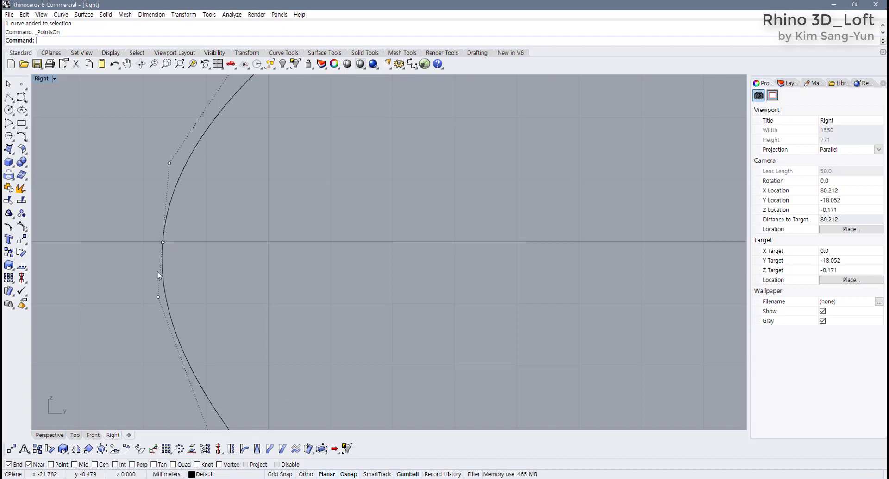
- Sketch screen-pen marks over the airfoil's nose area, erasing and redrawing them
key(ctrl+2)
drag(169, 162, 162, 226)
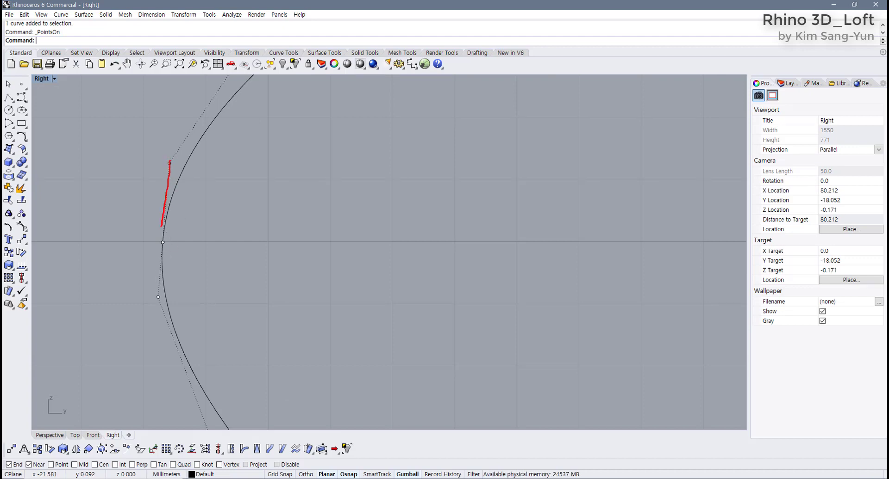
key(e)
drag(152, 162, 152, 308)
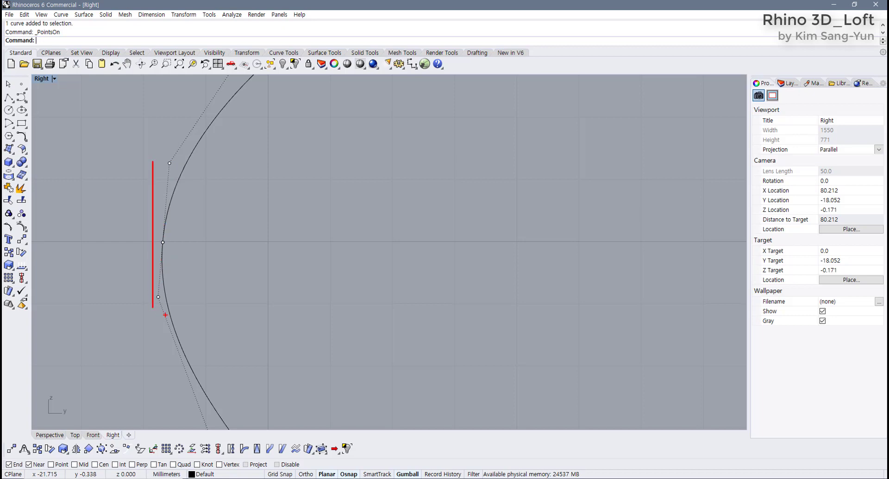
key(e)
drag(169, 163, 158, 301)
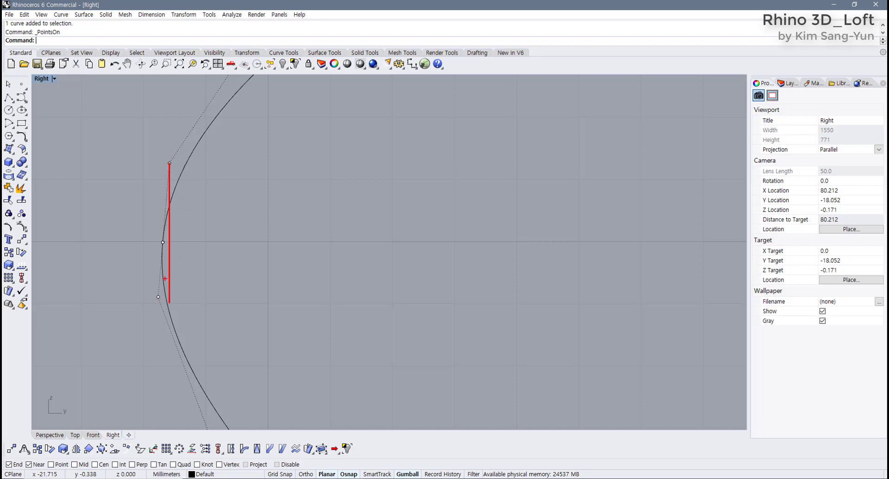
key(e)
drag(169, 162, 159, 232)
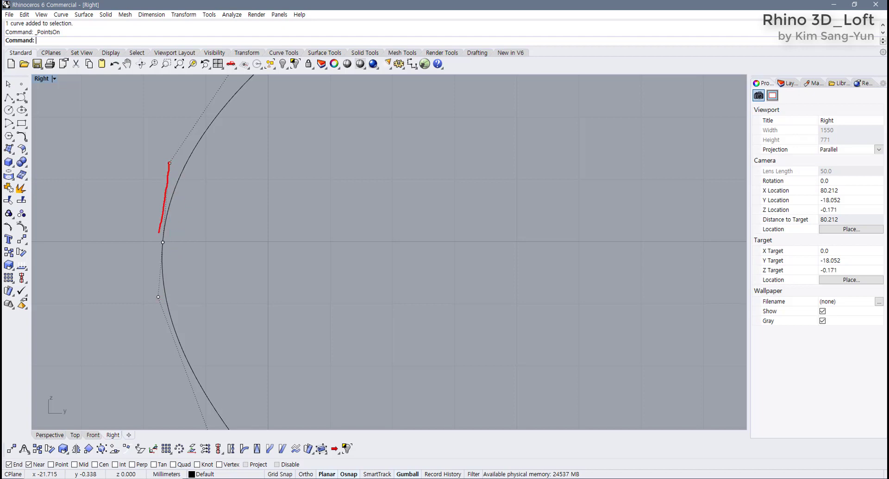
drag(153, 303, 163, 228)
key(Escape)
- Hide the control points and zoom out to show the whole airfoil profile
scroll(112, 339, down, 8)
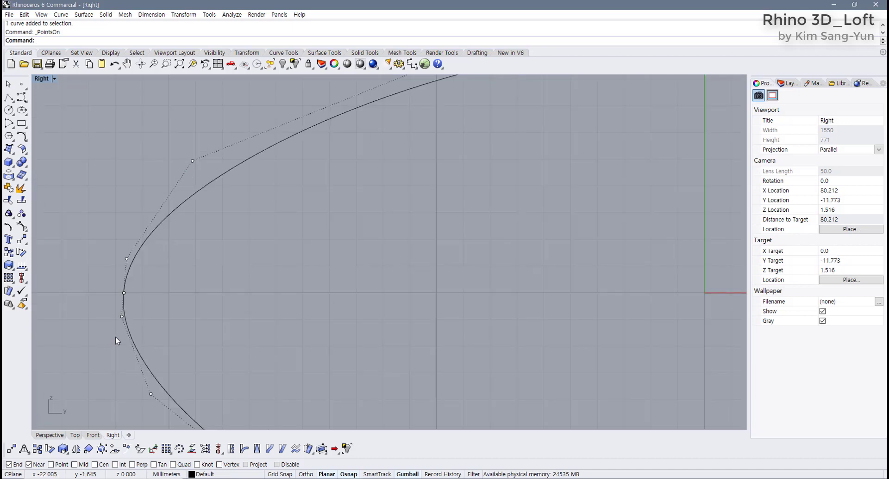
key(Escape)
scroll(119, 337, down, 8)
scroll(115, 294, down, 8)
right_drag(138, 333, 156, 312)
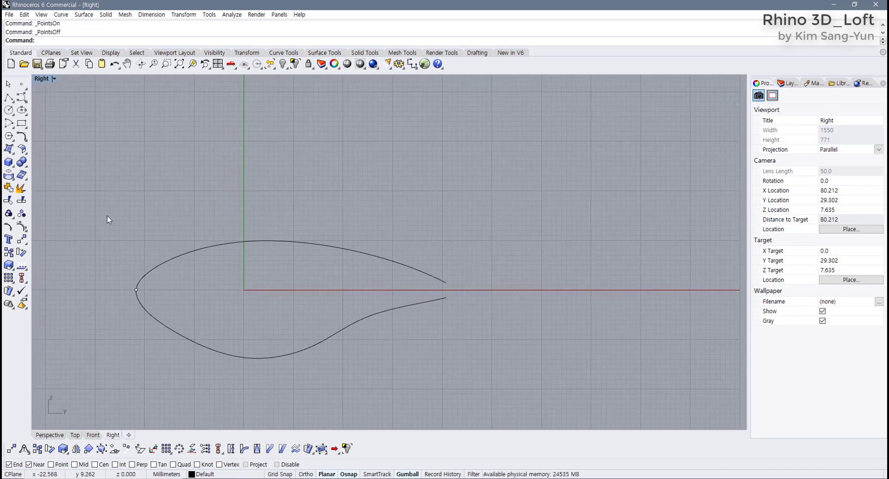
- Restore the four-viewport layout and pan the Top view to the origin
double_click(41, 78)
right_drag(504, 323, 530, 349)
scroll(187, 134, down, 8)
right_drag(187, 181, 186, 204)
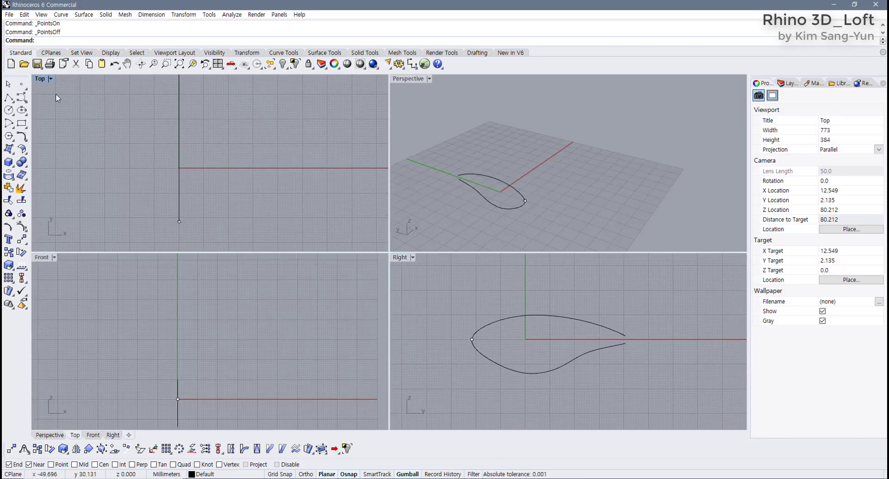
- Begin a trial control-point outline in Top view from the vertical line's lower end
click(22, 97)
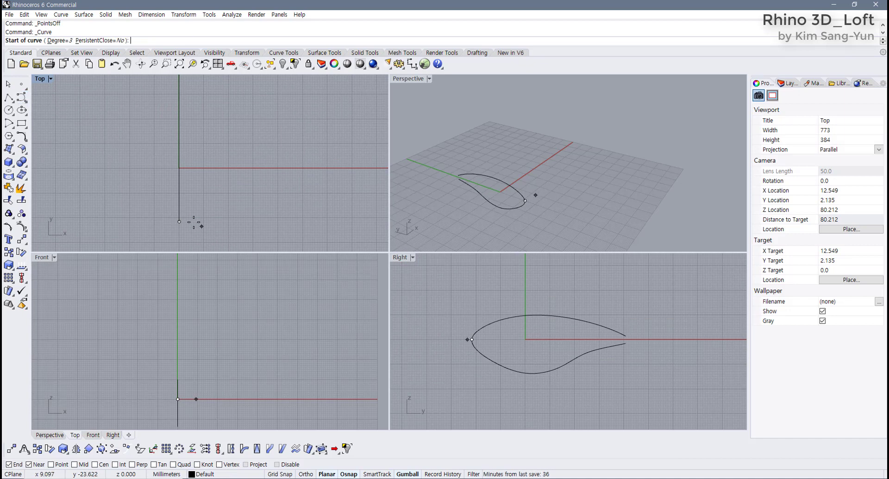
scroll(181, 223, up, 3)
click(171, 224)
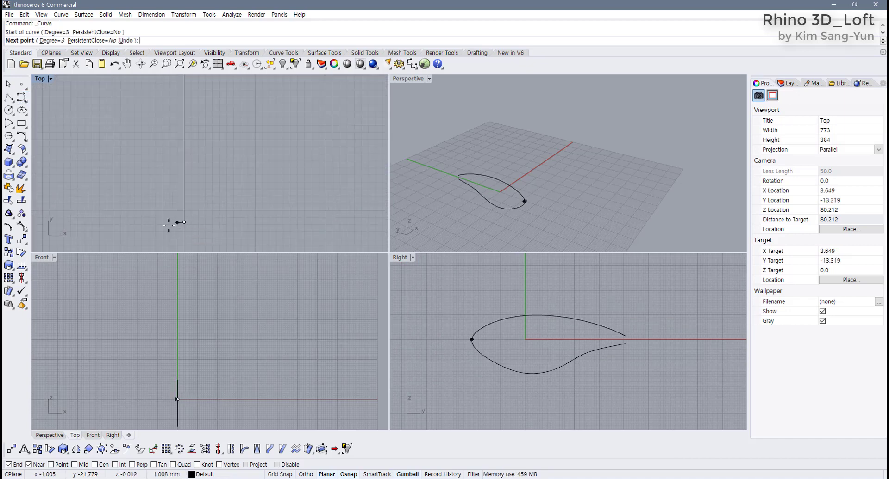
scroll(178, 225, up, 10)
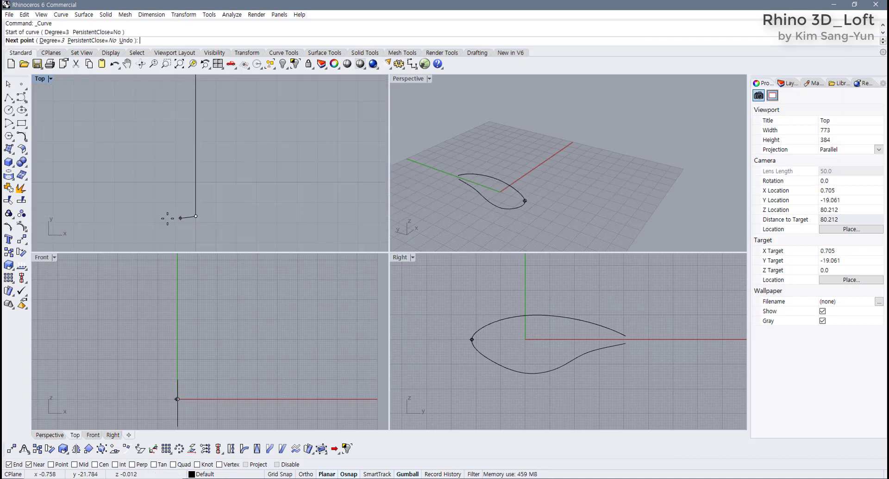
right_drag(167, 219, 171, 217)
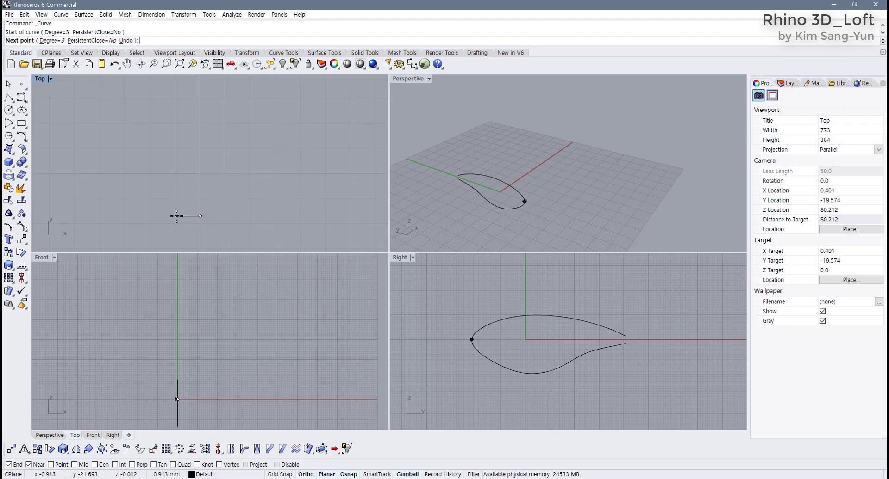
click(167, 216)
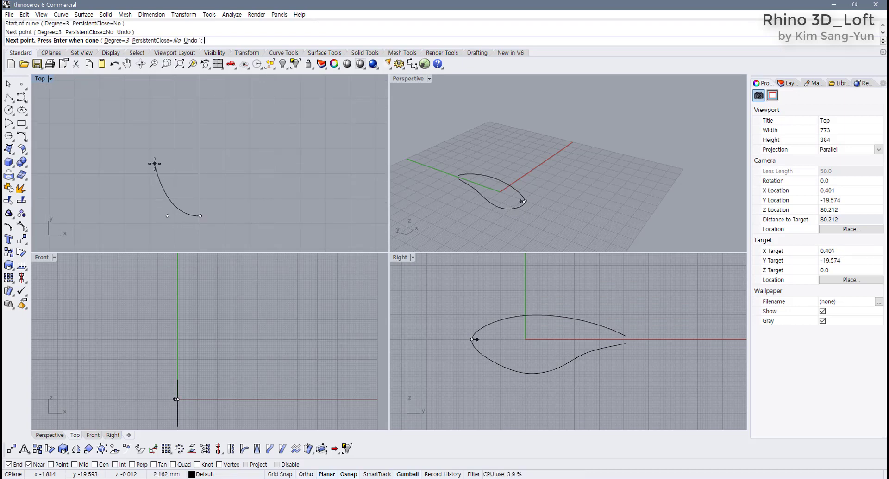
scroll(155, 163, down, 14)
right_drag(145, 154, 163, 204)
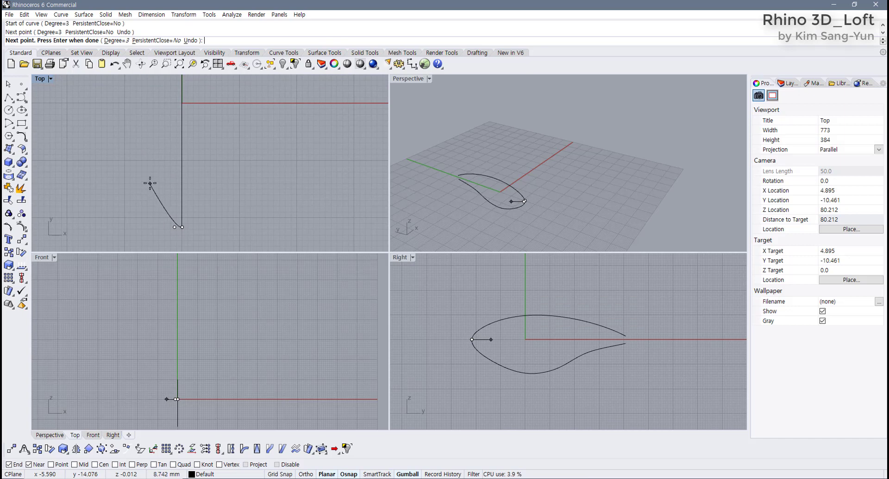
click(150, 183)
- Extend the trial outline up to the vertical line's upper endpoint
scroll(152, 151, down, 8)
right_drag(155, 155, 160, 210)
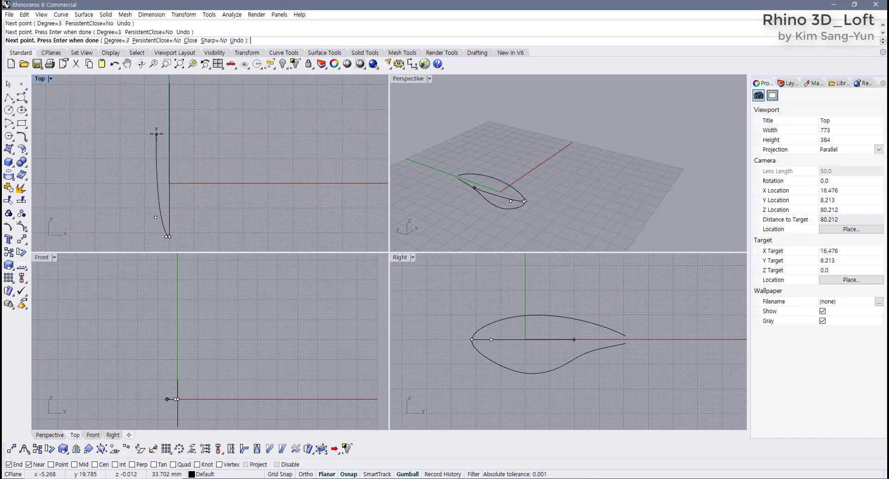
click(156, 134)
right_drag(170, 108, 183, 130)
drag(183, 130, 189, 181)
scroll(185, 173, up, 5)
right_drag(186, 159, 191, 229)
scroll(178, 224, up, 10)
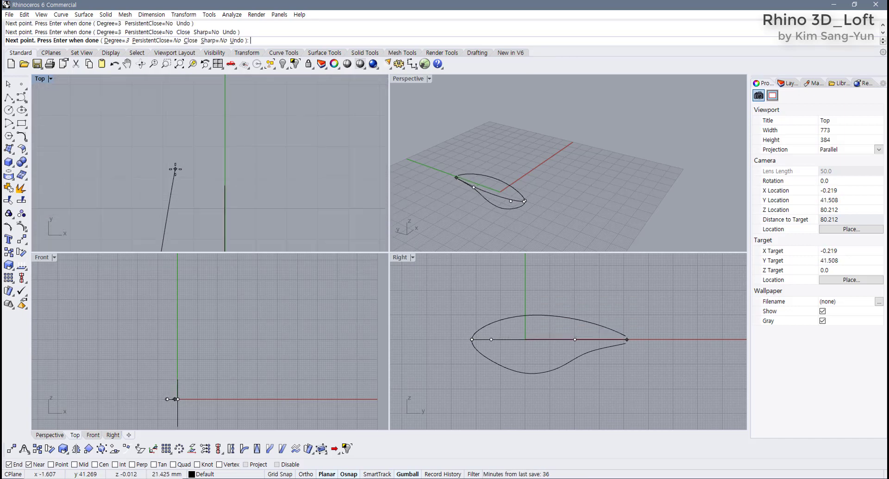
click(221, 185)
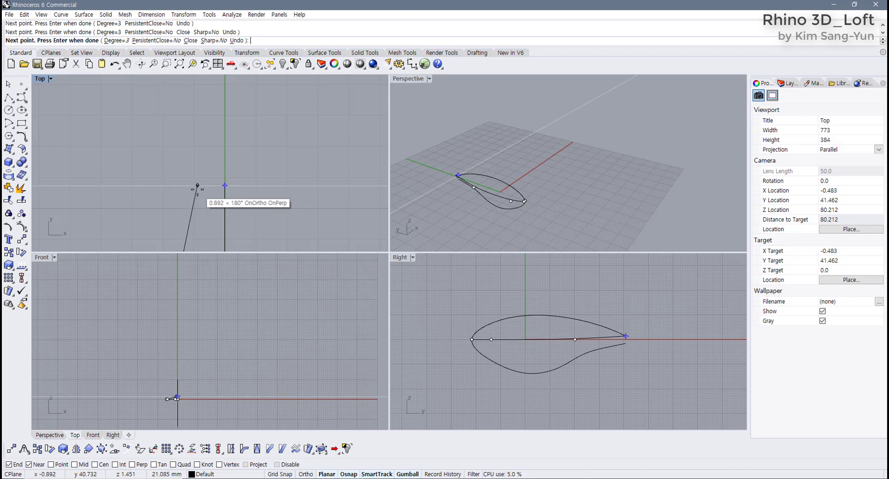
- Cancel the trial outline, recentre on the origin, and maximize the Top view
key(Escape)
scroll(202, 187, down, 14)
right_drag(216, 243, 231, 166)
scroll(232, 165, down, 7)
right_drag(216, 210, 232, 157)
scroll(243, 172, down, 8)
scroll(232, 158, up, 4)
double_click(40, 77)
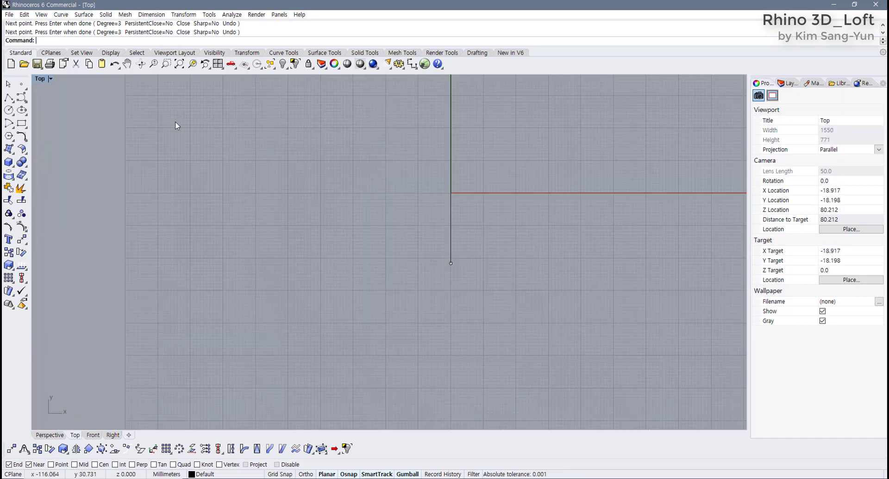
- With Near osnap off, draw a control-point outline from the line's lower end bowing left upward
right_drag(391, 204, 235, 310)
scroll(253, 351, up, 2)
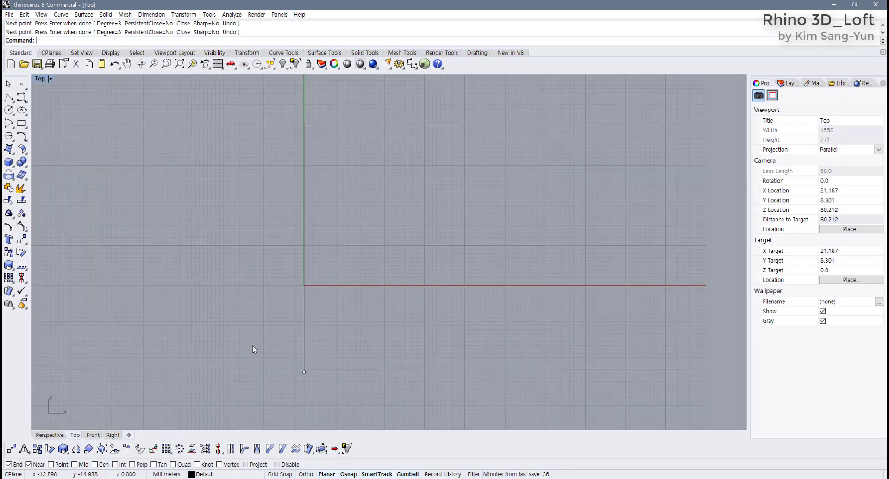
click(21, 98)
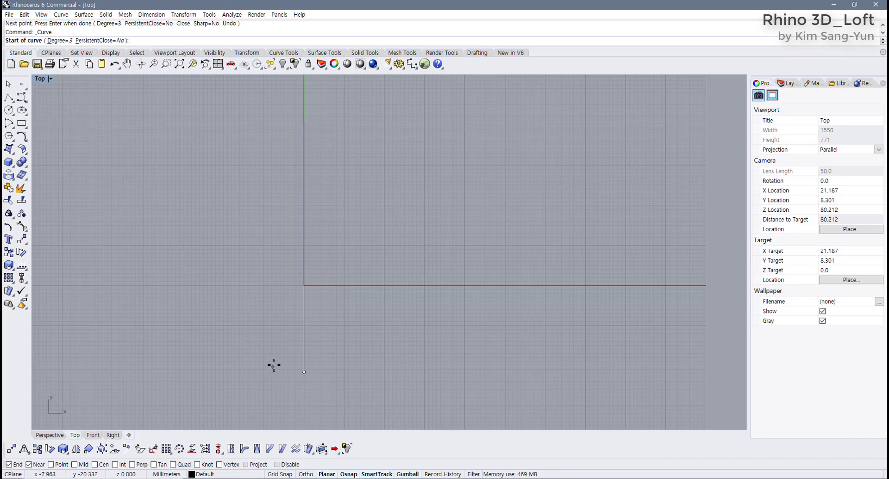
click(29, 465)
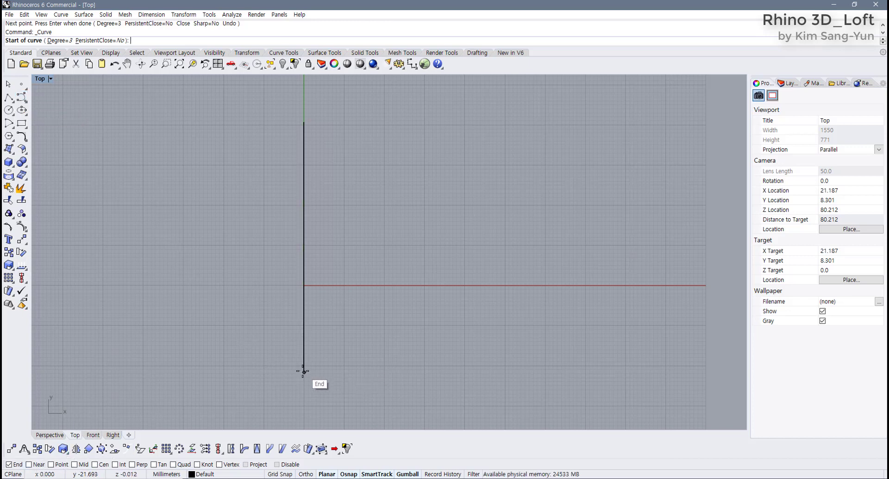
click(303, 372)
key(shift)
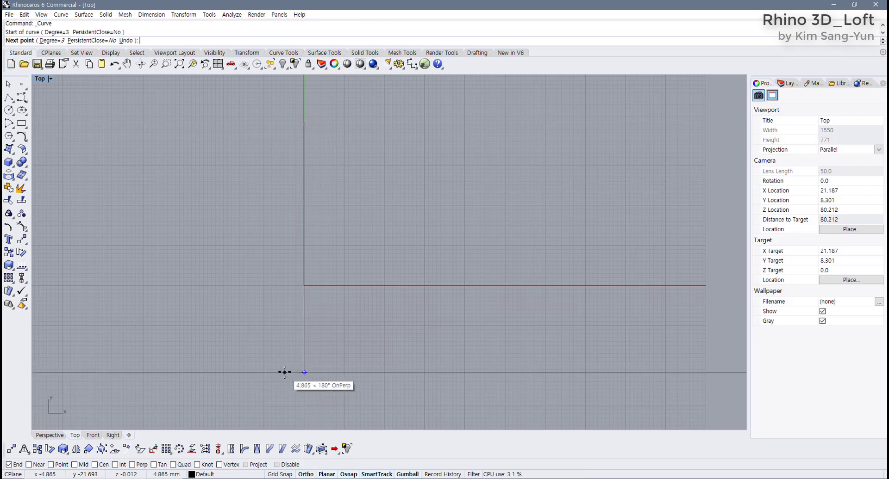
click(284, 372)
key(F8)
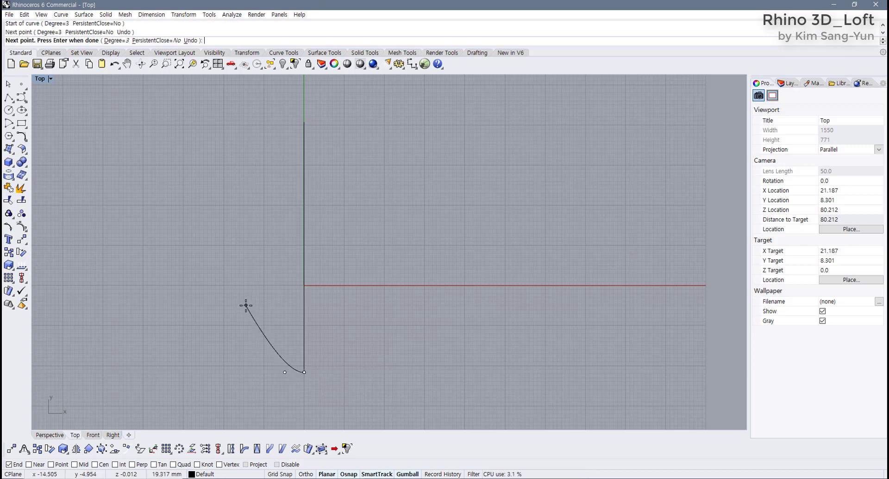
click(260, 309)
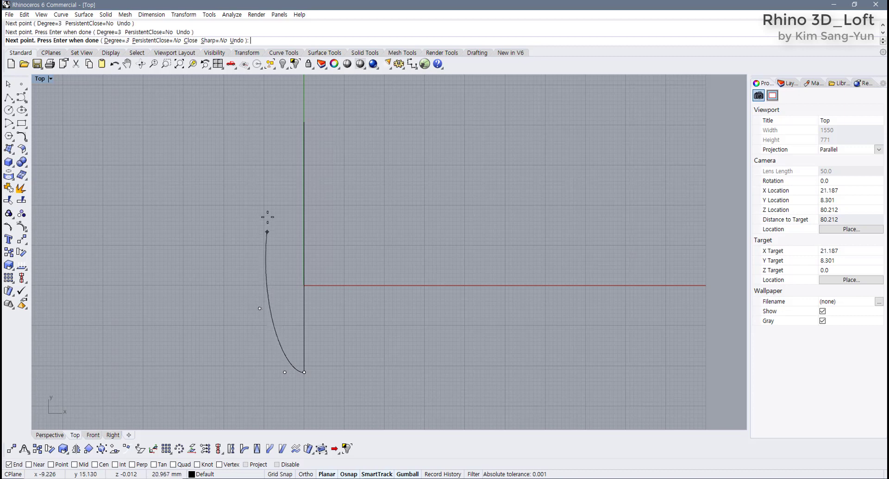
click(263, 222)
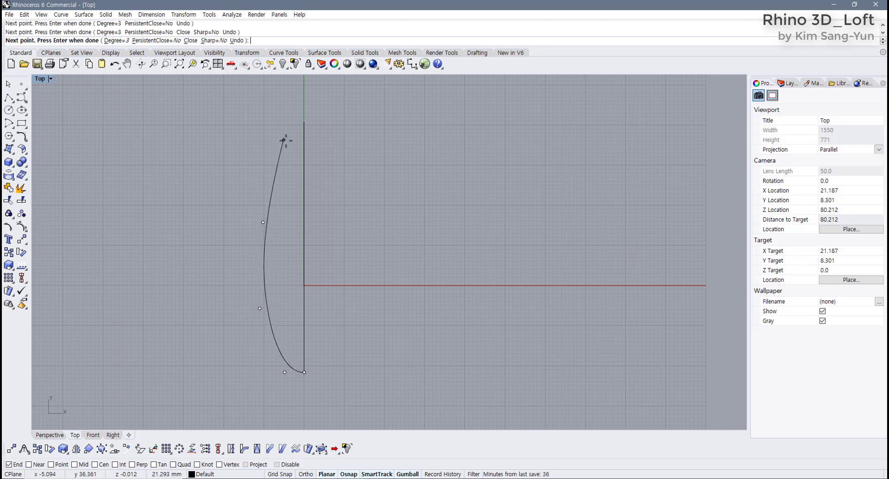
scroll(292, 124, up, 3)
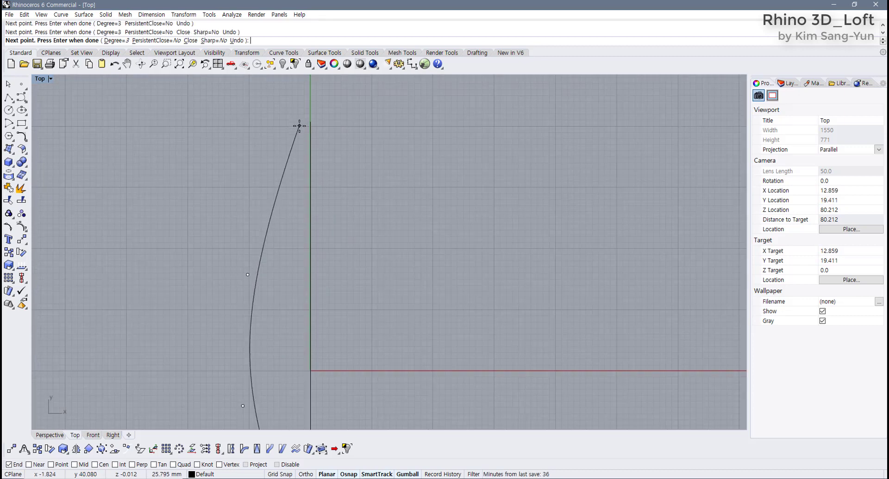
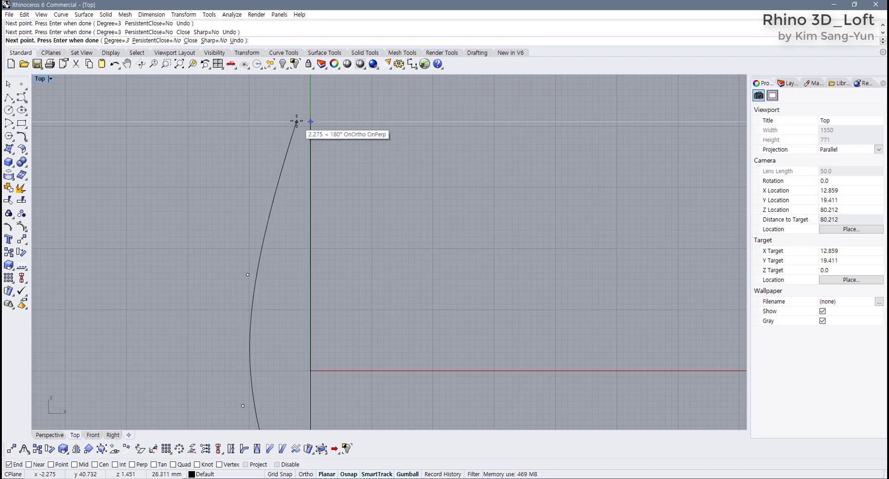
- Place the last point to finish the profile curve, then select it and frame it in Top view
click(297, 121)
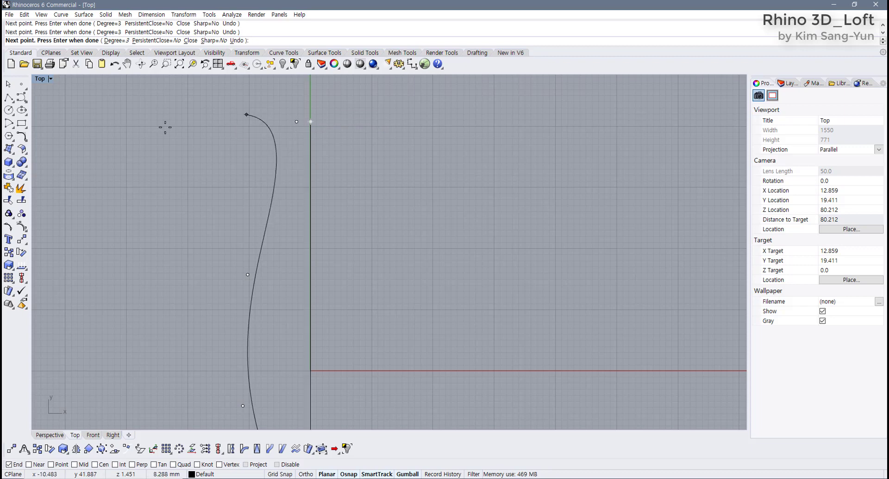
key(Return)
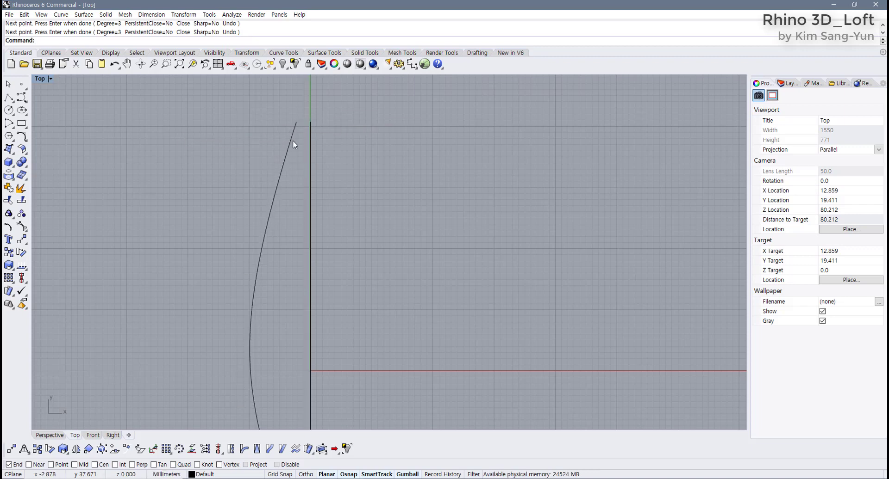
click(291, 141)
scroll(290, 146, down, 6)
right_drag(296, 210, 293, 196)
scroll(278, 206, up, 4)
right_drag(279, 238, 259, 242)
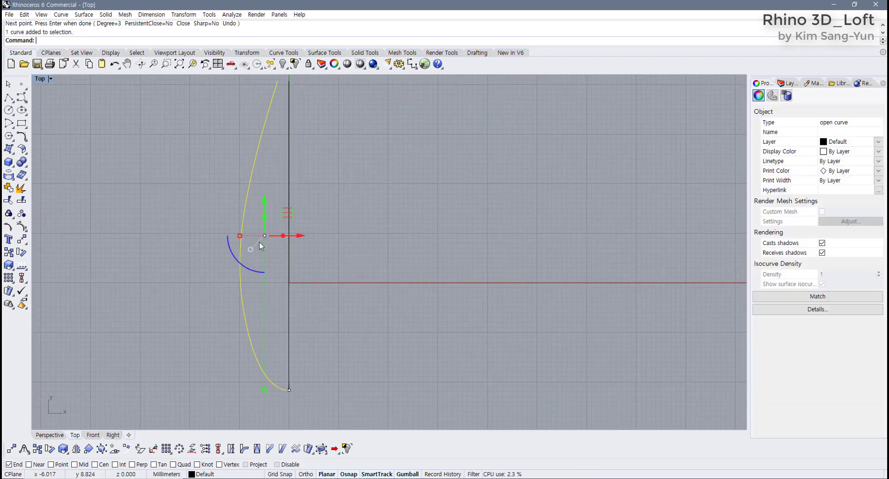
scroll(324, 252, down, 1)
- Drag the lower control points down and right to round the curve's bottom
key(F10)
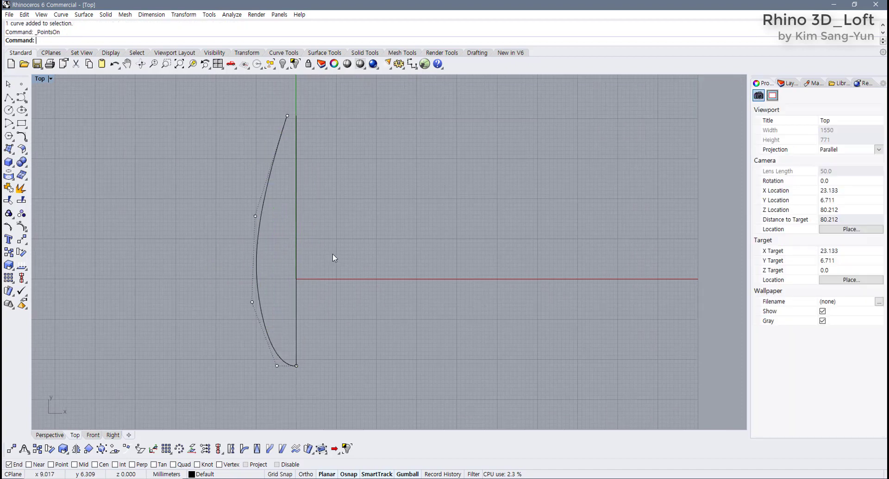
drag(259, 334, 261, 334)
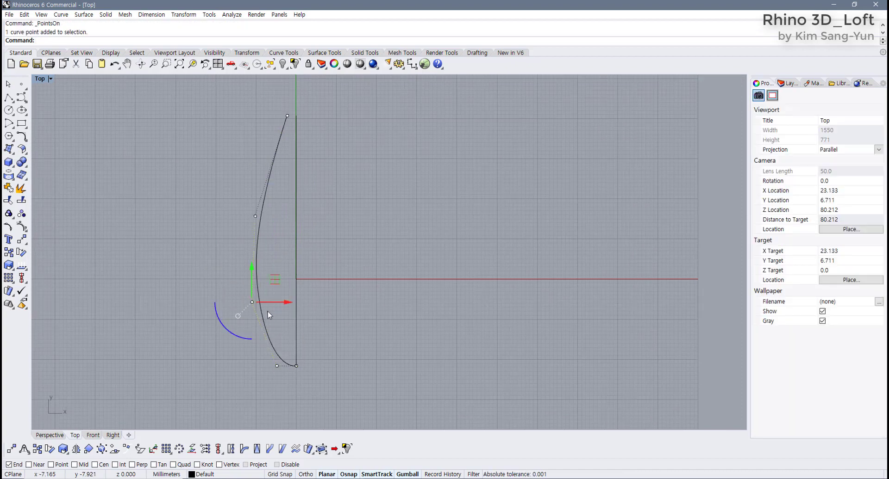
drag(276, 280, 277, 294)
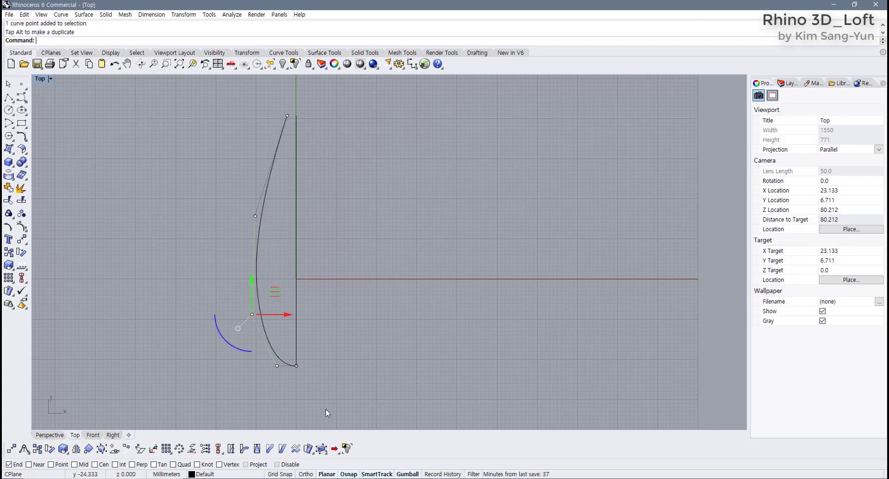
click(276, 366)
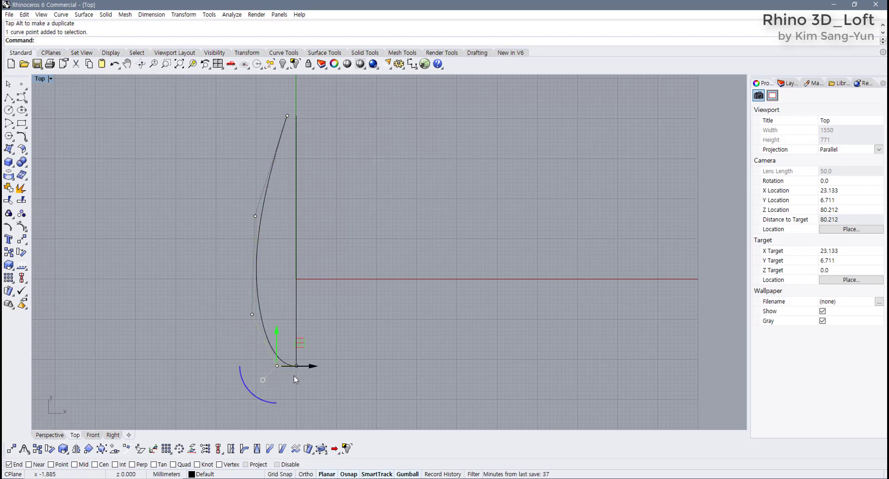
scroll(293, 376, up, 3)
drag(290, 357, 301, 356)
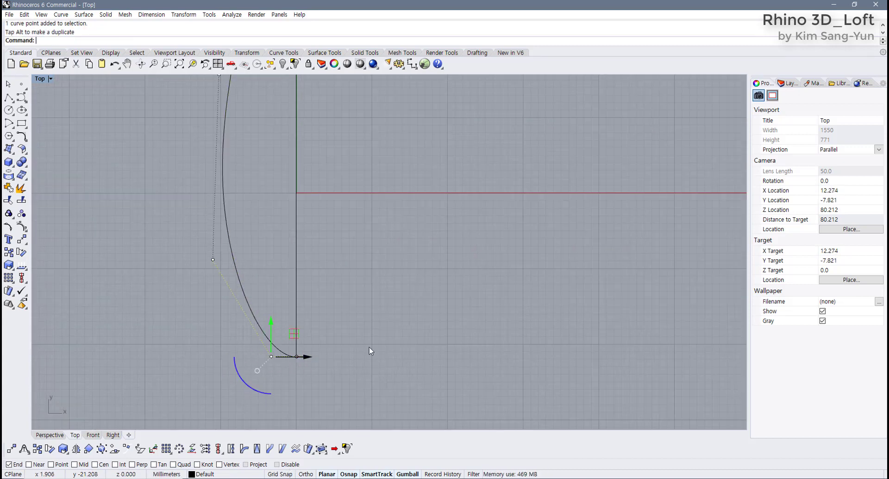
click(371, 351)
- Adjust two more control points, hide the points, and select the finished profile curve
scroll(325, 296, down, 4)
right_drag(314, 295, 316, 360)
scroll(315, 356, down, 2)
drag(284, 272, 284, 273)
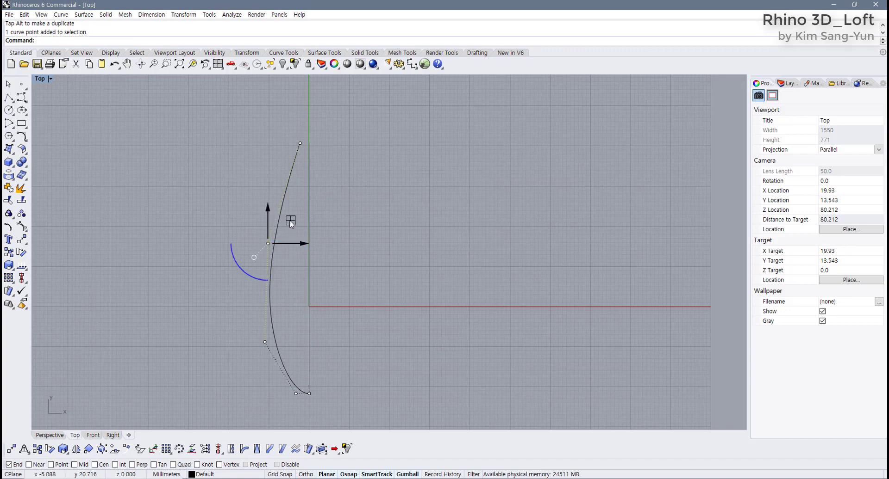
drag(268, 244, 276, 245)
drag(293, 383, 294, 384)
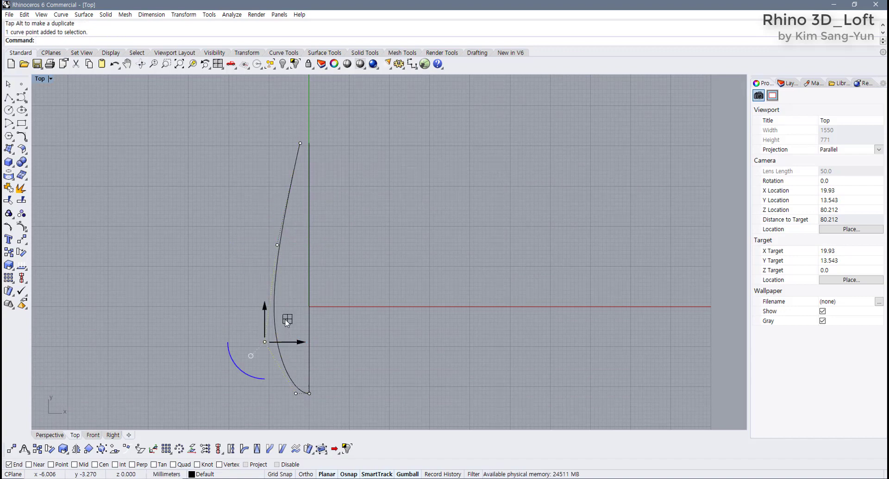
drag(286, 320, 285, 327)
click(368, 337)
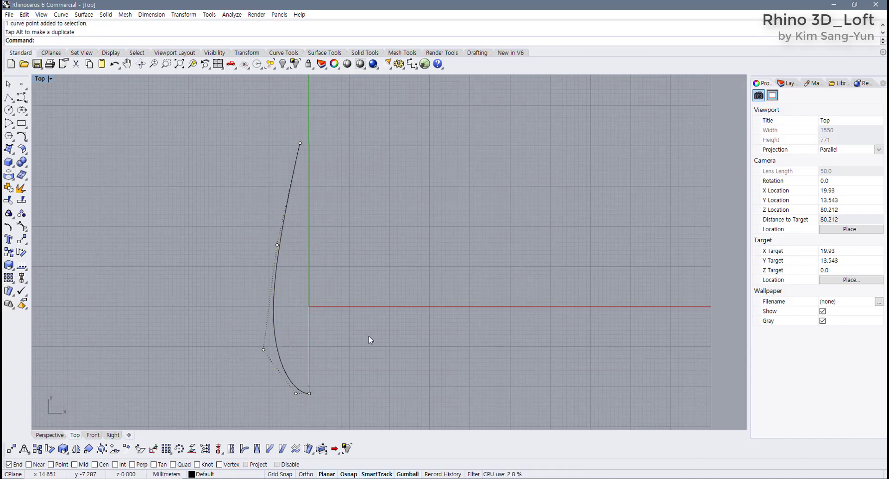
key(F11)
click(272, 347)
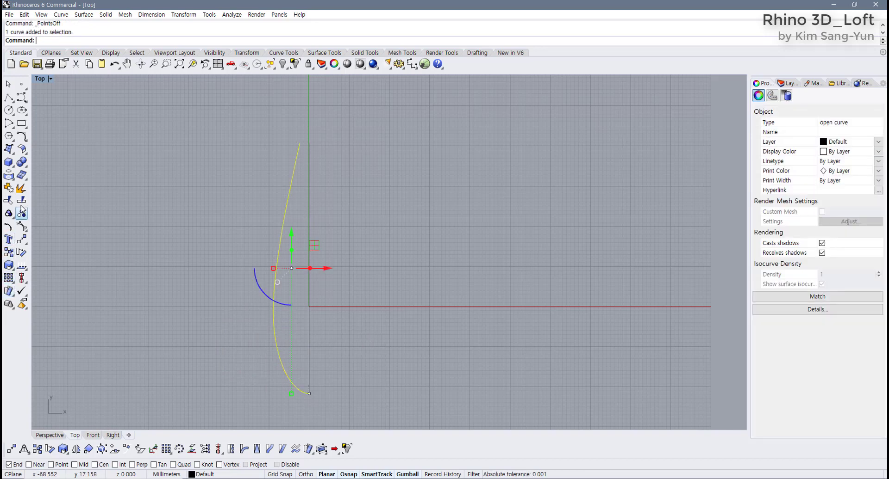
- Mirror the profile curve about the vertical axis to form the other half
click(253, 54)
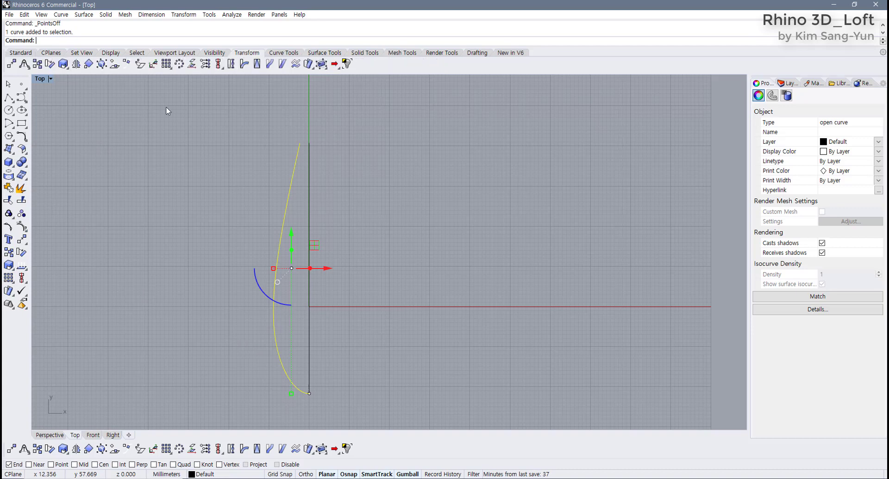
click(76, 64)
click(309, 393)
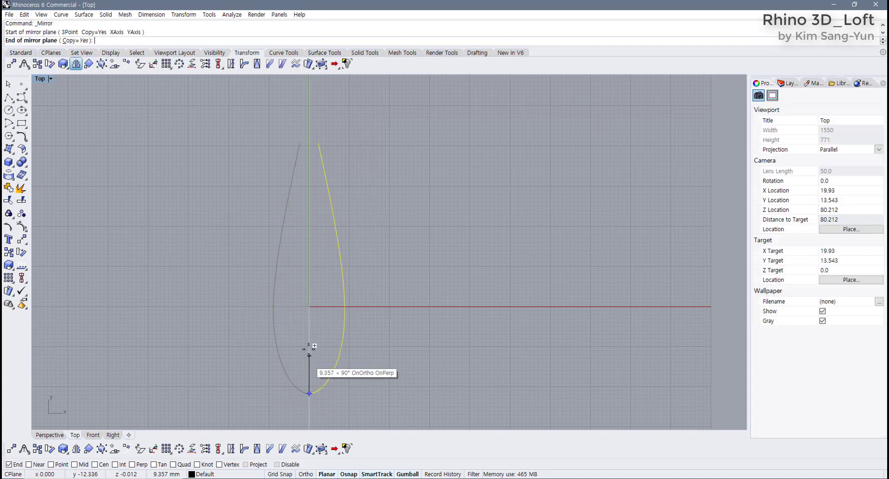
click(309, 351)
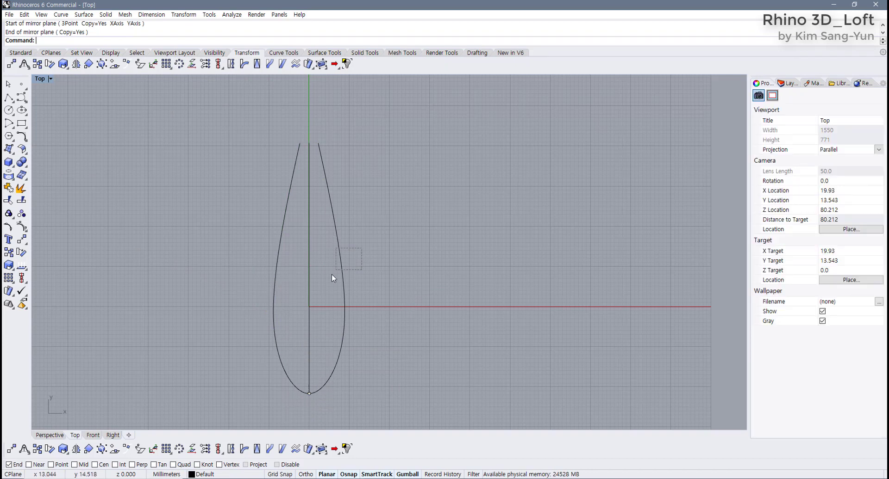
- Scale both teardrop halves narrower in X
drag(332, 274, 261, 262)
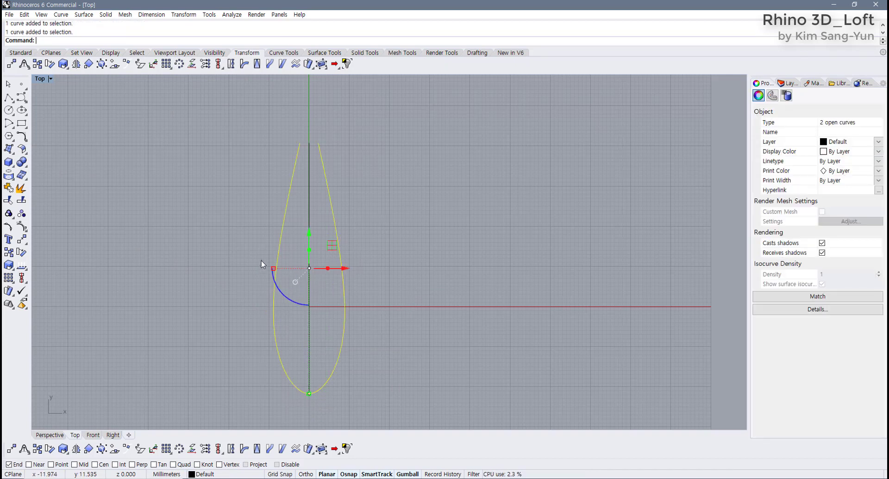
key(F10)
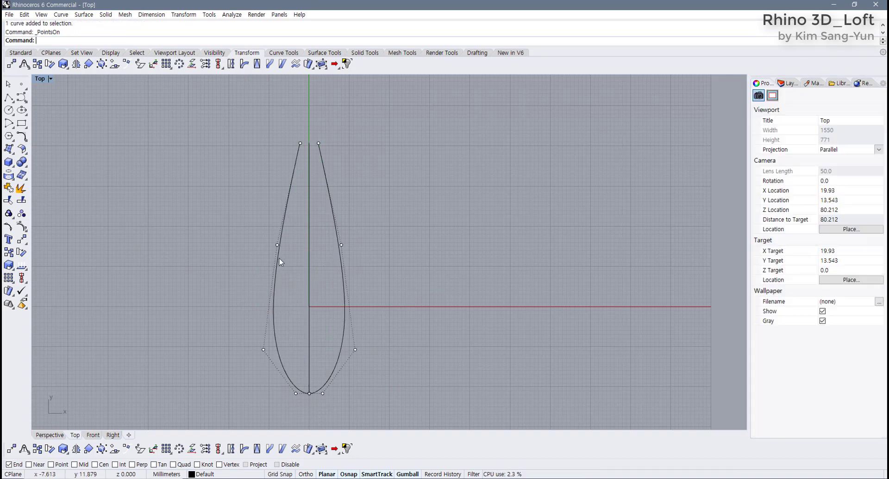
key(F11)
drag(365, 268, 284, 270)
shift+click(278, 270)
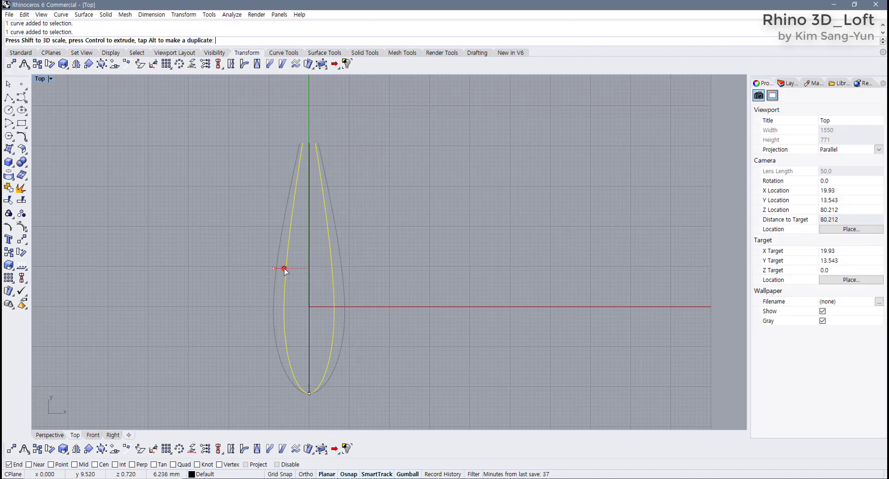
click(180, 125)
- Restore the four-view layout and maximize an orbited Perspective view
double_click(41, 79)
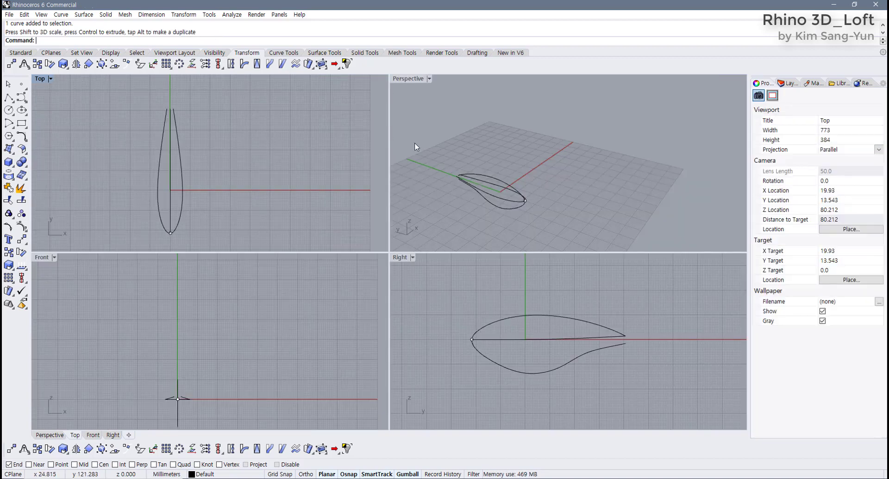
right_drag(514, 206, 565, 157)
double_click(412, 79)
right_drag(435, 160, 302, 279)
- Centre the curves in Perspective and select all four with Ctrl+A
scroll(301, 280, up, 3)
drag(214, 329, 133, 114)
shift+right_drag(217, 208, 334, 249)
scroll(333, 250, down, 1)
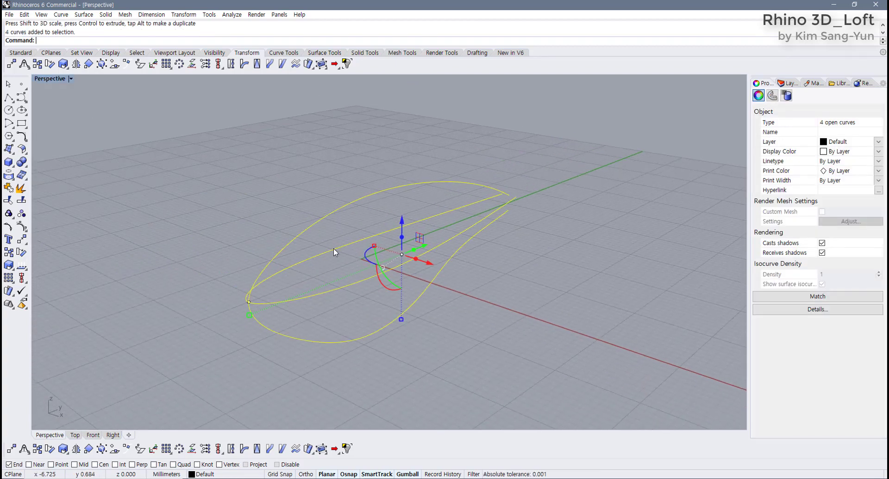
scroll(333, 250, up, 1)
click(276, 279)
click(264, 261)
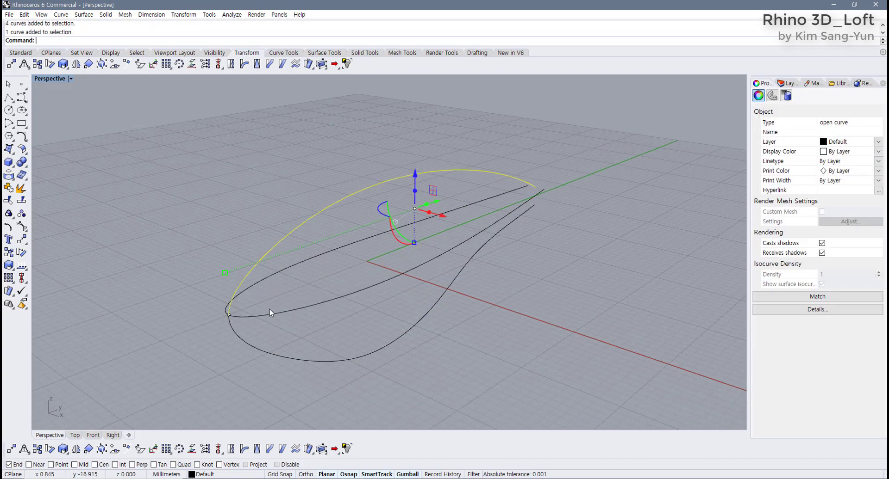
key(Escape)
click(242, 337)
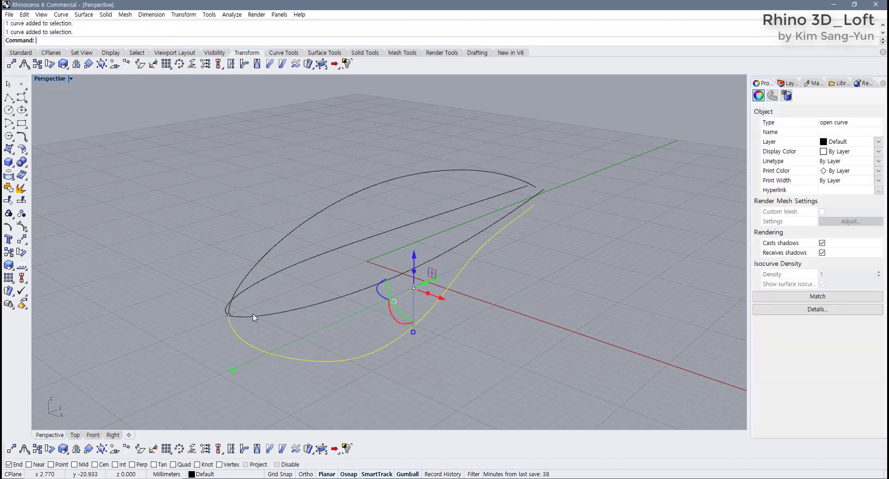
click(254, 315)
key(Escape)
key(ctrl+a)
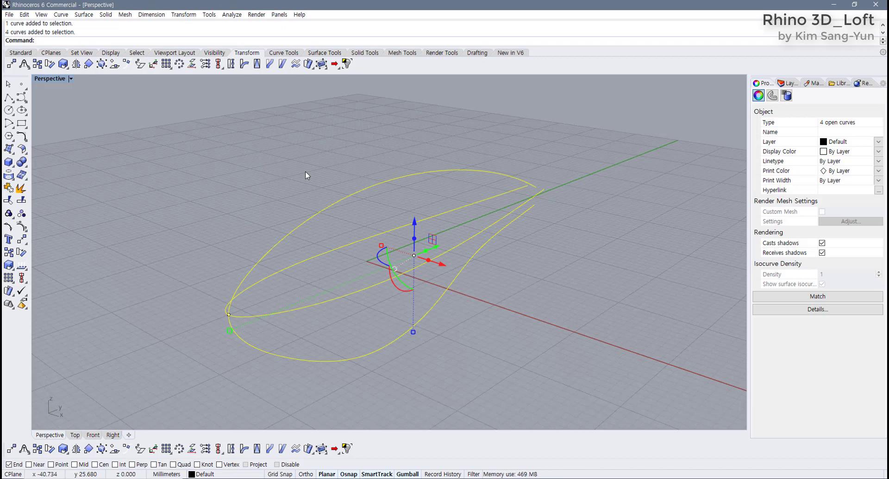
- Try a closed loft through the four curves, then undo it
click(319, 54)
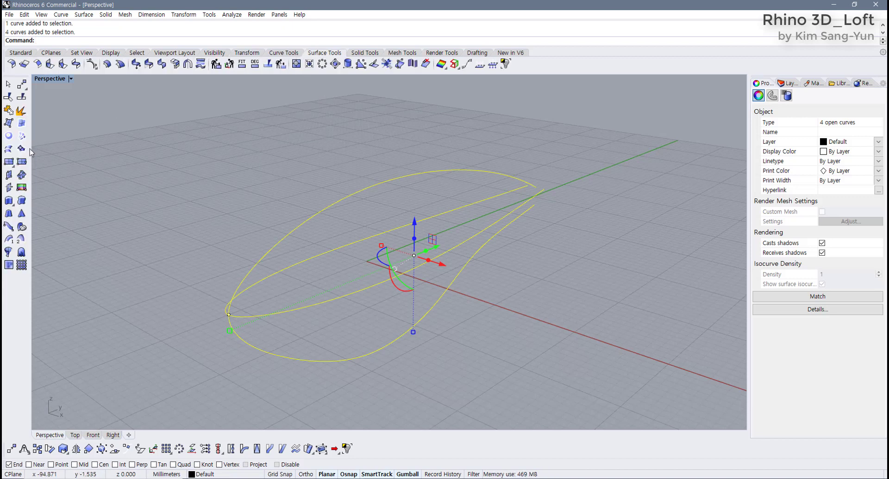
click(9, 149)
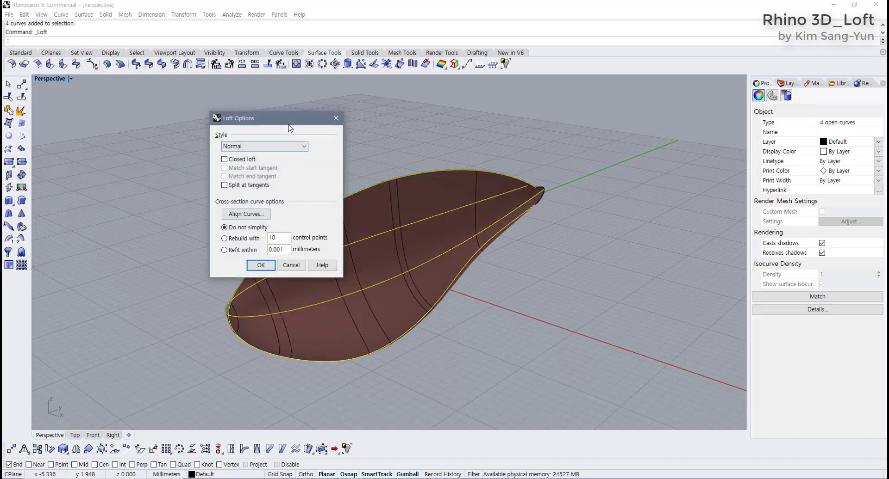
drag(289, 128, 229, 136)
right_drag(298, 165, 432, 259)
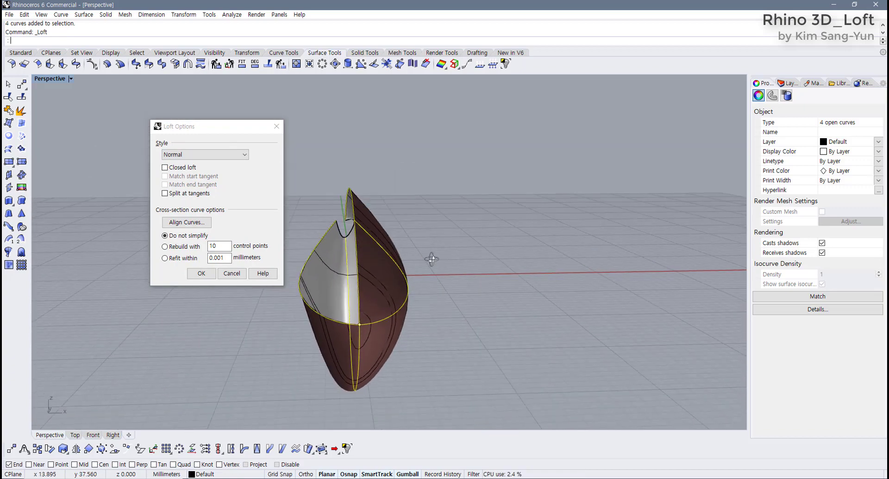
click(165, 168)
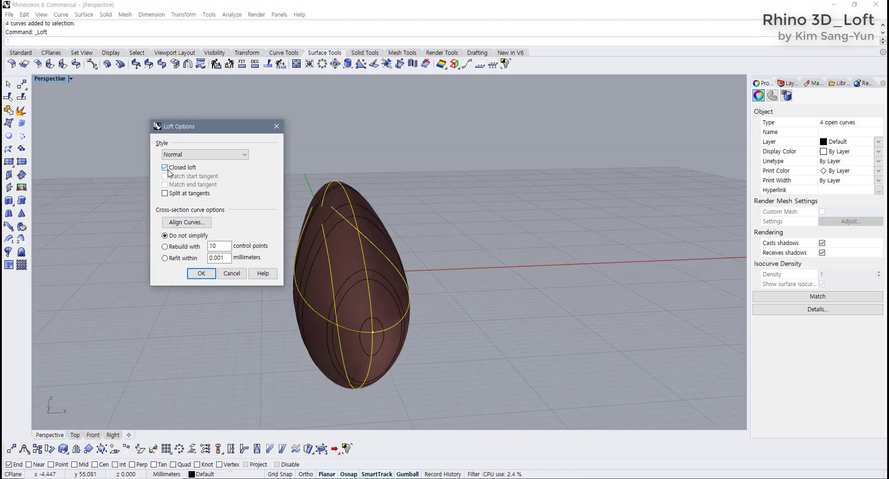
click(201, 273)
right_drag(421, 265, 326, 264)
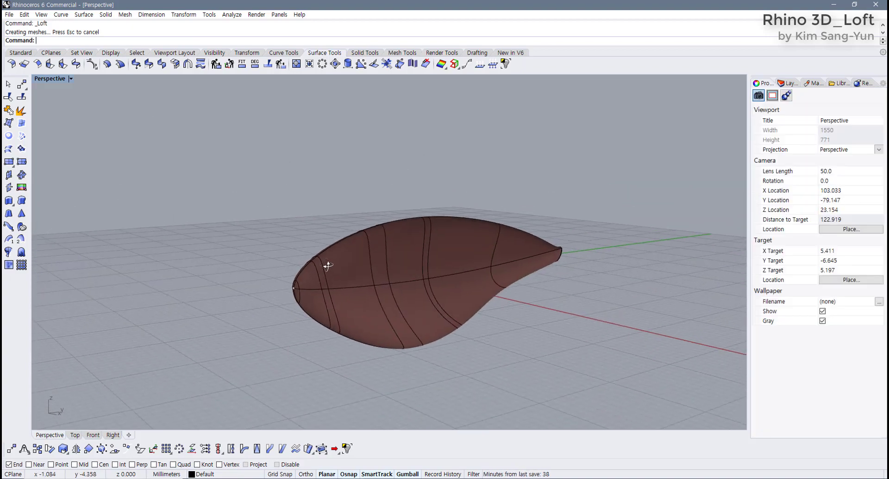
key(ctrl+z)
- Preview the loft twice more, cancel both previews, and restart Loft
drag(386, 385, 320, 199)
drag(367, 187, 319, 386)
right_click(154, 219)
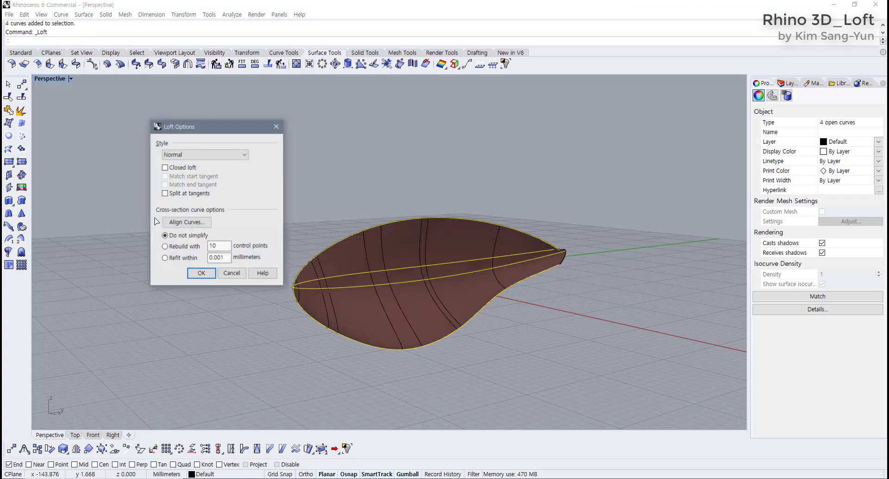
right_drag(453, 351, 413, 342)
click(233, 274)
right_click(282, 327)
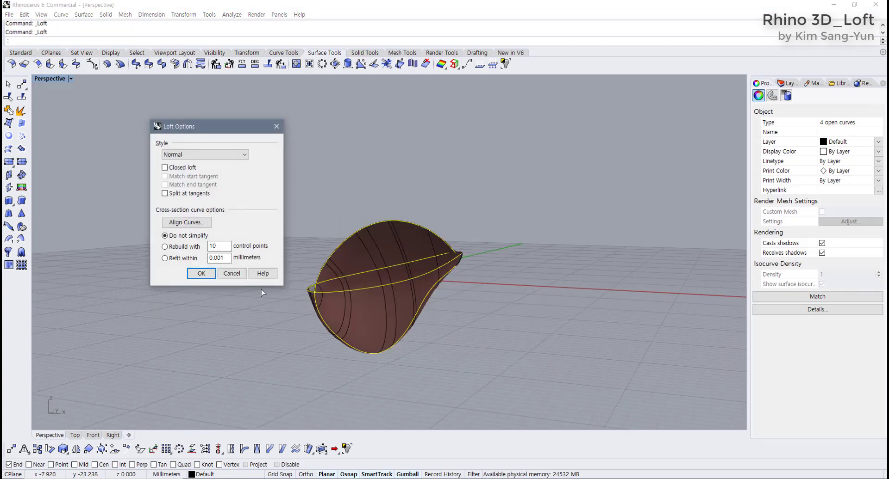
click(231, 273)
key(Return)
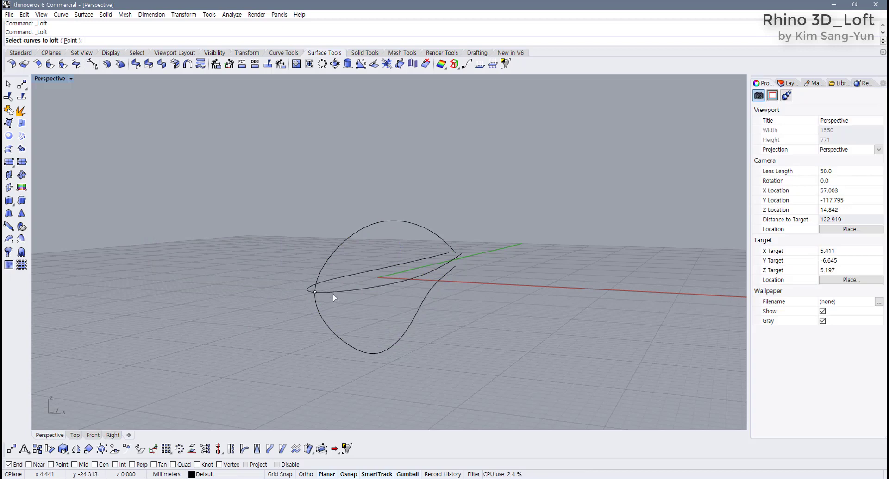
click(333, 292)
click(326, 324)
click(327, 266)
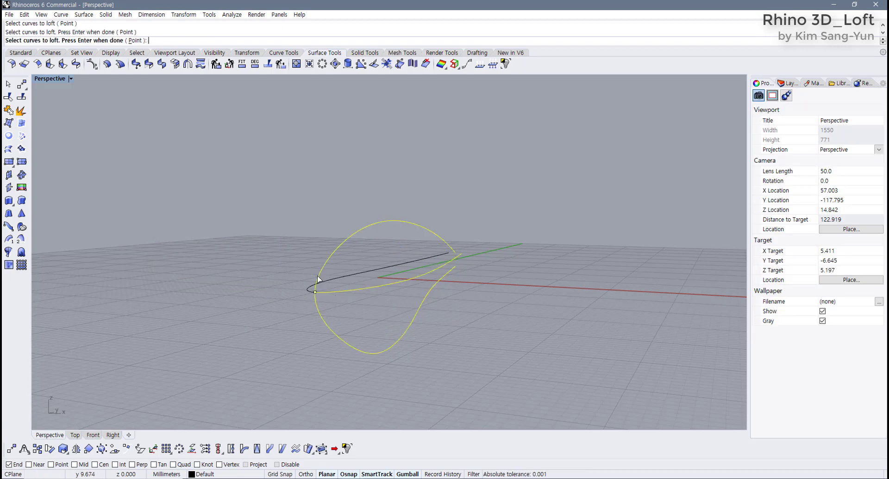
click(336, 280)
key(Return)
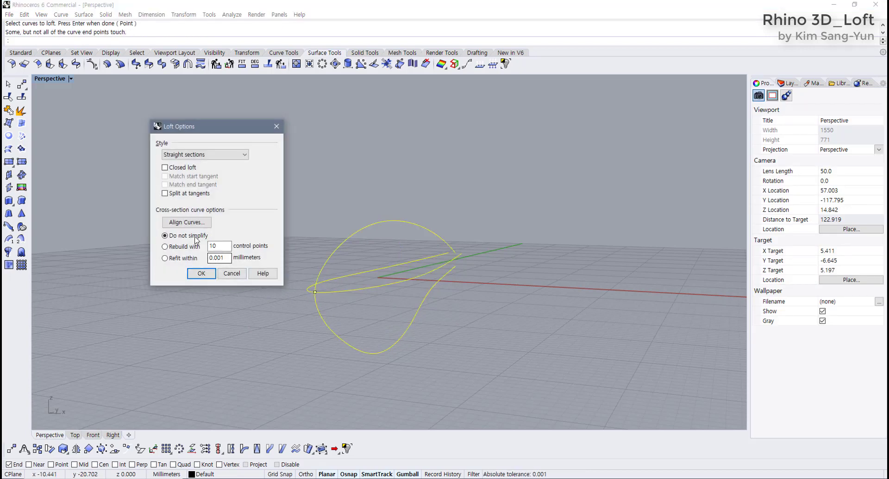
click(178, 155)
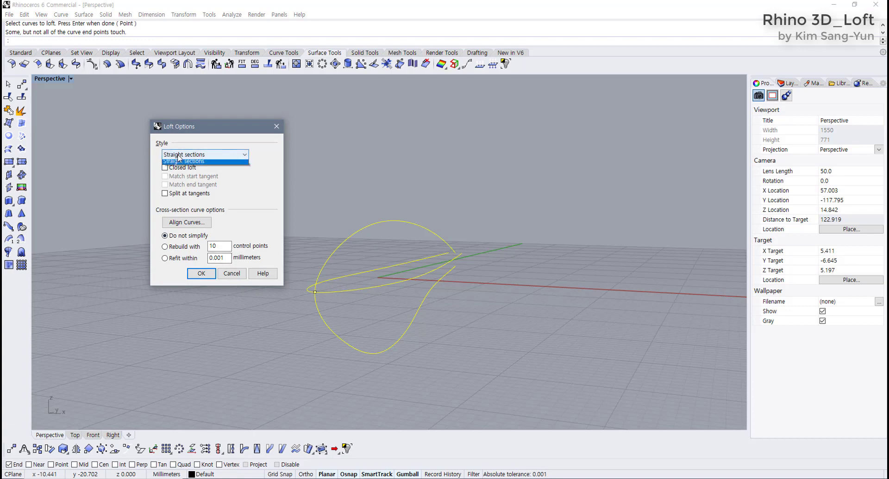
click(207, 274)
right_drag(365, 330, 278, 296)
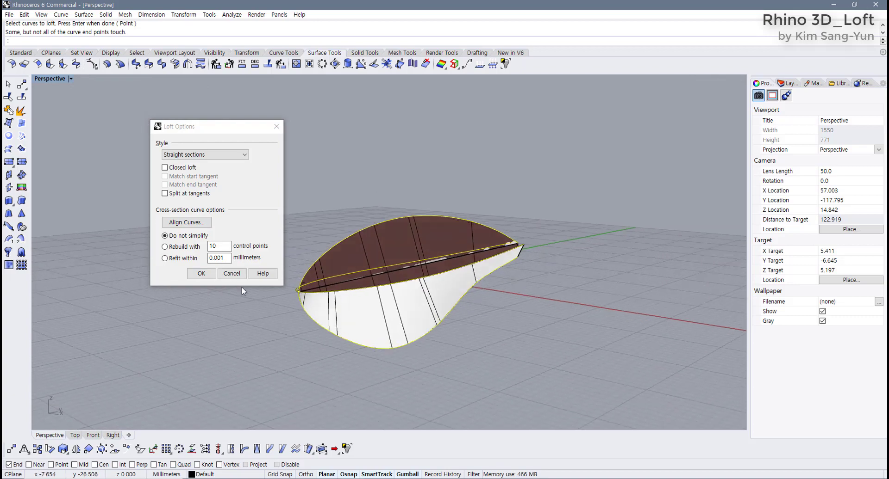
click(202, 274)
key(ctrl+z)
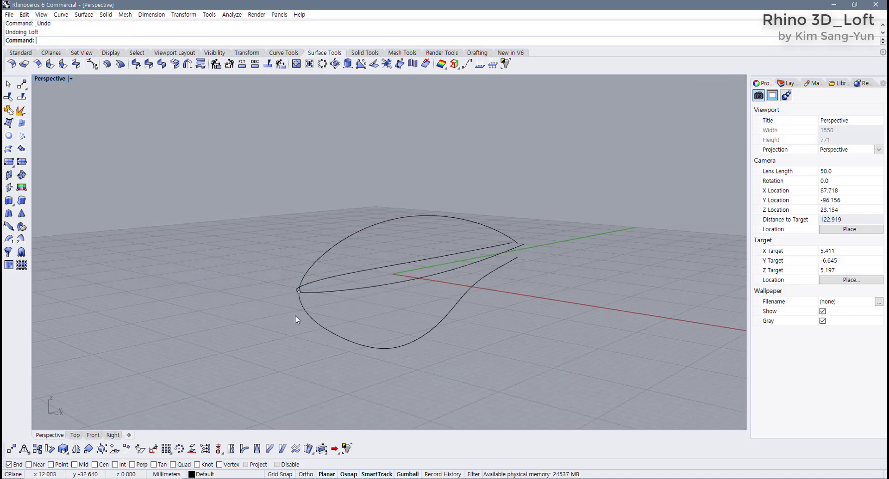
right_drag(267, 296, 363, 303)
drag(363, 301, 348, 134)
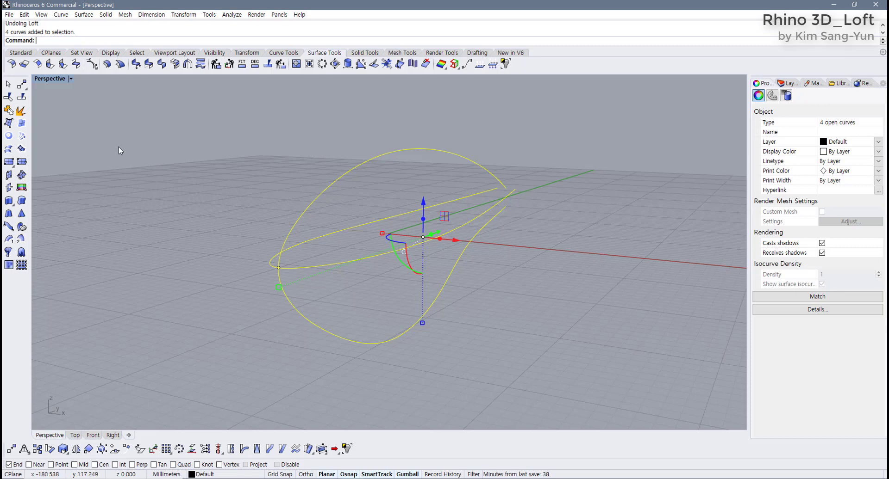
click(94, 191)
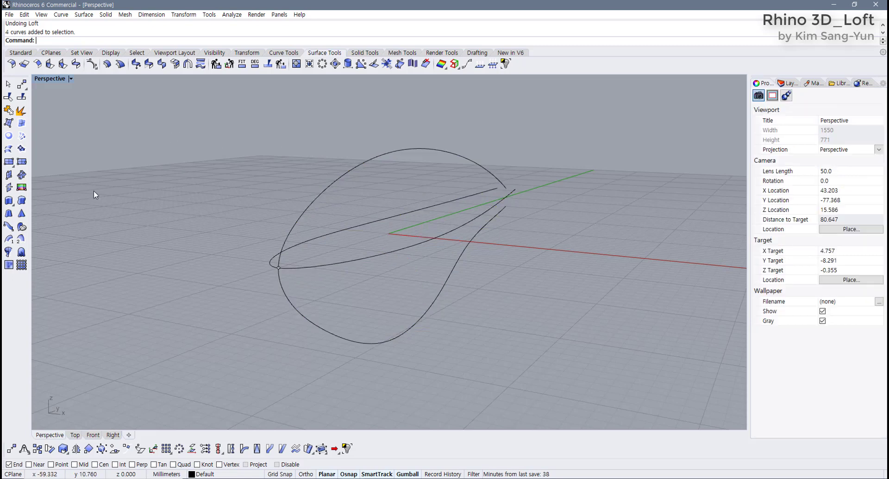
click(9, 150)
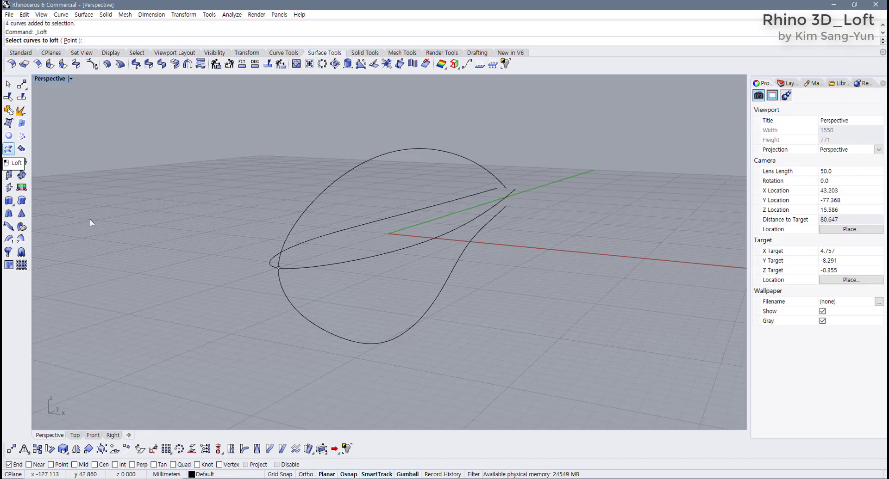
scroll(280, 303, up, 5)
click(287, 251)
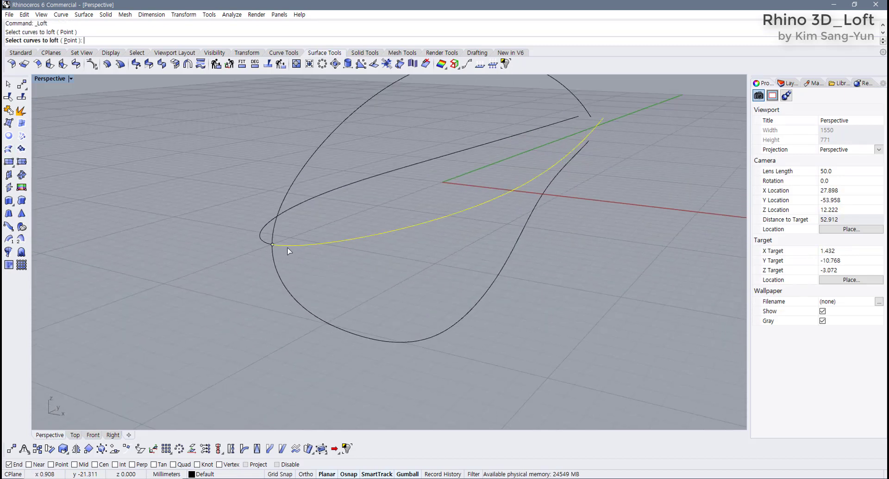
click(277, 263)
click(262, 242)
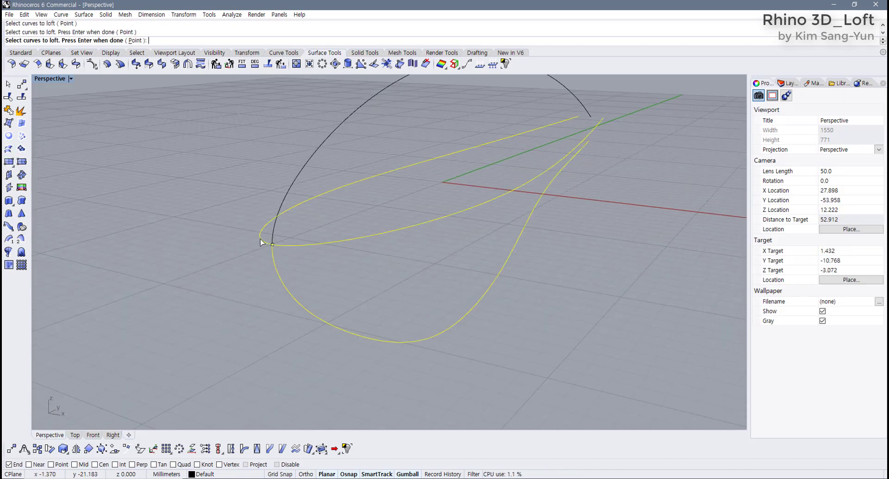
click(282, 204)
key(Return)
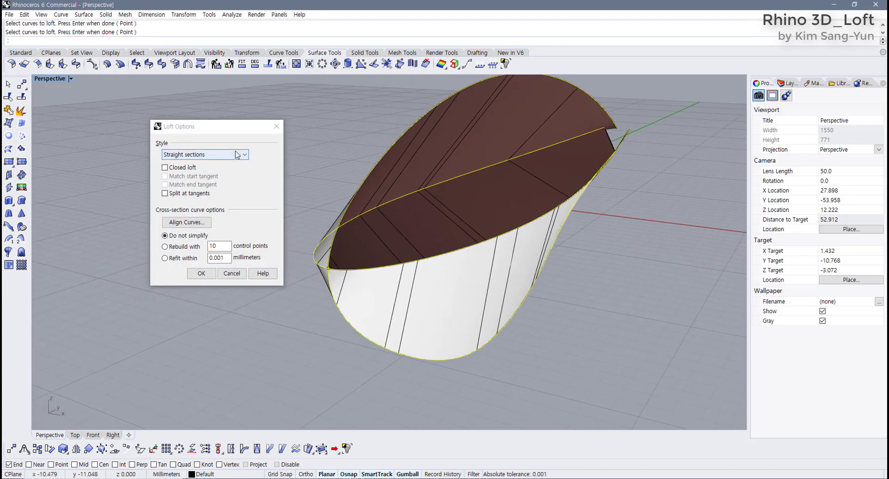
click(237, 154)
click(182, 165)
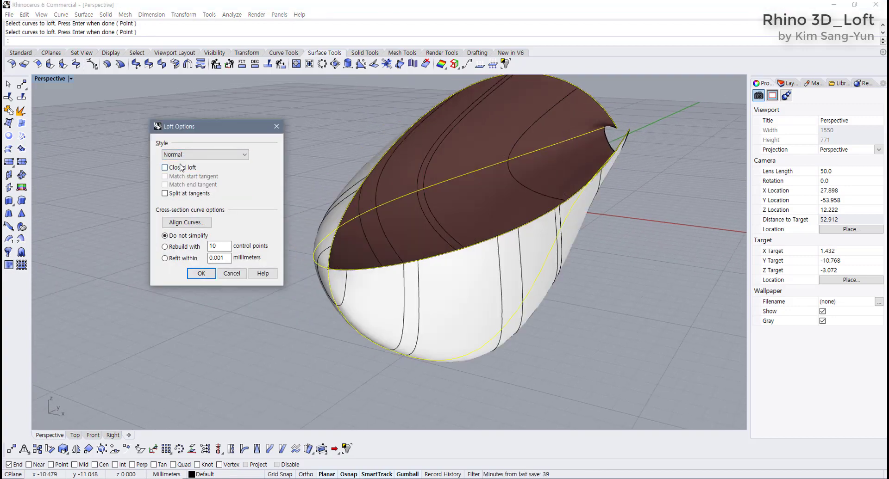
click(165, 168)
right_drag(324, 267, 540, 319)
scroll(540, 322, down, 7)
right_drag(611, 341, 350, 290)
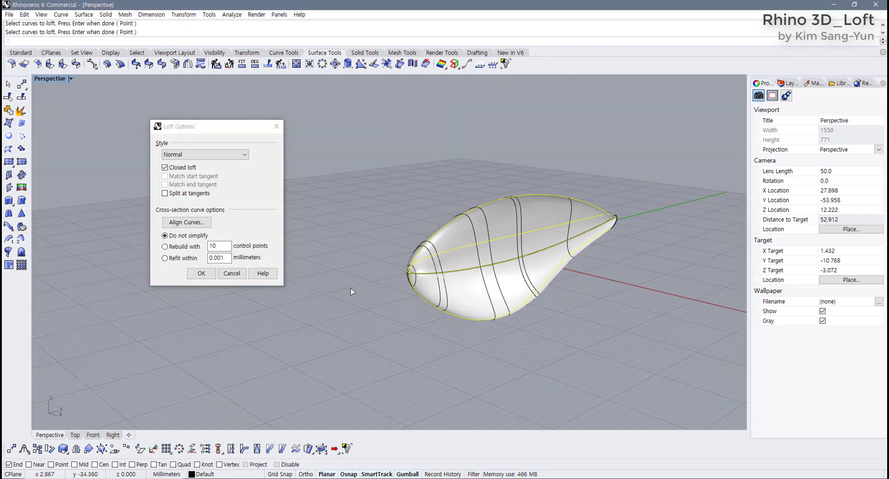
click(230, 278)
scroll(415, 296, up, 2)
shift+right_drag(416, 296, 272, 280)
scroll(271, 278, up, 1)
key(Return)
scroll(272, 279, up, 5)
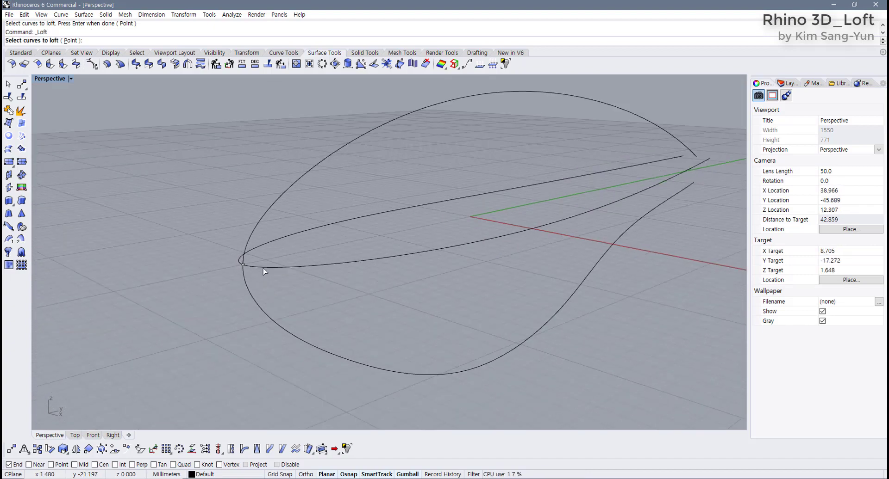
click(263, 268)
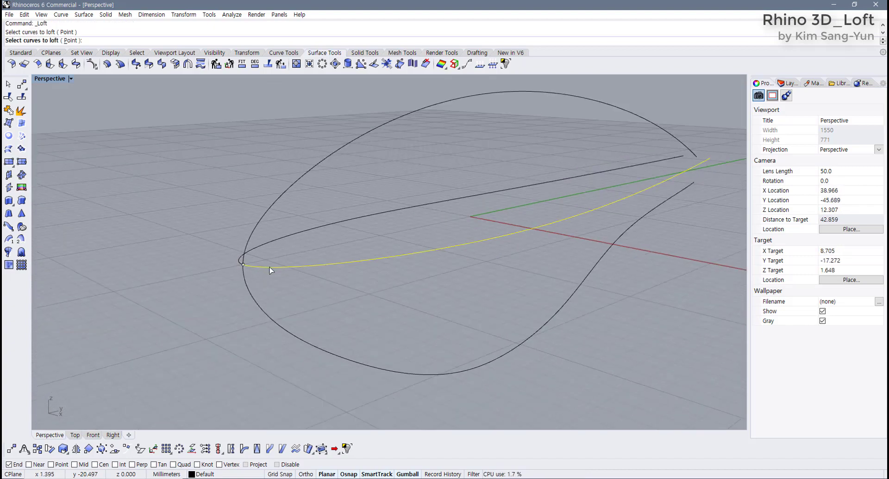
key(Escape)
key(Return)
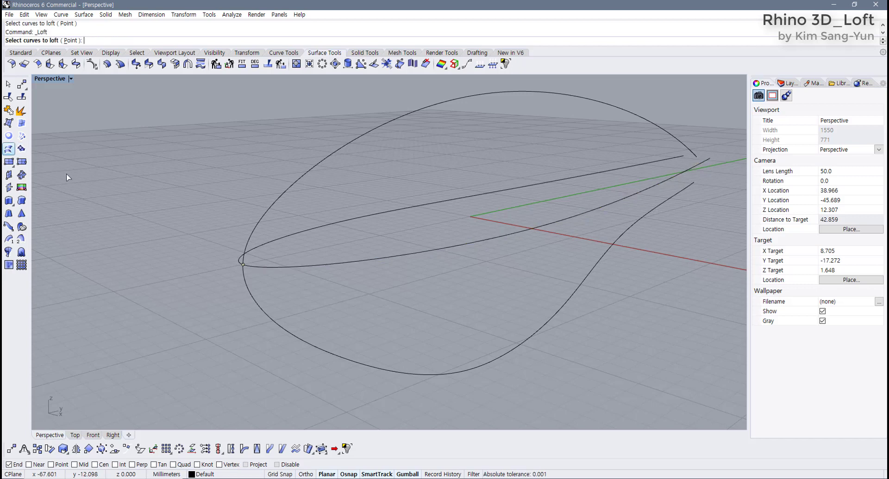
click(265, 268)
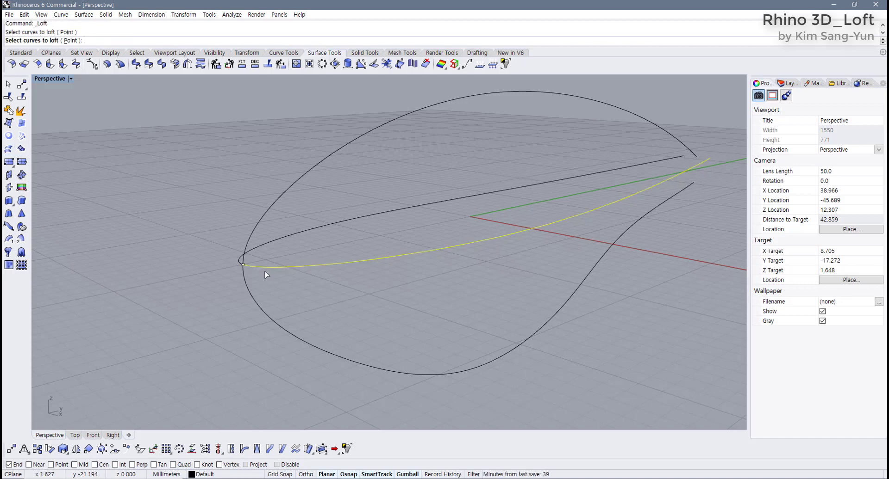
right_drag(267, 272, 282, 274)
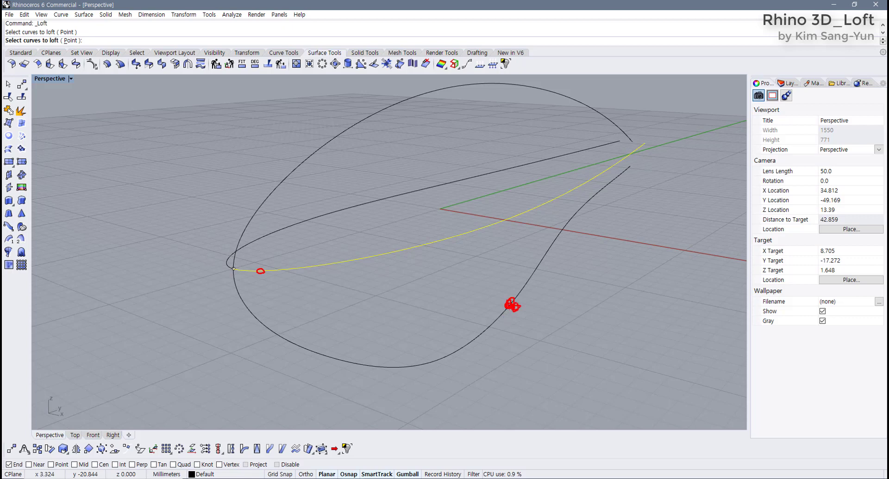
drag(250, 269, 486, 322)
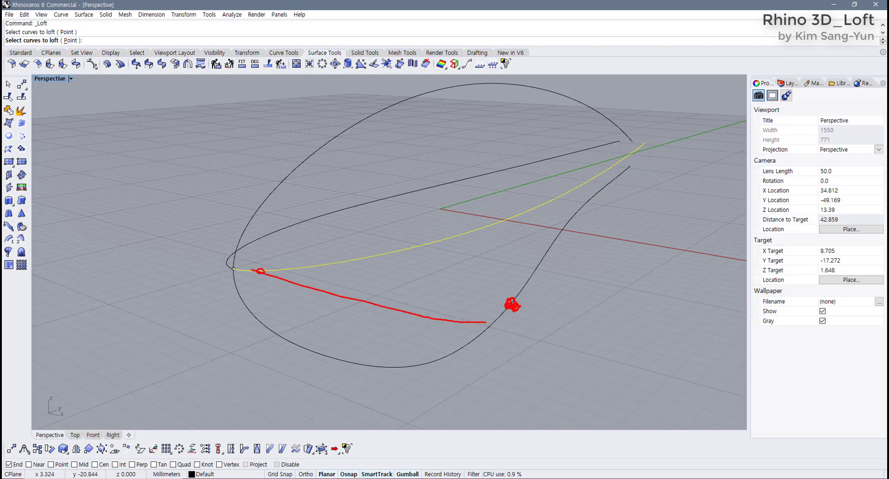
key(Escape)
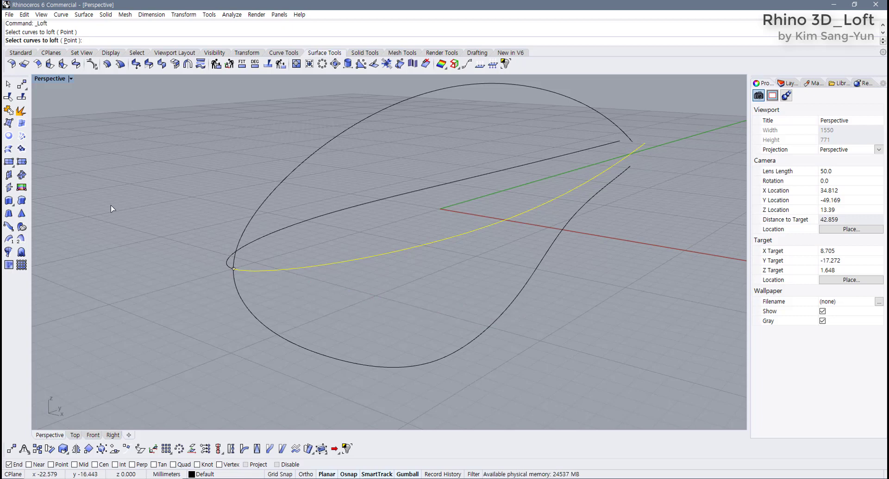
click(9, 150)
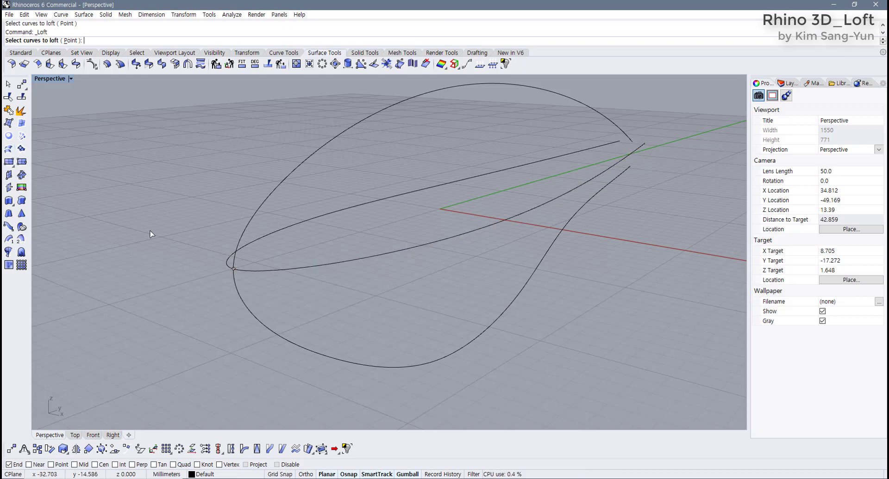
click(252, 273)
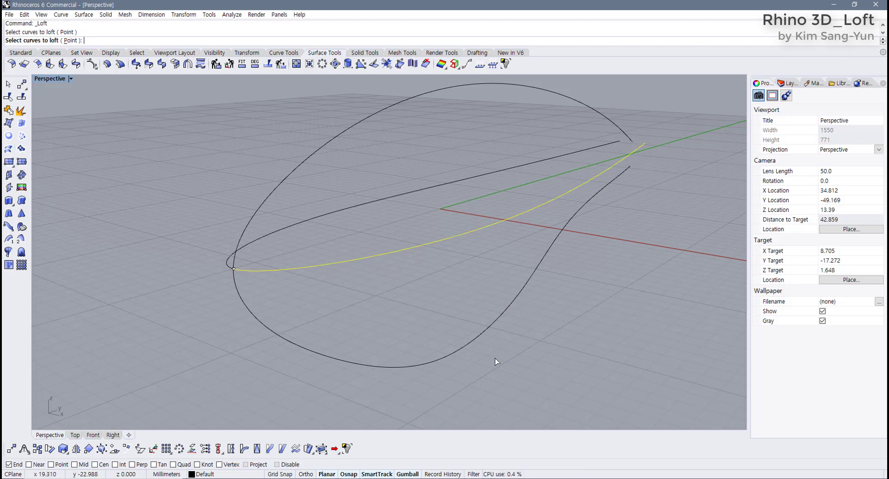
click(503, 318)
right_drag(389, 357, 344, 291)
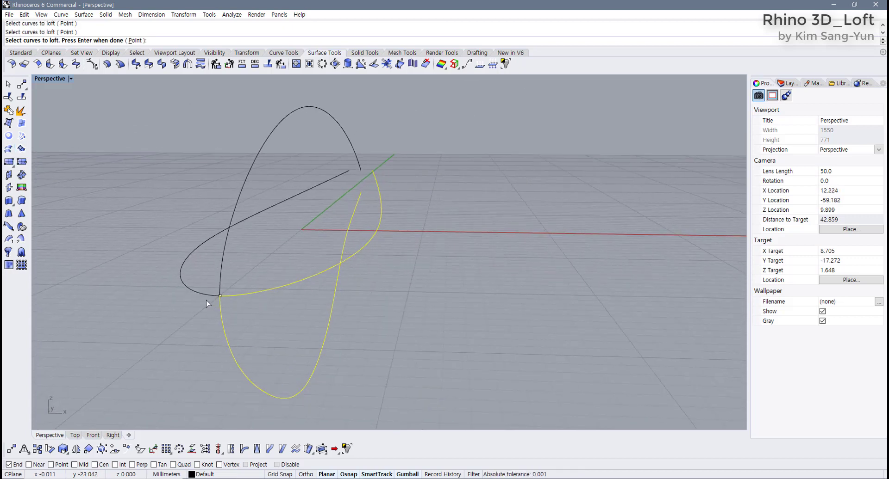
click(204, 288)
click(240, 198)
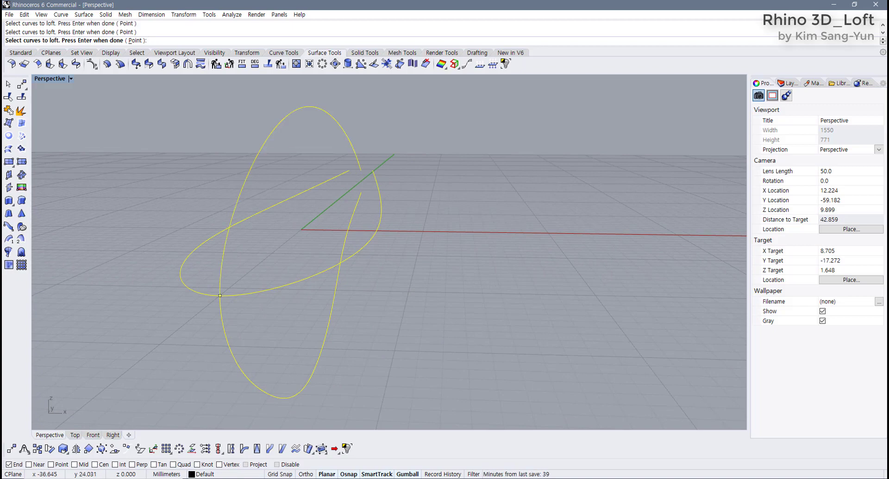
right_drag(520, 236, 480, 254)
key(Return)
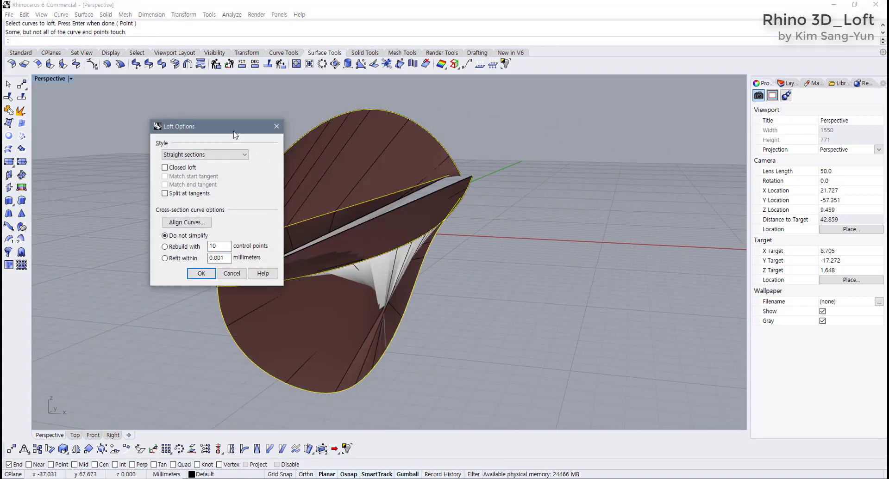
drag(233, 129, 285, 131)
click(287, 157)
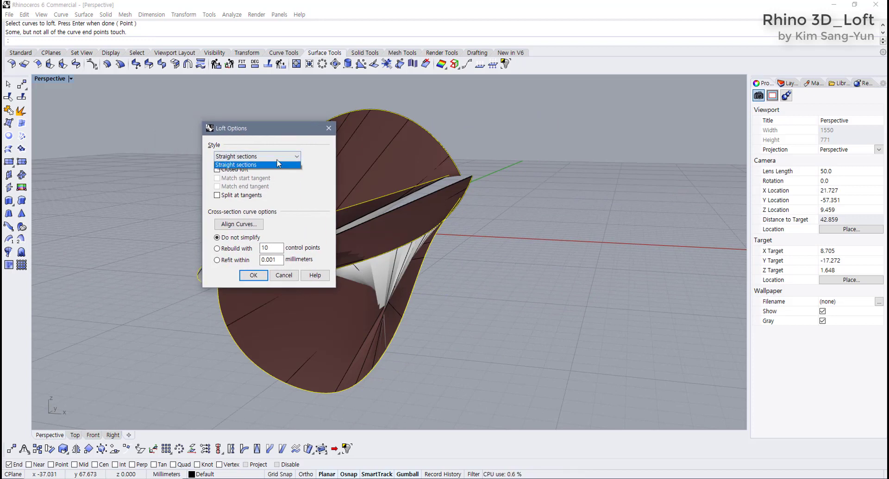
click(289, 135)
click(286, 275)
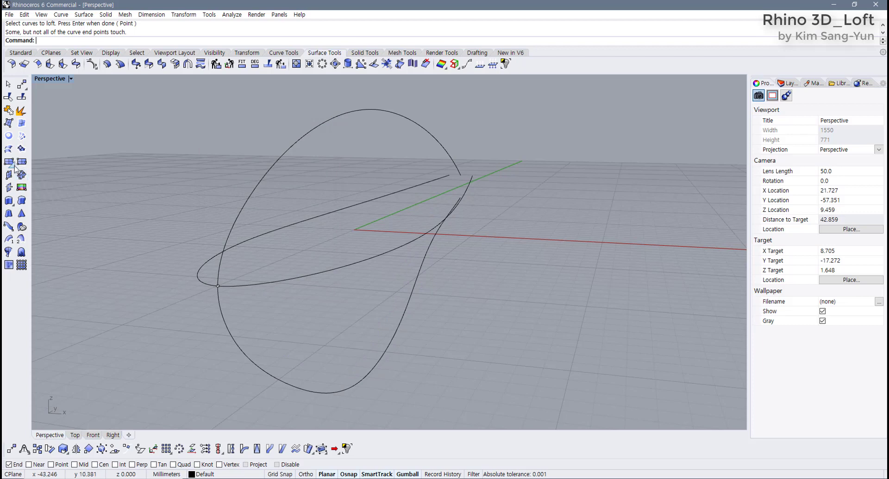
click(8, 149)
shift+right_drag(186, 263, 205, 245)
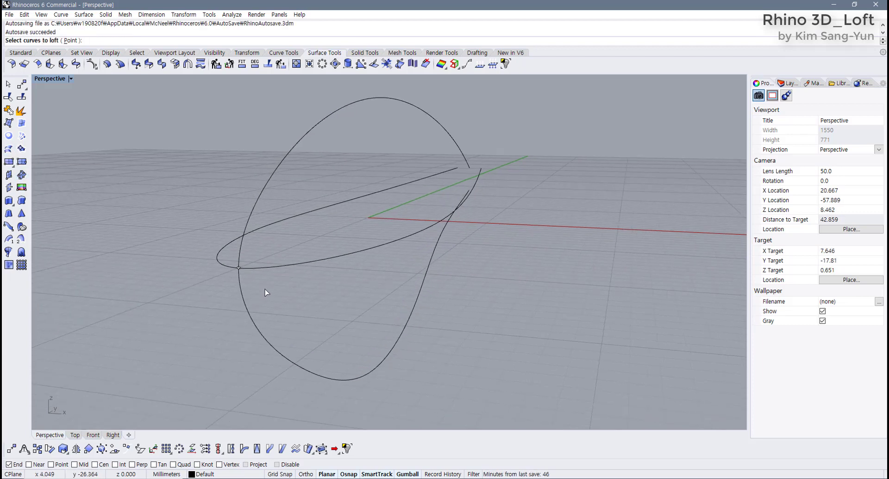
click(258, 272)
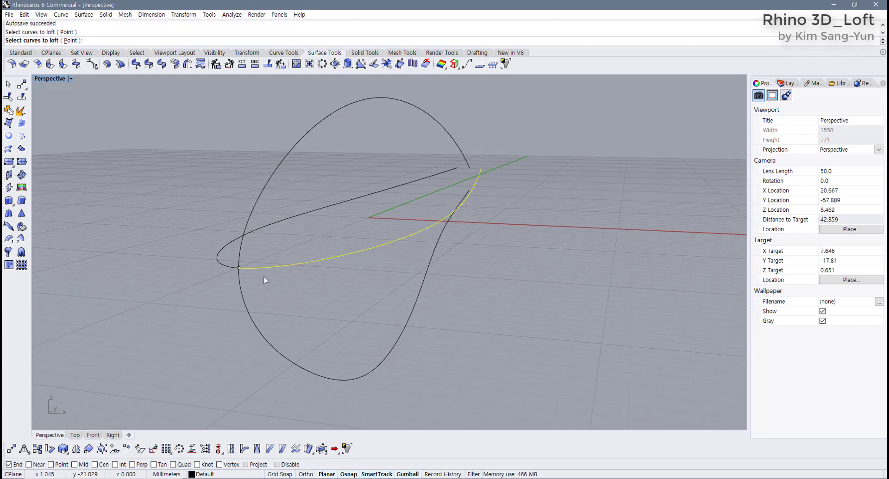
click(389, 351)
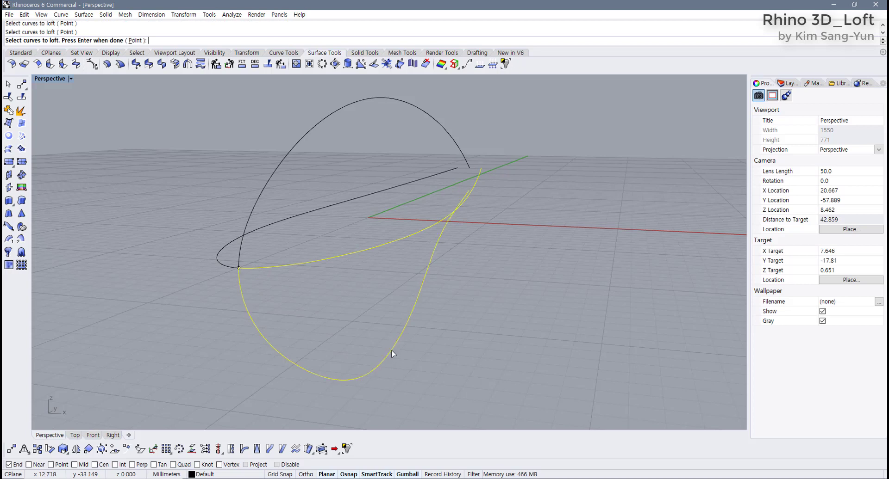
click(222, 254)
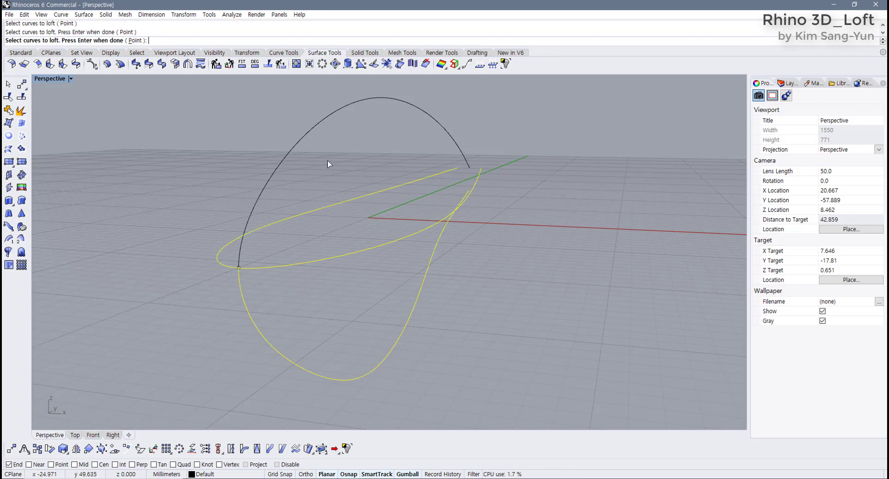
click(370, 102)
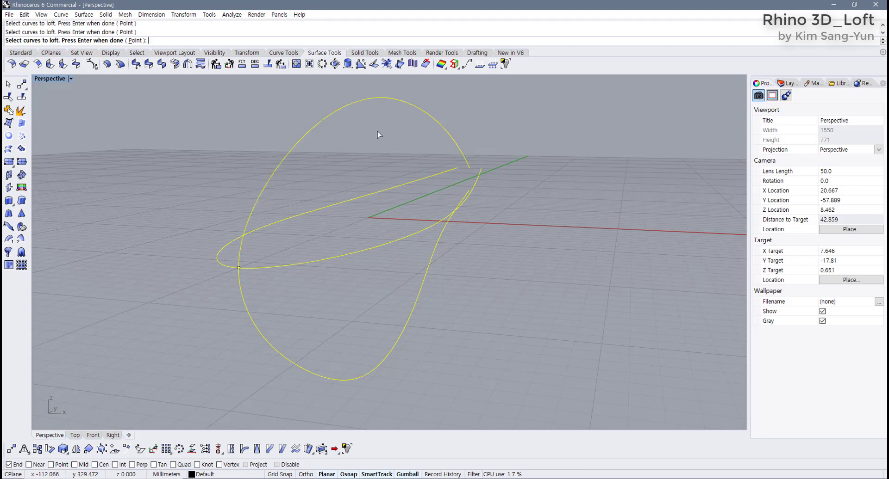
key(Return)
drag(292, 134, 231, 121)
click(217, 145)
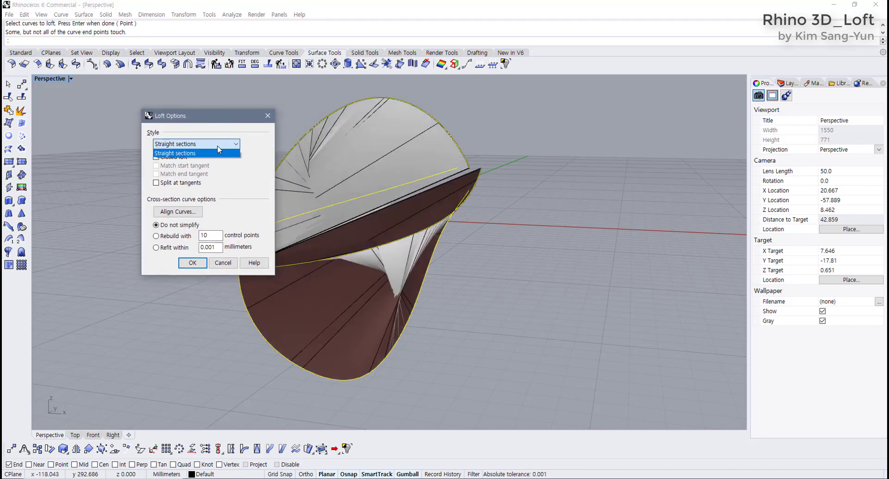
click(229, 262)
click(229, 262)
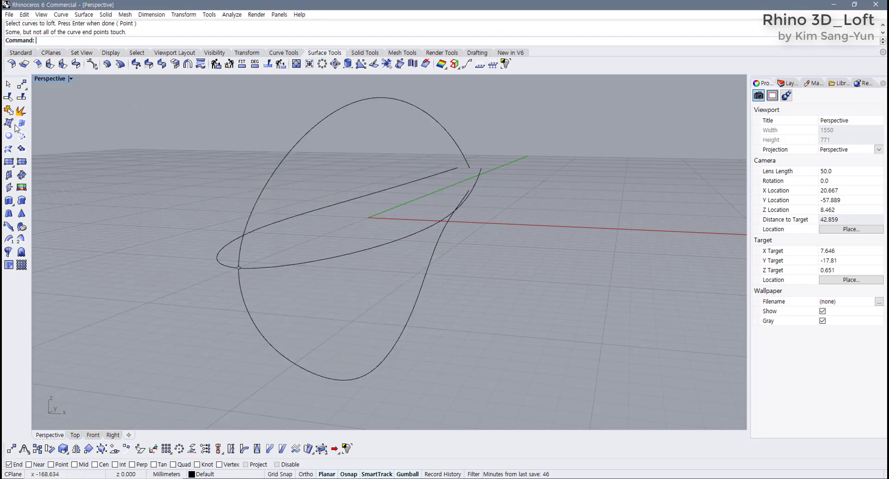
- Pick the two ellipse halves, the vertical loop and the arc for the loft
click(9, 149)
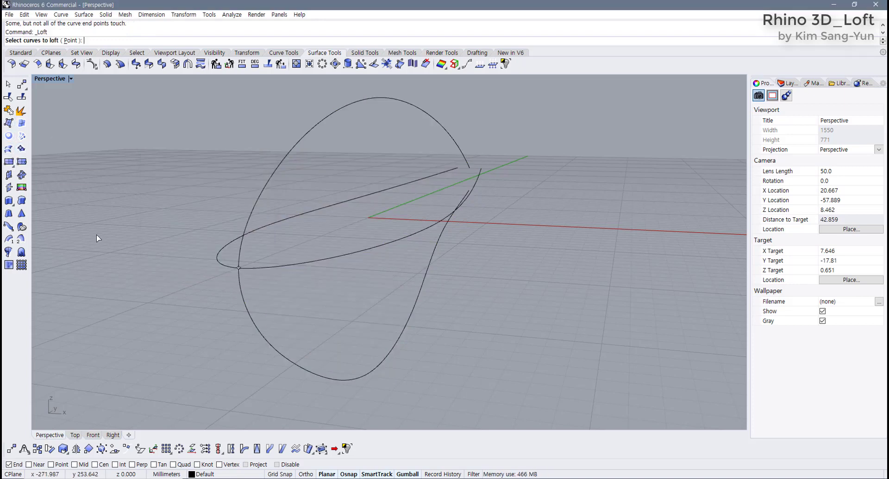
click(252, 268)
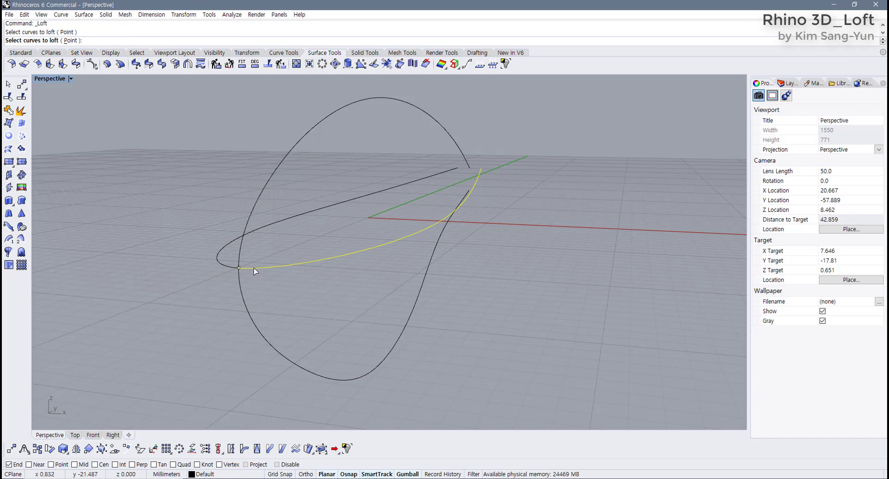
click(239, 287)
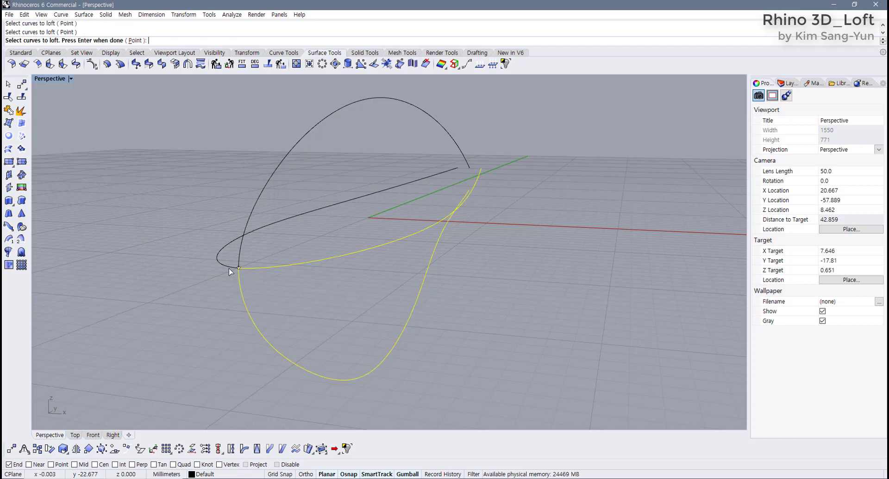
click(227, 267)
click(240, 254)
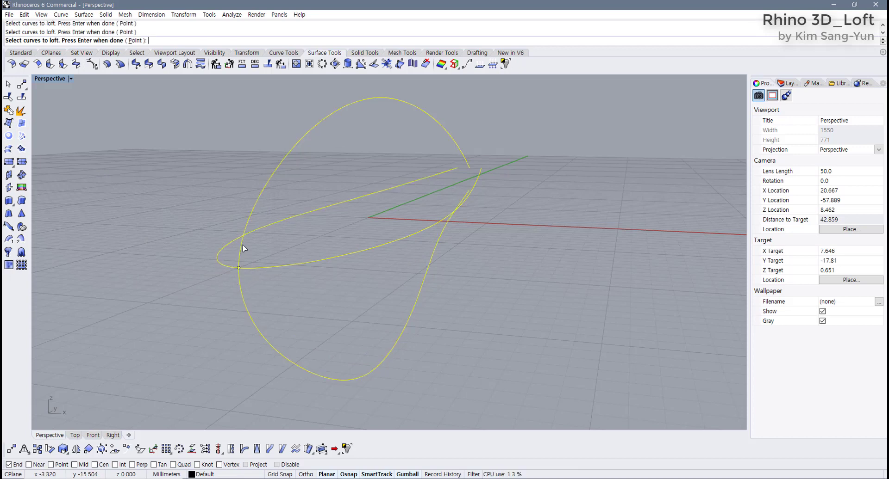
key(Return)
- Create the loft with Normal style and Closed loft checked
click(220, 147)
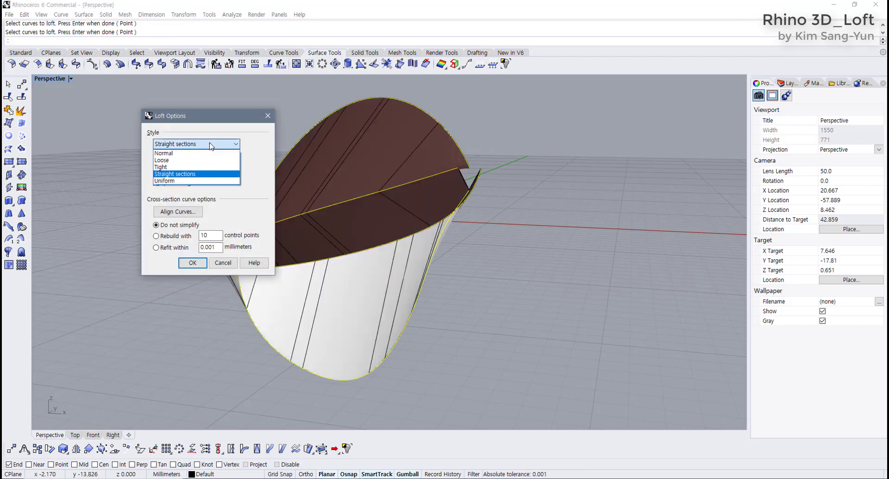
click(195, 153)
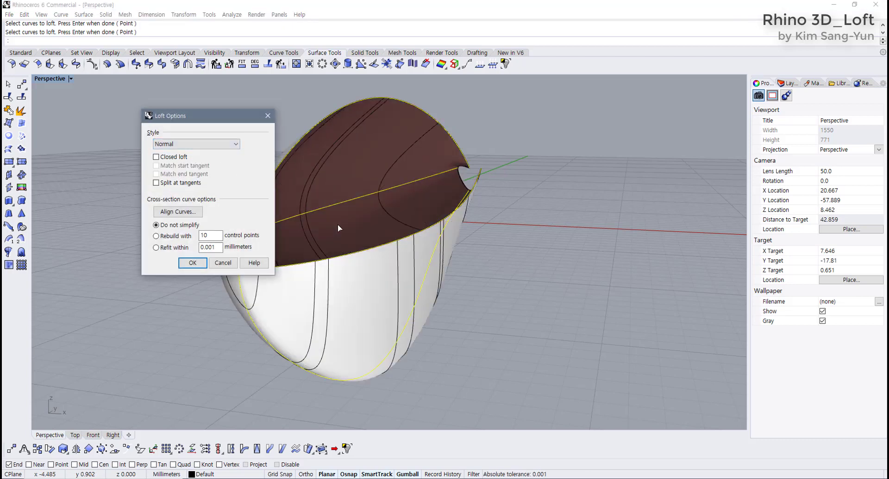
click(163, 160)
drag(217, 121, 182, 128)
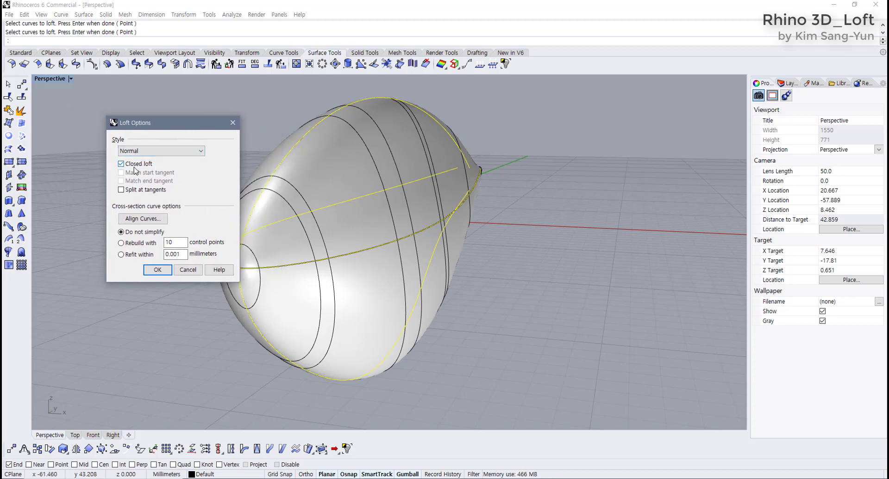
click(162, 271)
right_drag(457, 277, 390, 274)
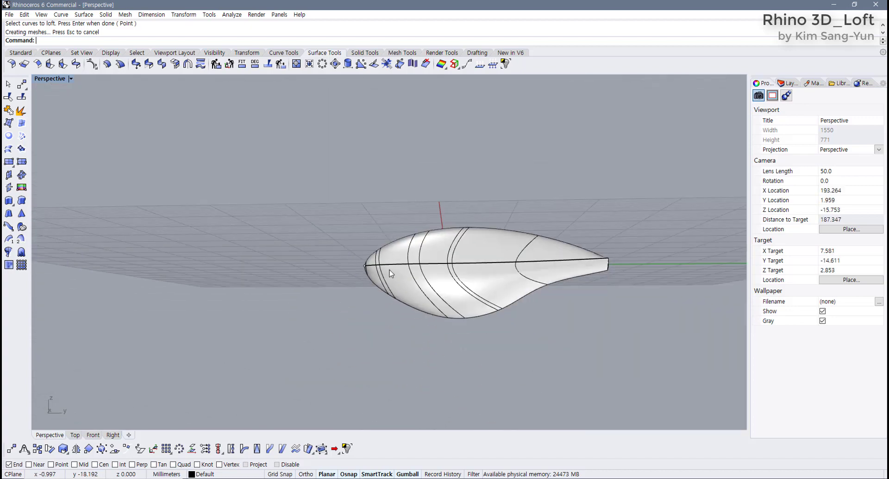
right_drag(572, 275, 347, 309)
- Undo the loft, leaving only the four curves, and orbit to an oblique view
scroll(346, 309, up, 4)
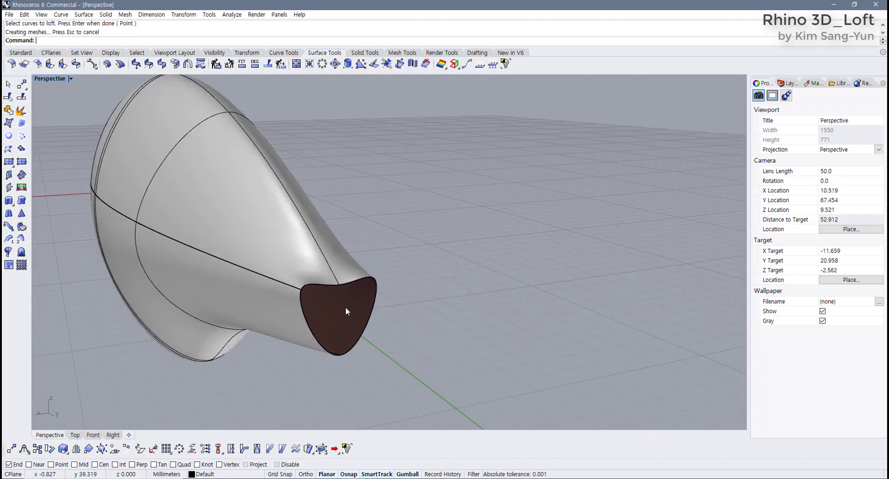
key(ctrl+z)
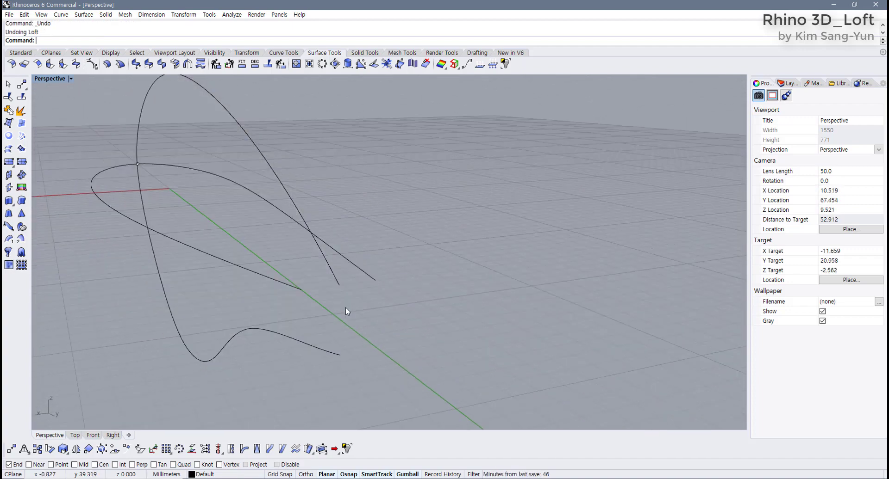
scroll(346, 307, down, 3)
right_drag(381, 308, 418, 304)
right_drag(396, 317, 415, 415)
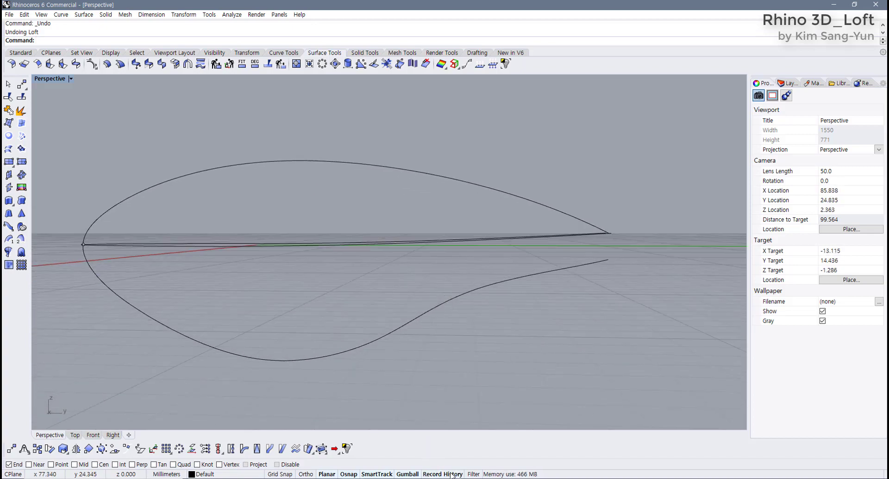
shift+right_drag(391, 365, 434, 322)
right_drag(361, 304, 299, 329)
- Rebuild the closed loft from the four window-selected curves and select the new surface
drag(249, 170, 109, 154)
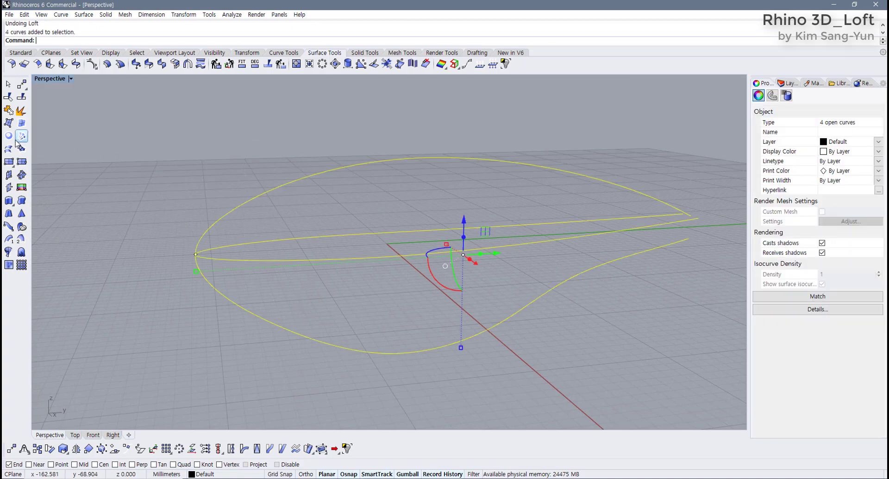
click(19, 138)
click(128, 164)
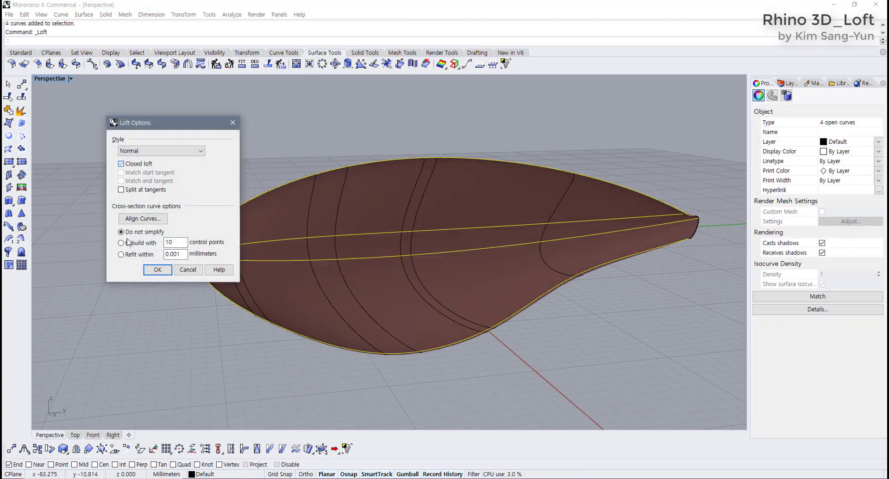
click(157, 270)
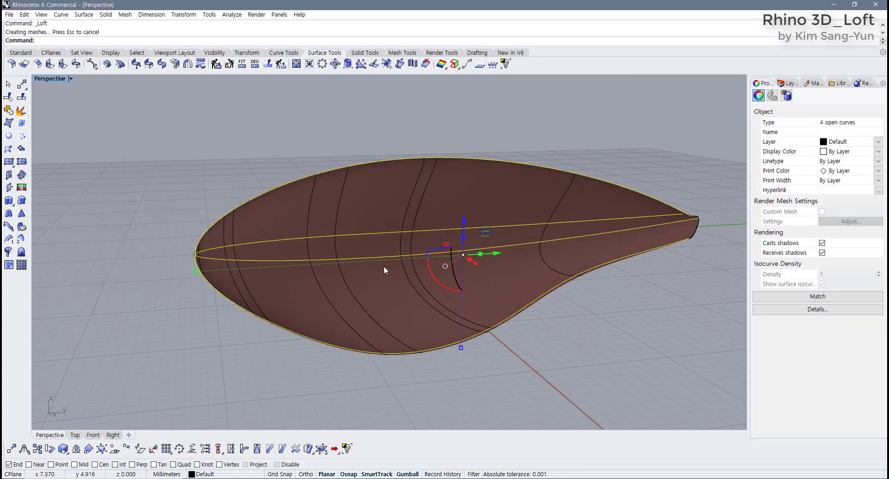
right_drag(383, 270, 405, 274)
key(Escape)
click(488, 310)
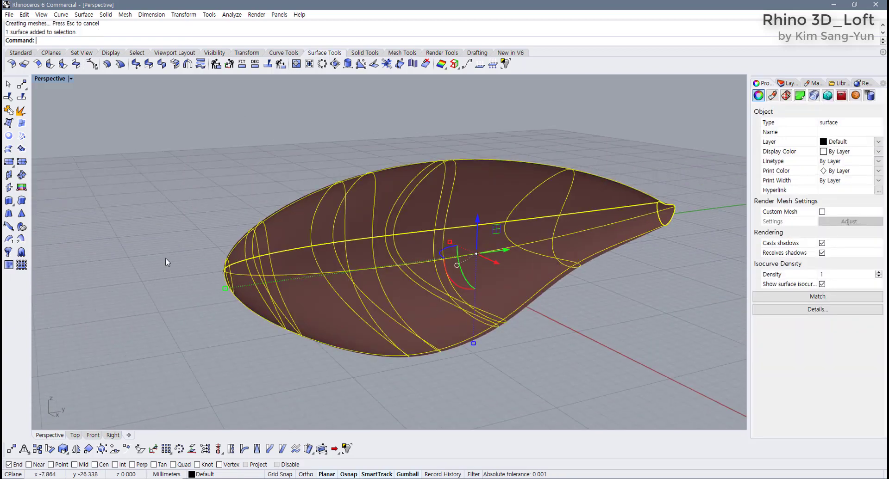
- Try flipping the surface direction from the Standard tools, reverting it at the History Warning
click(20, 53)
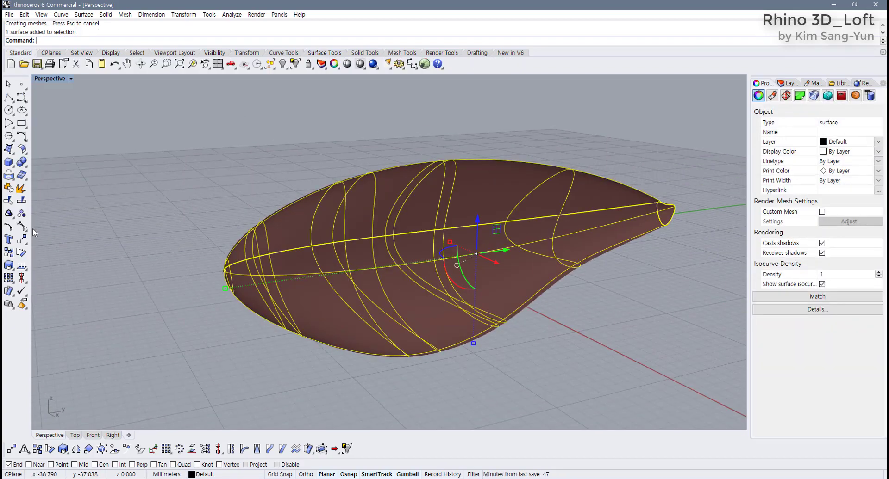
click(21, 266)
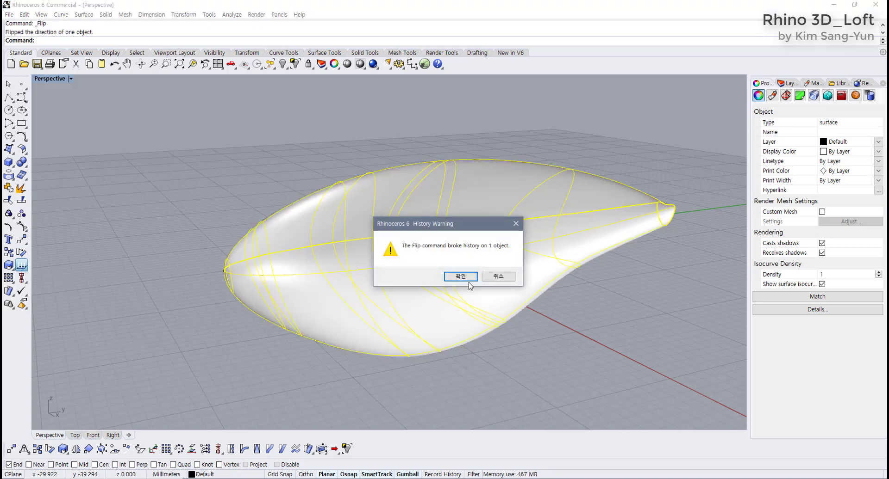
click(494, 277)
right_drag(381, 292, 448, 332)
key(Escape)
- Zoom to the tail tip and select the profile curve there
right_drag(472, 305, 269, 259)
click(392, 274)
click(437, 295)
click(183, 200)
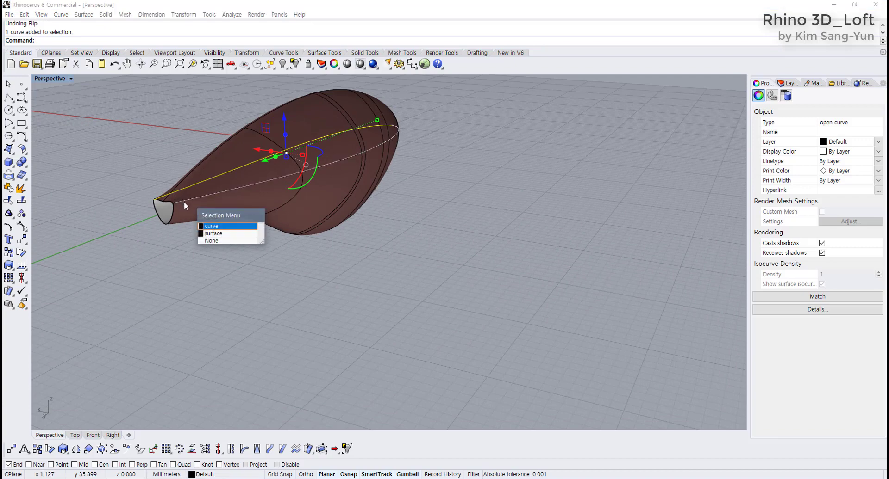
- Lower the two tip control points of the profile curves
click(218, 231)
right_drag(217, 232, 240, 278)
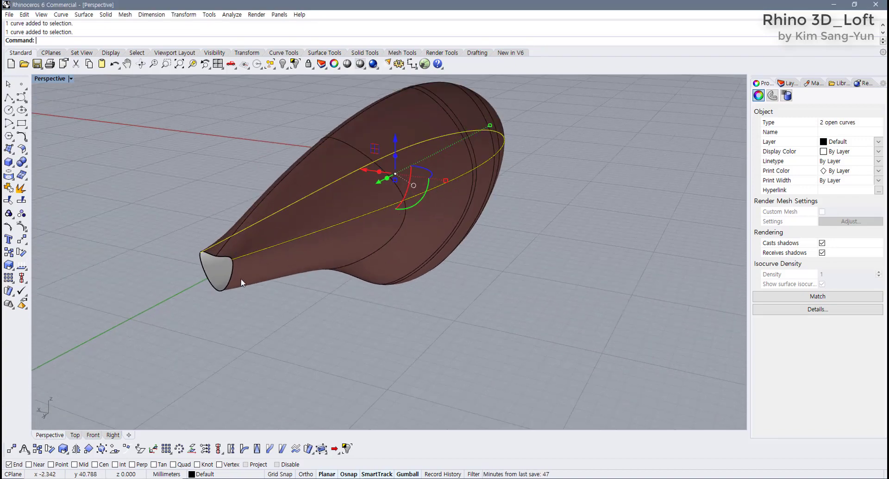
key(F10)
drag(164, 226, 252, 272)
right_drag(262, 269, 279, 263)
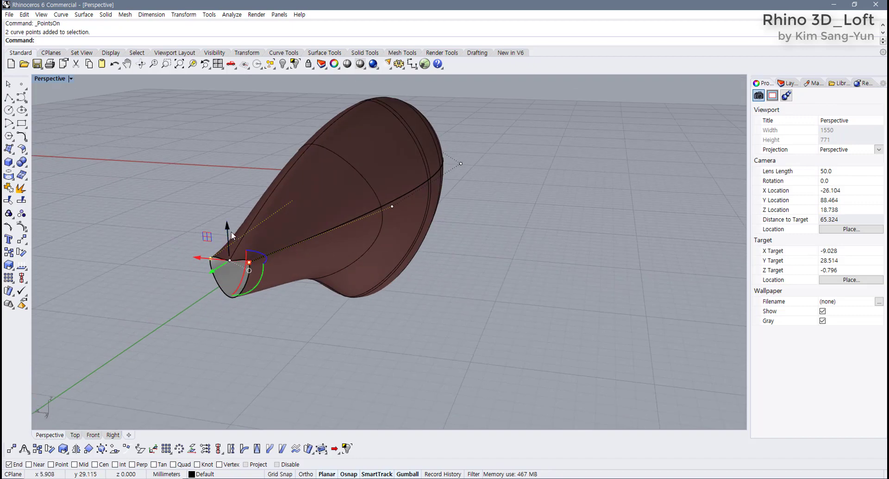
drag(229, 233, 231, 243)
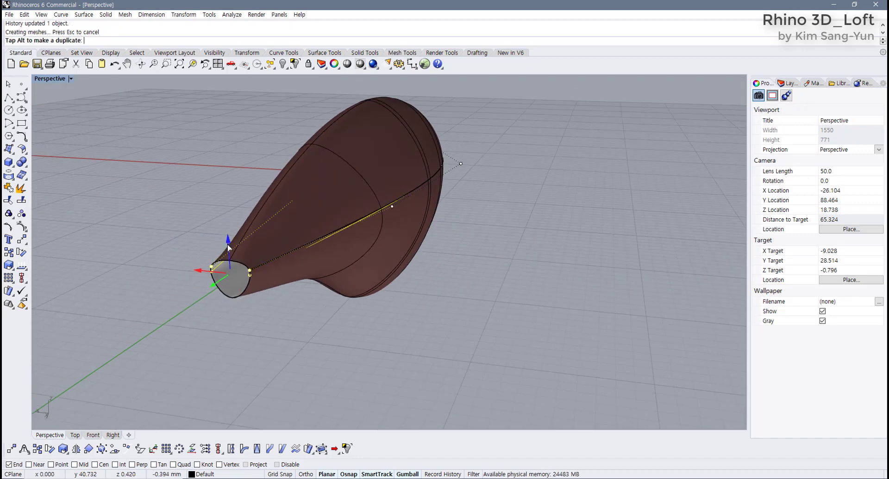
- Try narrowing the tip cross-section, undo it, and hide the control points
right_drag(224, 259, 248, 278)
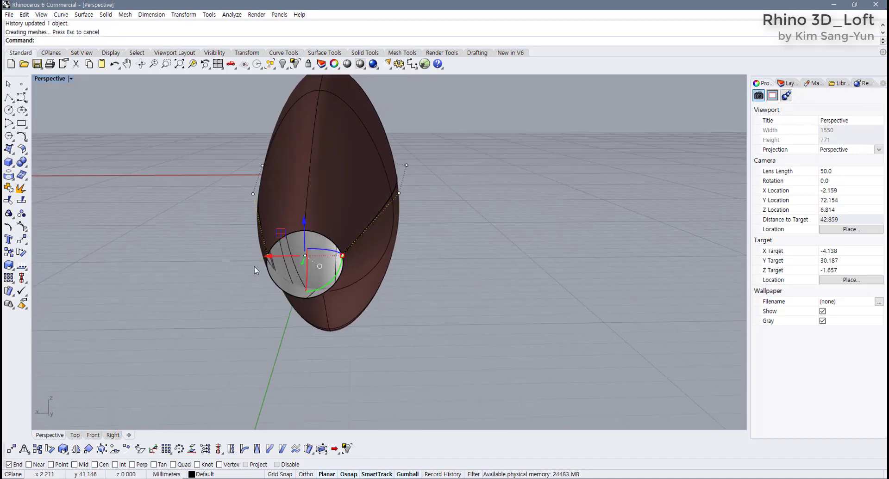
drag(341, 257, 329, 257)
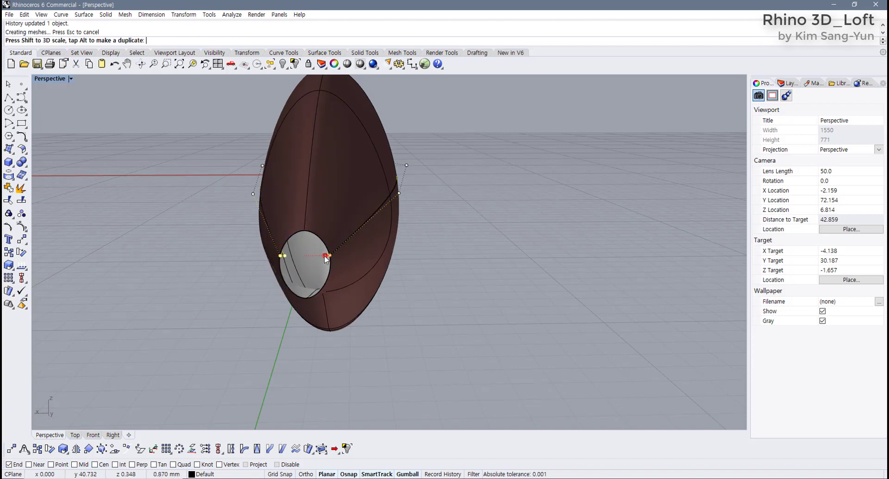
mouse_move(342, 283)
right_down()
mouse_move(453, 251)
mouse_move(306, 290)
mouse_move(378, 296)
mouse_move(423, 314)
mouse_move(357, 325)
mouse_move(327, 276)
right_up()
key(ctrl+z)
key(F11)
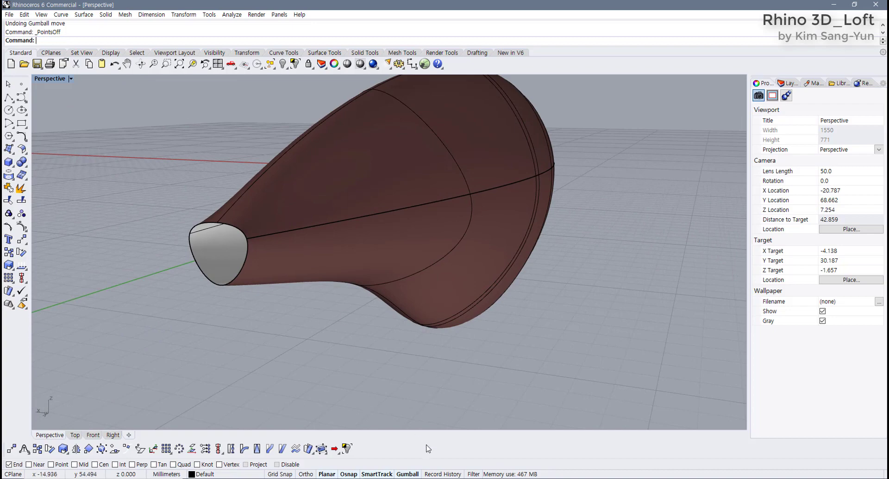
- Select the seam curve along the body and show its control points
click(283, 232)
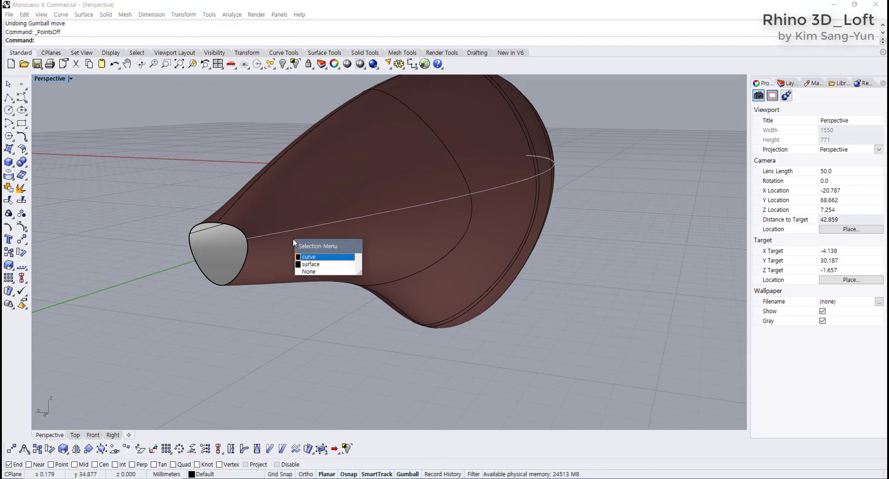
click(315, 257)
right_drag(317, 259, 417, 256)
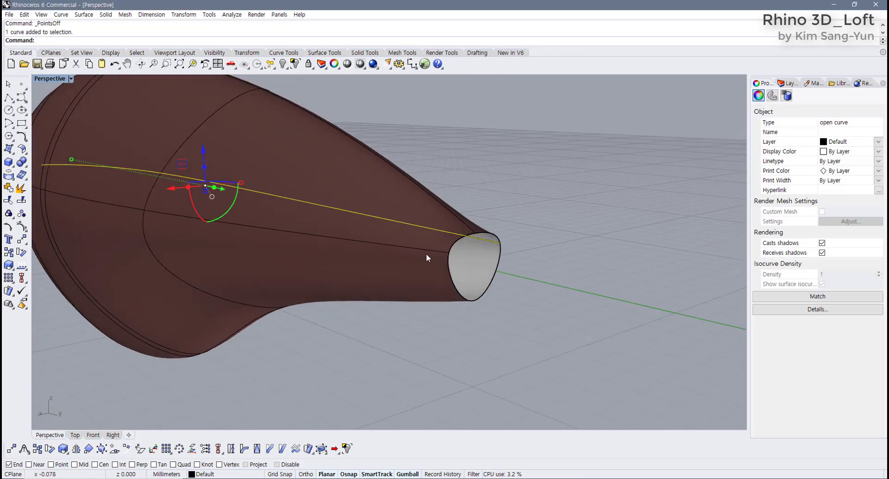
click(428, 251)
click(456, 274)
right_drag(440, 297, 190, 213)
key(F10)
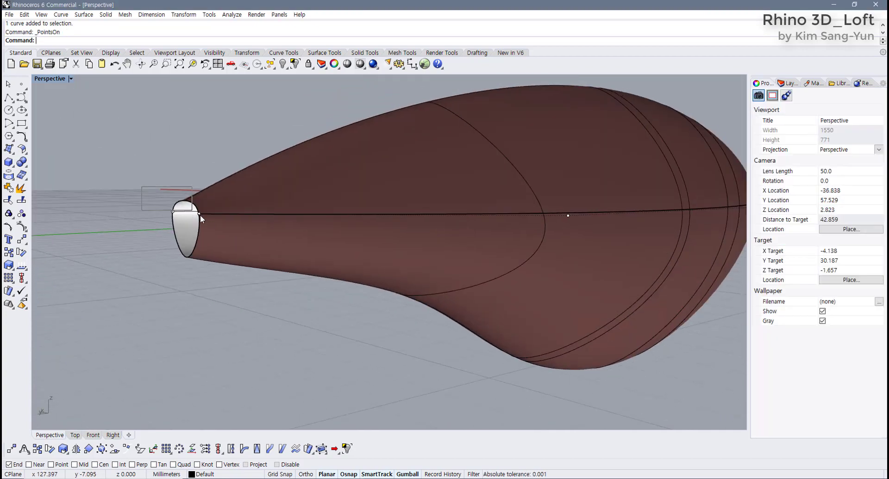
- Lower the two tail points and pull them inward to slim the opening
drag(200, 216, 207, 222)
drag(184, 182, 186, 197)
right_drag(186, 197, 362, 262)
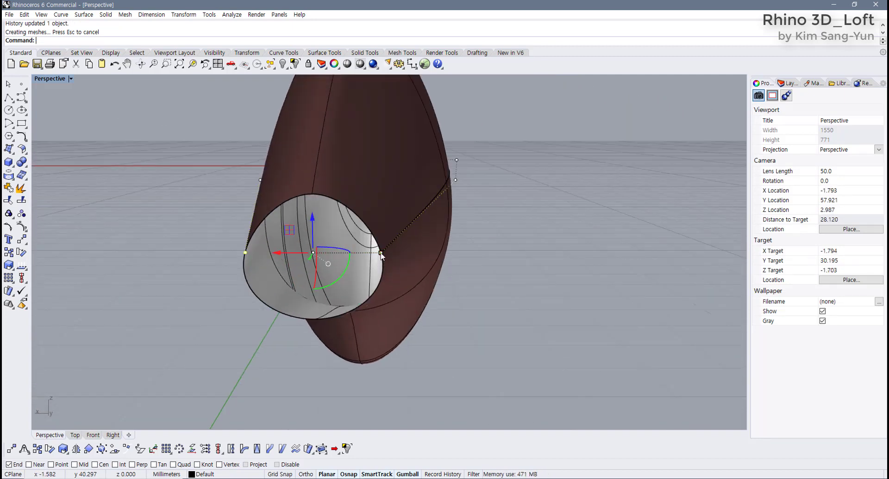
drag(381, 255, 345, 253)
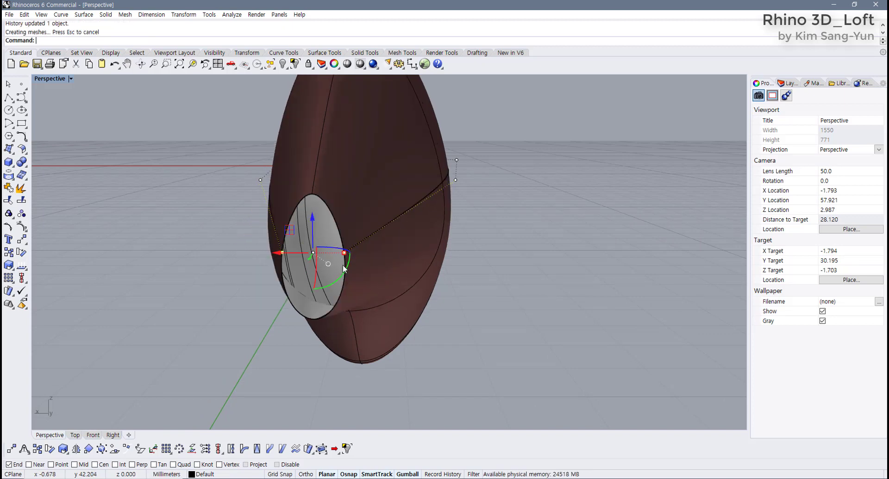
right_drag(344, 268, 368, 195)
mouse_move(369, 195)
mouse_down()
mouse_move(371, 213)
mouse_move(370, 188)
mouse_up()
right_drag(504, 212, 276, 206)
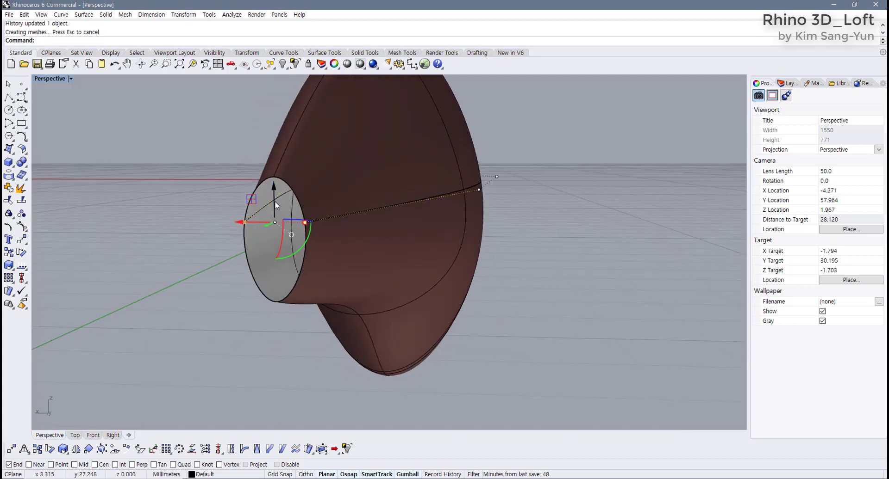
drag(276, 206, 275, 199)
- Deselect, check the body from both sides, and hide the seam curve's points
scroll(371, 271, down, 6)
right_drag(371, 273, 268, 273)
click(318, 296)
scroll(318, 296, down, 7)
right_drag(320, 295, 129, 289)
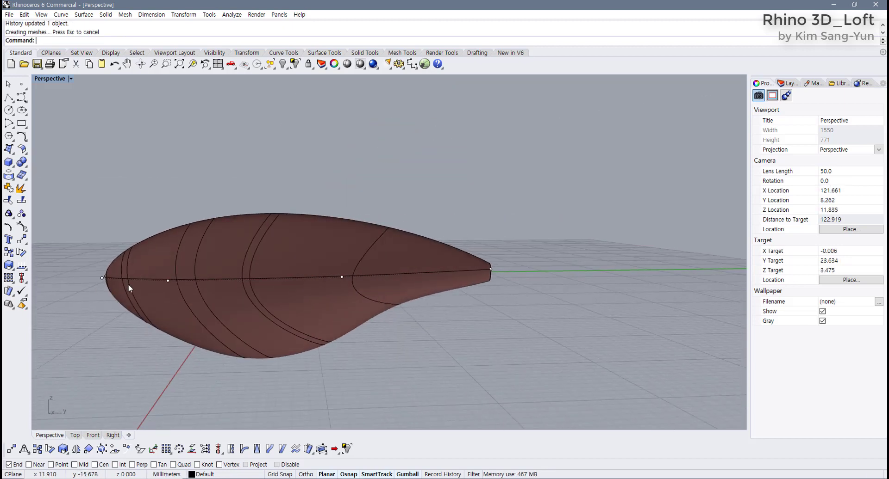
key(F11)
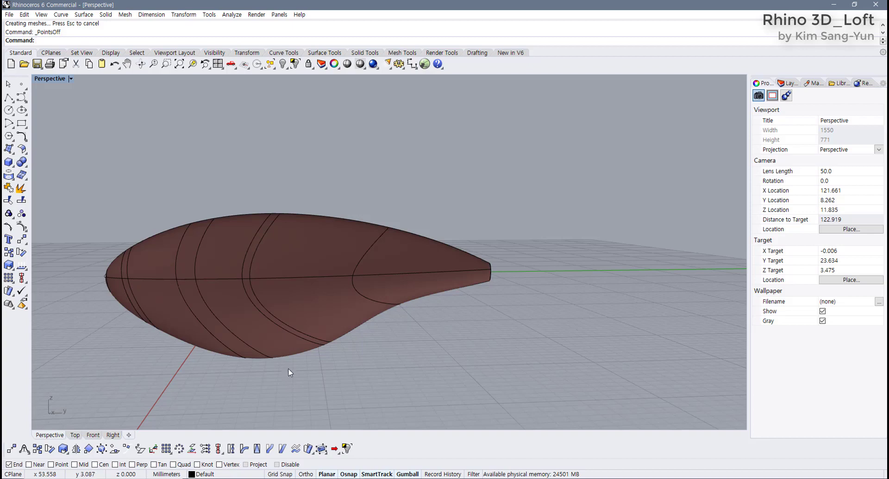
- Delete the old lofted body surface
click(318, 316)
right_drag(318, 316, 340, 333)
click(297, 303)
key(Escape)
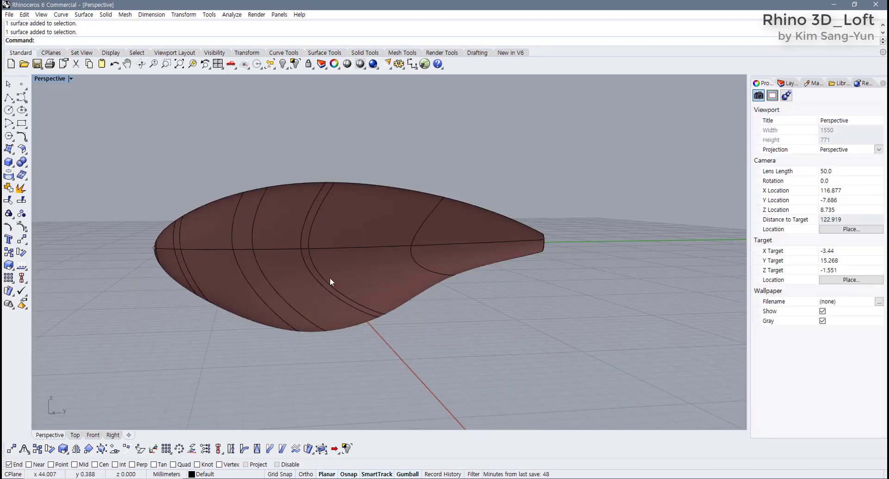
click(284, 302)
key(Delete)
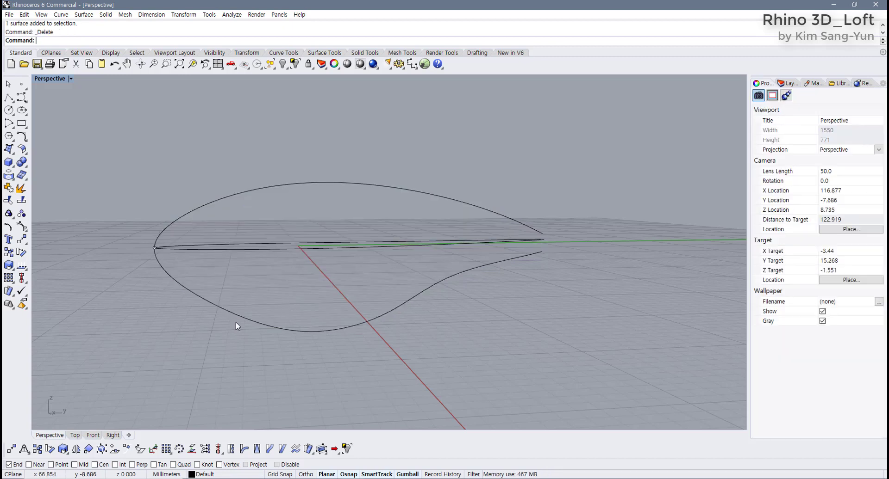
- Loft the four profile curves as a closed loft, previewing a rebuild with 20 control points
right_drag(236, 323, 223, 309)
drag(209, 256, 207, 257)
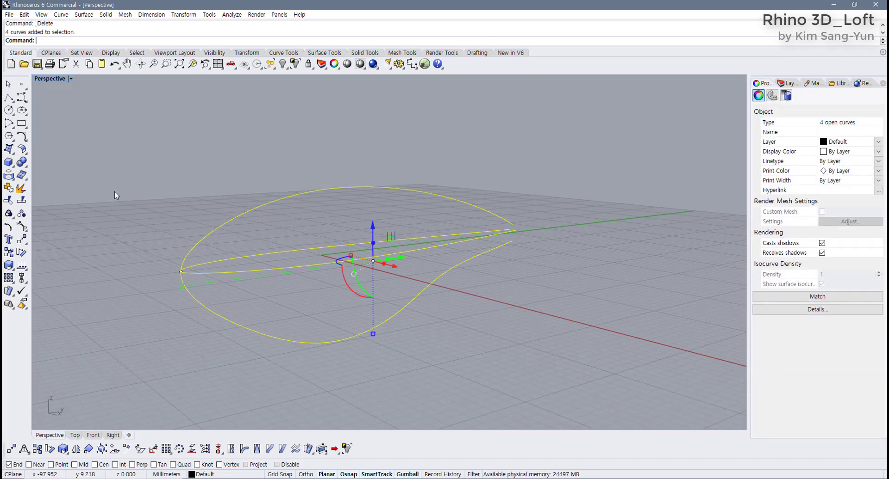
click(320, 52)
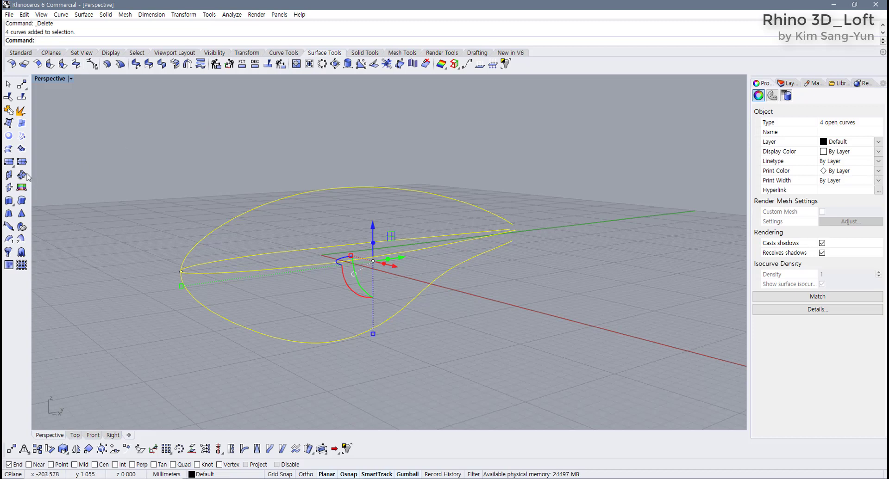
click(9, 150)
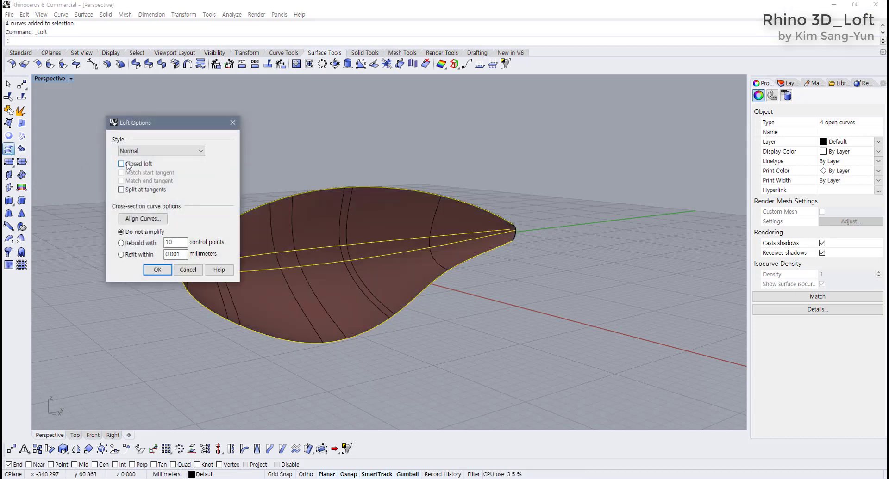
click(121, 163)
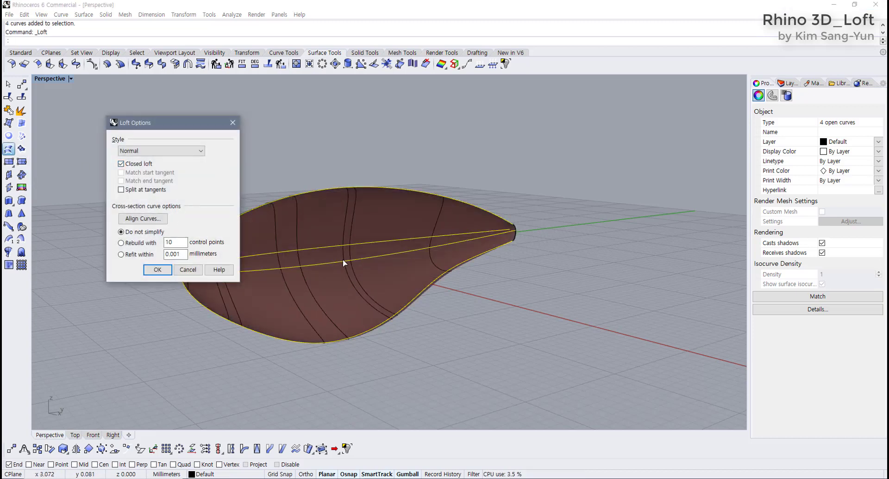
click(135, 244)
right_drag(320, 272, 301, 278)
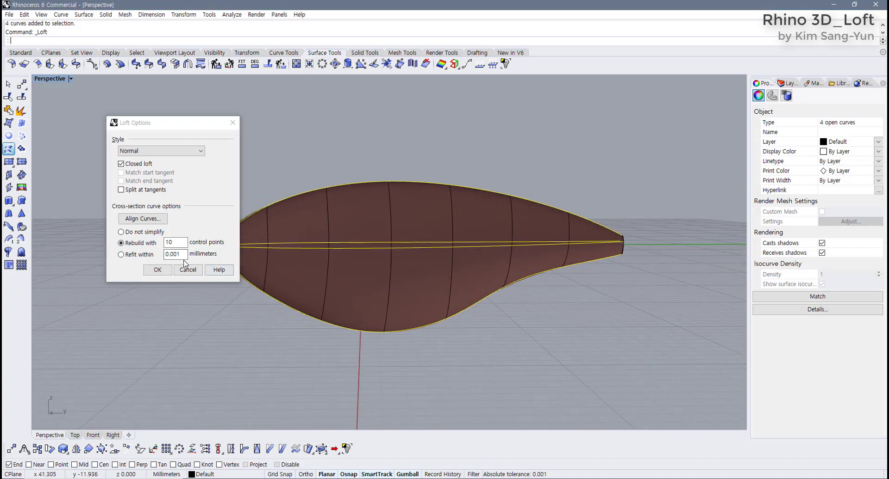
right_drag(248, 254, 377, 208)
right_drag(382, 272, 265, 265)
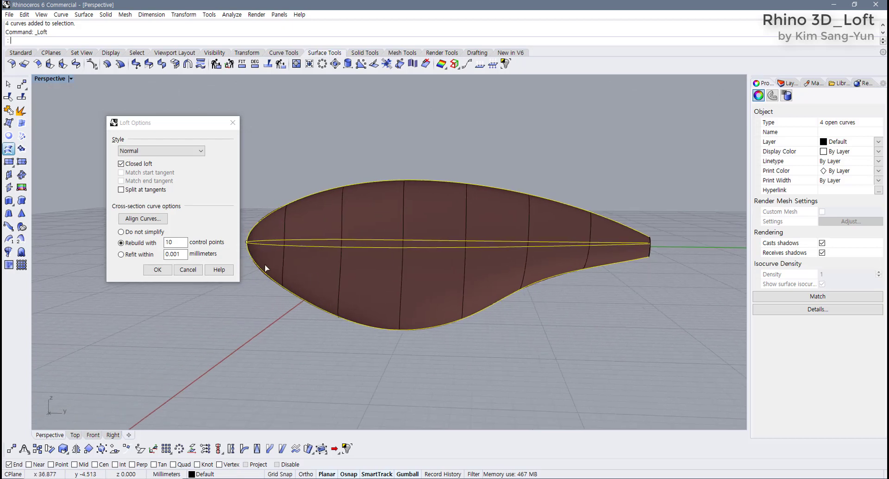
click(132, 246)
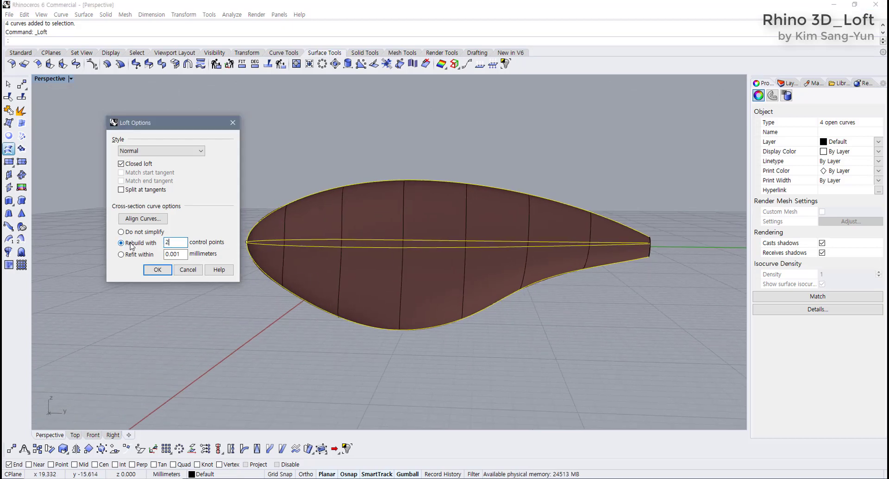
click(180, 254)
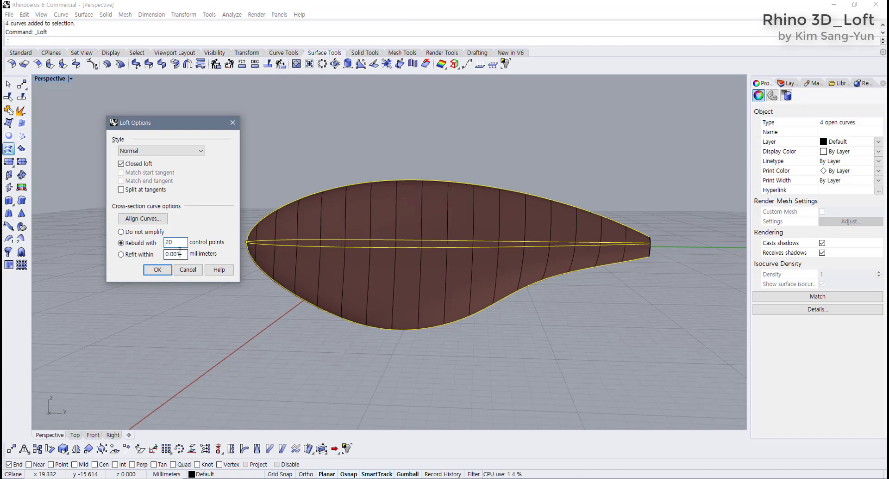
right_drag(324, 274, 423, 292)
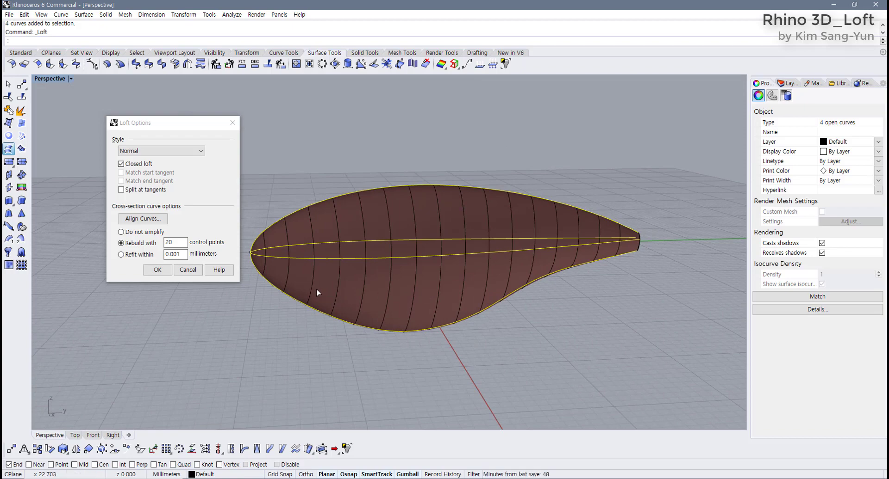
- Compare the Refit option, then create the closed loft rebuilt with 10 control points
click(120, 254)
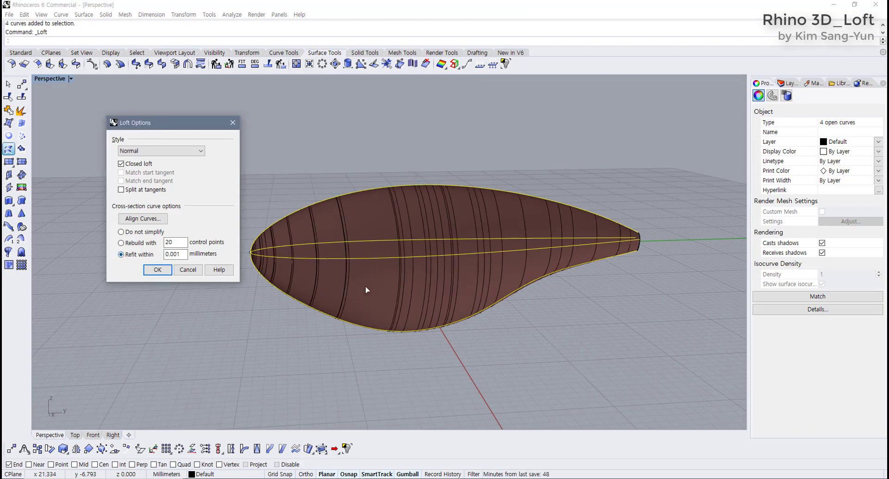
right_drag(365, 290, 428, 242)
scroll(406, 239, up, 5)
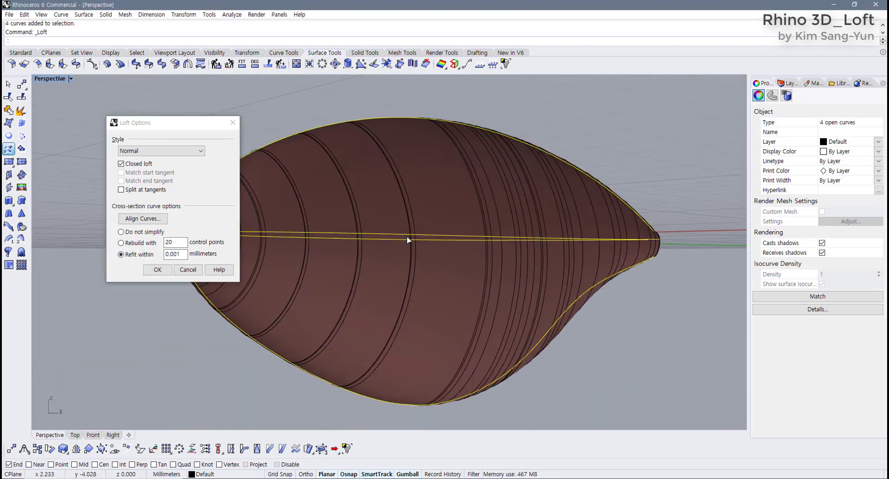
scroll(406, 236, down, 4)
right_drag(368, 275, 292, 282)
click(121, 243)
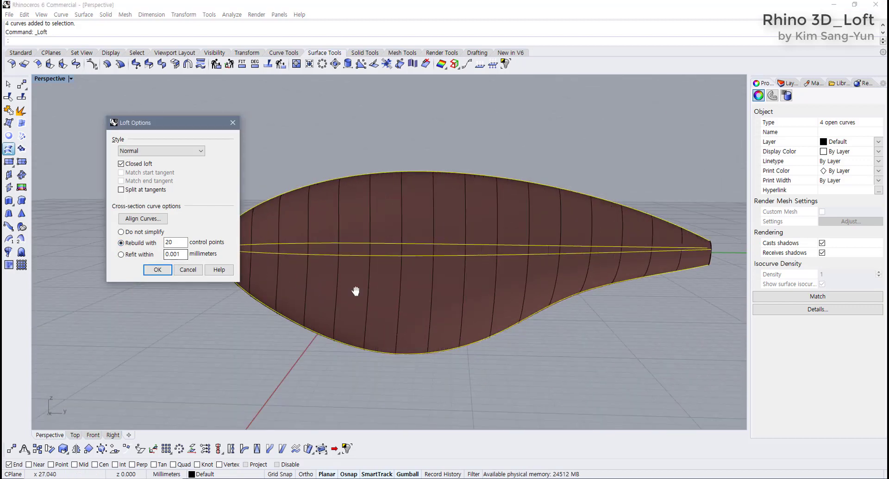
double_click(185, 242)
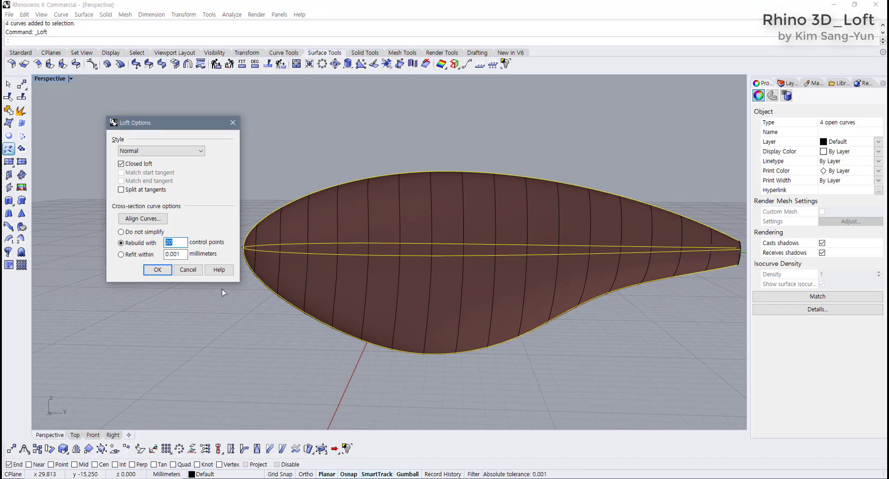
text(10)
click(154, 270)
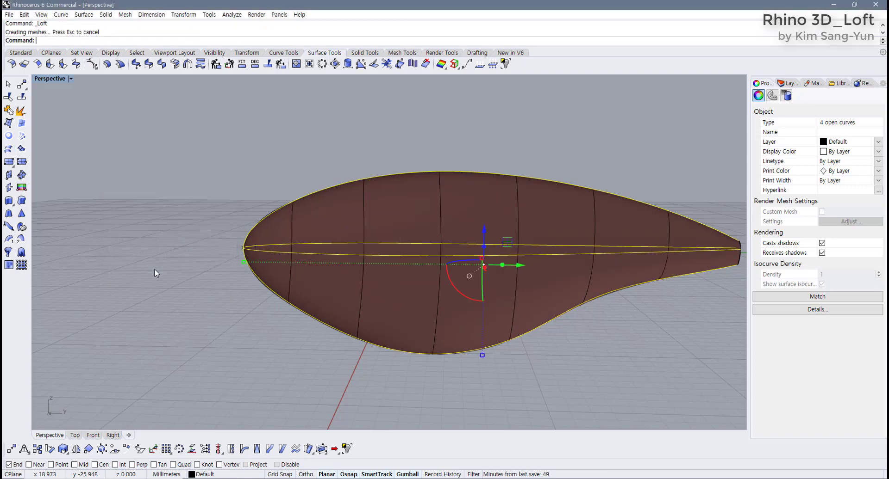
- Flip the new lofted body's surface direction so it faces outward
key(Escape)
right_drag(532, 365, 369, 331)
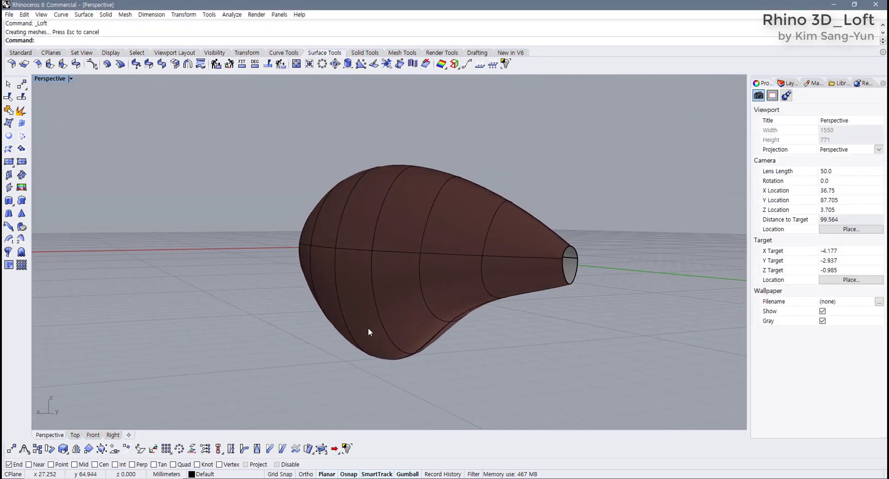
click(369, 330)
click(22, 53)
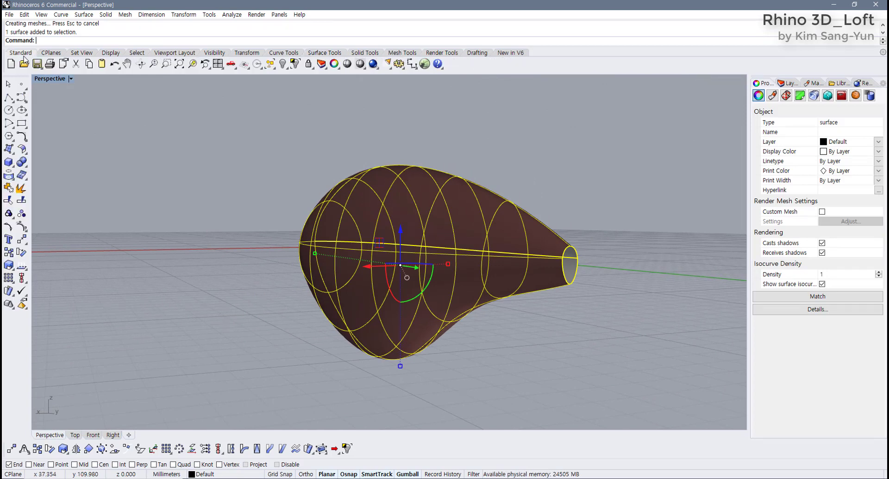
right_drag(315, 284, 369, 296)
click(193, 291)
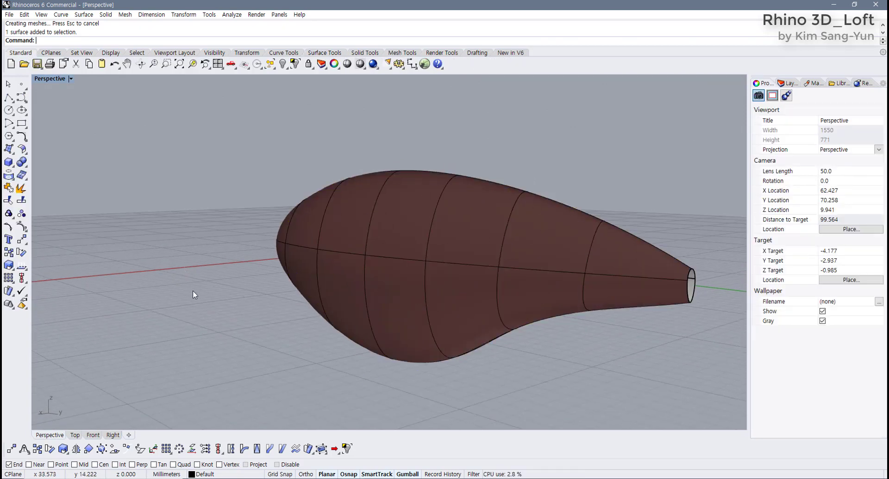
click(315, 290)
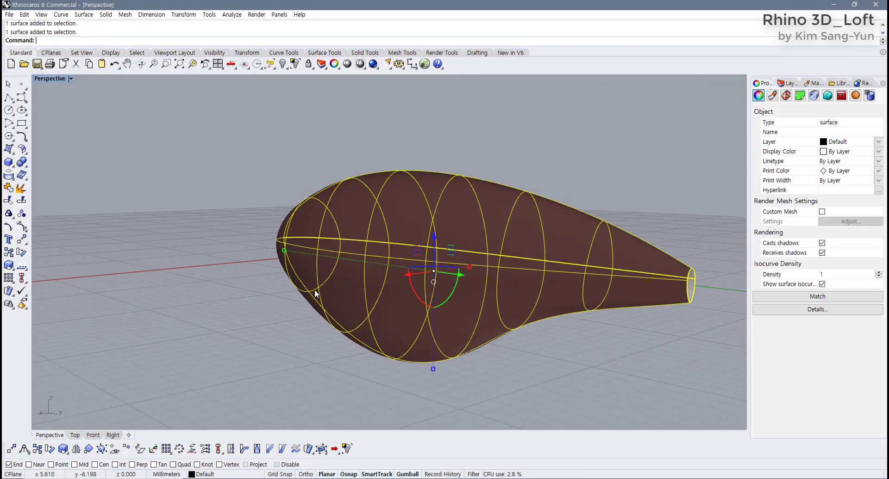
click(21, 266)
click(129, 279)
- Turn the view to the open tail end and bring up the surface-building tools
mouse_move(148, 279)
right_down()
mouse_move(265, 274)
mouse_move(199, 258)
mouse_move(146, 265)
right_up()
shift+right_drag(398, 244, 284, 245)
scroll(296, 248, up, 4)
shift+right_drag(339, 266, 271, 261)
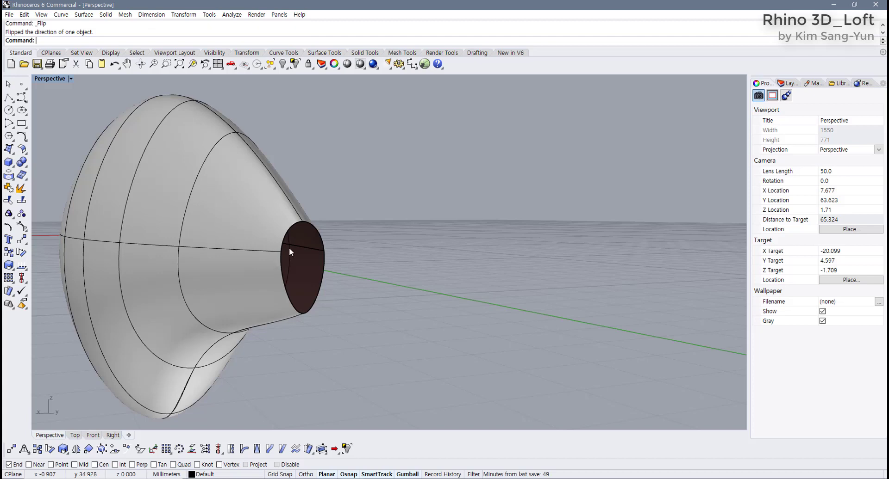
click(295, 227)
click(332, 236)
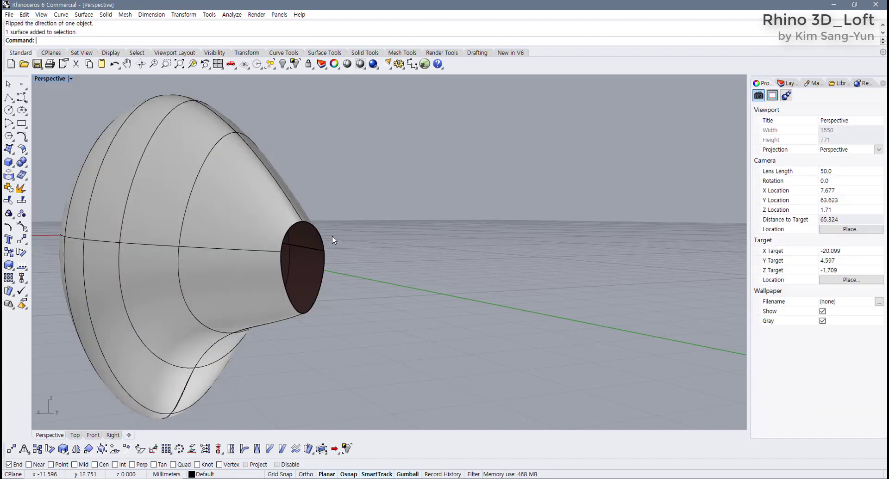
click(317, 229)
click(345, 230)
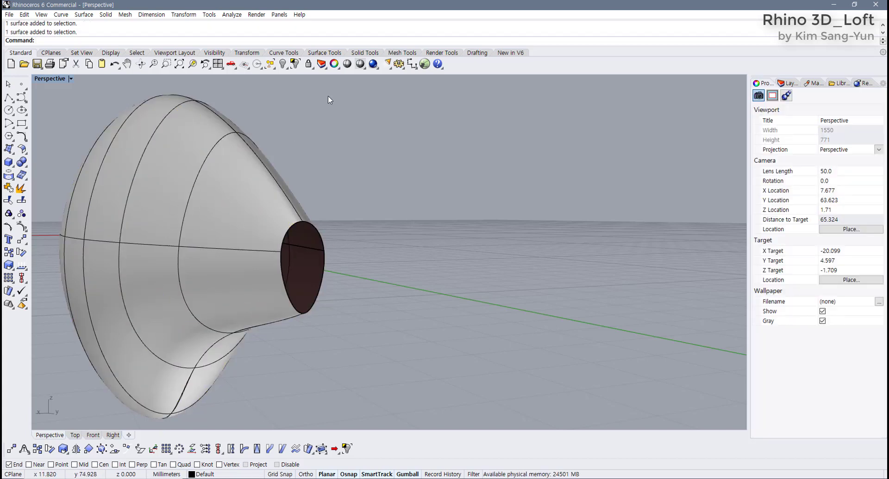
click(325, 53)
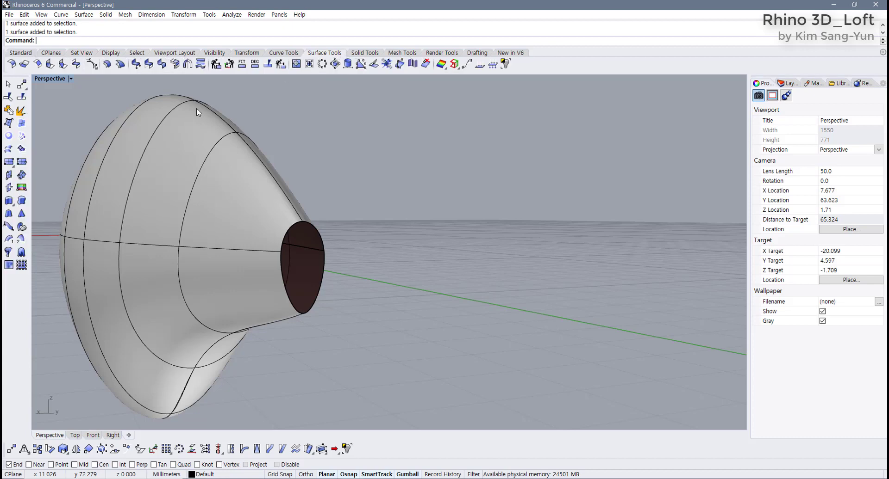
- Cap the open tail edge with a previewed Patch surface
click(26, 150)
drag(266, 134, 370, 324)
key(Return)
click(419, 327)
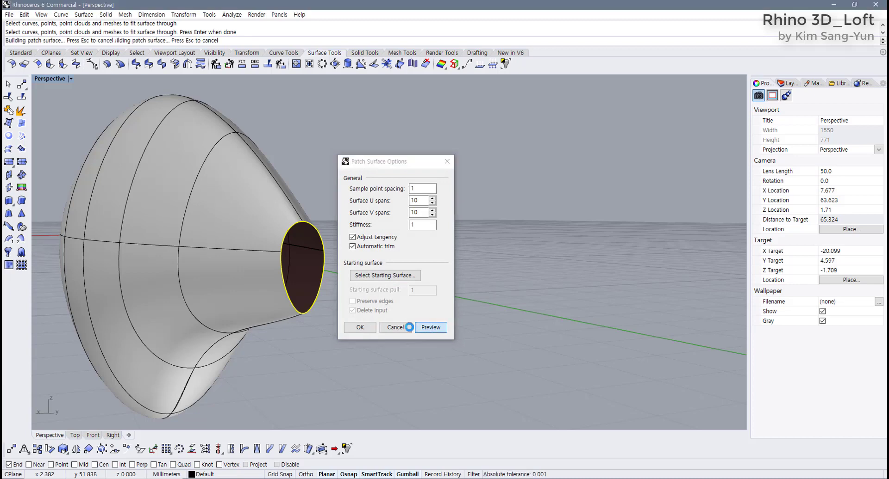
mouse_move(231, 310)
right_down()
mouse_move(287, 319)
mouse_move(152, 304)
mouse_move(233, 302)
right_up()
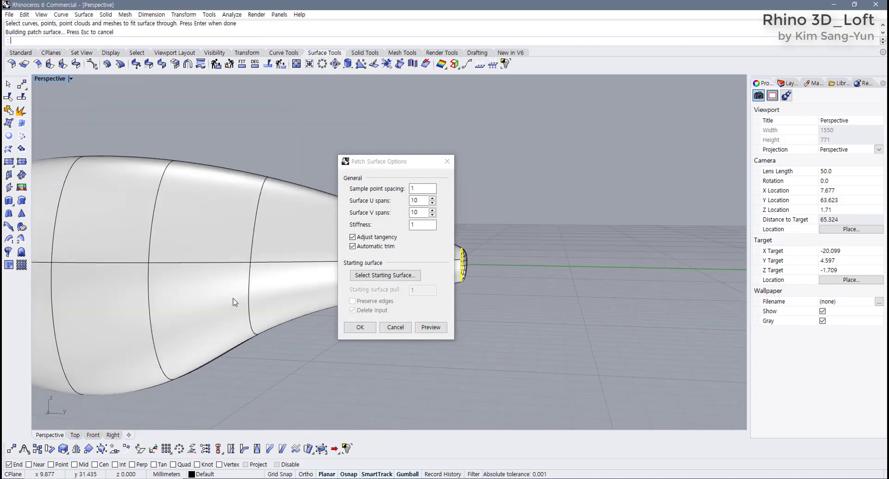
click(360, 329)
scroll(466, 262, up, 5)
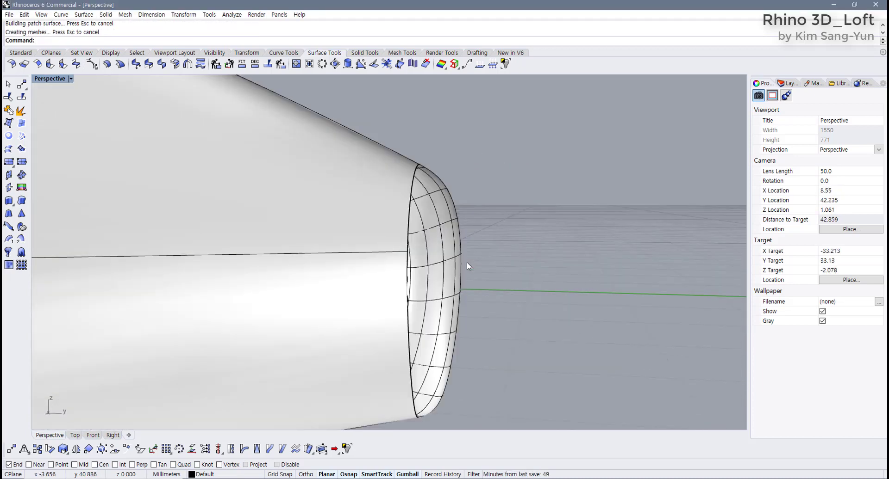
scroll(427, 198, down, 4)
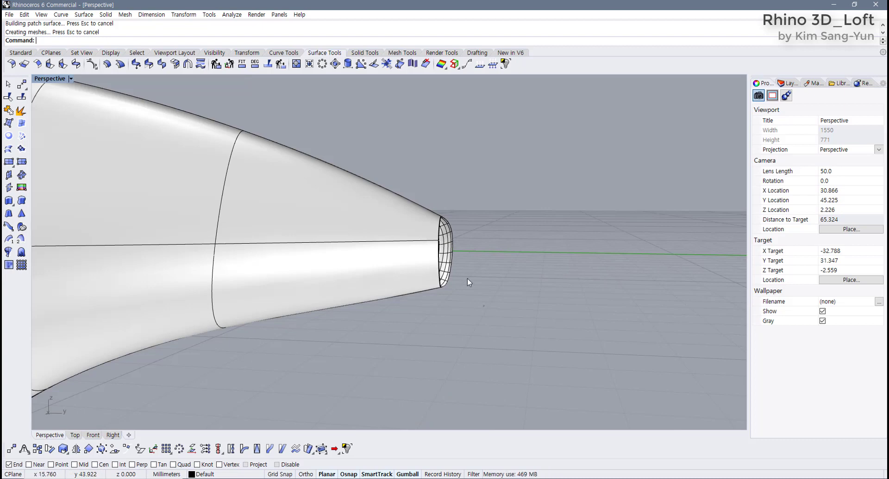
- Join all objects, accept the history warning, and restore the four-view layout
key(ctrl+a)
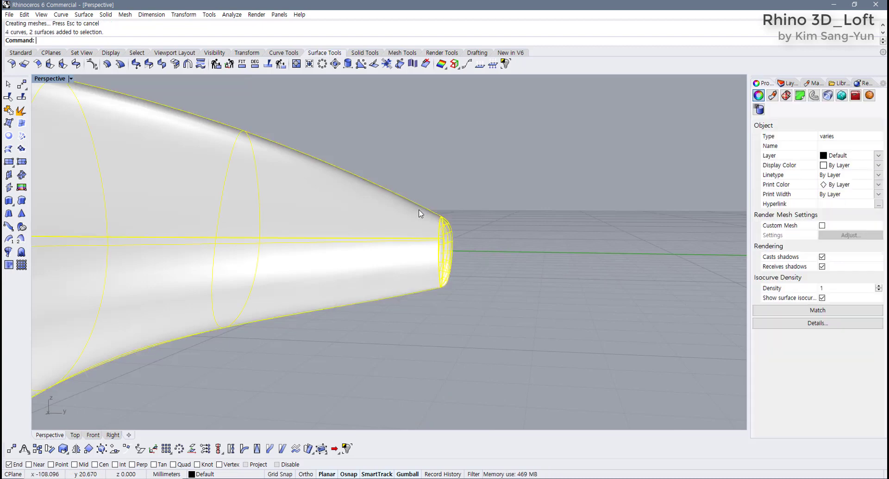
click(8, 110)
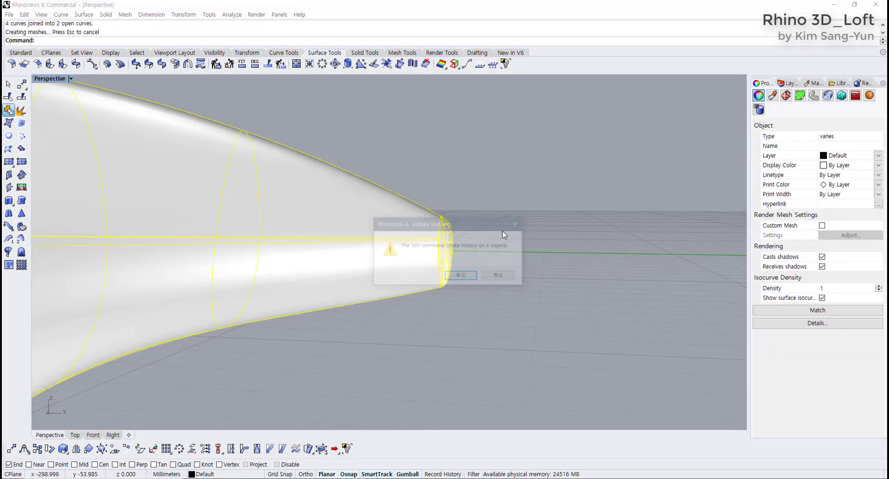
click(465, 278)
click(486, 299)
scroll(487, 299, down, 6)
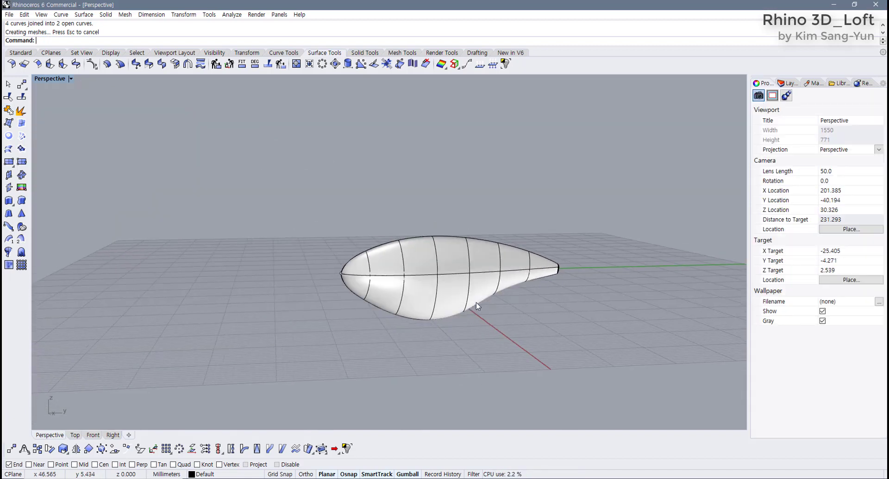
right_drag(476, 302, 450, 301)
shift+right_drag(450, 301, 405, 299)
scroll(434, 297, up, 2)
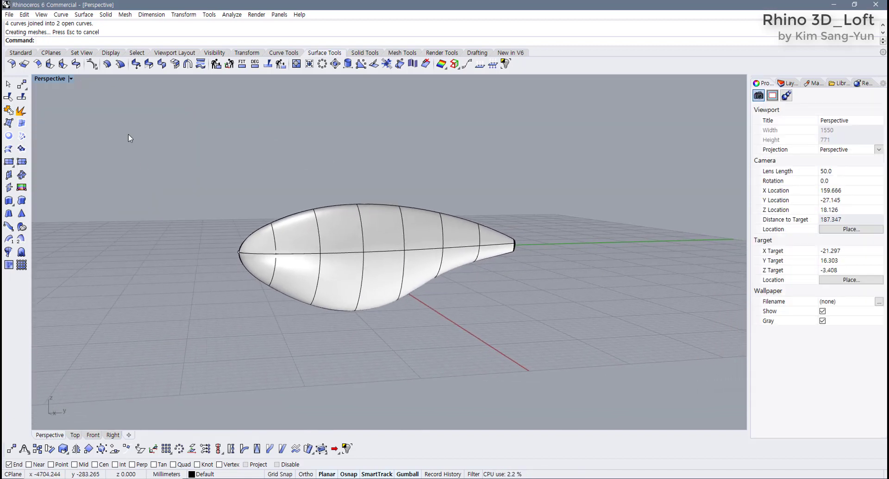
double_click(45, 82)
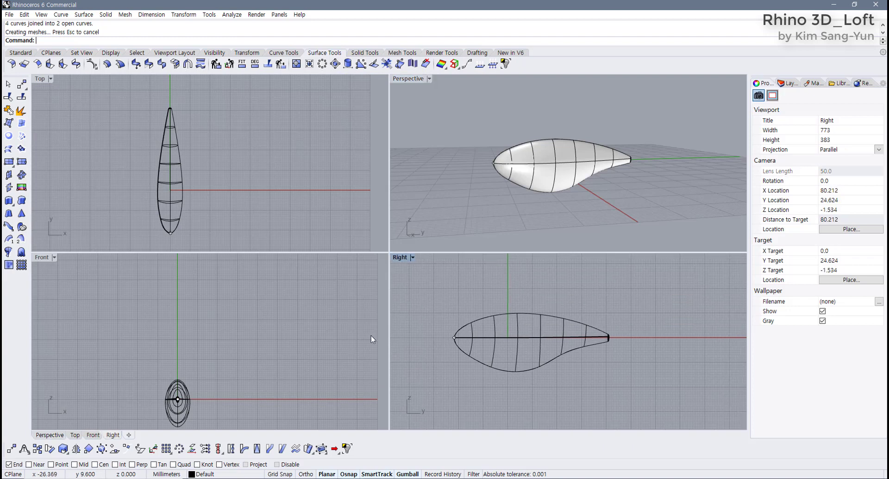
- Zoom and pan the Right view onto the fish body and maximize it
scroll(424, 343, up, 6)
right_drag(481, 346, 424, 340)
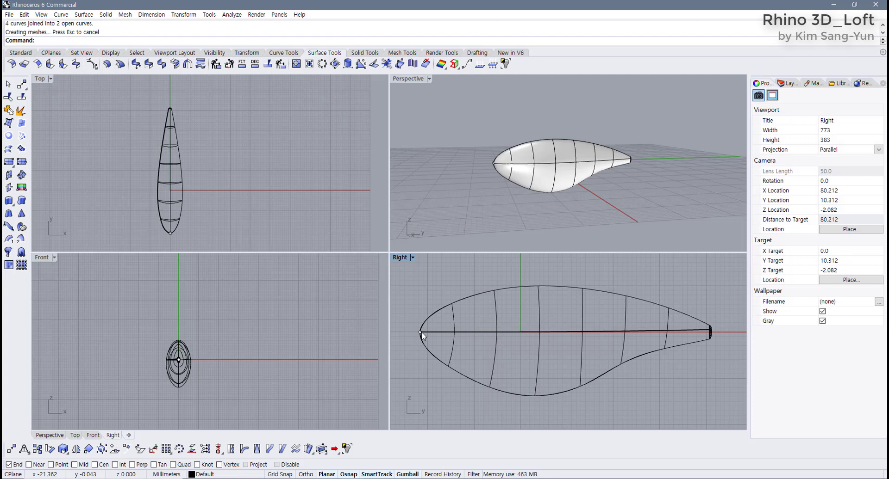
double_click(399, 258)
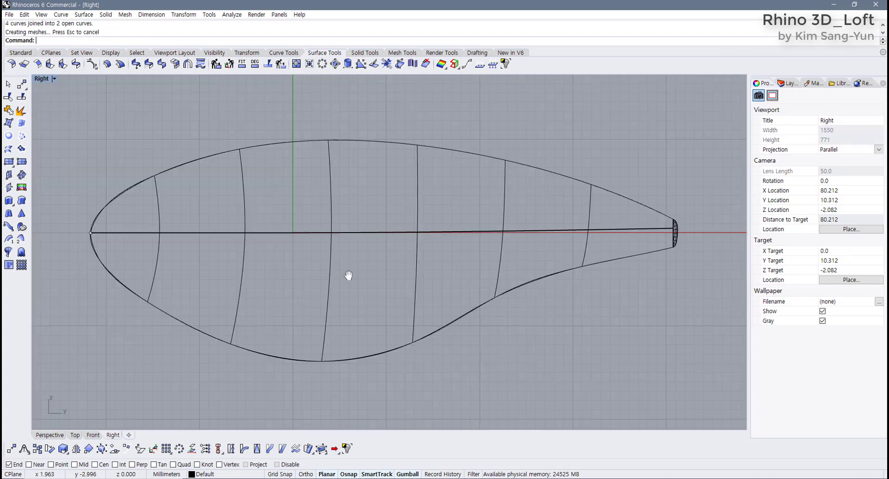
scroll(247, 240, up, 2)
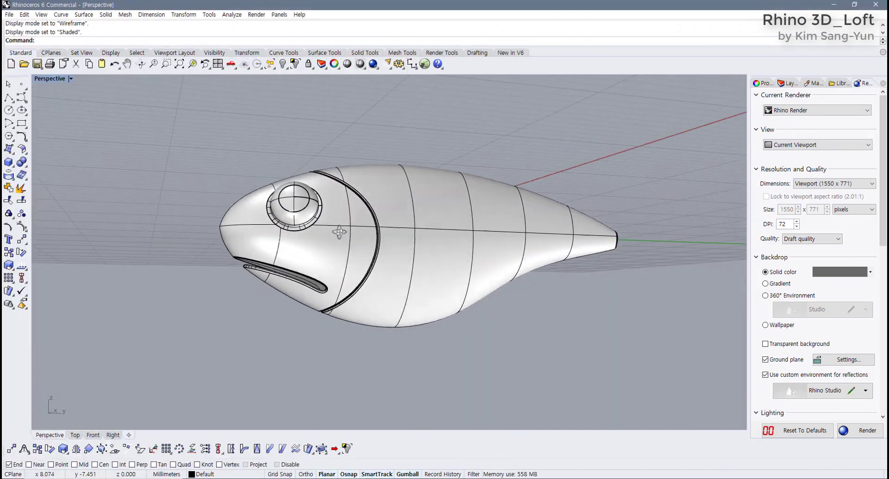
- Orbit and zoom around the finished fish to inspect its top, tail and head
scroll(337, 248, up, 4)
right_drag(327, 243, 309, 201)
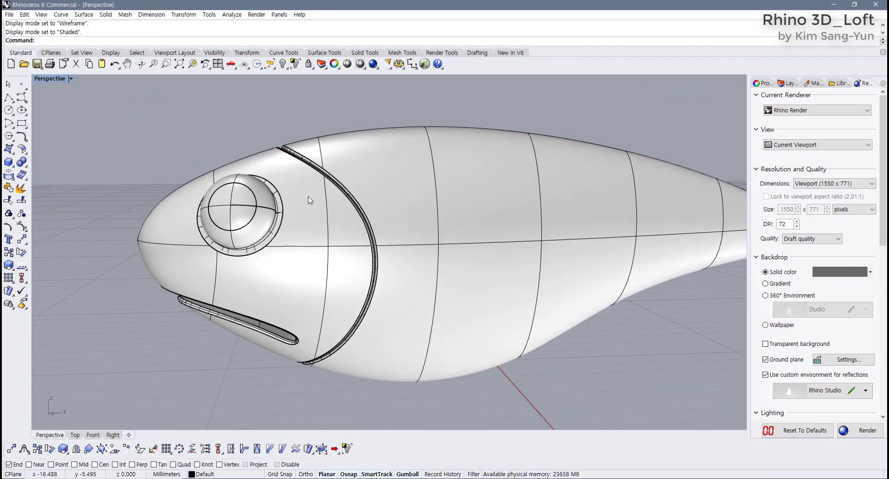
right_drag(290, 310, 398, 273)
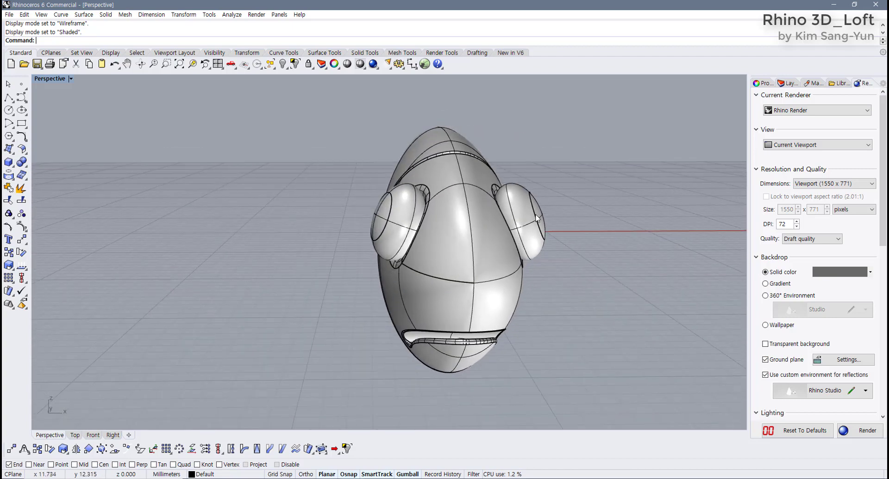
mouse_move(406, 232)
right_down()
mouse_move(375, 231)
mouse_move(416, 227)
right_up()
right_drag(517, 224, 252, 300)
scroll(390, 225, up, 6)
scroll(383, 237, down, 5)
scroll(182, 277, up, 2)
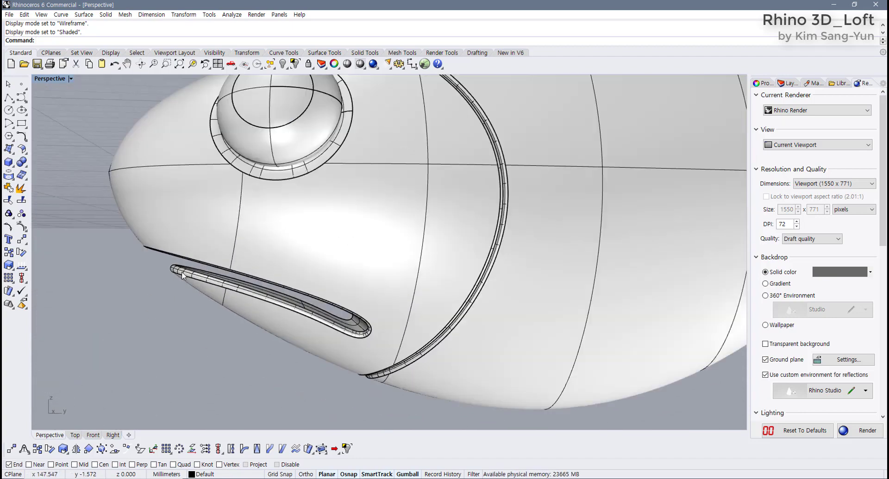
- Restore the four-view layout, adjust zoom, and open the Perspective display-mode menu
double_click(49, 79)
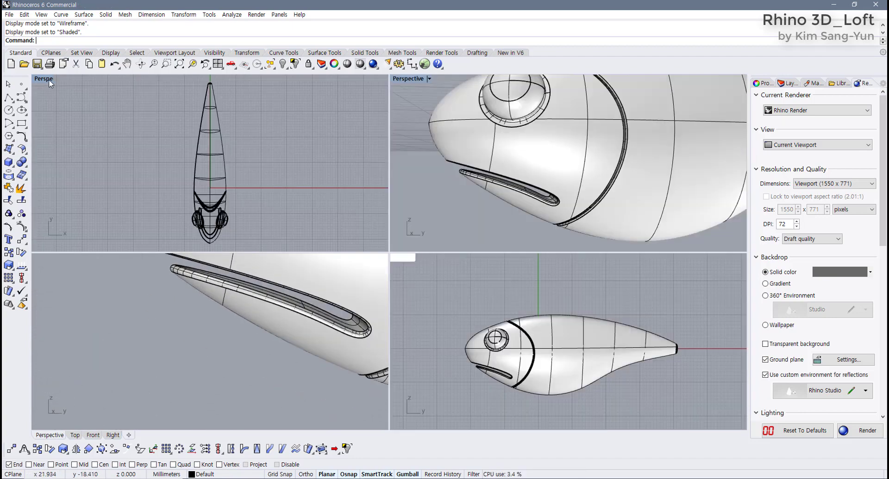
scroll(469, 357, up, 7)
scroll(463, 352, up, 3)
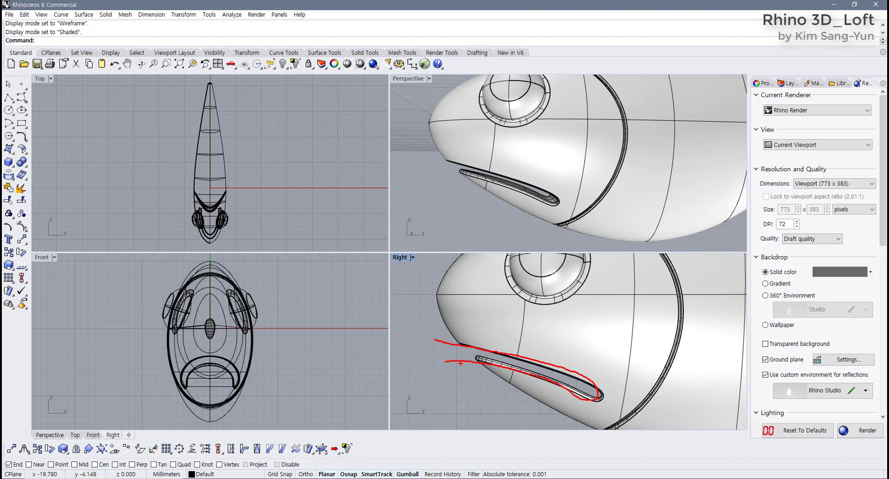
key(Escape)
scroll(509, 333, down, 4)
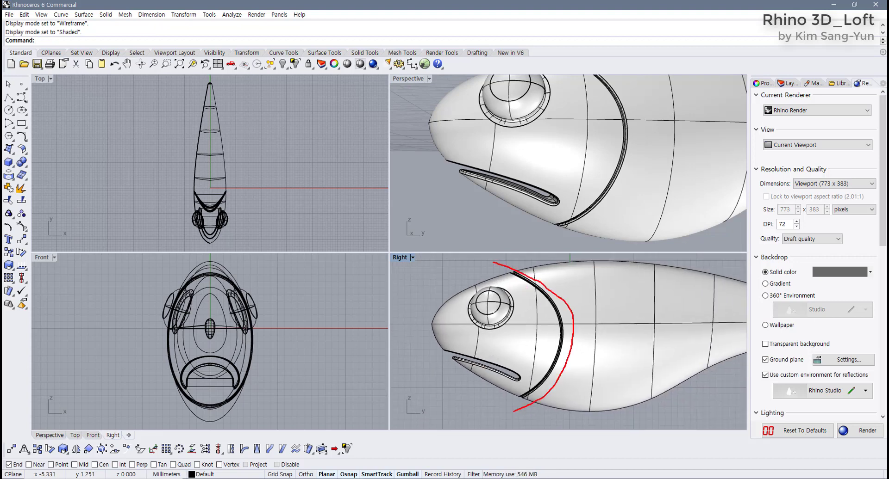
key(Escape)
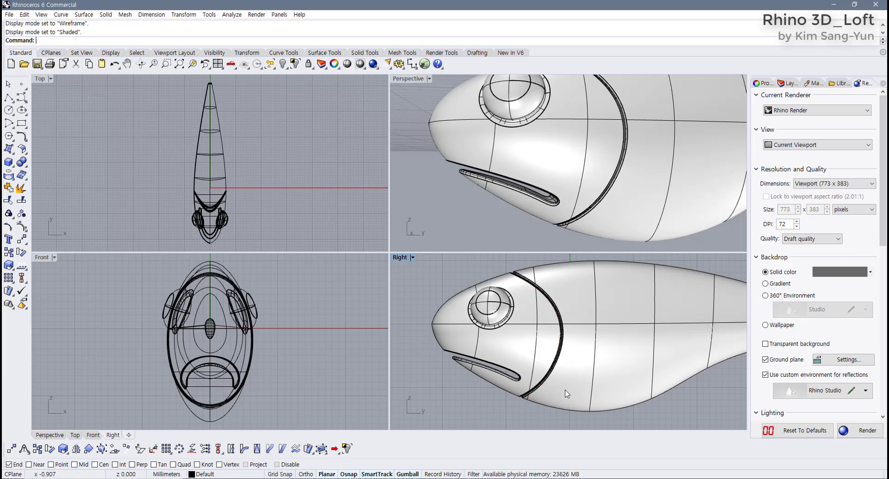
scroll(491, 391, down, 5)
right_drag(488, 154, 464, 131)
click(429, 79)
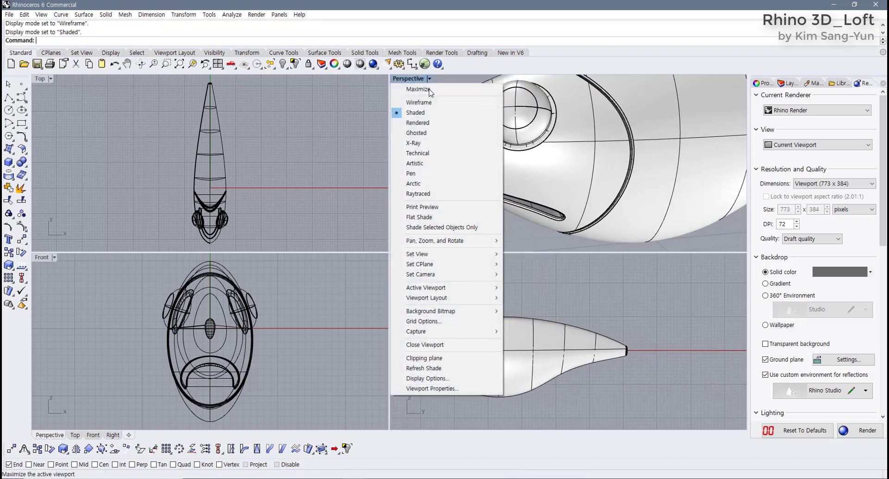
- Switch Perspective to Rendered, maximize it, and inspect the fish's gradient3 material
click(428, 124)
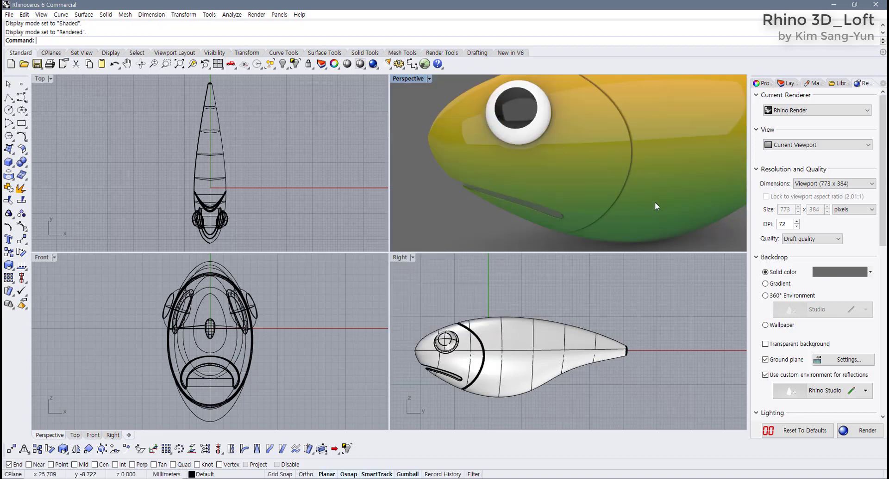
click(764, 83)
click(659, 154)
double_click(405, 79)
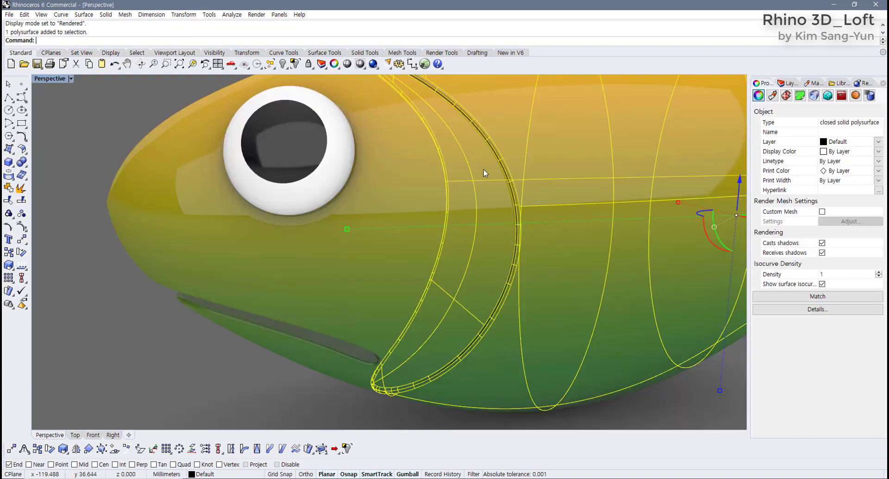
scroll(479, 238, down, 5)
shift+right_drag(480, 239, 407, 252)
click(771, 95)
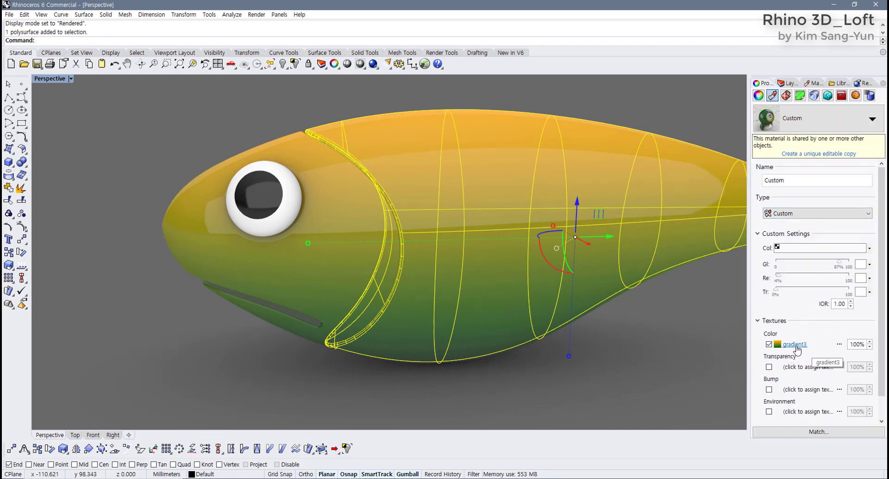
- Deselect the fish and orbit to a front-on view of the yellow-green render
click(650, 381)
scroll(407, 307, down, 3)
scroll(353, 291, up, 1)
click(441, 285)
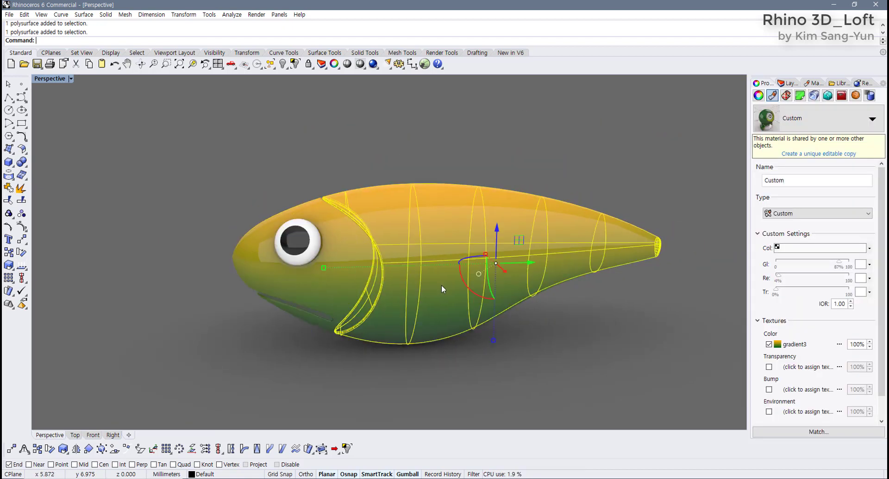
click(526, 359)
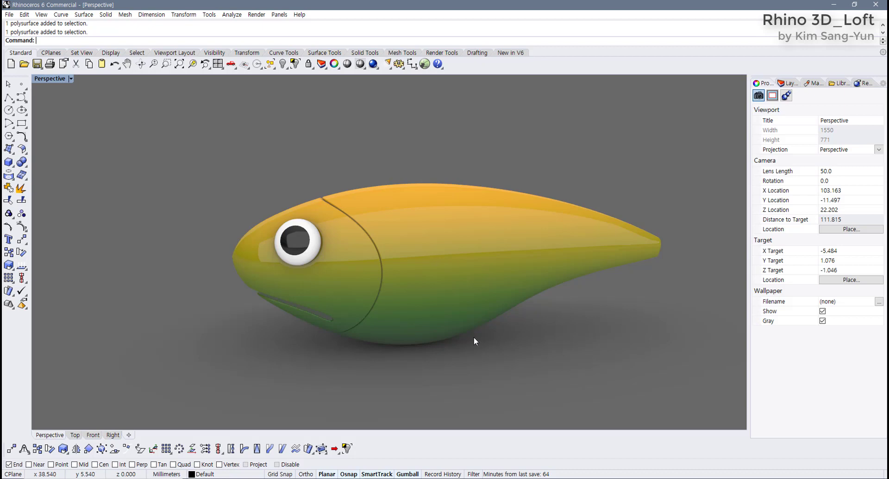
mouse_move(474, 339)
right_down()
mouse_move(512, 341)
mouse_move(579, 318)
mouse_move(631, 252)
mouse_move(590, 290)
mouse_move(442, 268)
mouse_move(370, 321)
mouse_move(486, 332)
right_up()
scroll(322, 214, up, 4)
right_drag(300, 264, 472, 314)
scroll(369, 265, down, 4)
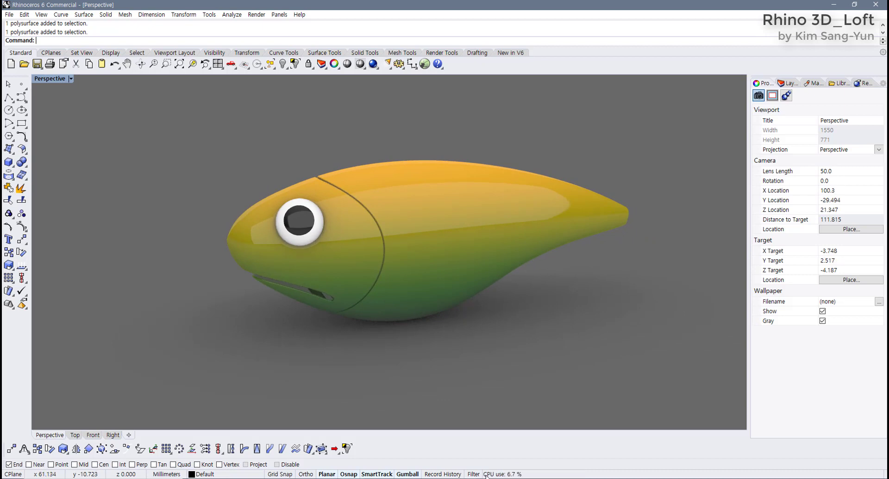